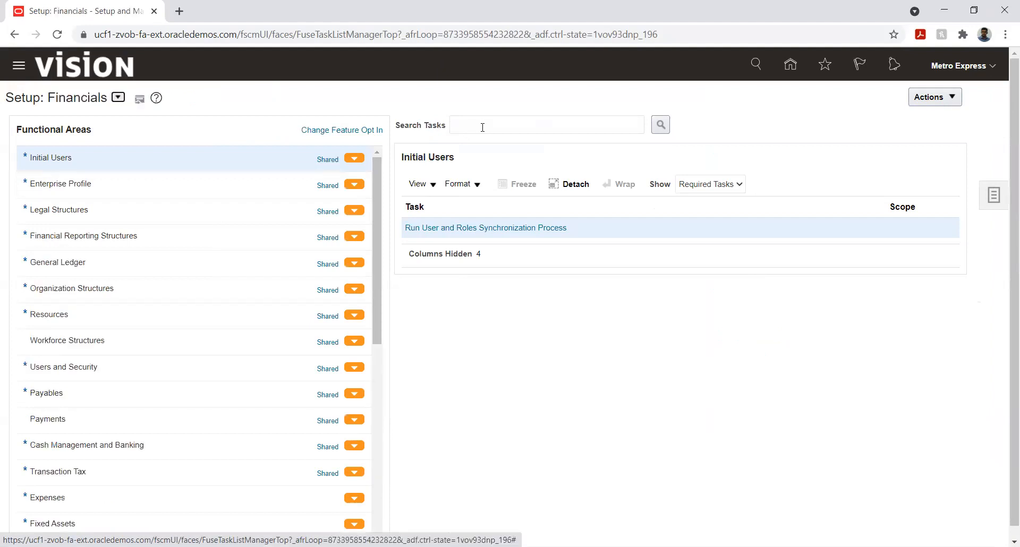
Open the Manage Implementation Projects page from the Financials setup tasks.
left_click(482, 127)
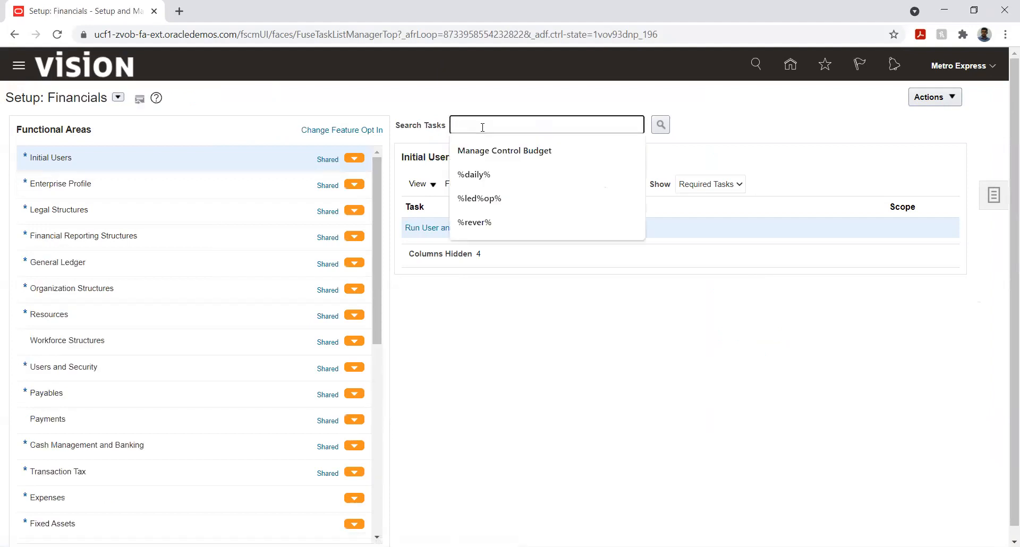
left_click(997, 197)
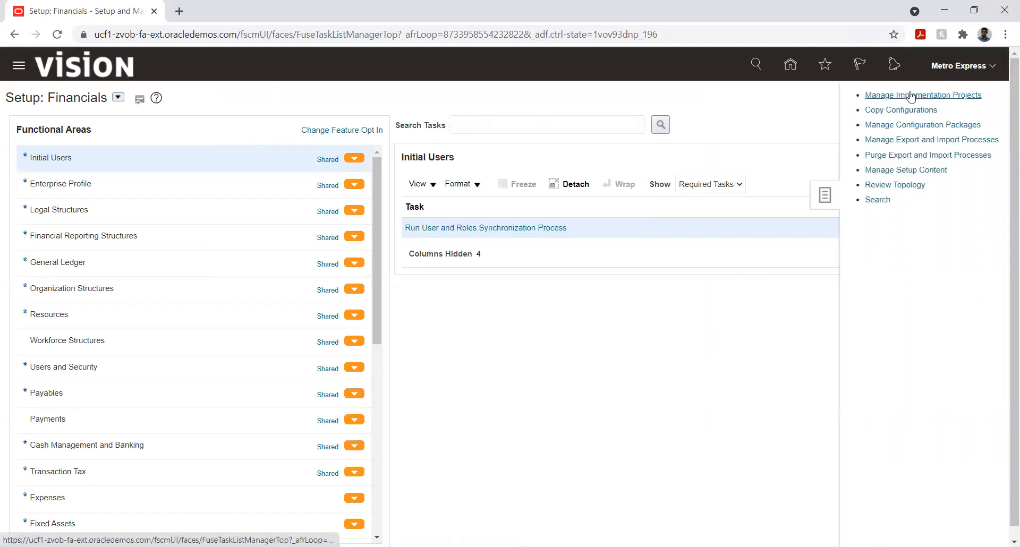
left_click(910, 95)
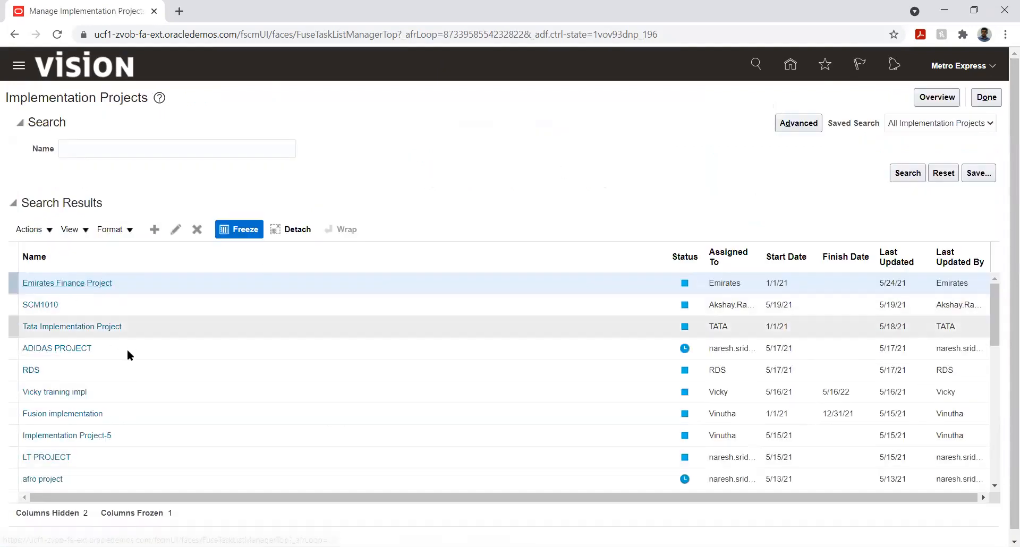
Look through the list of implementation projects for the Metro Express project.
scroll(127, 353, "down", 3)
scroll(159, 372, "down", 3)
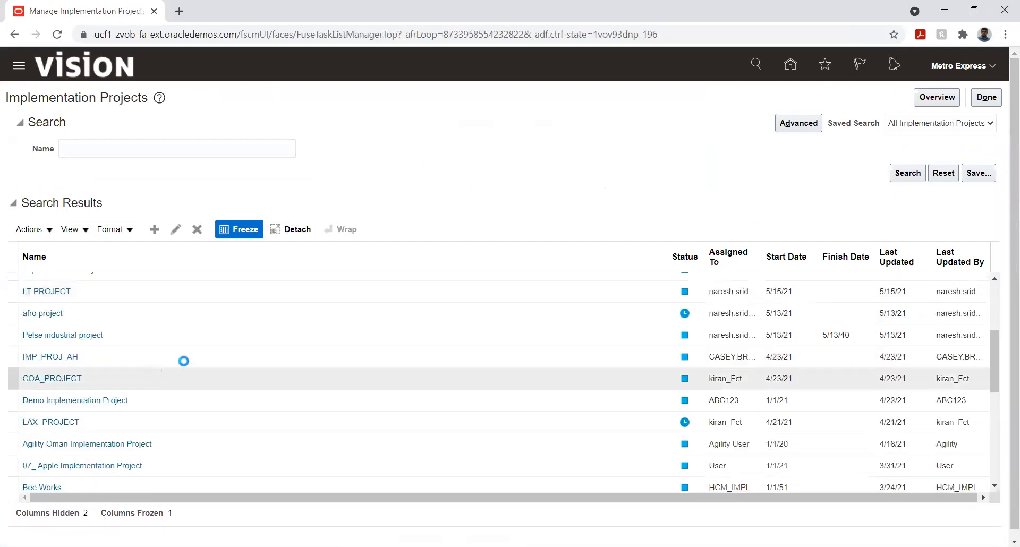
scroll(132, 348, "down", 5)
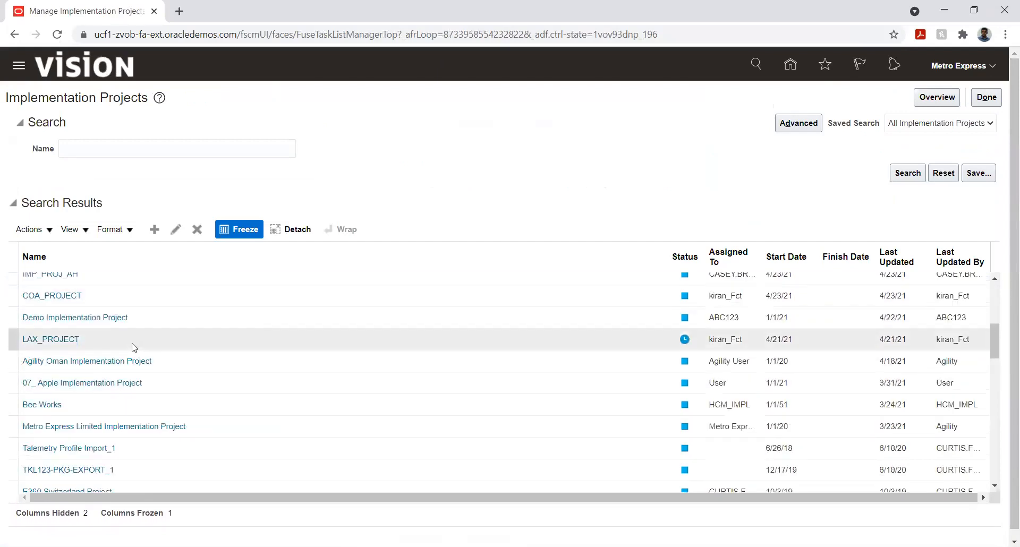
scroll(132, 349, "down", 3)
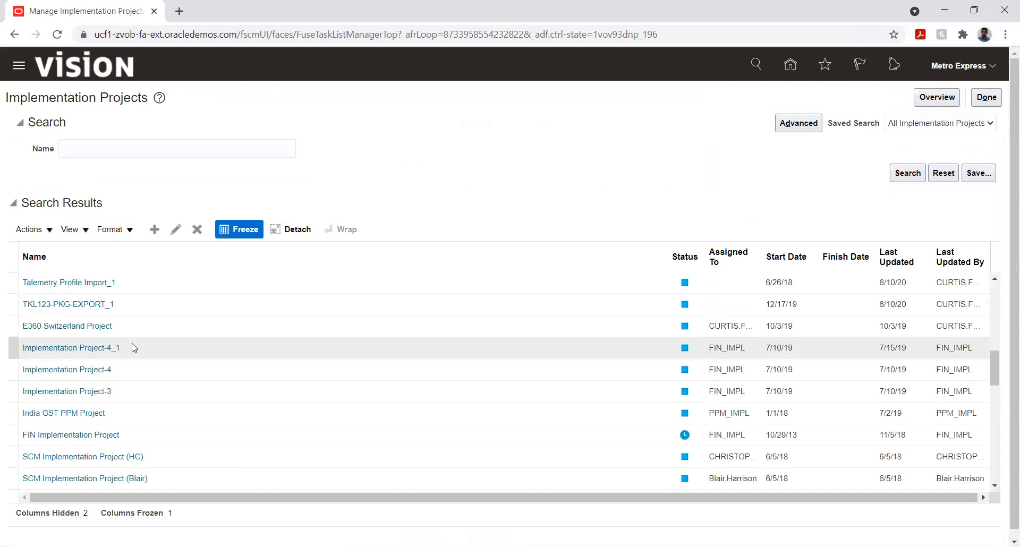
scroll(133, 348, "up", 10)
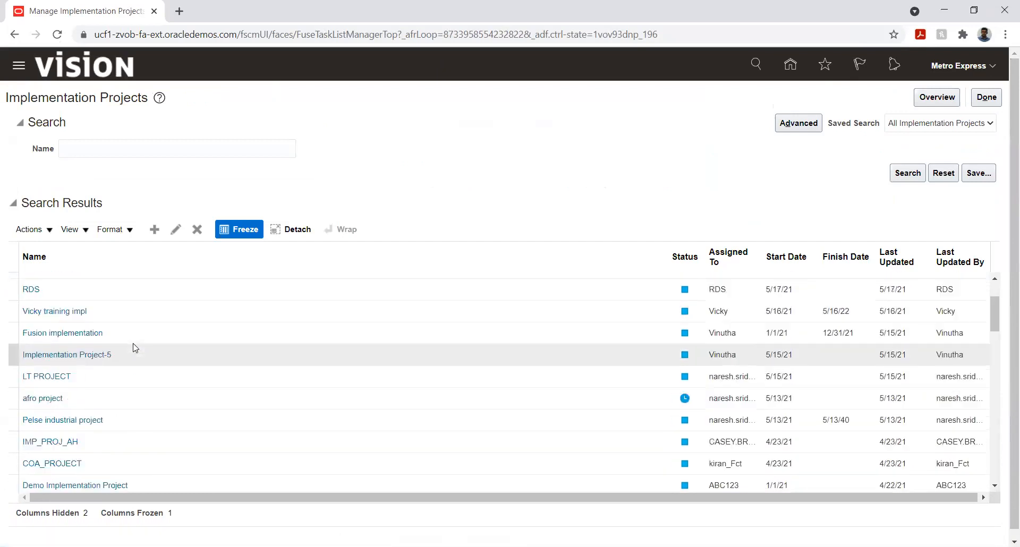
scroll(133, 348, "up", 3)
scroll(133, 348, "down", 14)
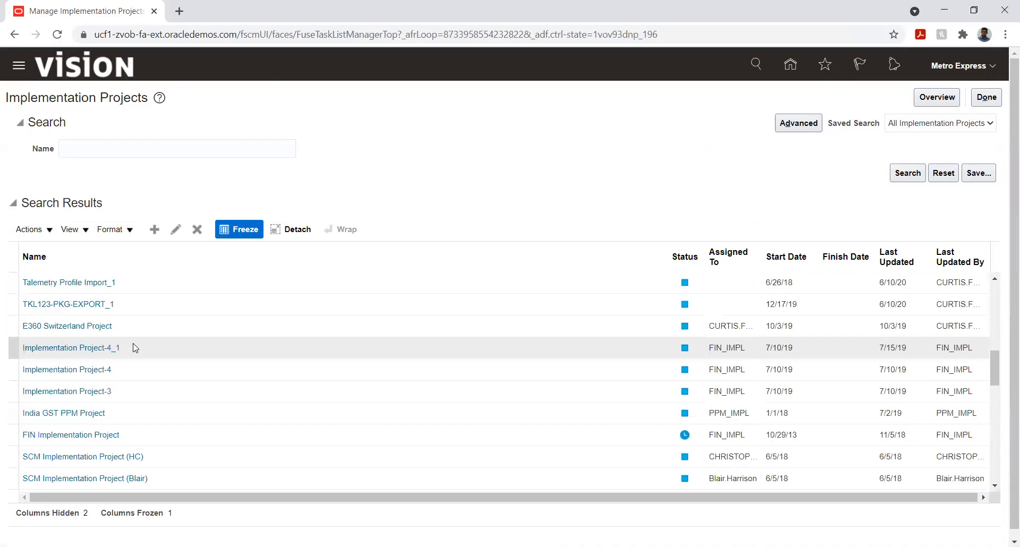
scroll(136, 348, "down", 15)
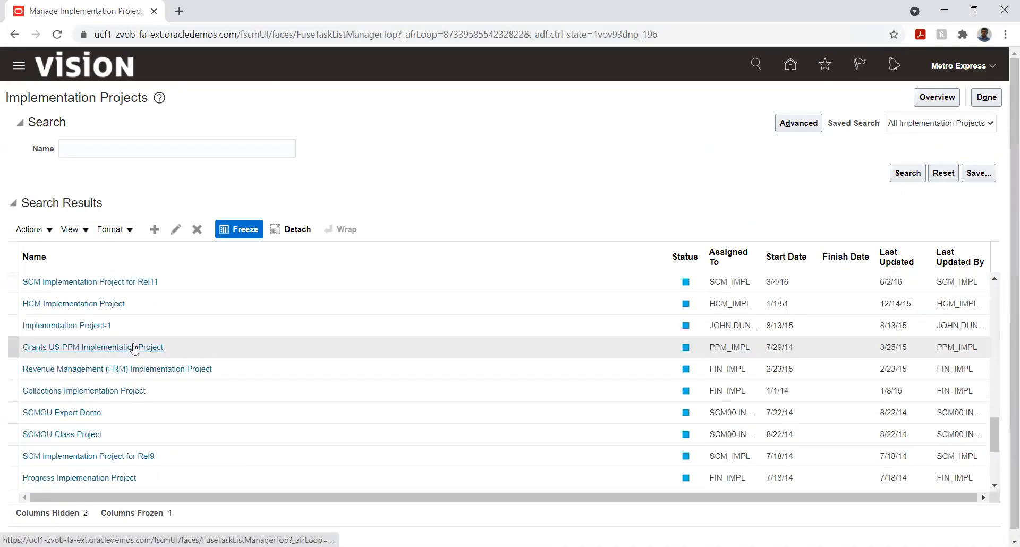
Search the implementation projects by the name Metro and open the Metro Express Limited Implementation Project.
left_click(116, 145)
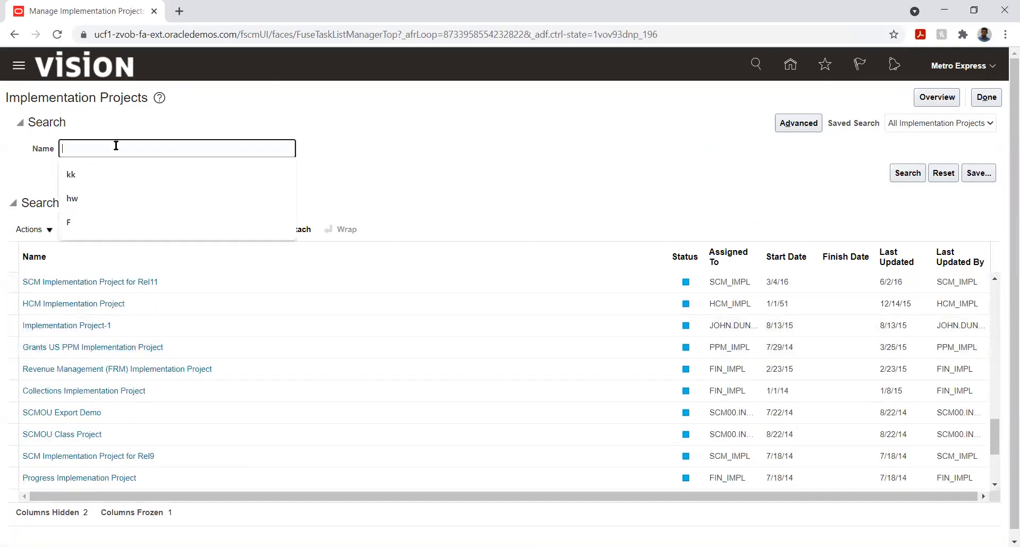
type("Metro")
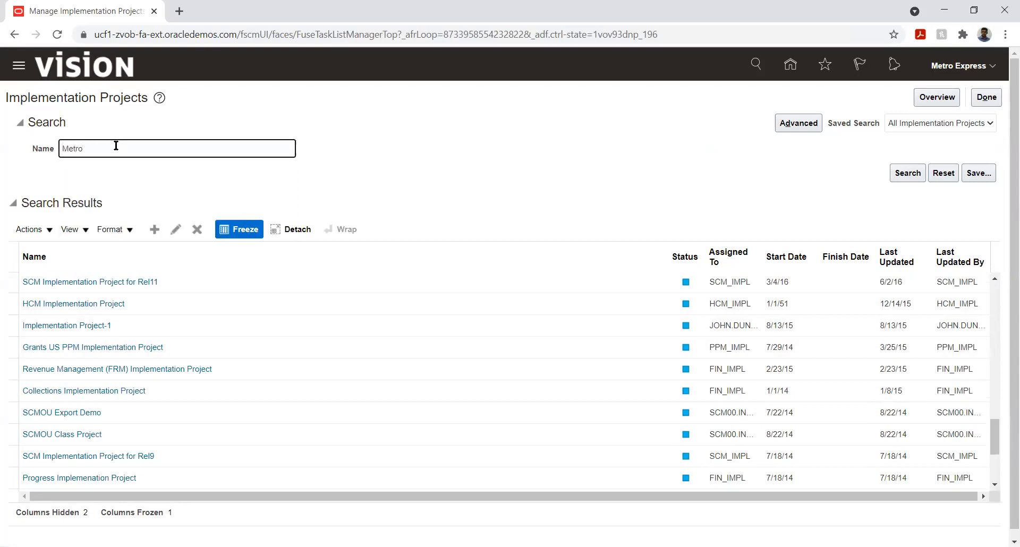
key("Return")
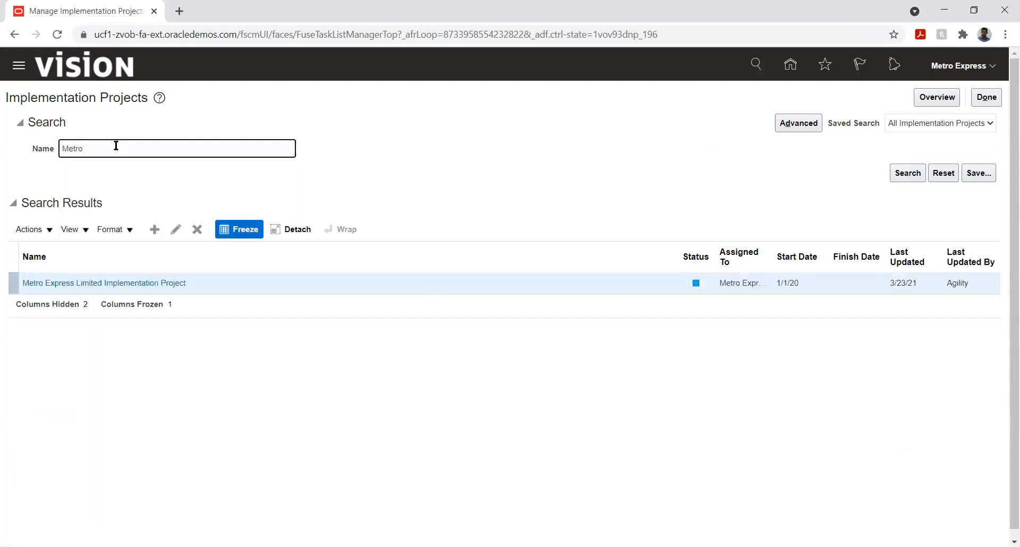
left_click(118, 283)
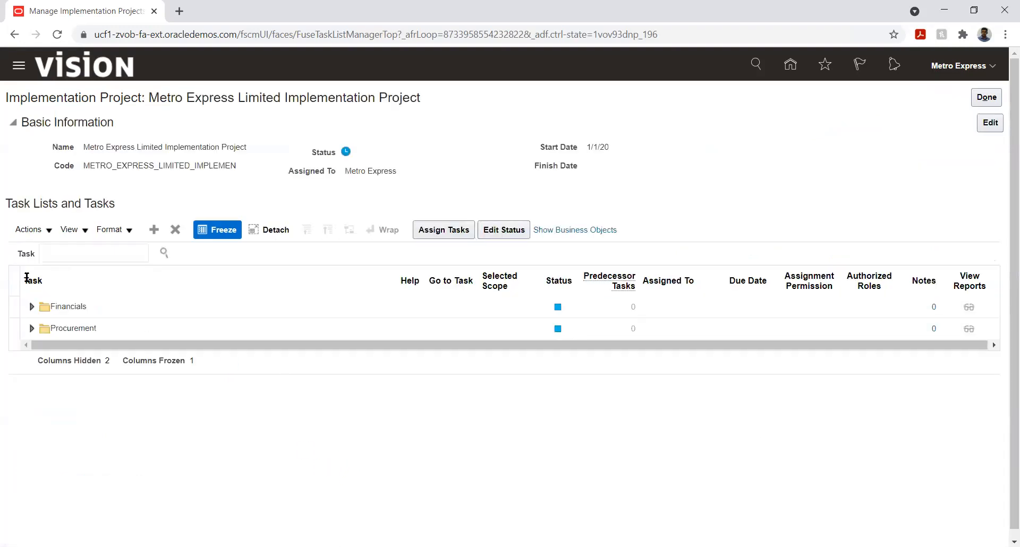
Within Financials, expand Define Common Applications Configuration, Define Ledgers and Define Accounting Configurations, and go to the Manage Reporting Currencies task.
left_click(31, 307)
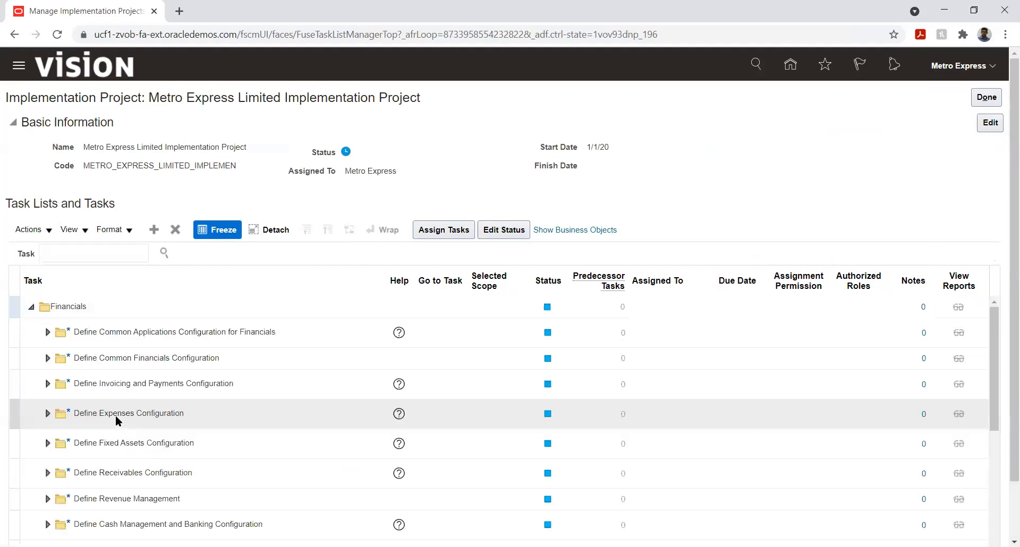
left_click(47, 333)
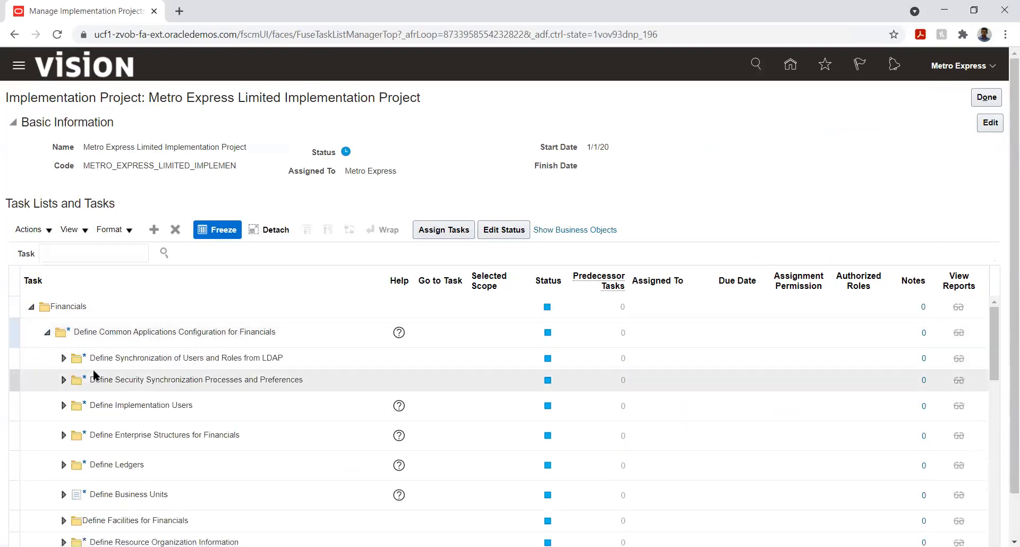
left_click(63, 465)
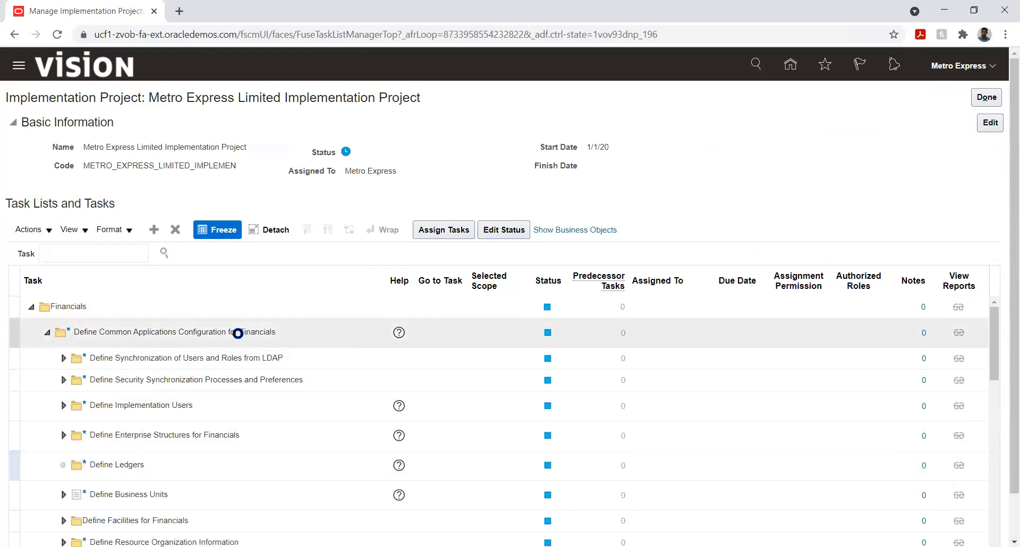
scroll(172, 422, "down", 2)
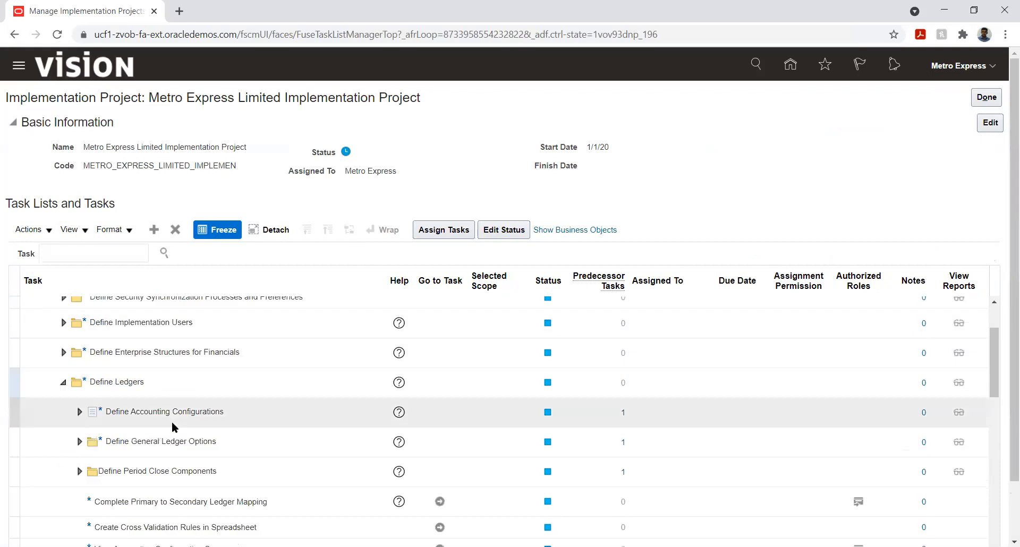
left_click(80, 411)
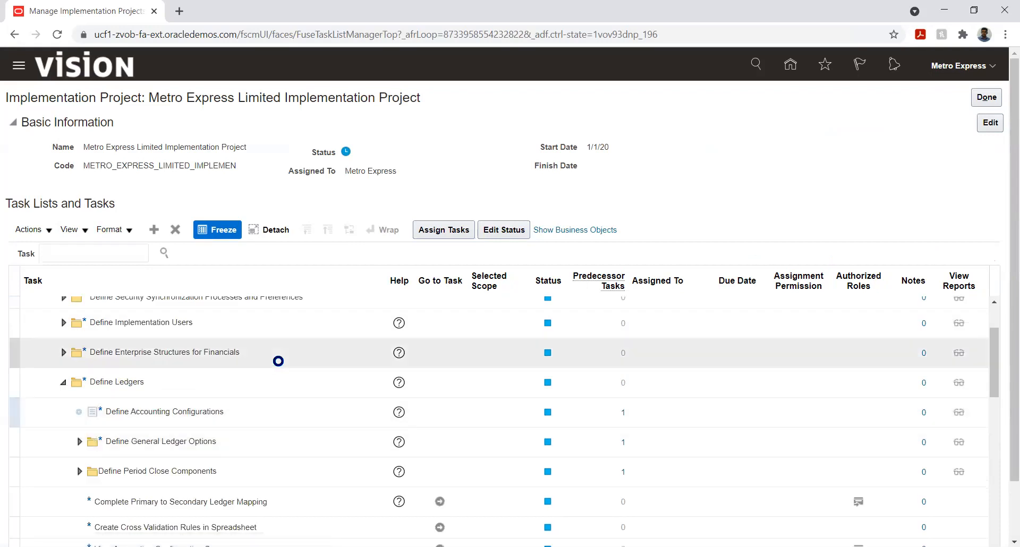
scroll(214, 440, "down", 4)
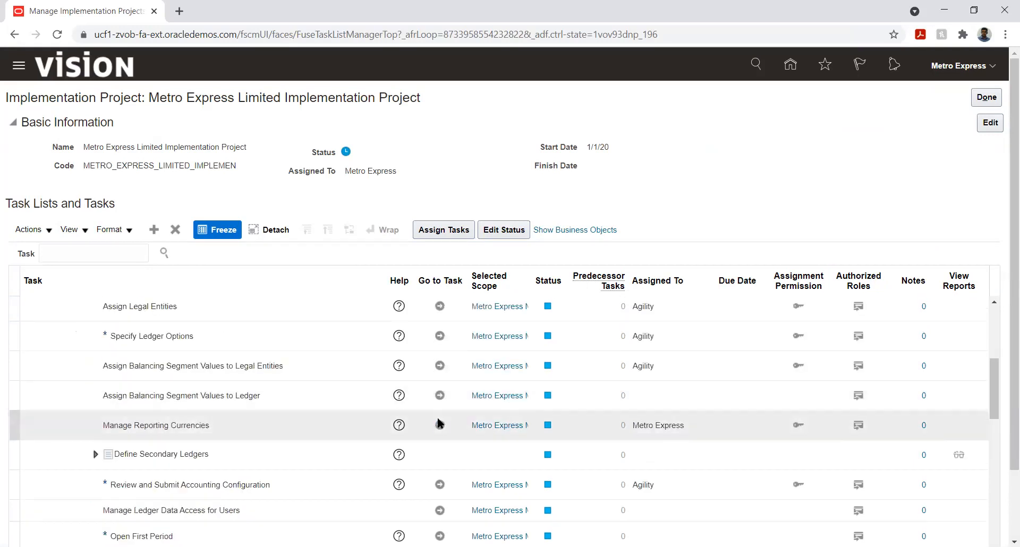
left_click(440, 424)
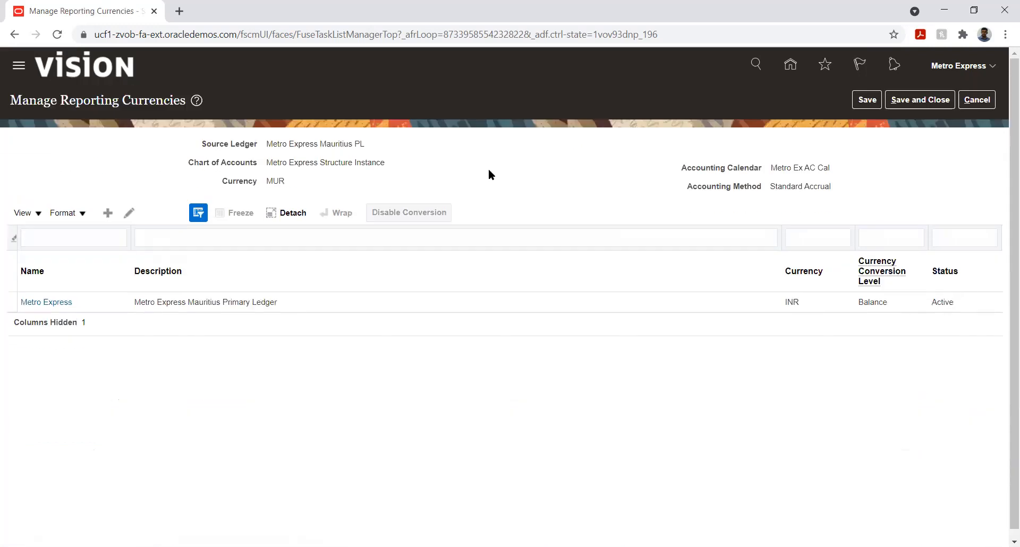
Review the Metro Express reporting currency's conversion level and translation options, and save and close the reporting currency pages.
left_click(296, 299)
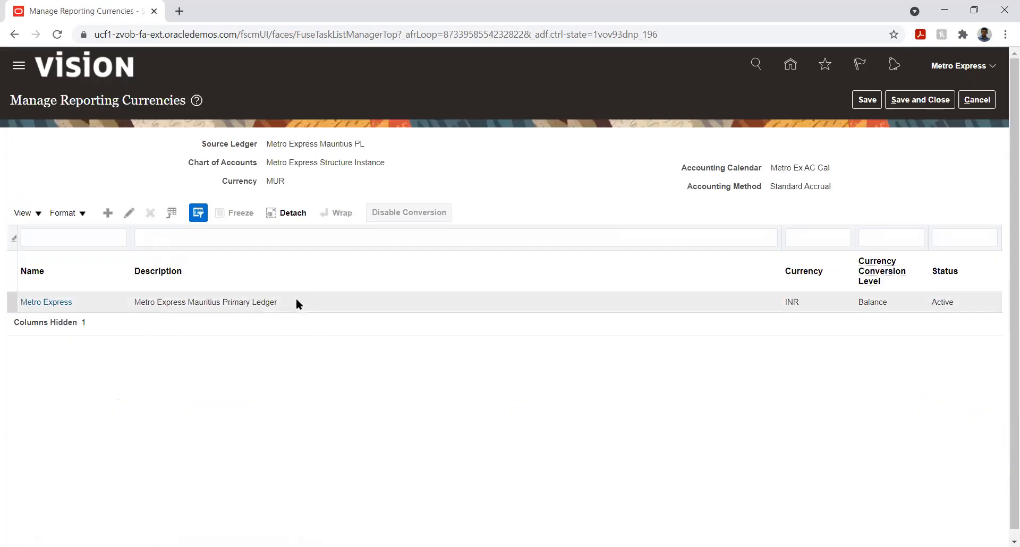
left_click(129, 213)
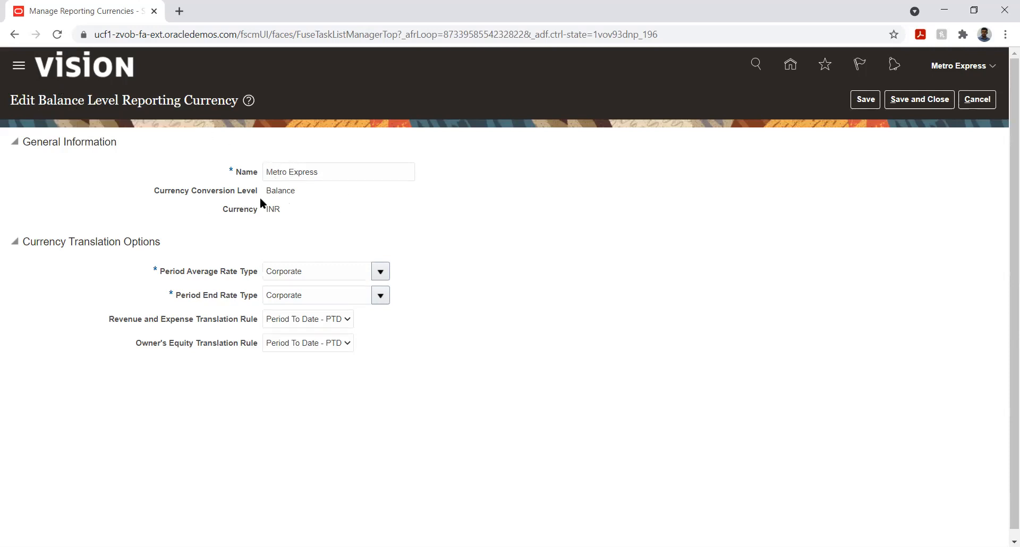
left_click_drag(267, 192, 281, 192)
left_click(343, 199)
left_click(893, 100)
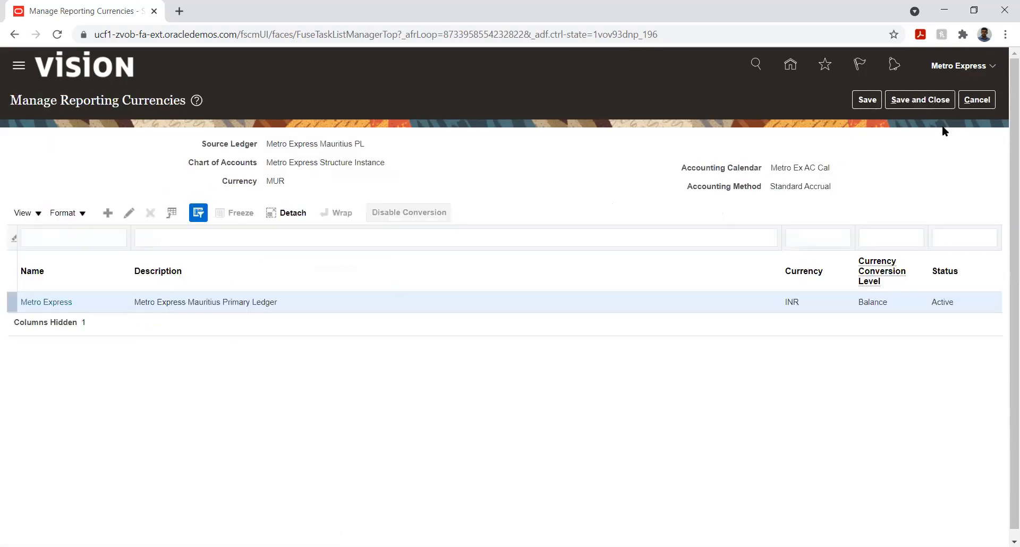
left_click(916, 105)
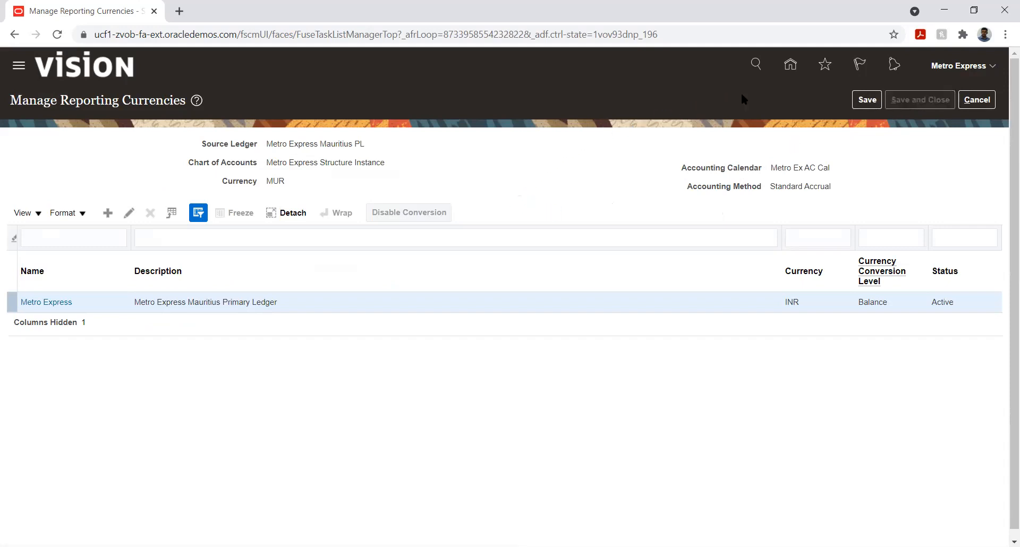
Return to the home page and go to General Accounting to open the Translate General Ledger Account Balances process.
left_click(791, 66)
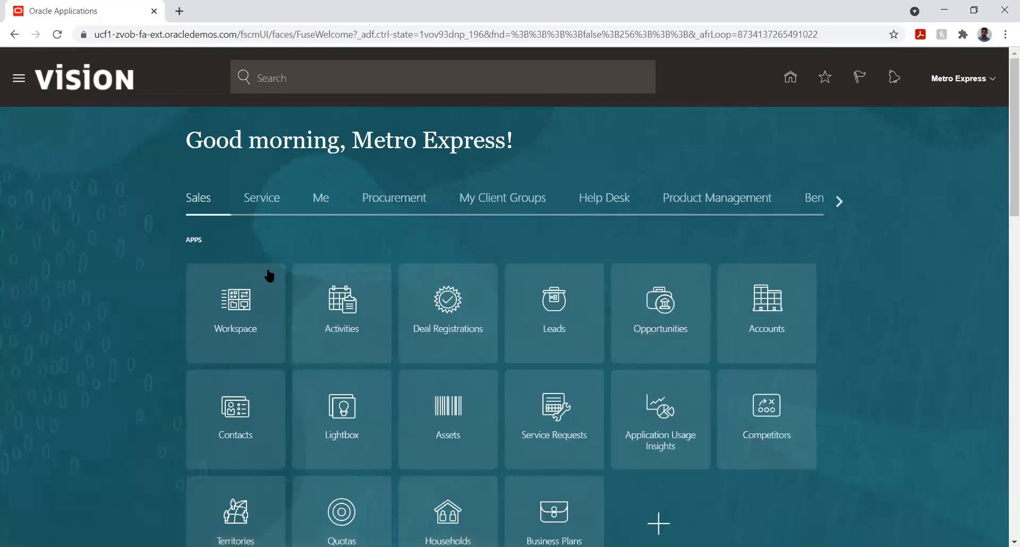
left_click(839, 201)
left_click(839, 202)
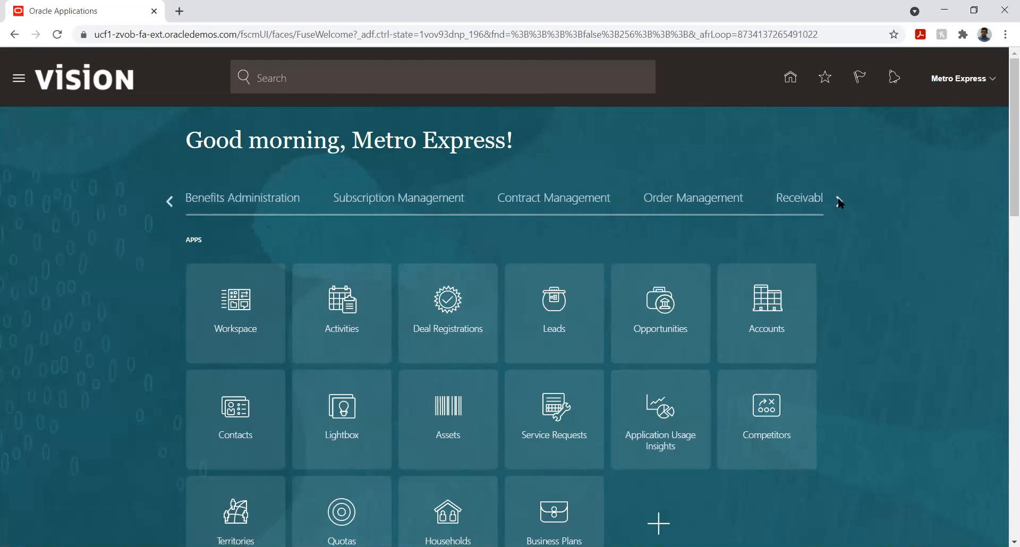
left_click(839, 202)
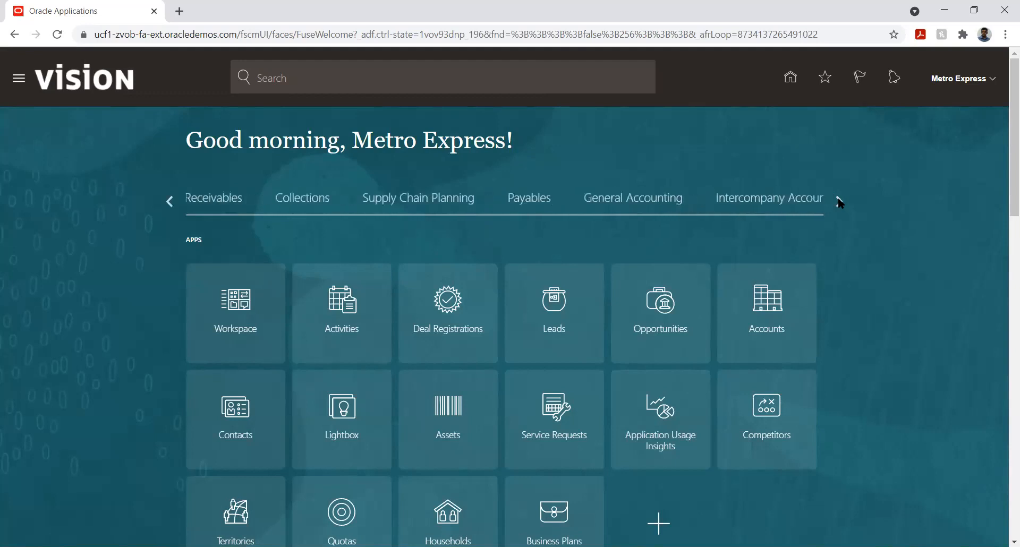
left_click(624, 202)
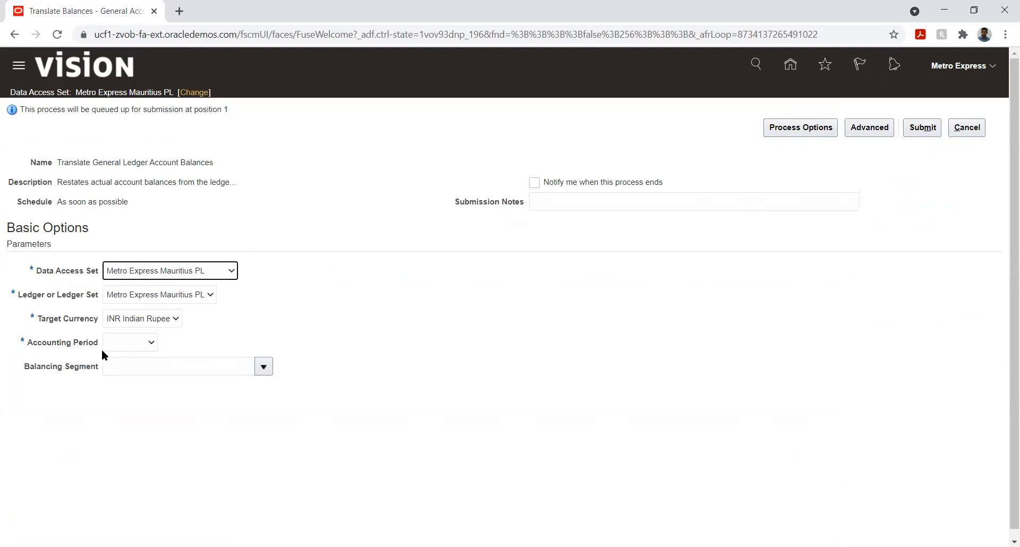
Submit the balance translation for Metro Express Mauritius PL to INR Indian Rupee for accounting period Apr-21, leaving the balancing segment blank.
left_click(157, 318)
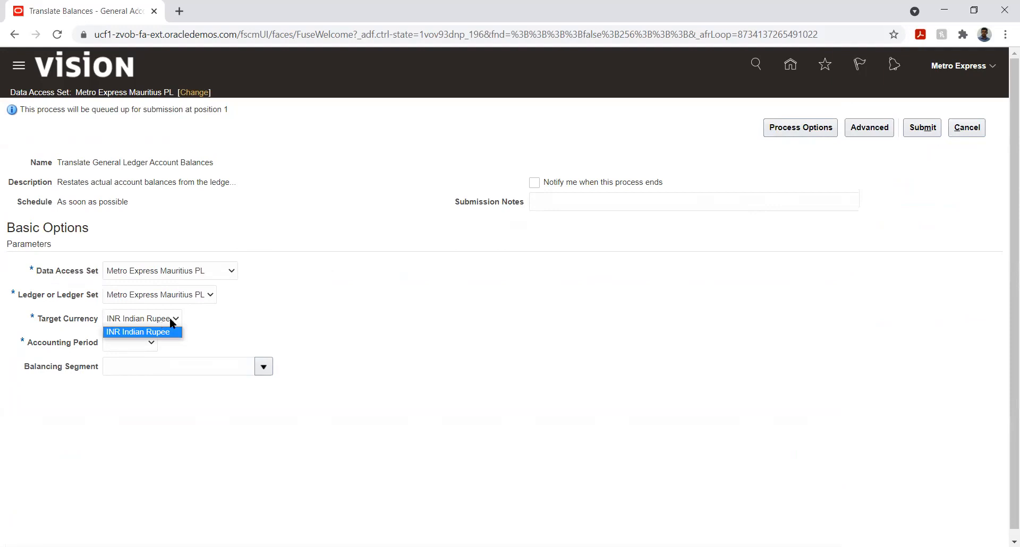
left_click(234, 311)
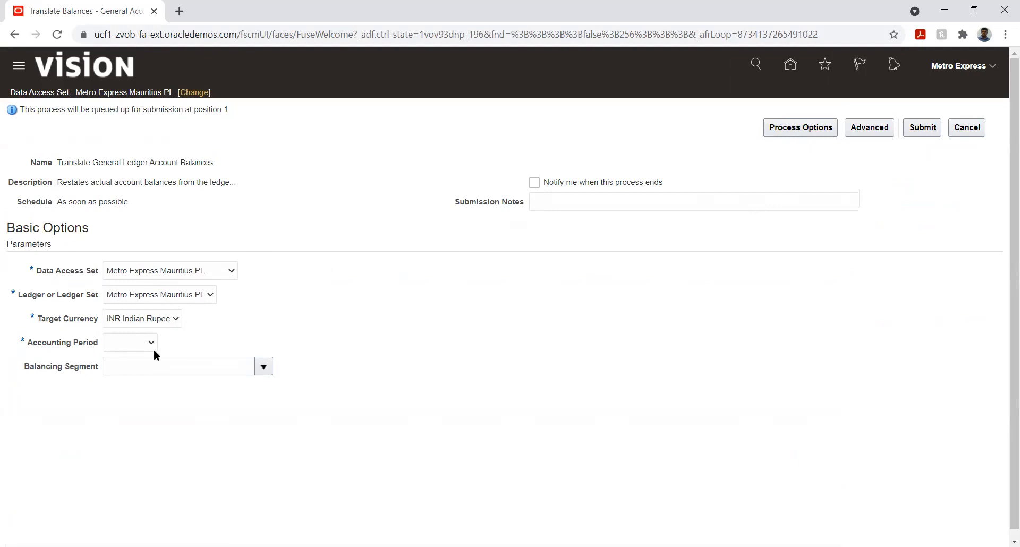
left_click(130, 345)
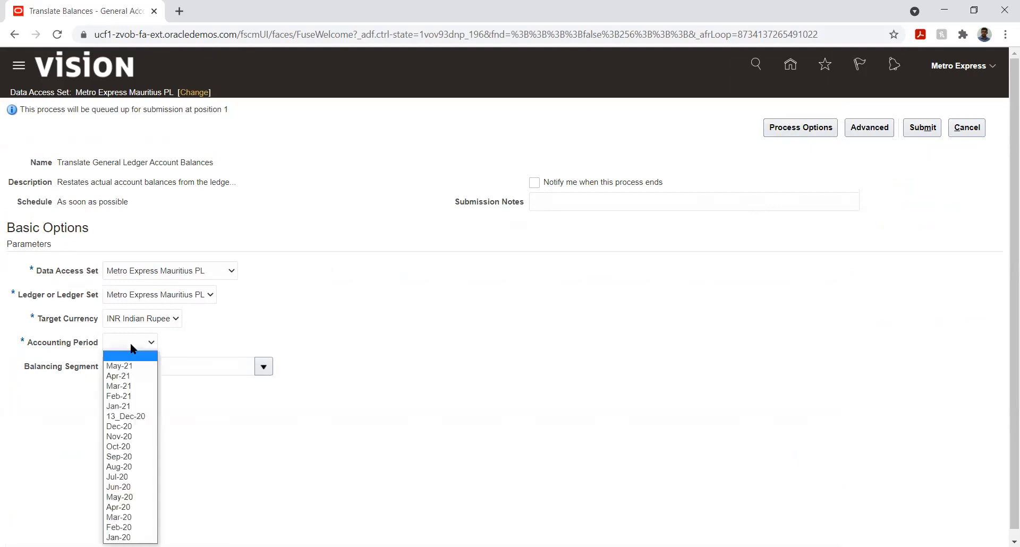
left_click(120, 377)
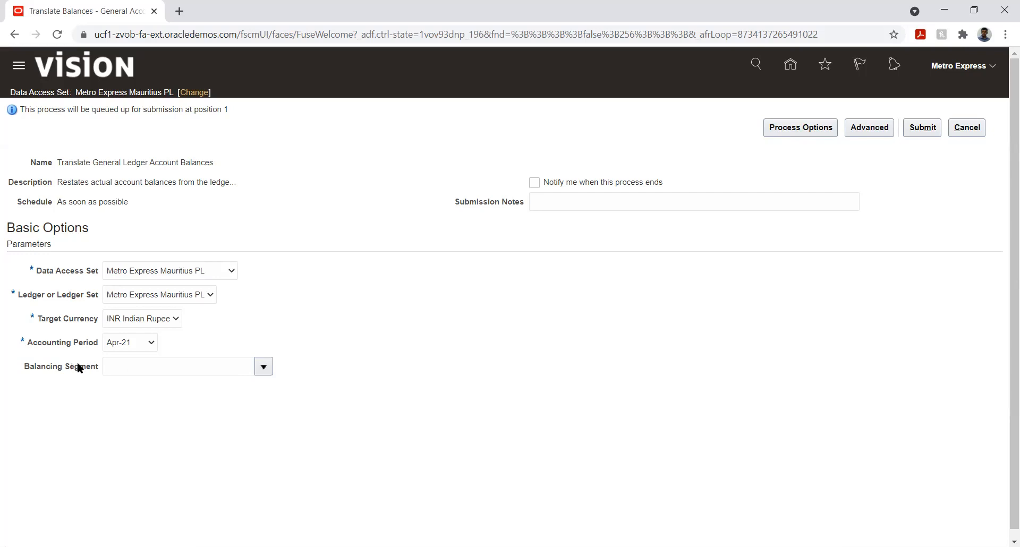
left_click(264, 367)
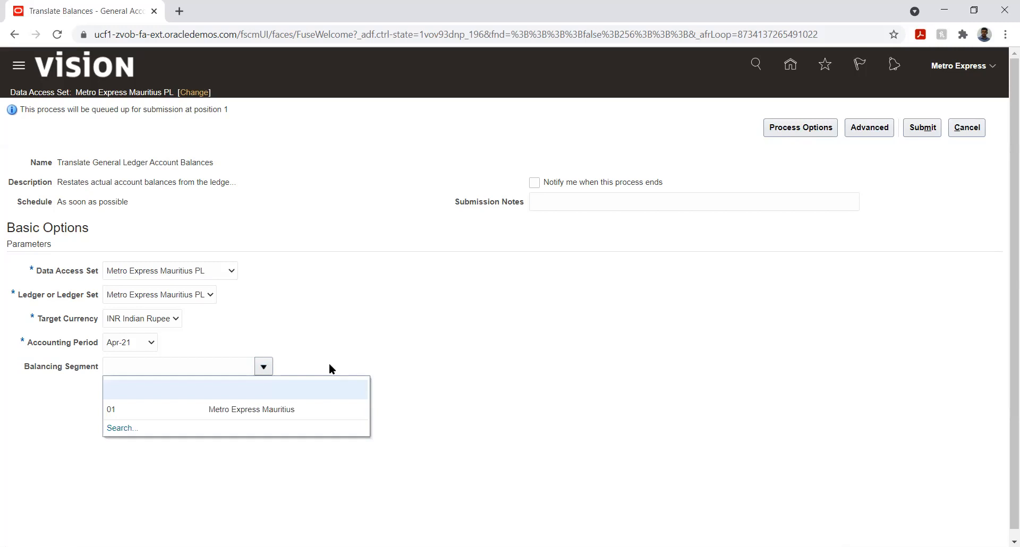
left_click(406, 304)
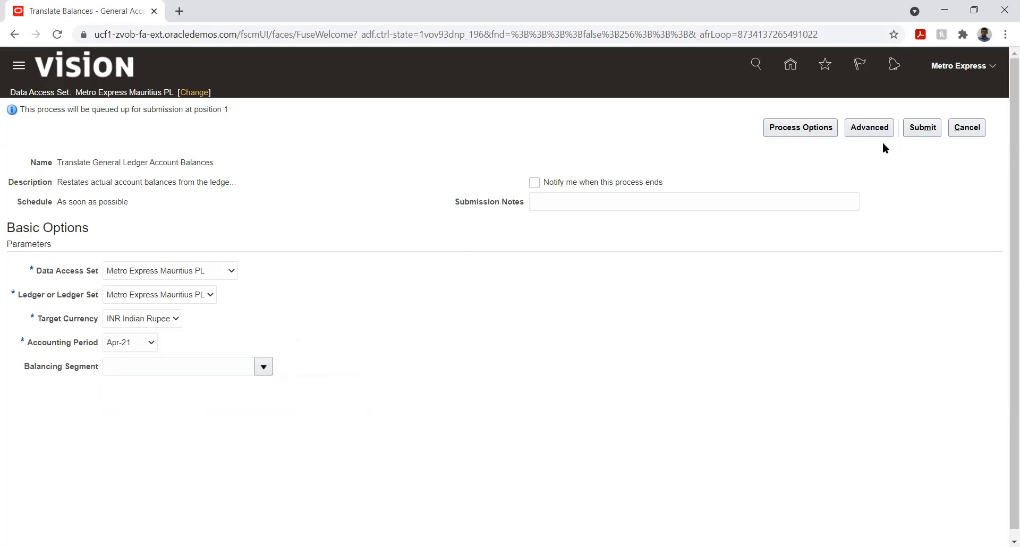
left_click(919, 128)
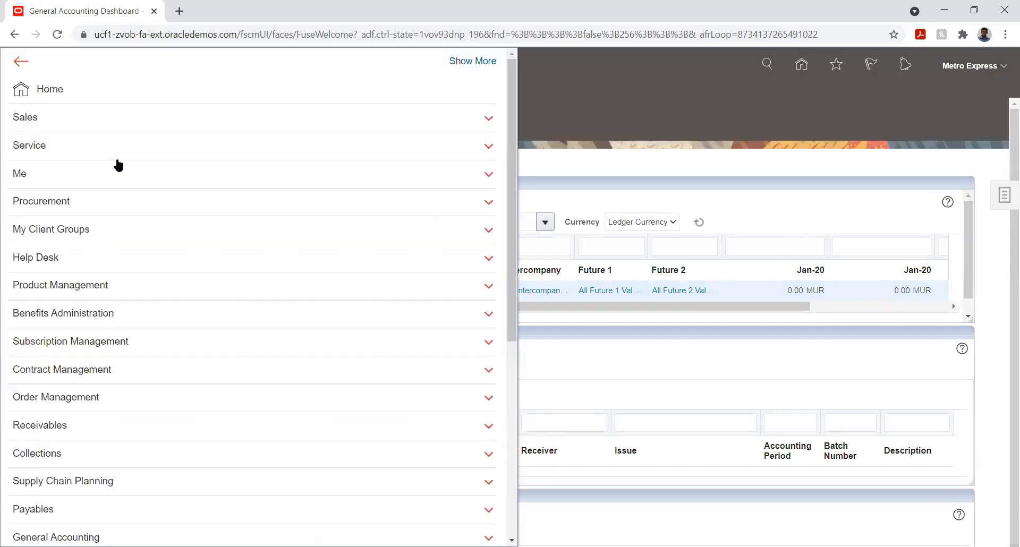
Go to Scheduled Processes, refresh the process list and display the details of the Translate General Ledger Account Balances process.
scroll(154, 254, "down", 4)
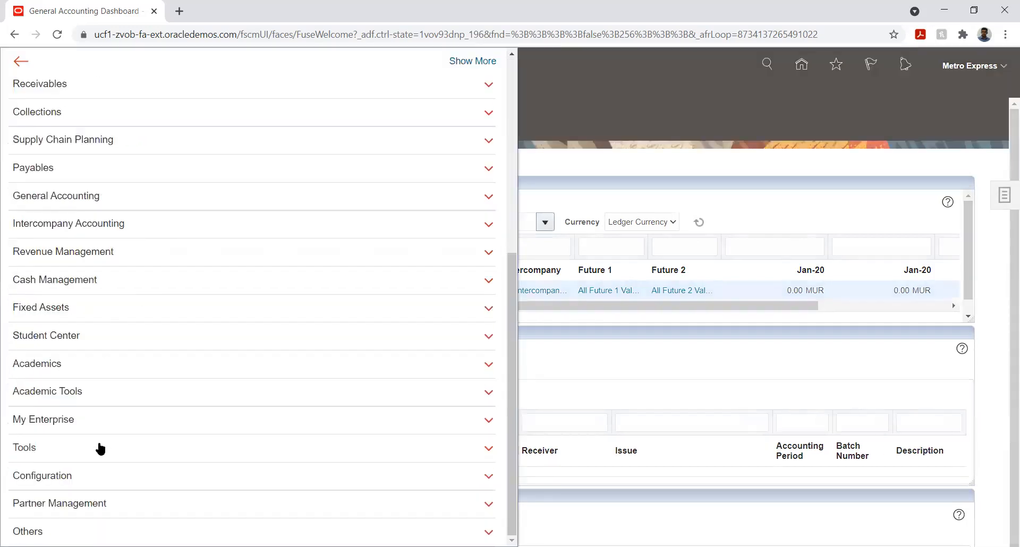
left_click(101, 447)
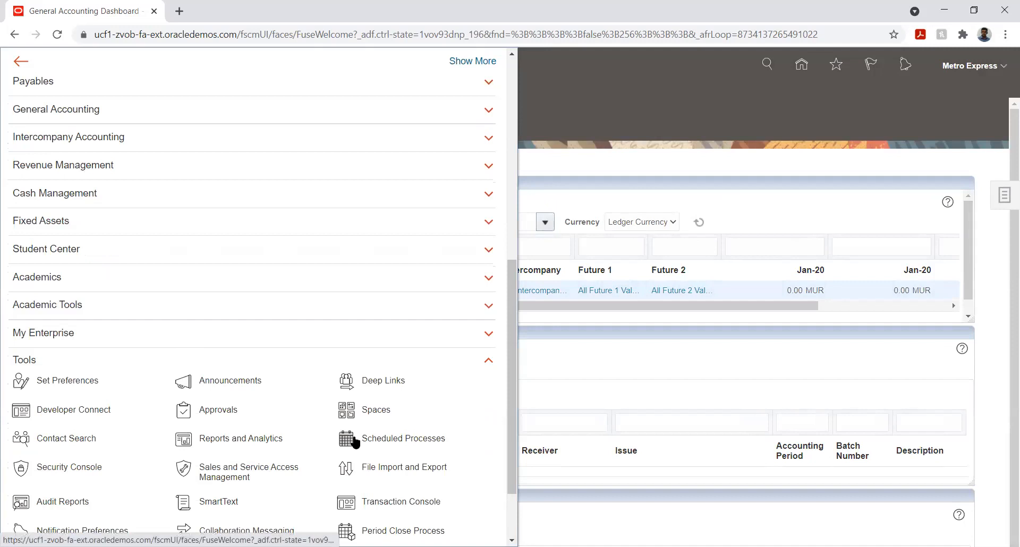
left_click(290, 438)
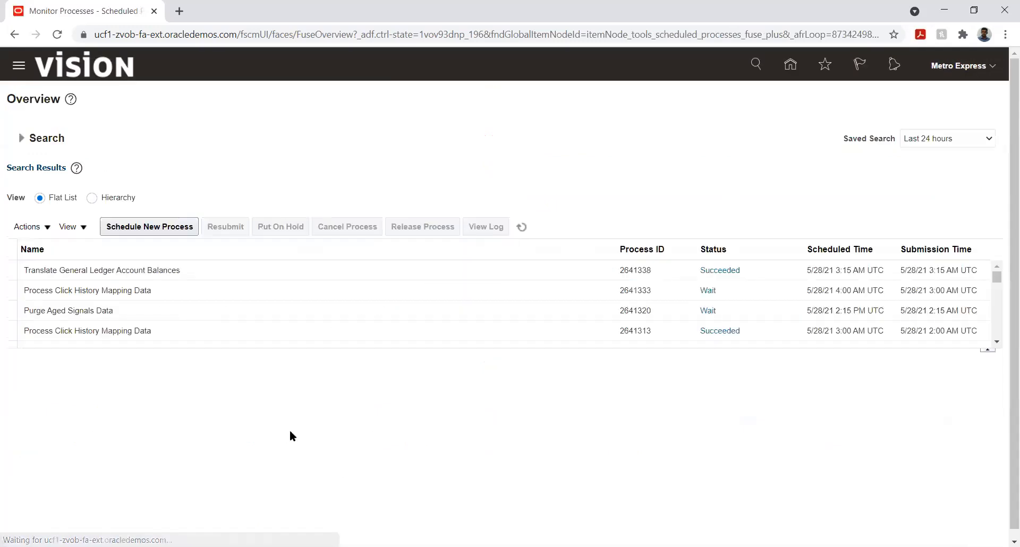
left_click(521, 227)
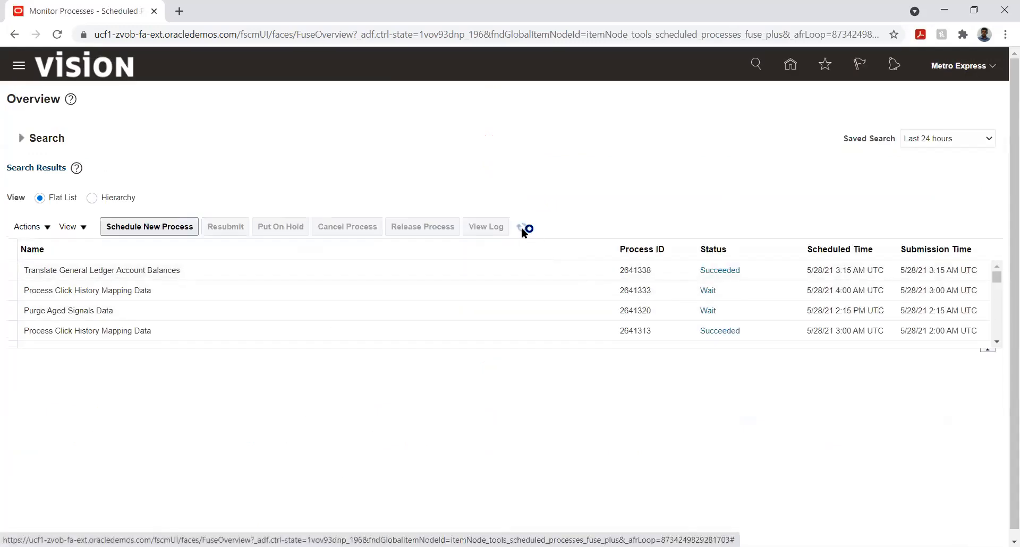
left_click(479, 275)
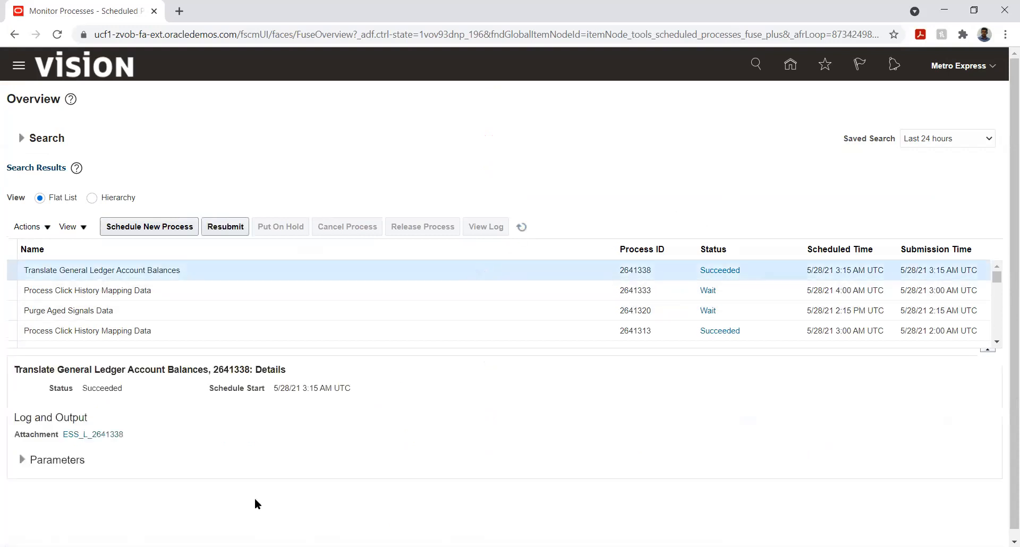
Open the balance translation's log attachment and examine its parameters, translation rules and Apr-21 average and period-end rates.
left_click(91, 439)
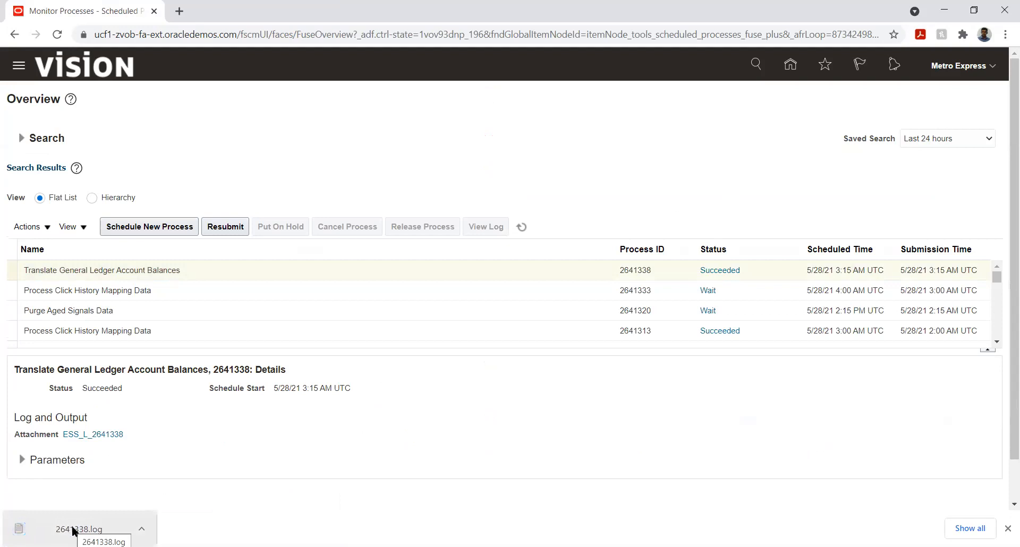
left_click(73, 530)
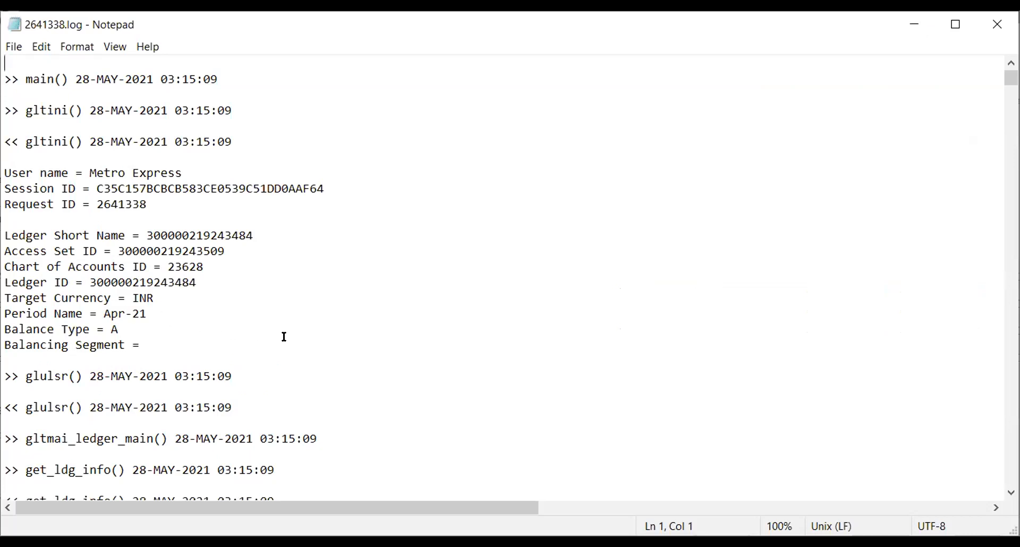
scroll(281, 341, "down", 3)
scroll(281, 341, "down", 2)
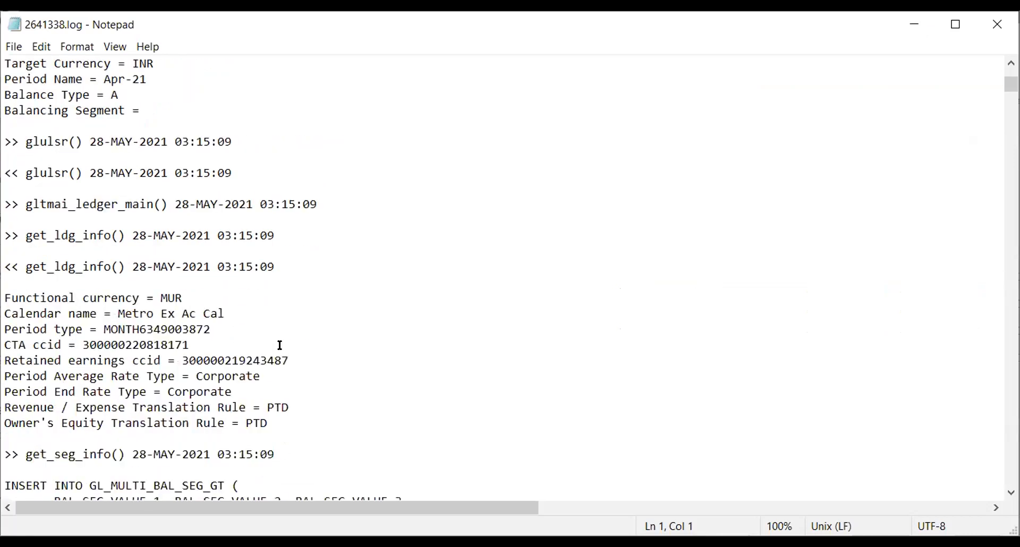
scroll(280, 345, "down", 17)
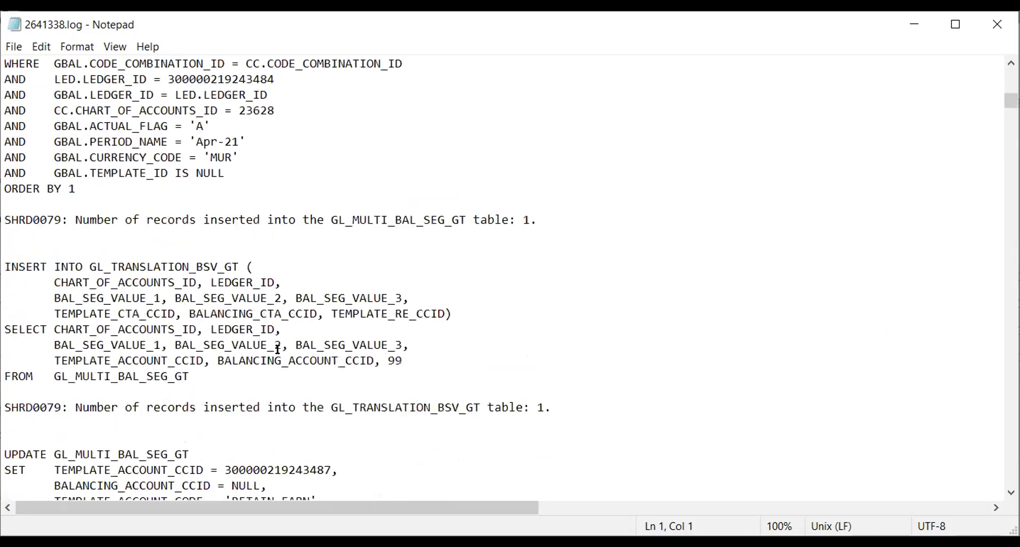
scroll(278, 349, "down", 20)
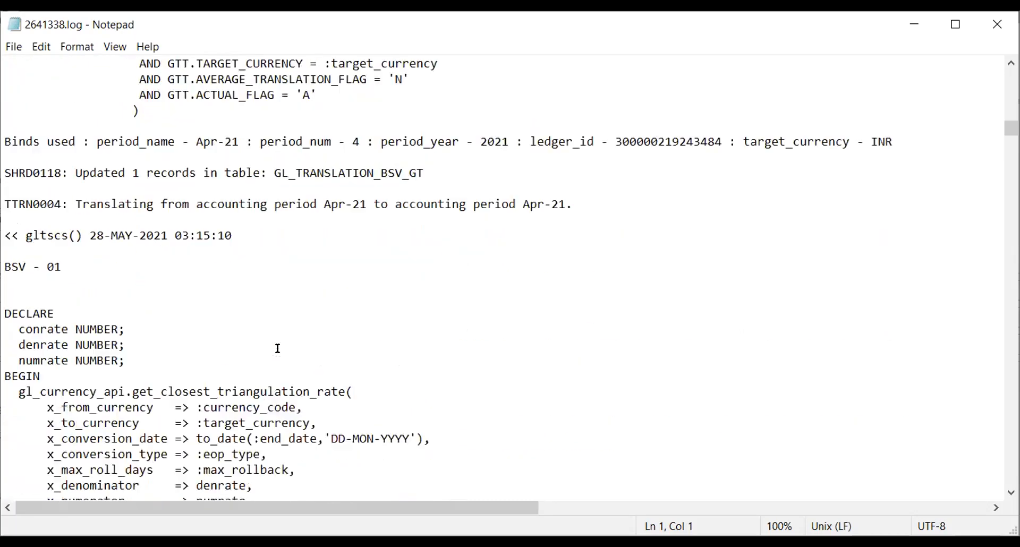
scroll(278, 349, "down", 15)
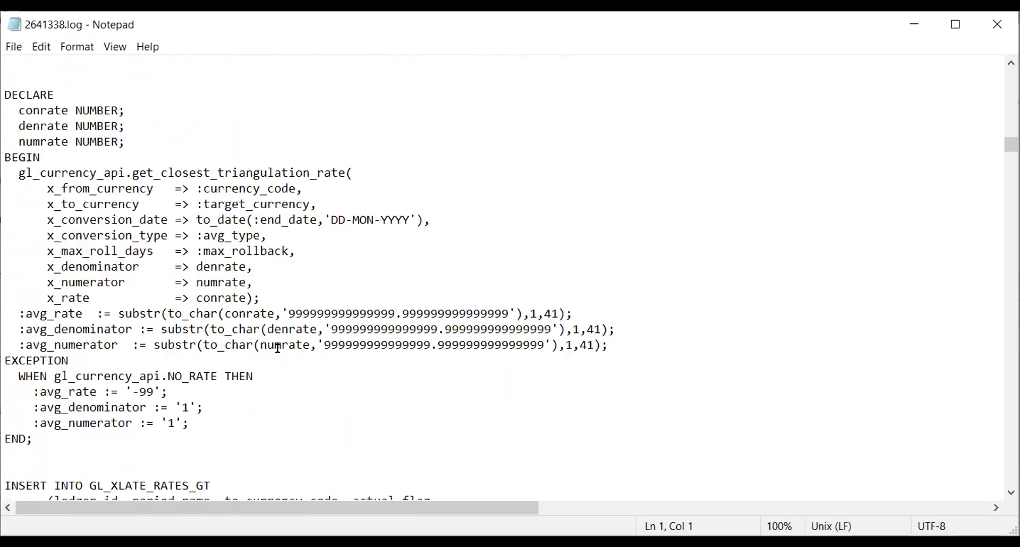
scroll(278, 349, "down", 4)
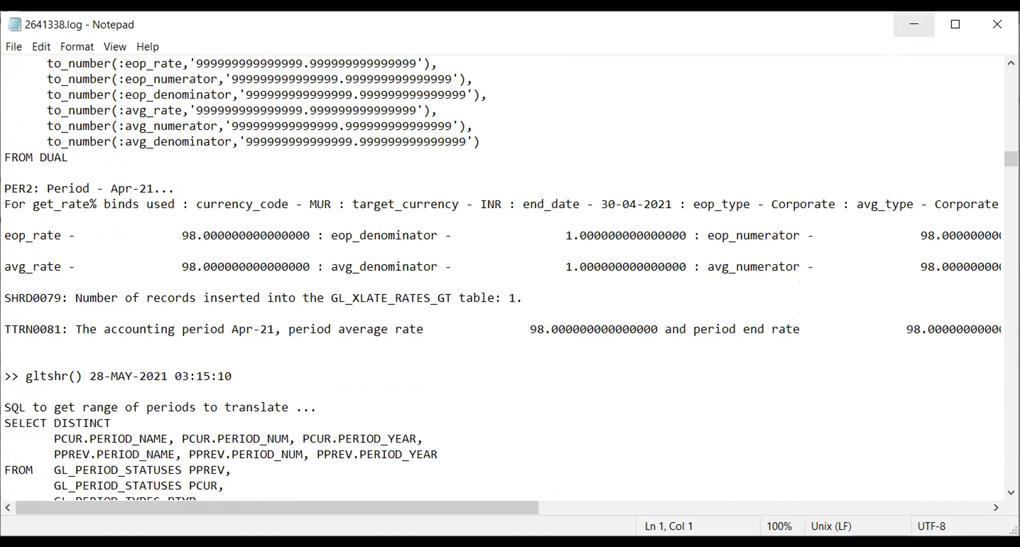
left_click(914, 24)
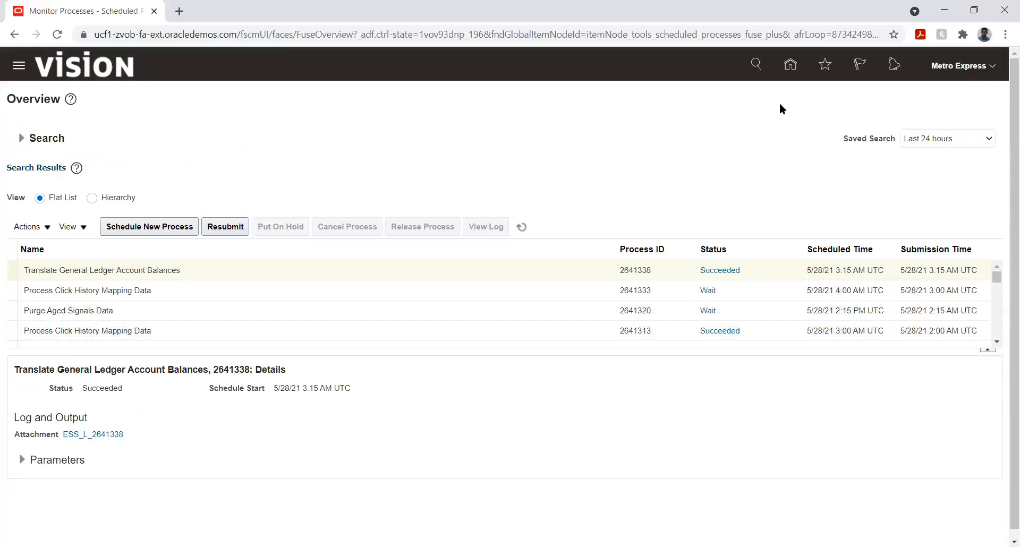
Return to the home page and go to Setup and Maintenance to open the list of implementation projects.
left_click(788, 64)
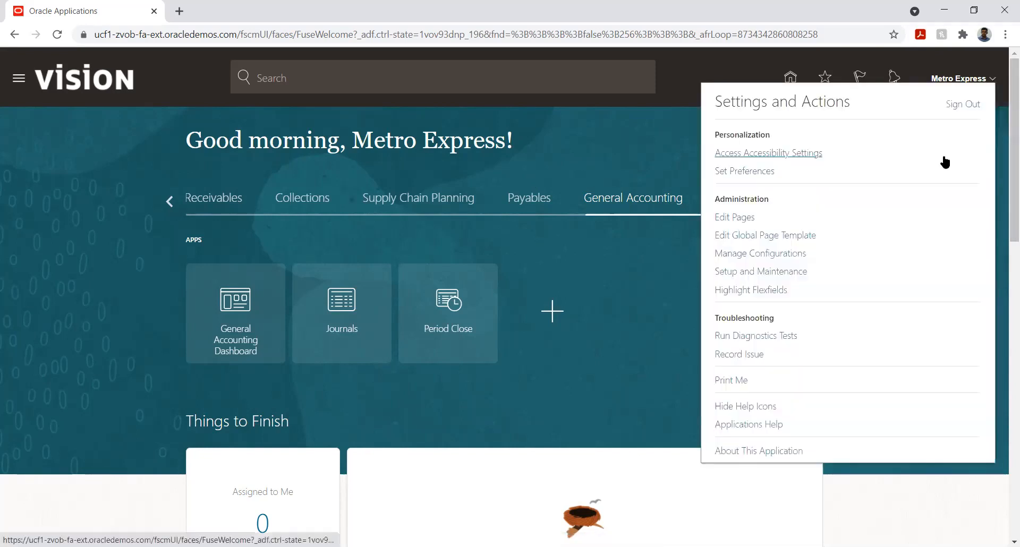
left_click(774, 271)
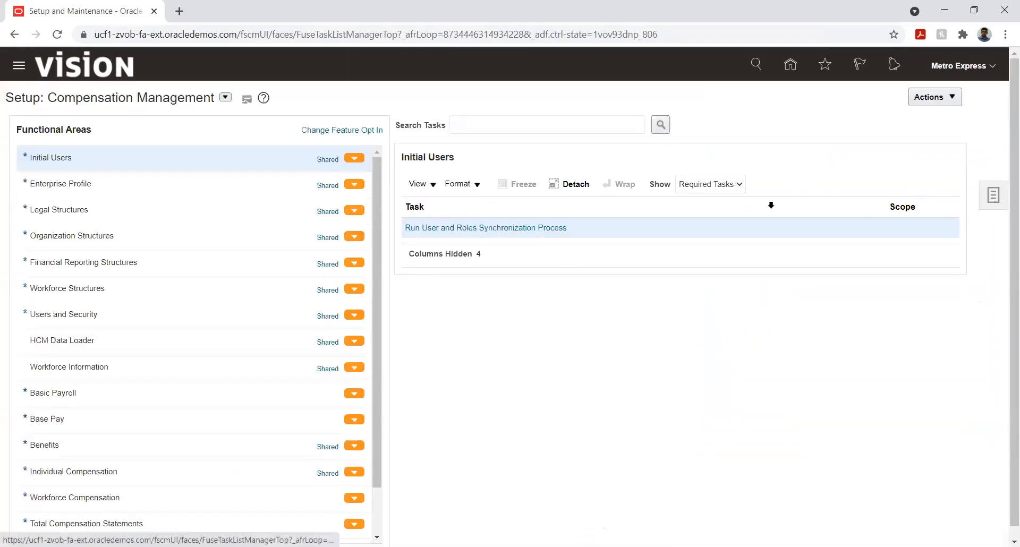
left_click(993, 195)
left_click(910, 97)
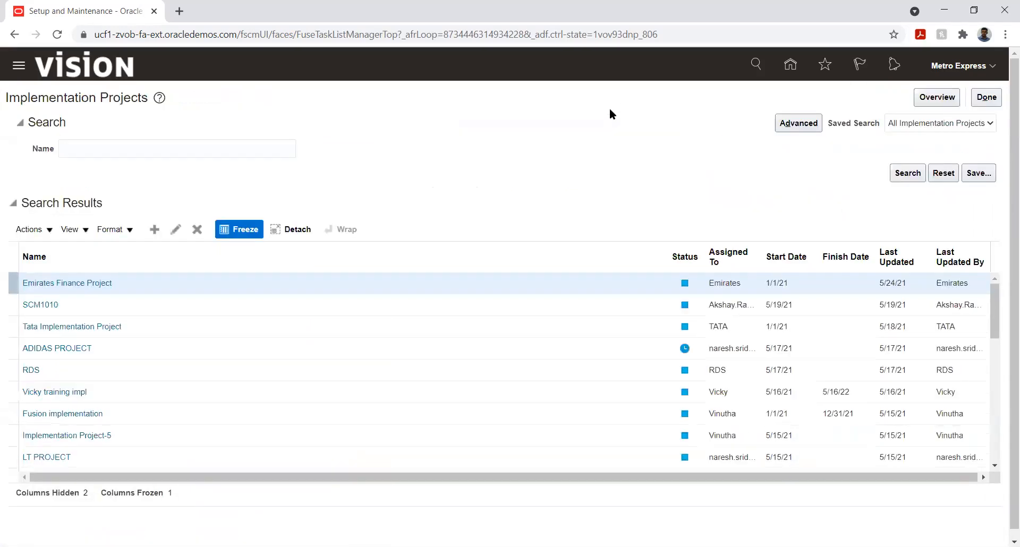
Search the implementation projects for Metro and open the Metro Express Limited Implementation Project.
left_click(93, 148)
type("M")
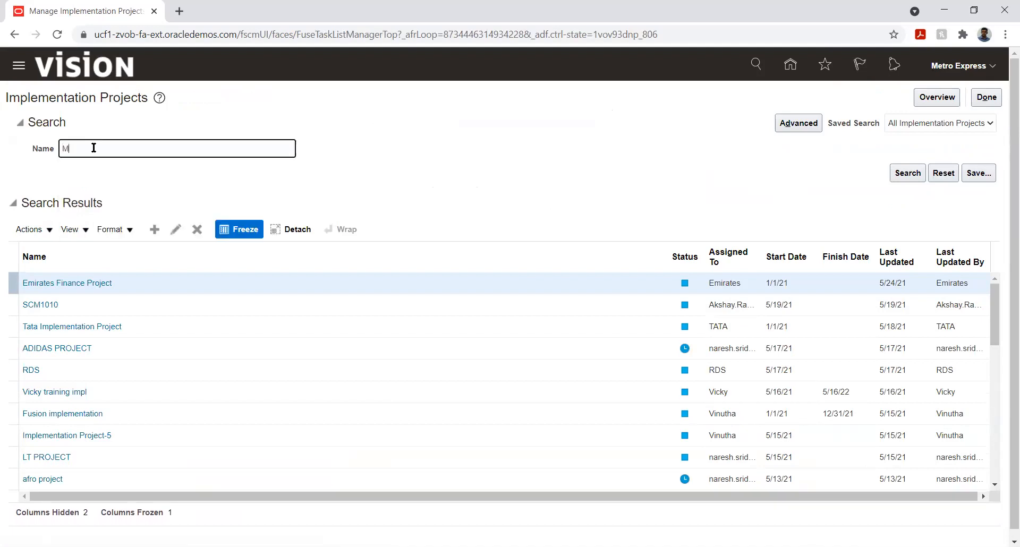
type("atro")
key("Return")
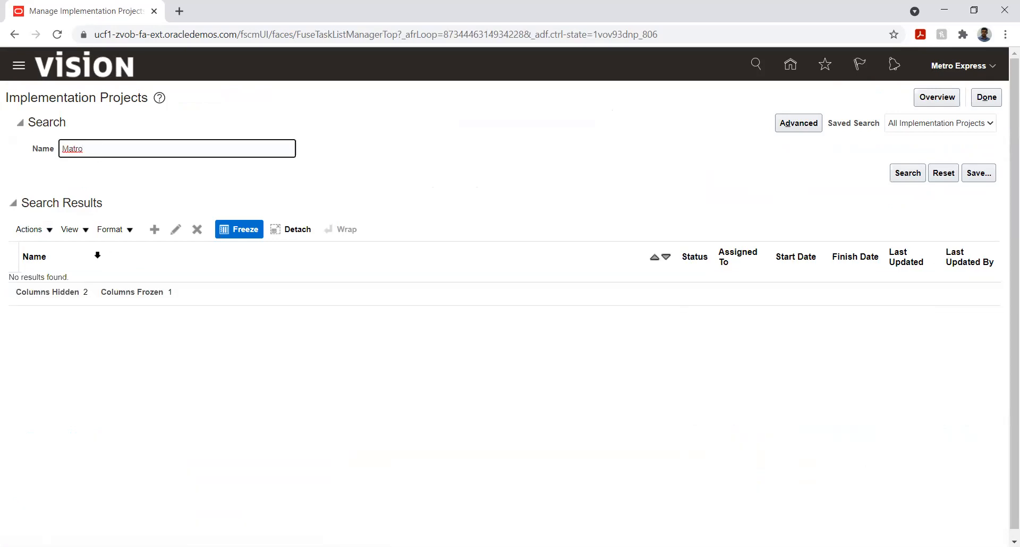
type("%")
key("BackSpace")
key("BackSpace")
key("BackSpace")
key("BackSpace")
key("BackSpace")
type("etr")
key("Return")
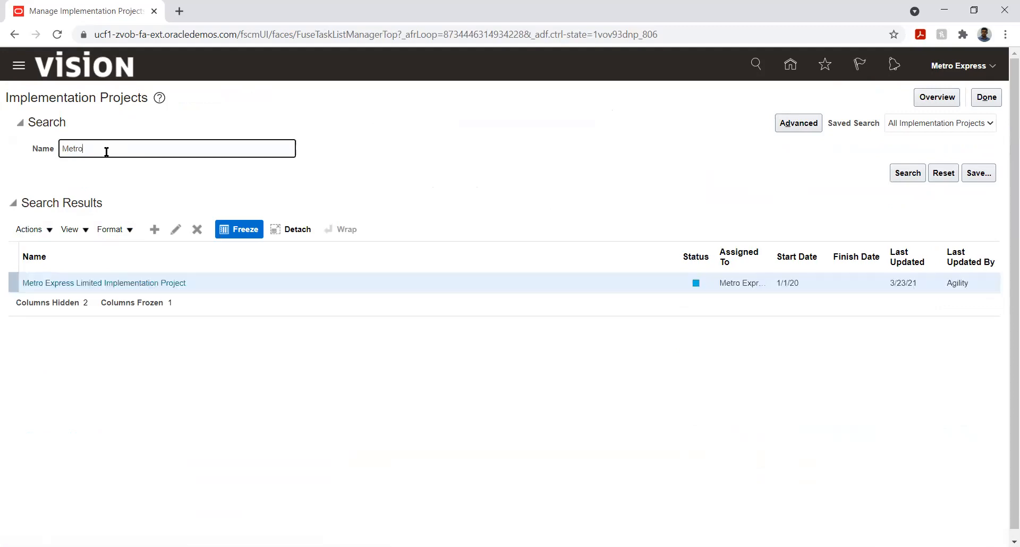
left_click(87, 283)
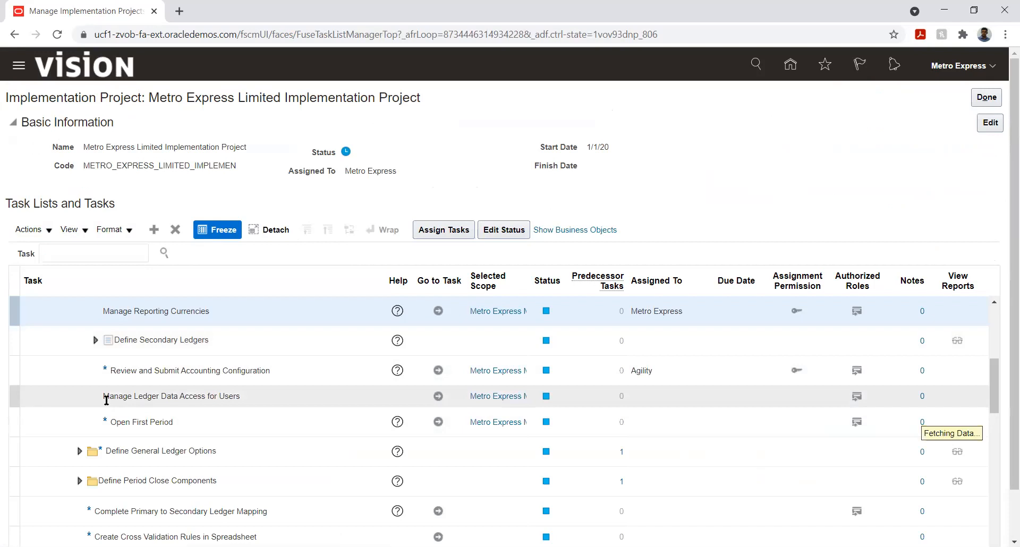
Expand Define Budgetary Controls and Define Budget Configuration in the task list, and go to the Manage Budgetary Control task.
scroll(105, 400, "up", 1)
scroll(105, 401, "down", 2)
scroll(106, 398, "down", 5)
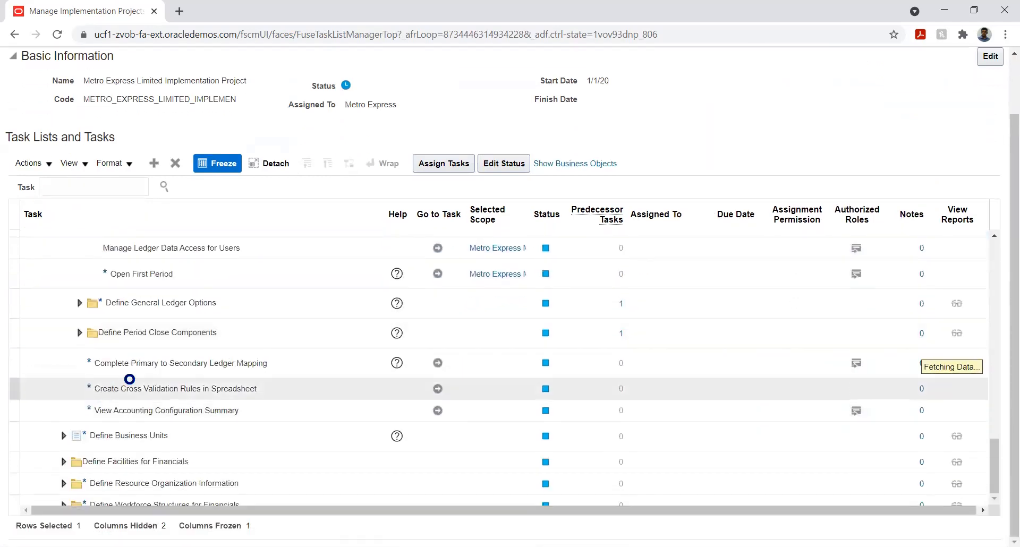
scroll(147, 375, "down", 1)
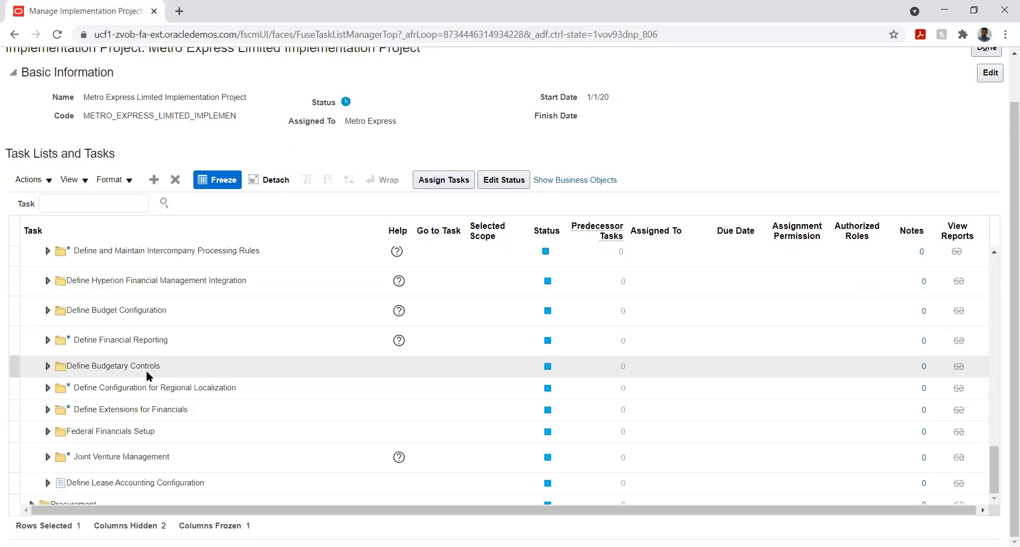
left_click(47, 370)
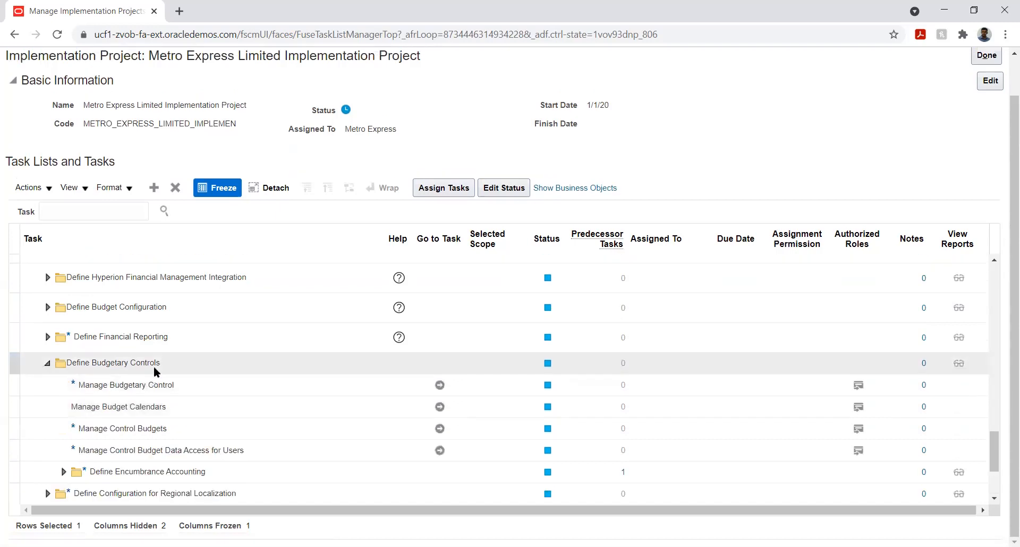
scroll(137, 361, "down", 3)
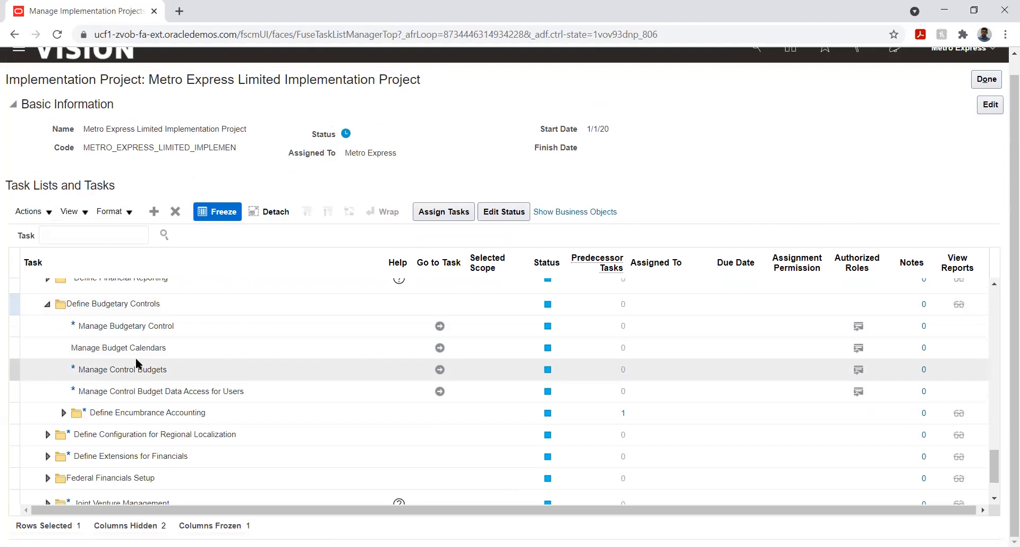
scroll(136, 360, "up", 2)
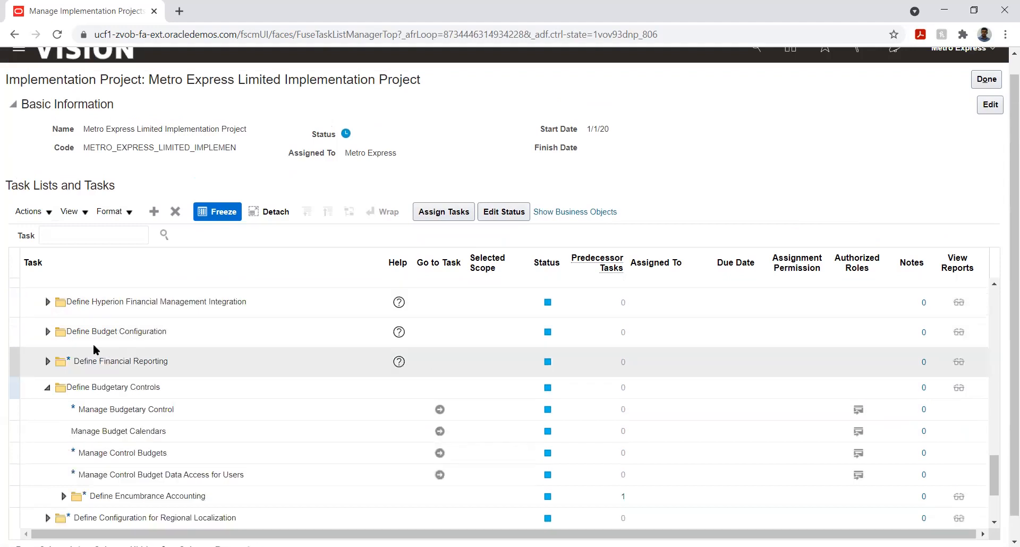
left_click(48, 333)
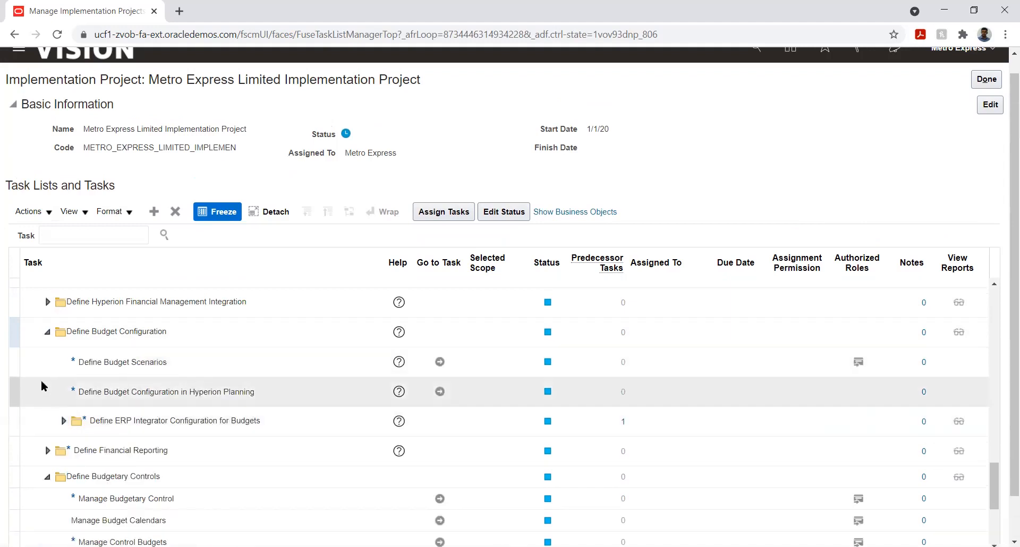
scroll(40, 381, "down", 3)
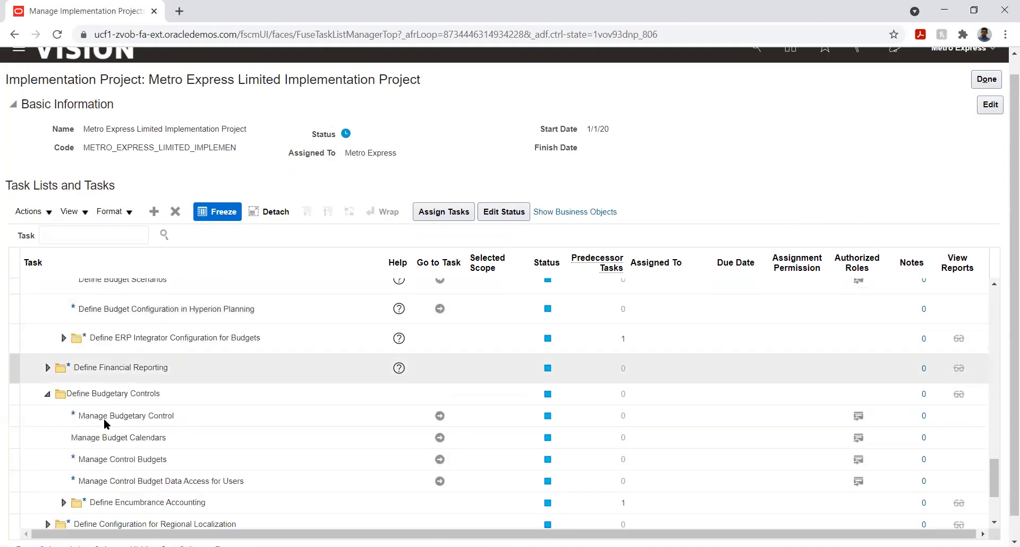
left_click(439, 415)
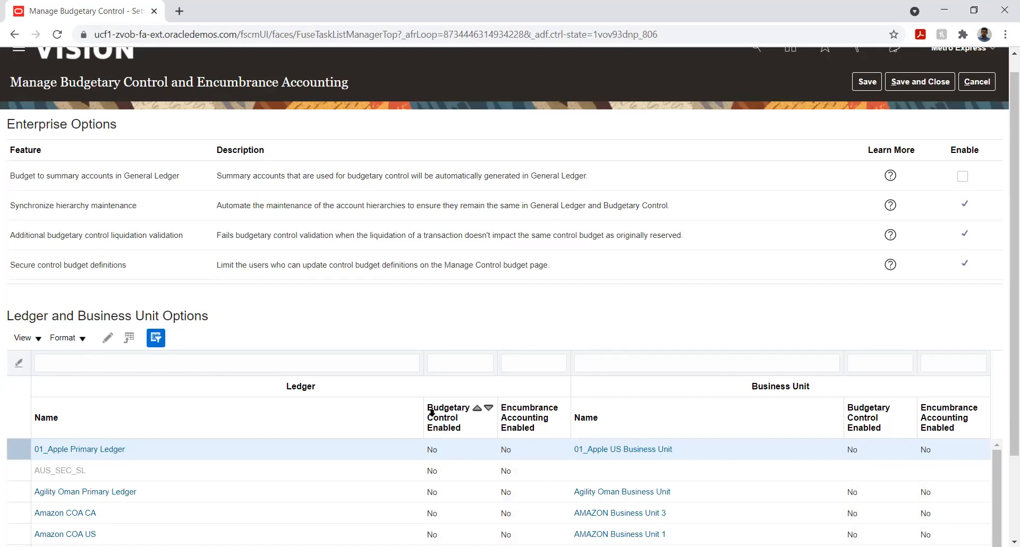
Filter the ledgers by Metro and open the budgetary control options of Metro Express Mauritius PL.
left_click(128, 362)
type("Metro")
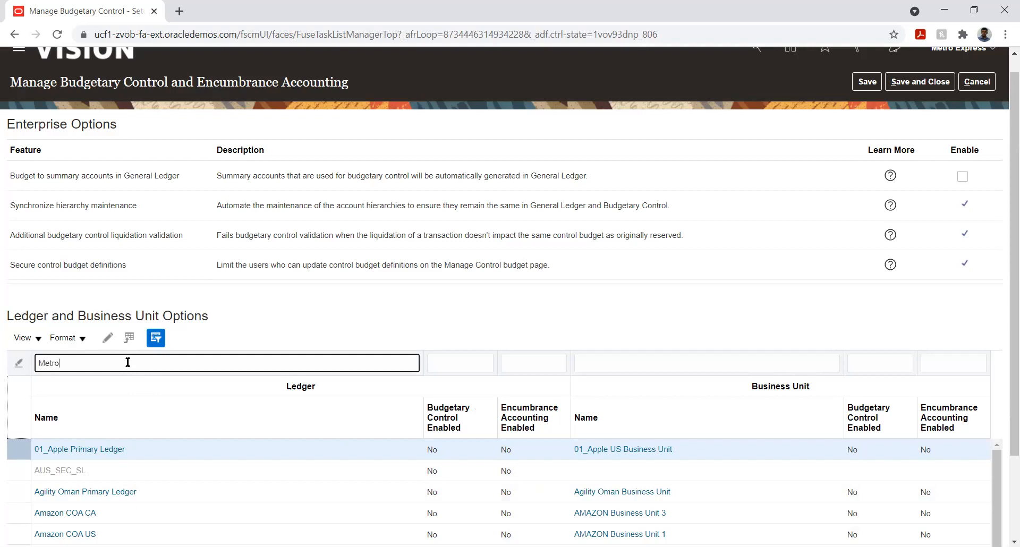
key("Return")
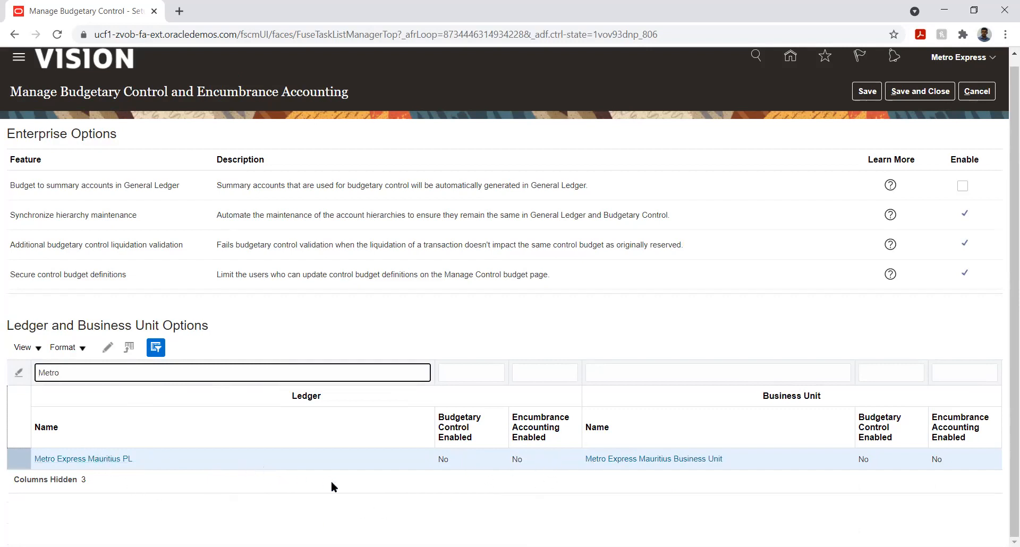
left_click(81, 460)
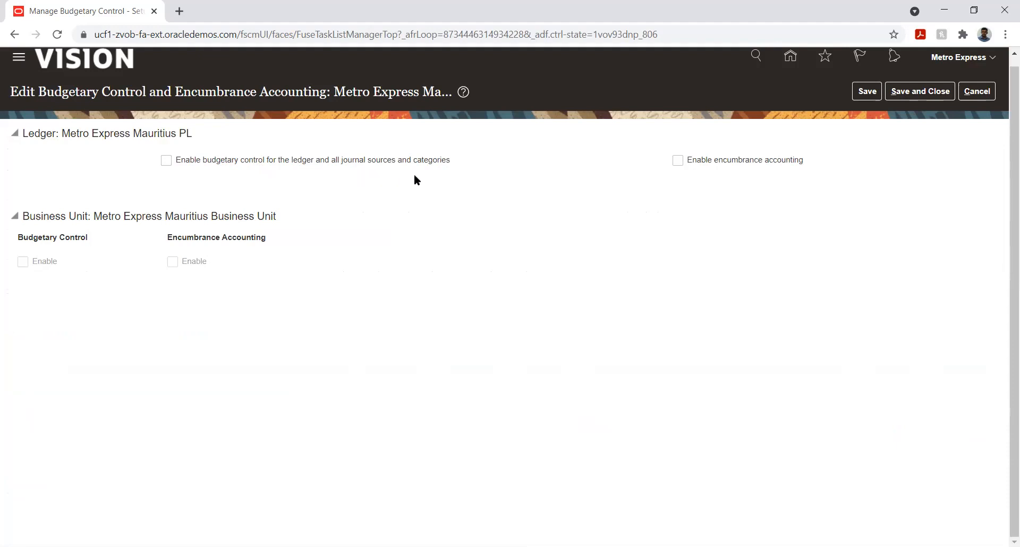
Enable budgetary control for the ledger with all journal sources and categories, and for the Metro Express Mauritius Business Unit.
left_click(166, 160)
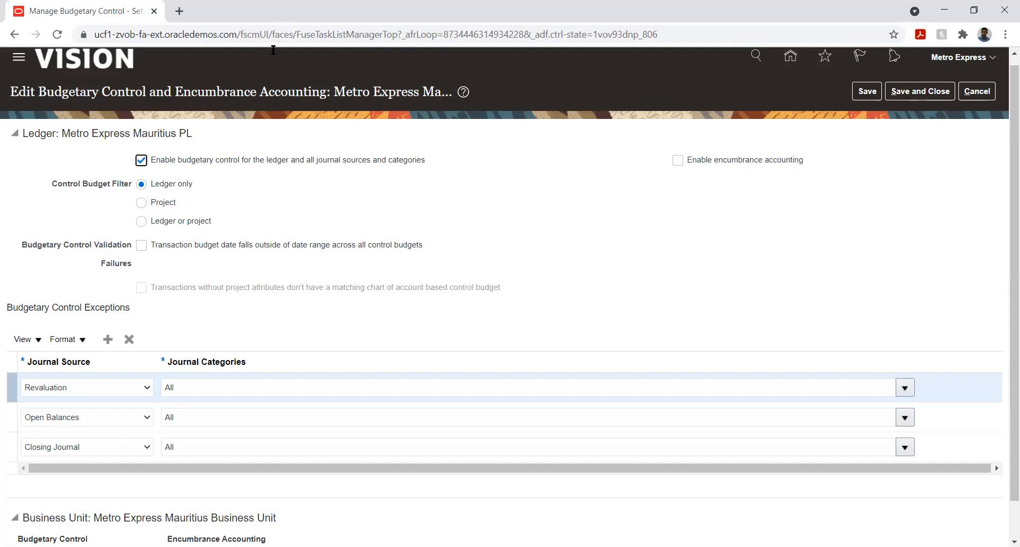
scroll(144, 334, "down", 1)
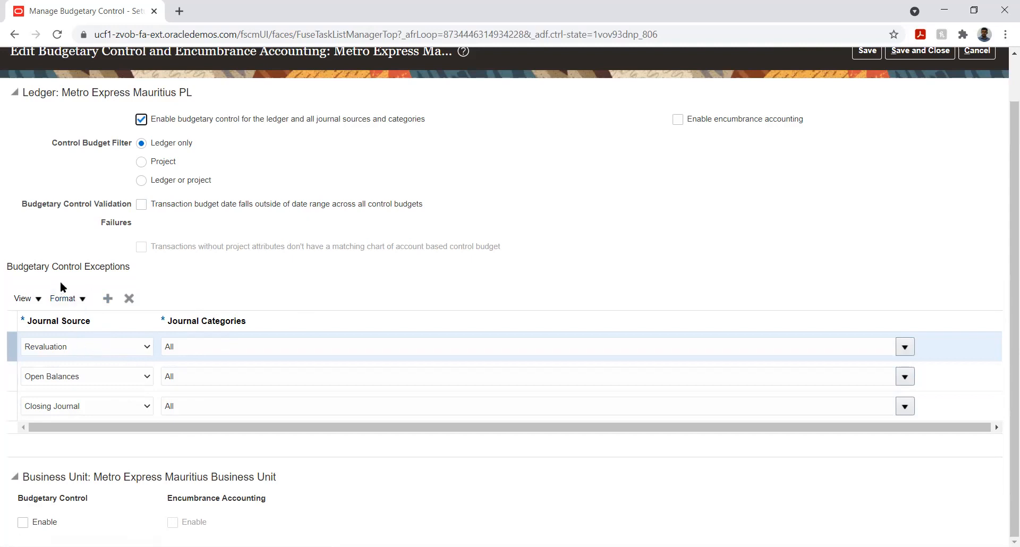
left_click(309, 286)
left_click(23, 522)
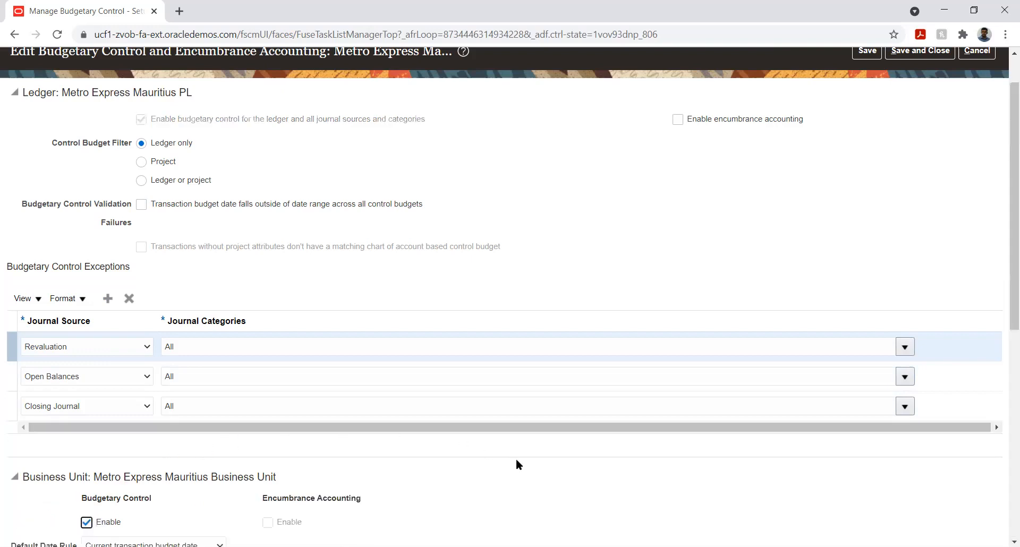
scroll(916, 452, "down", 8)
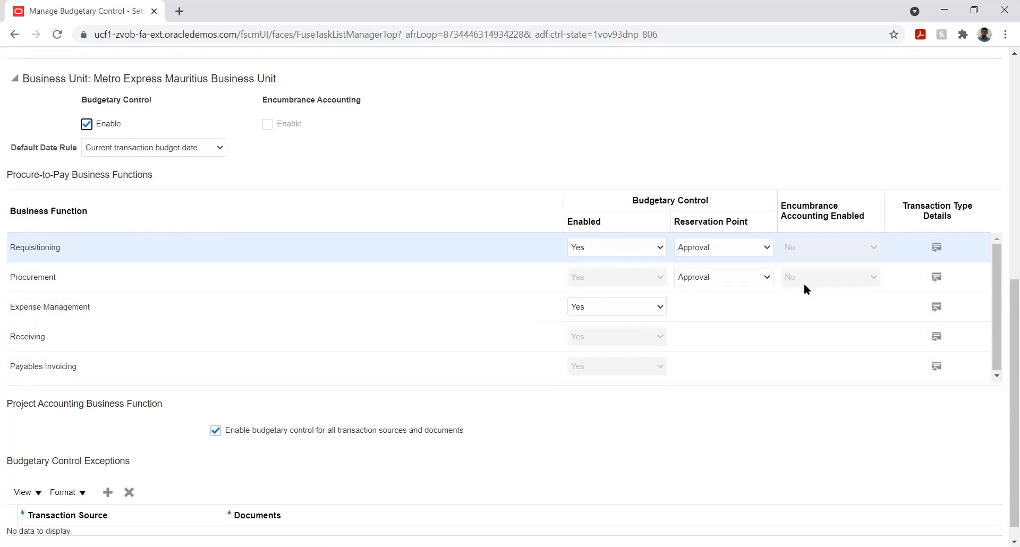
Examine the transaction type details of the Procurement, Expense Management and Payables Invoicing business functions.
left_click(935, 276)
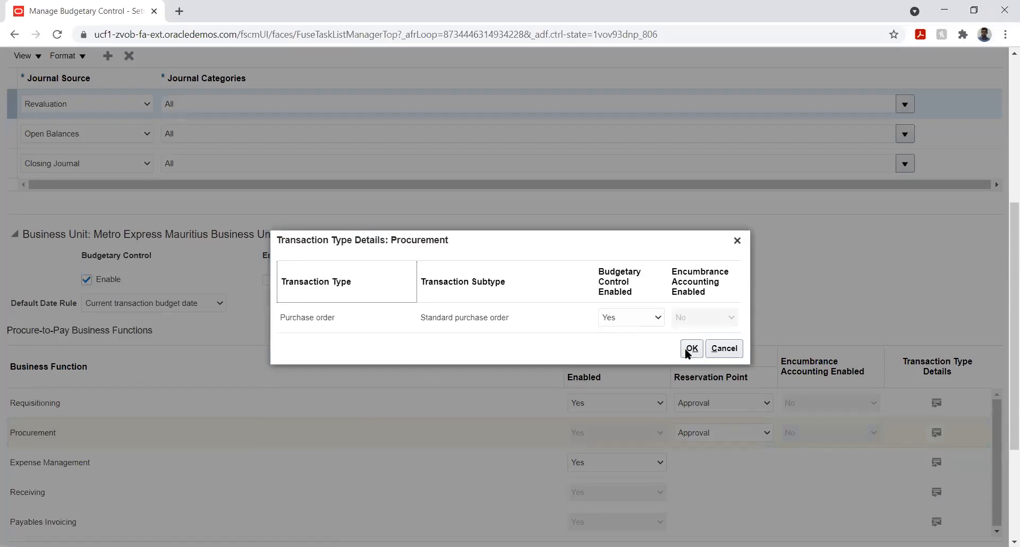
left_click(711, 349)
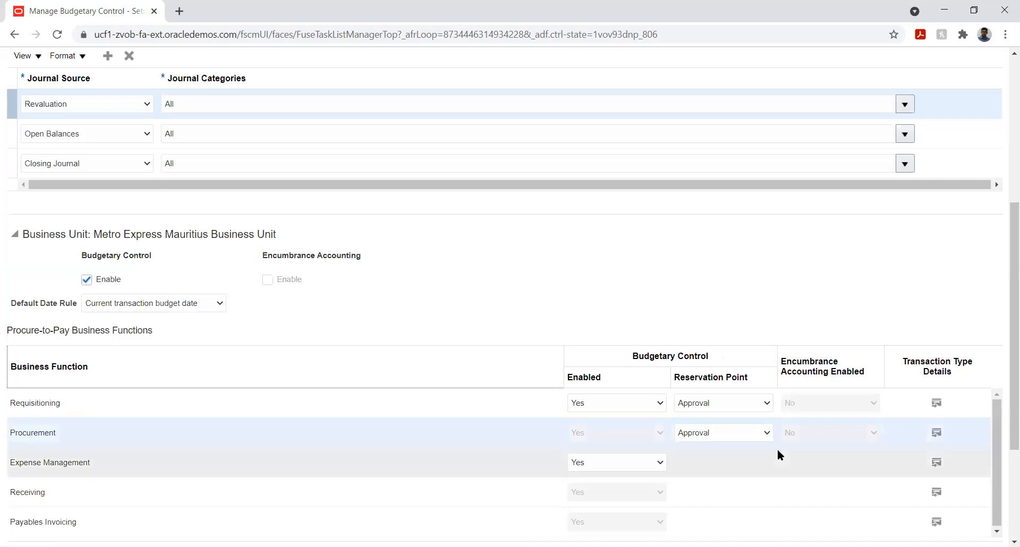
left_click(935, 461)
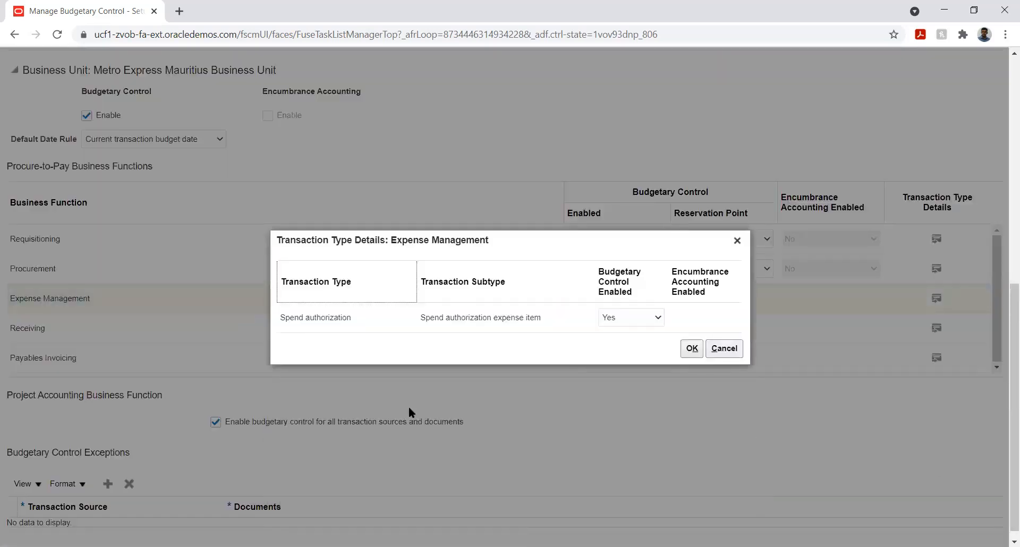
left_click(725, 348)
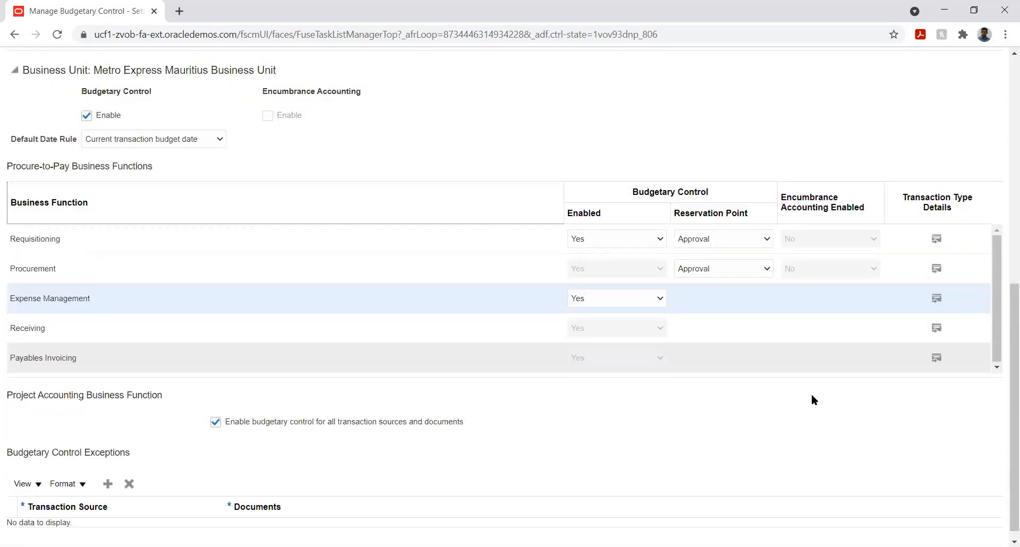
left_click(934, 357)
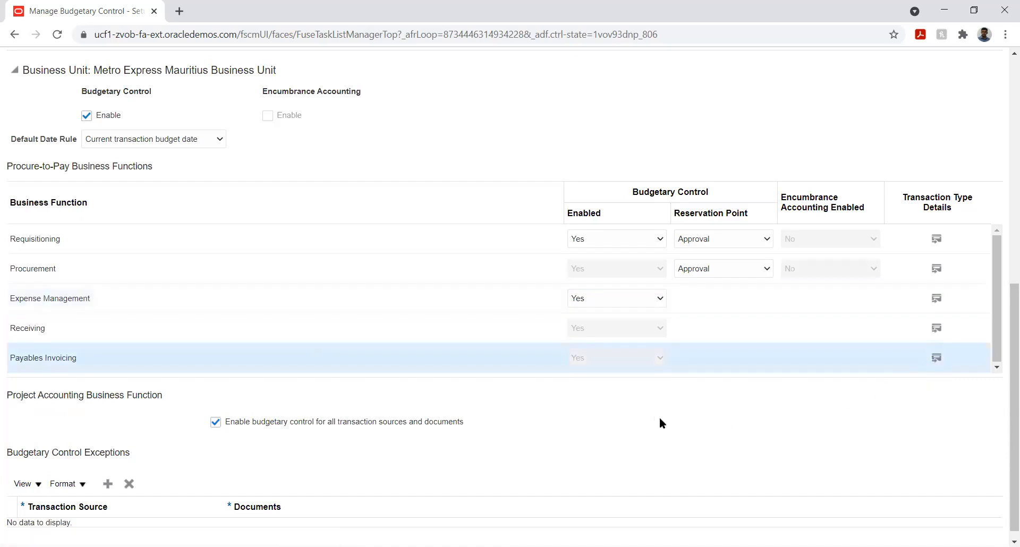
left_click(936, 357)
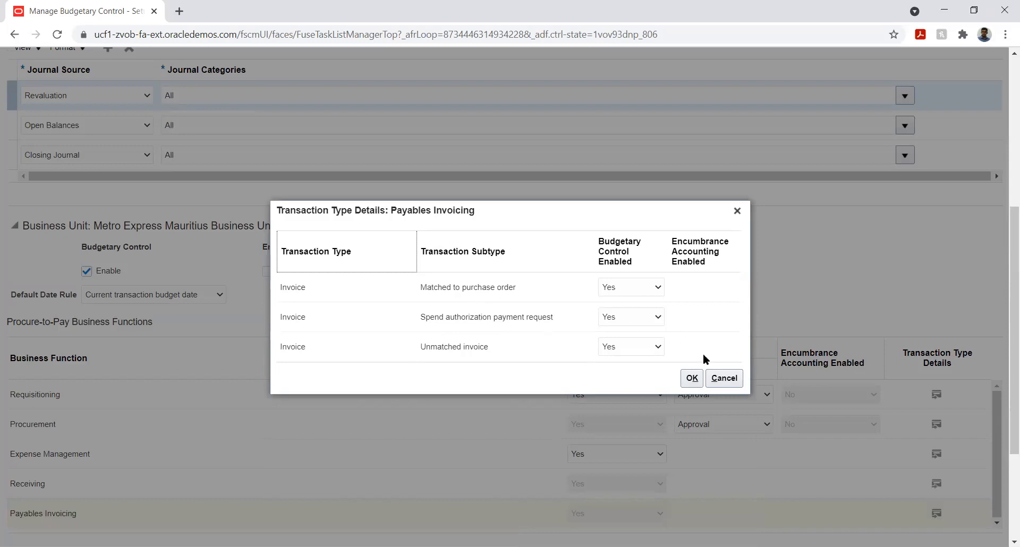
left_click(718, 374)
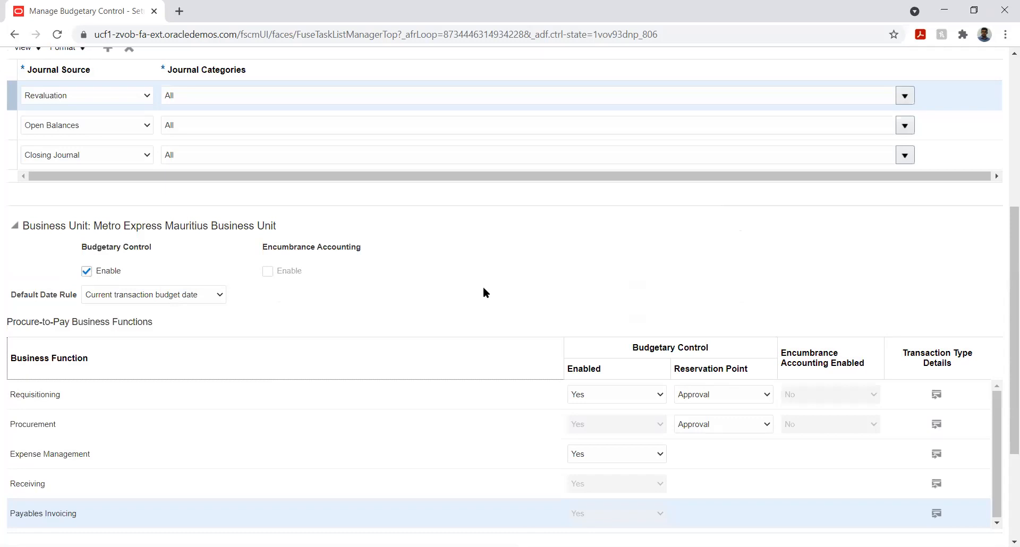
scroll(412, 256, "down", 3)
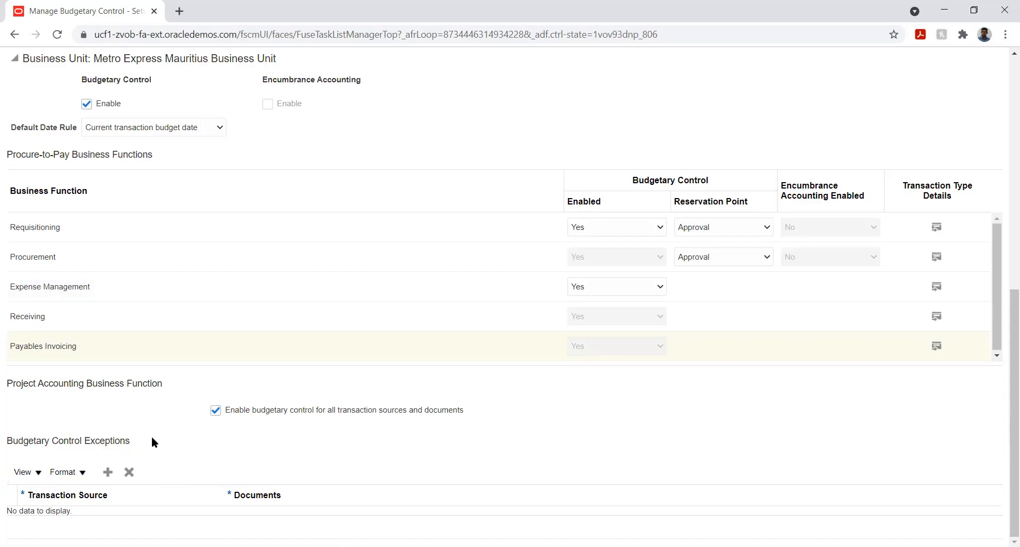
left_click(108, 473)
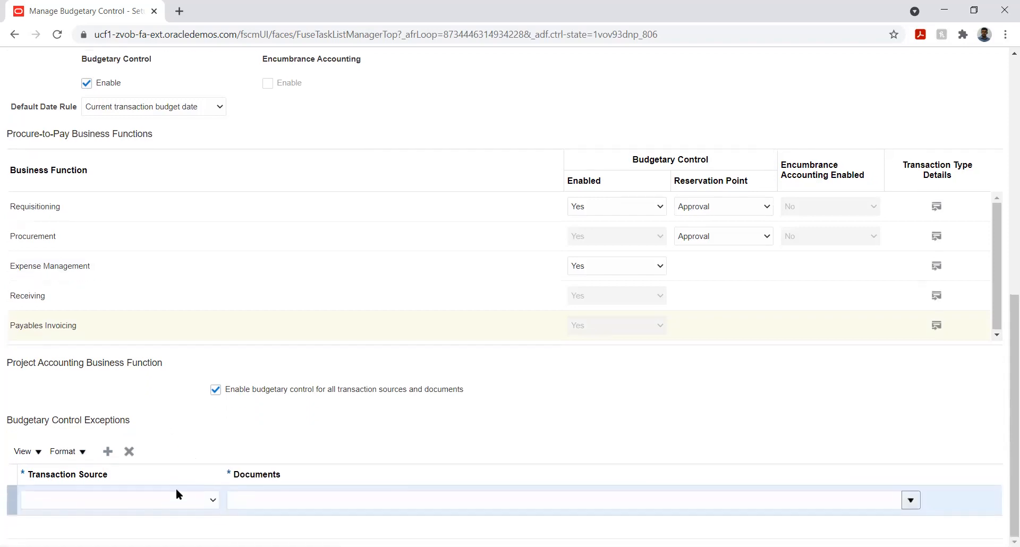
left_click(198, 500)
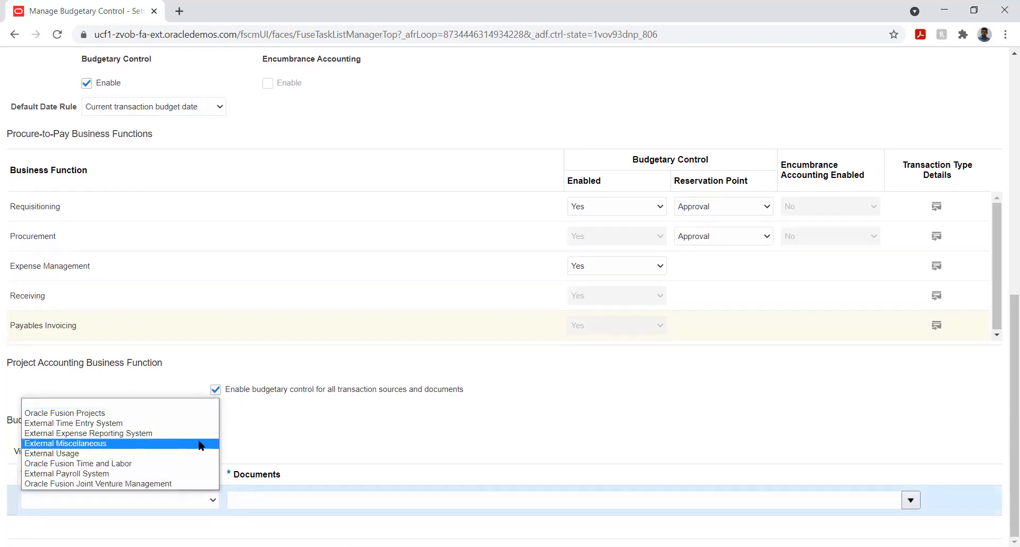
left_click(118, 414)
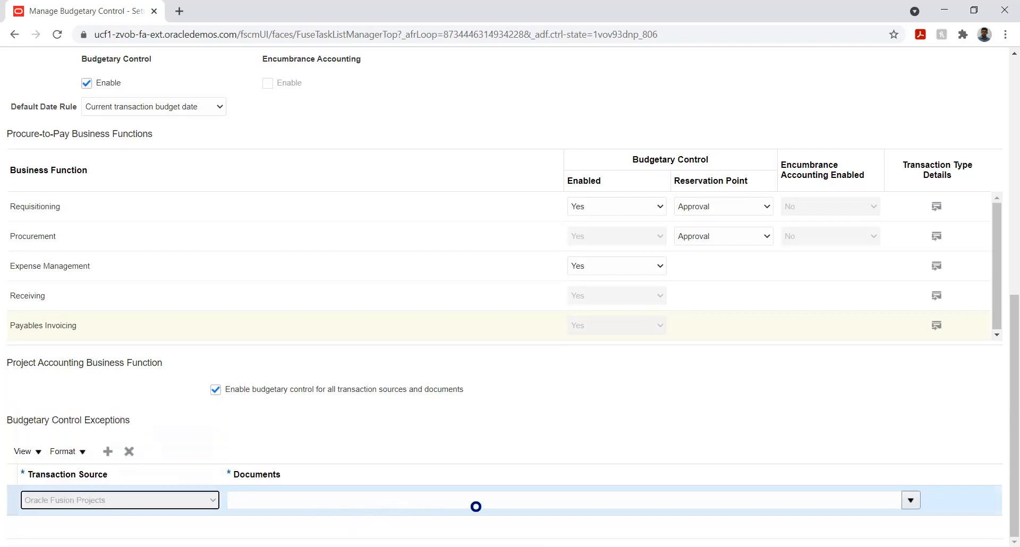
left_click(911, 500)
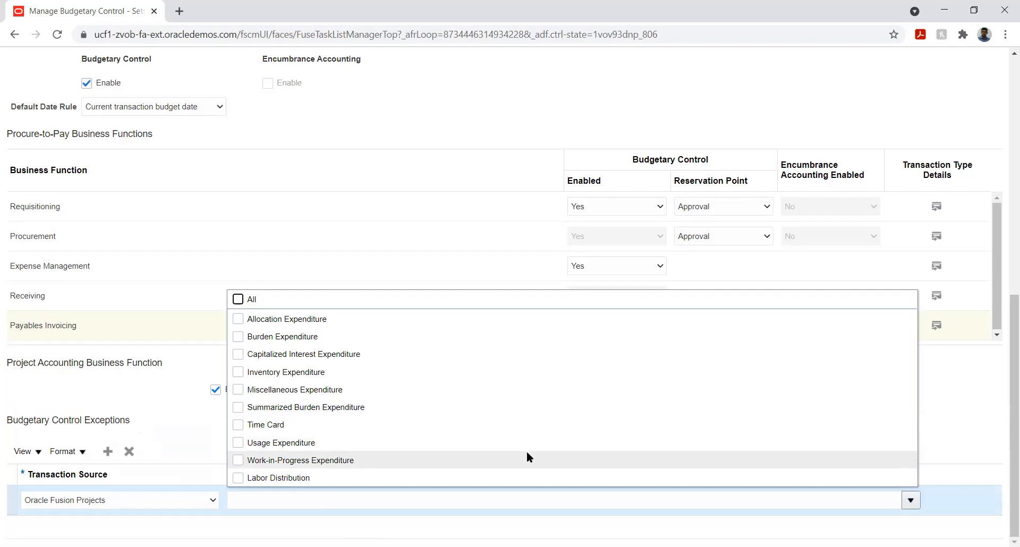
left_click(199, 374)
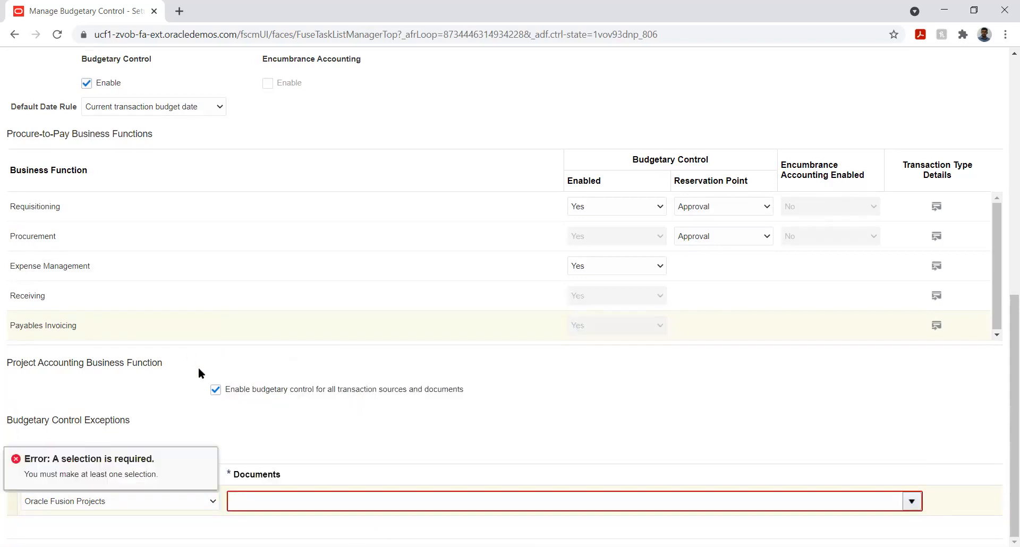
left_click(199, 501)
left_click(198, 501)
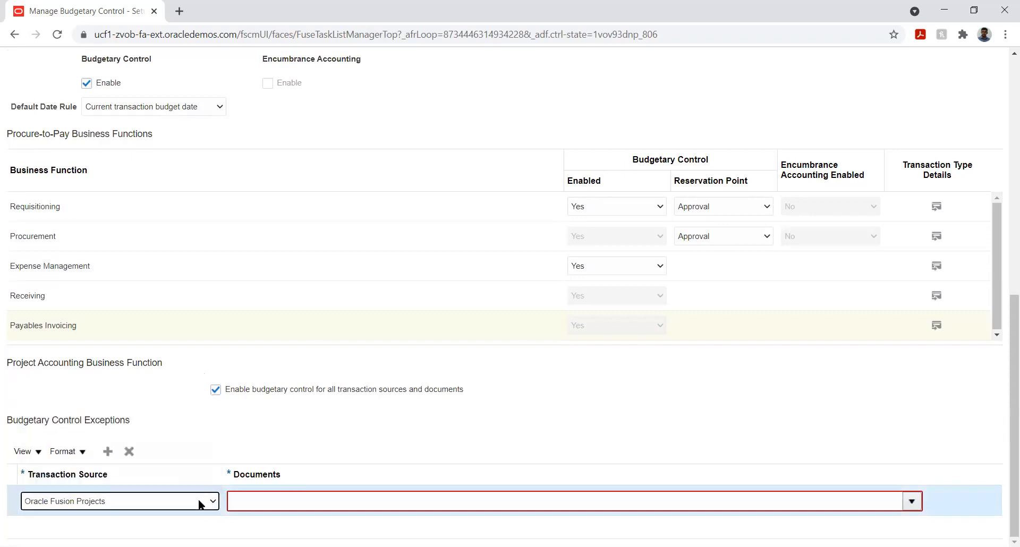
left_click(129, 450)
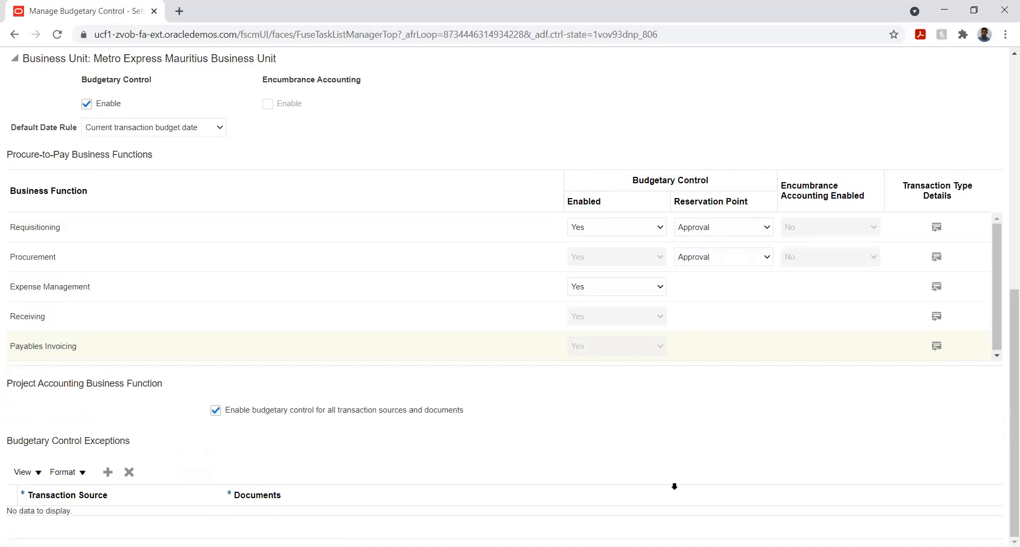
Save the Metro Express Mauritius PL budgetary control settings, accept the change for the ledger, and save and close the Manage Budgetary Control task.
scroll(673, 489, "up", 9)
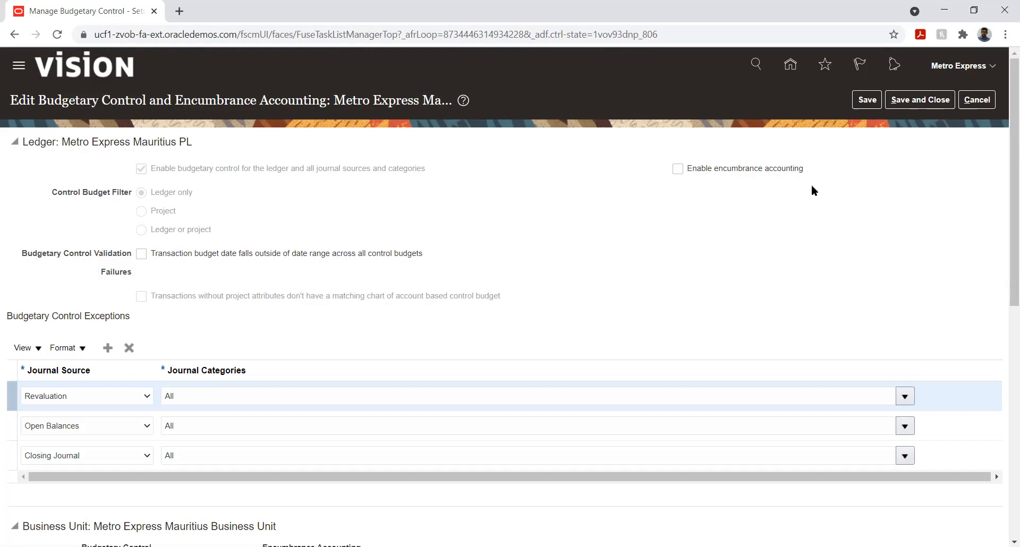
left_click(867, 100)
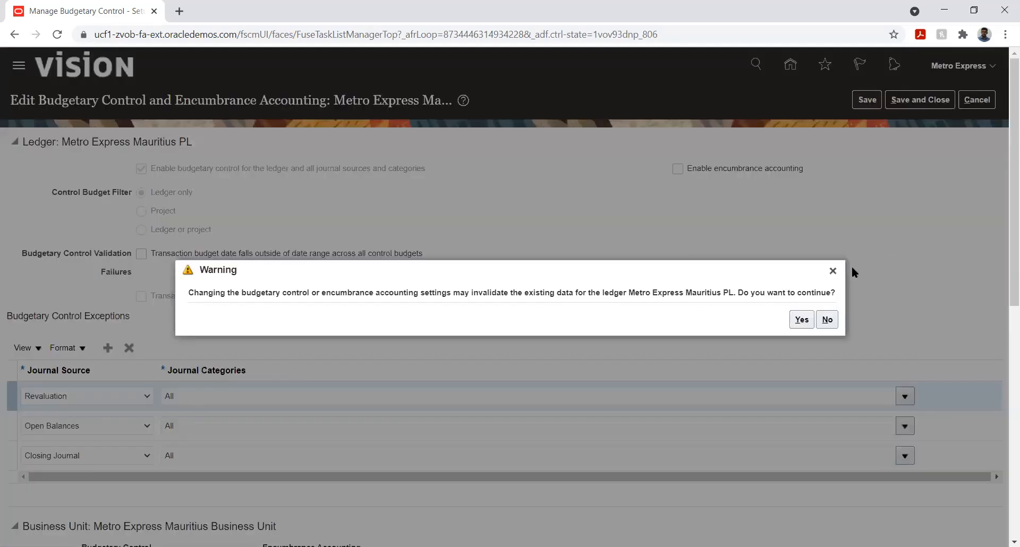
left_click(797, 321)
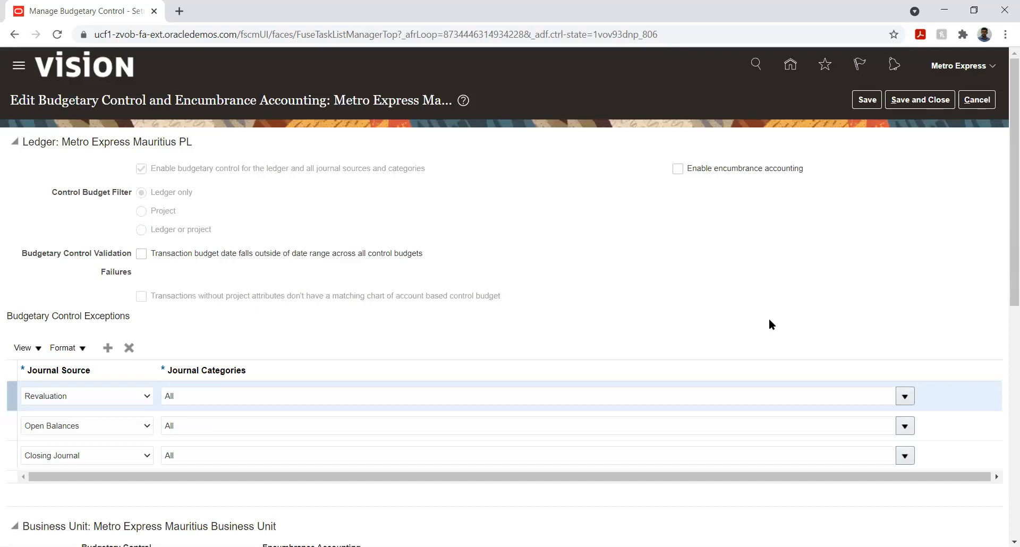
left_click(921, 100)
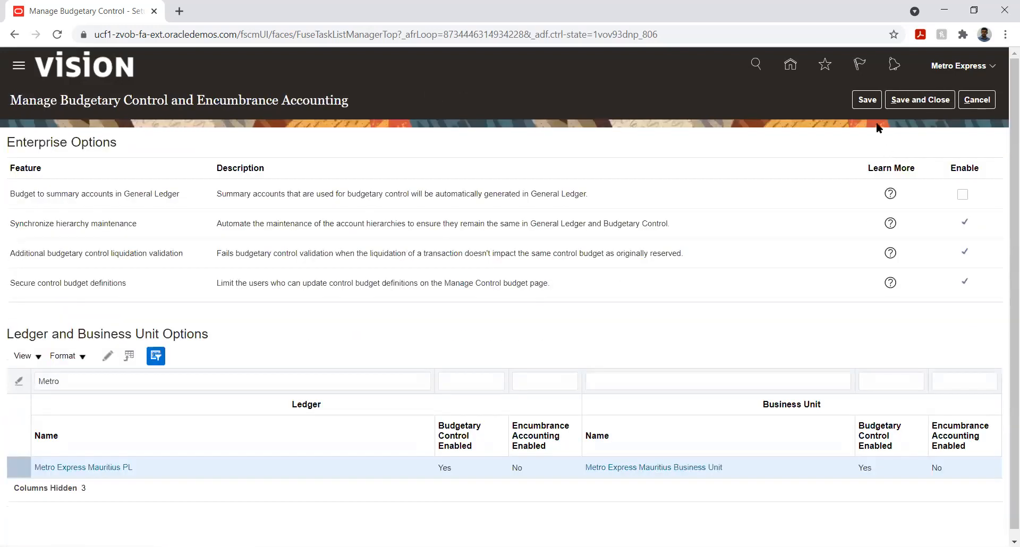
left_click(869, 100)
left_click(906, 103)
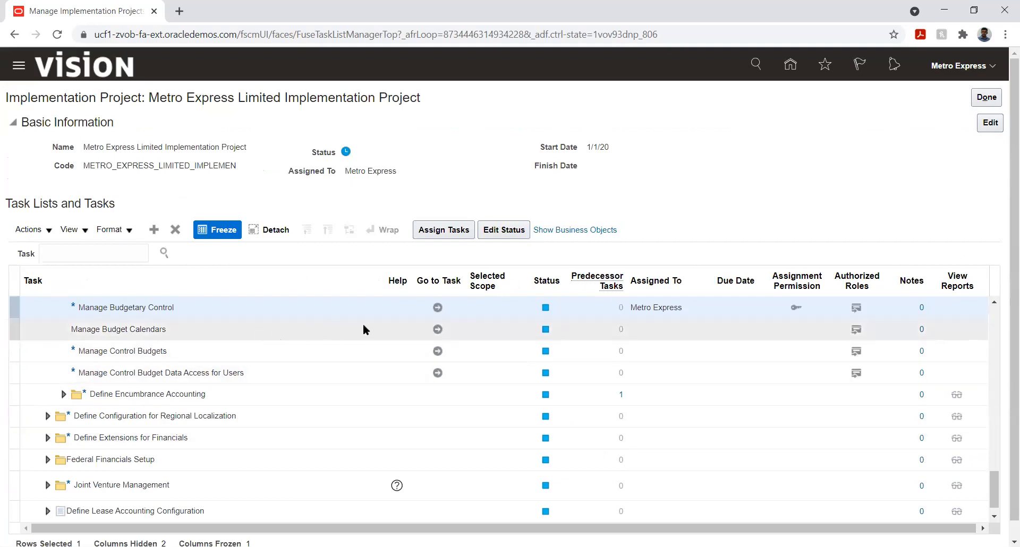
Go to the Manage Budget Calendars task and create an accounting calendar named Metro Budget.
left_click(438, 330)
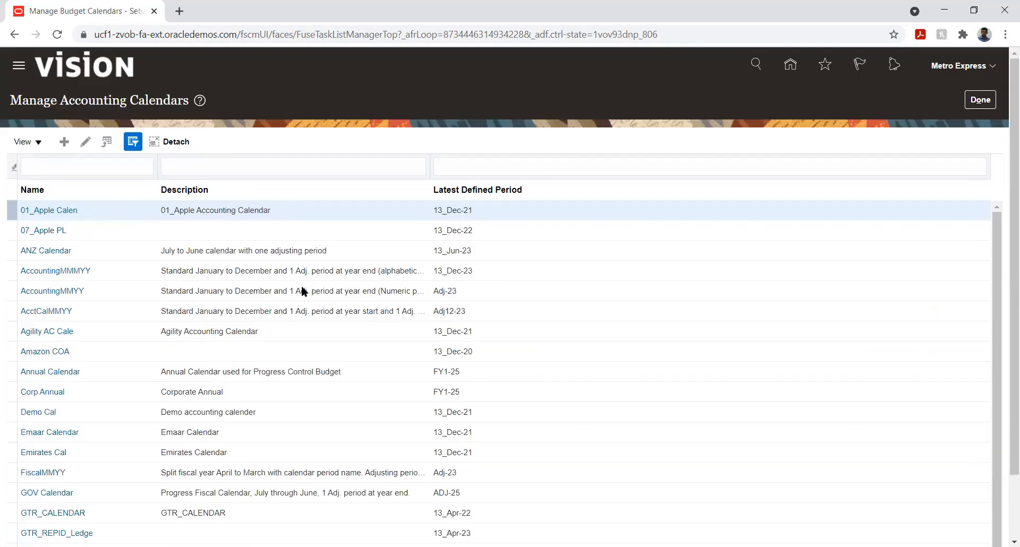
left_click(63, 142)
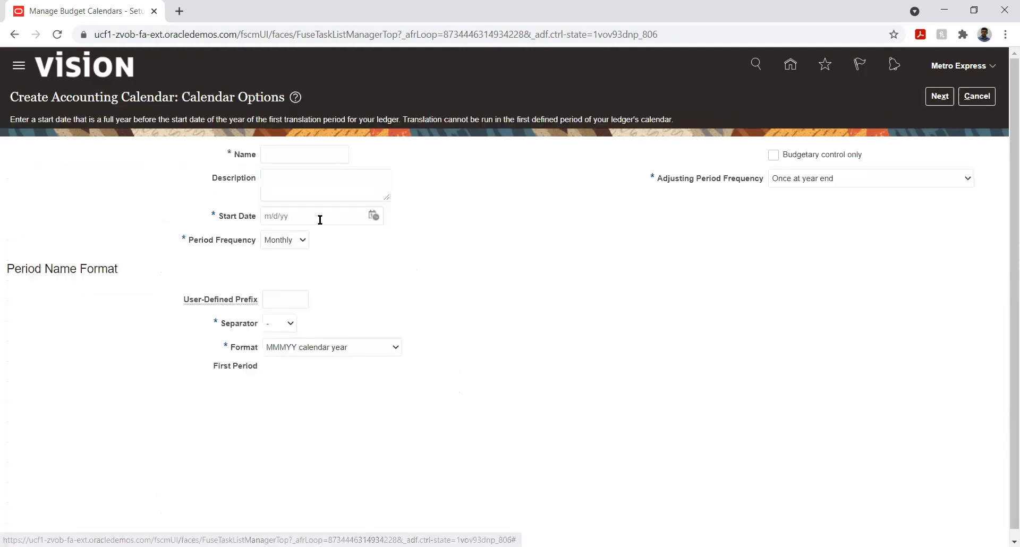
left_click(296, 157)
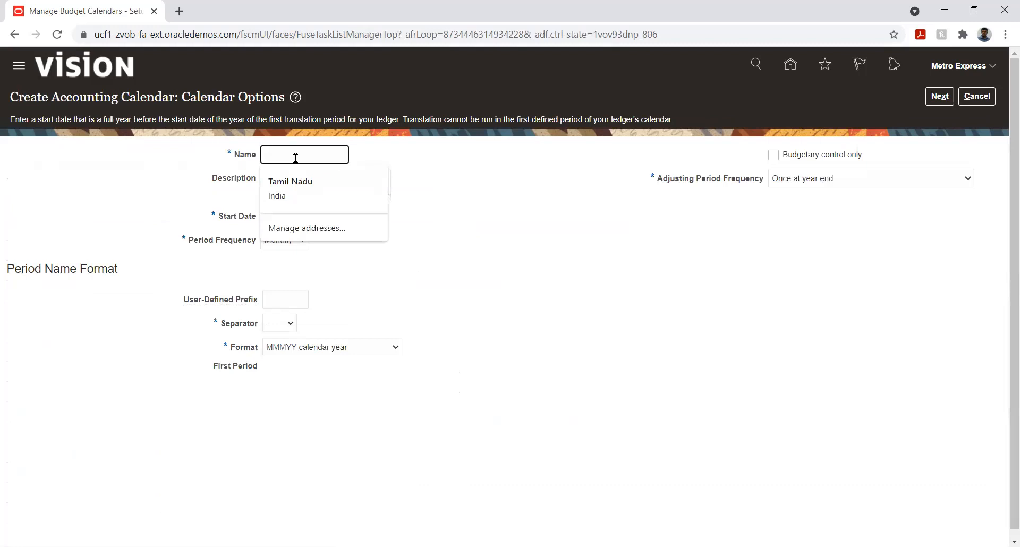
type("Metro Budget")
key("Tab")
key("Tab")
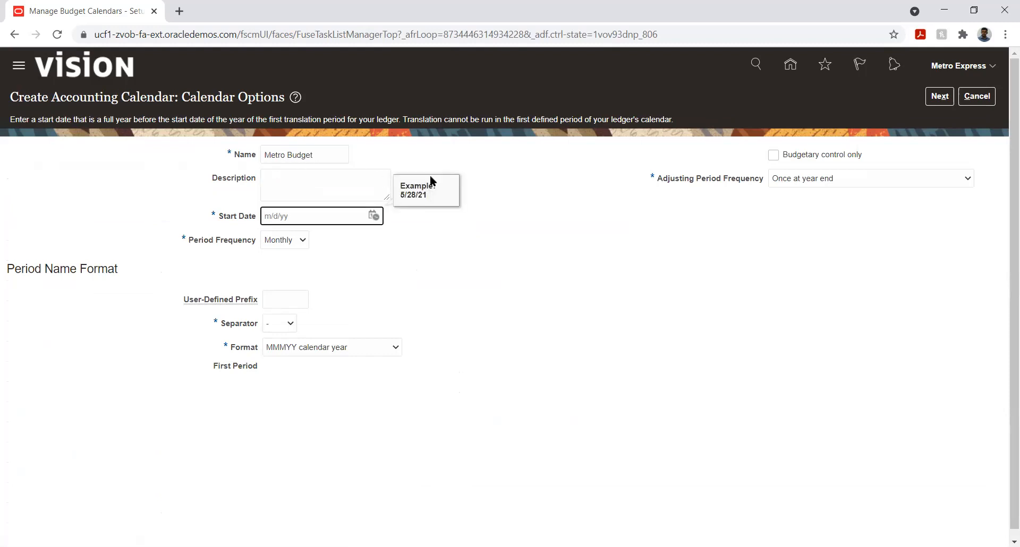
Set the start date of the Metro Budget calendar to 1/1/21.
left_click(374, 216)
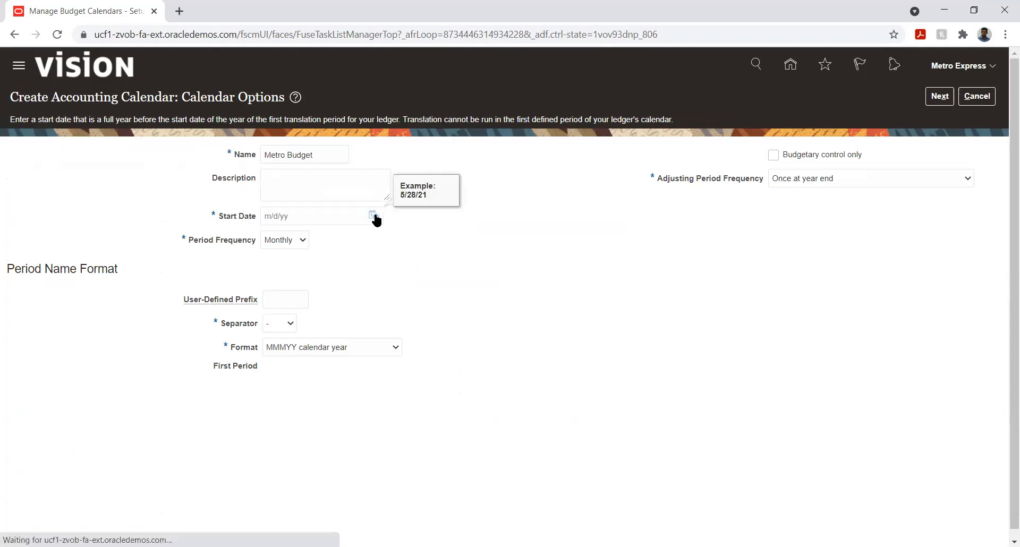
left_click(425, 240)
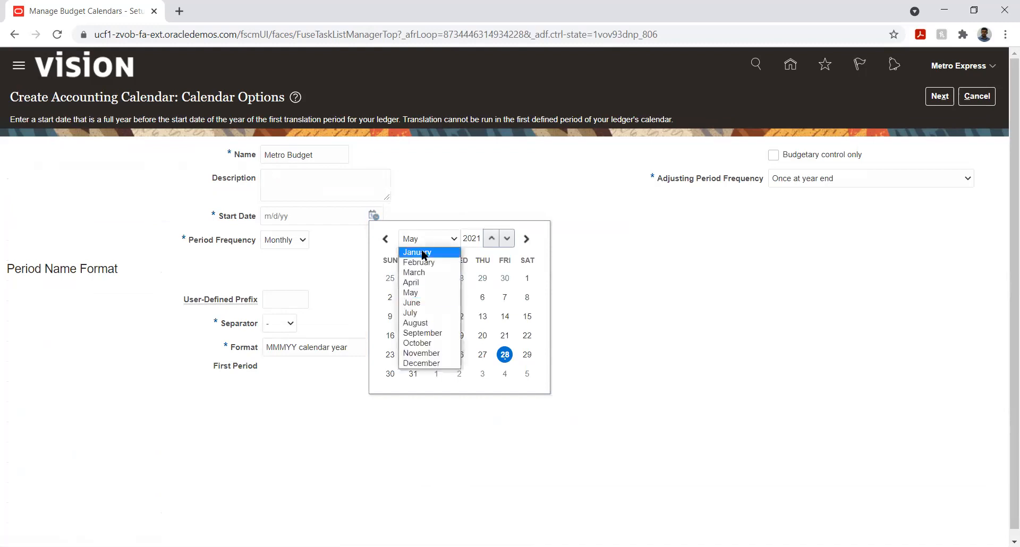
left_click(424, 252)
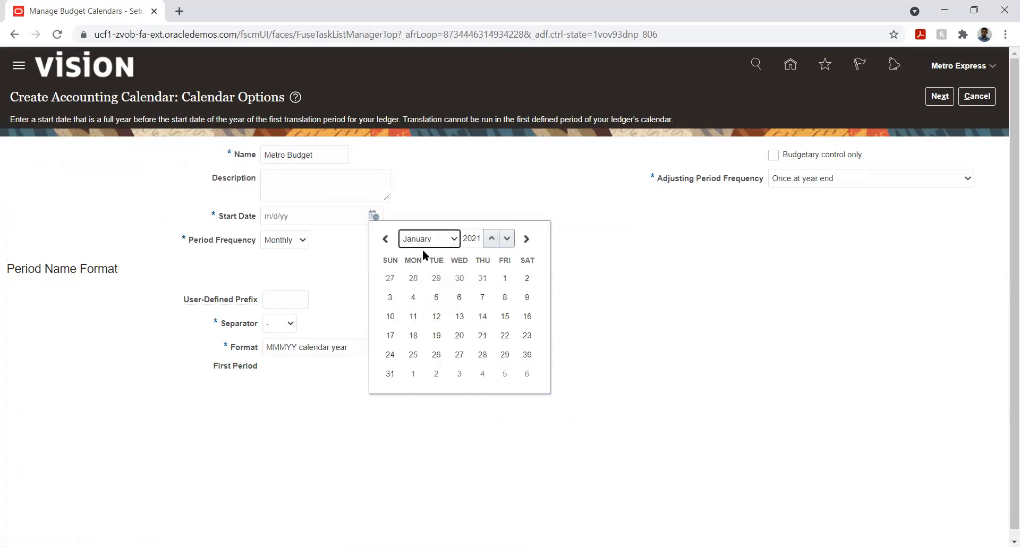
left_click(501, 278)
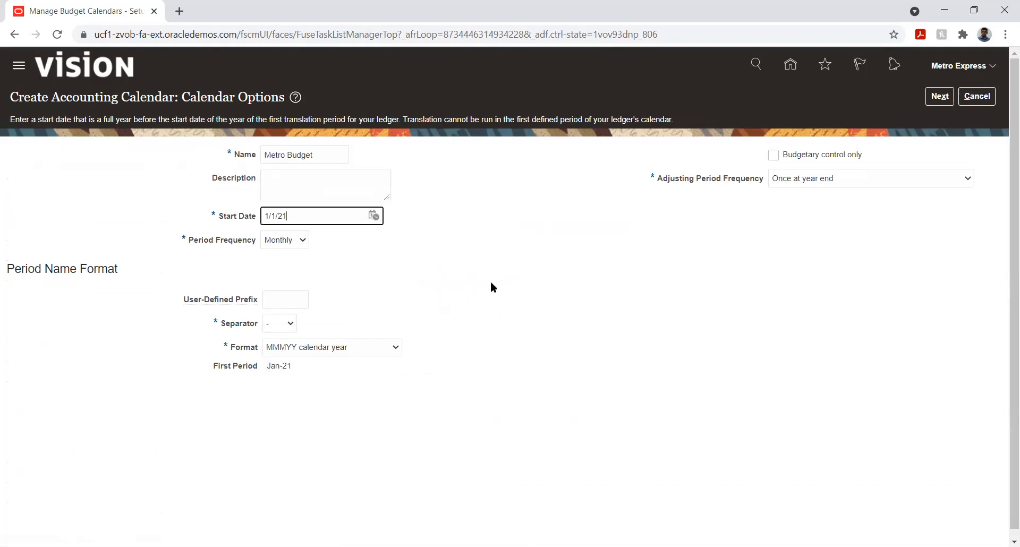
left_click(427, 273)
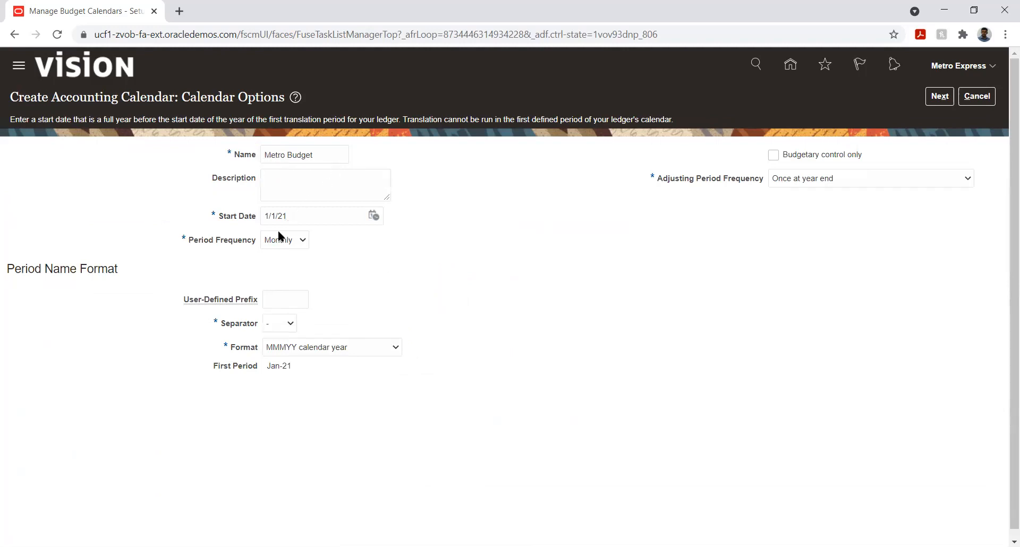
mouse_move(279, 232)
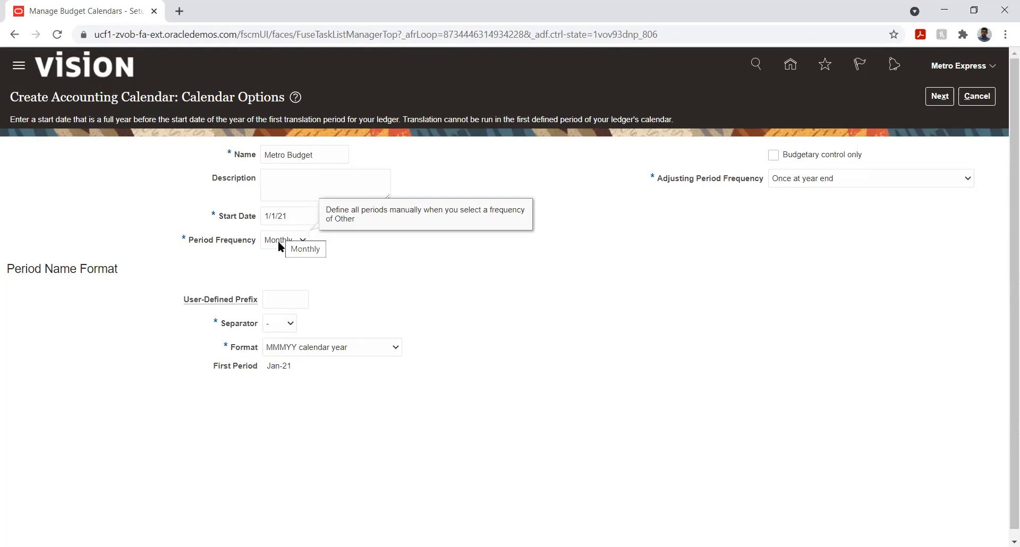
left_click(279, 240)
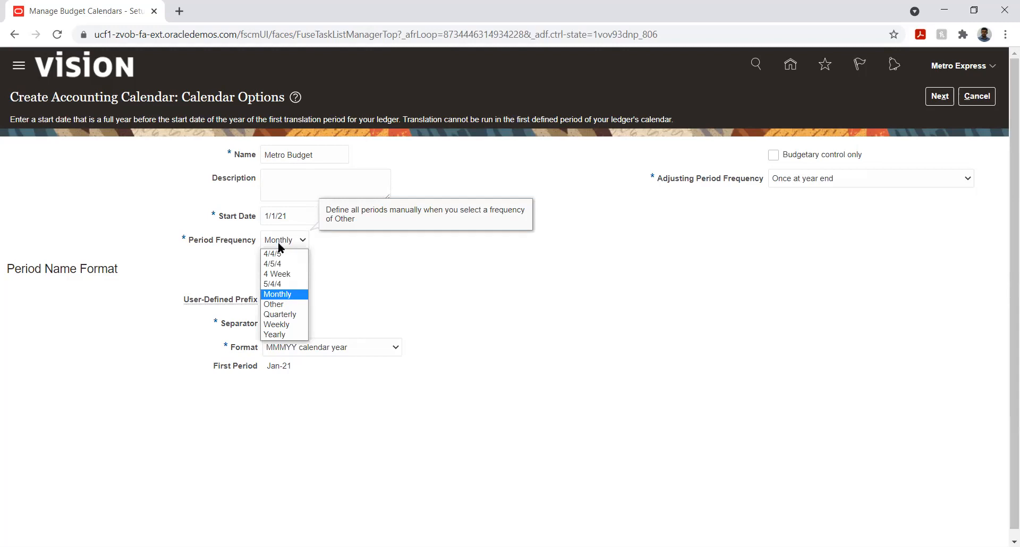
left_click(278, 295)
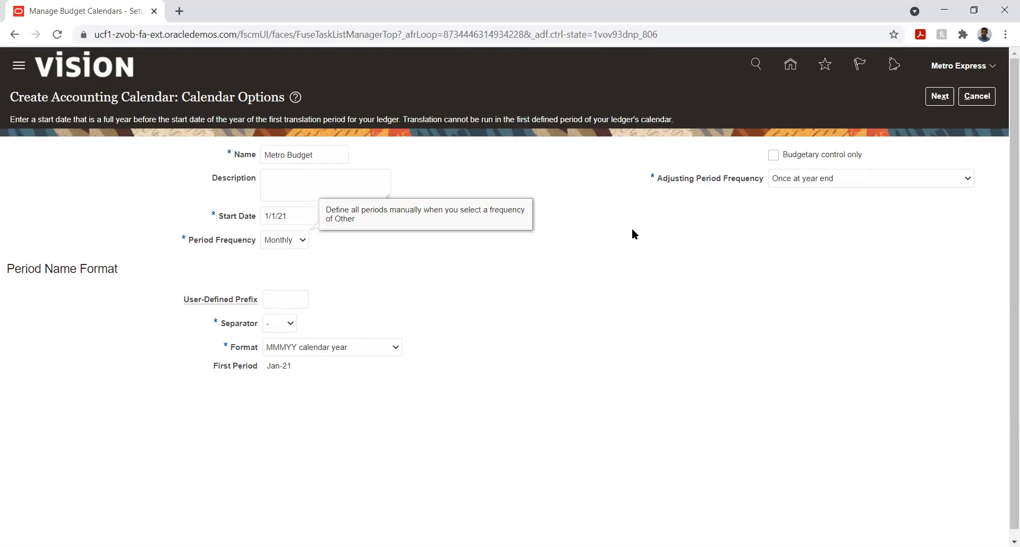
left_click(700, 263)
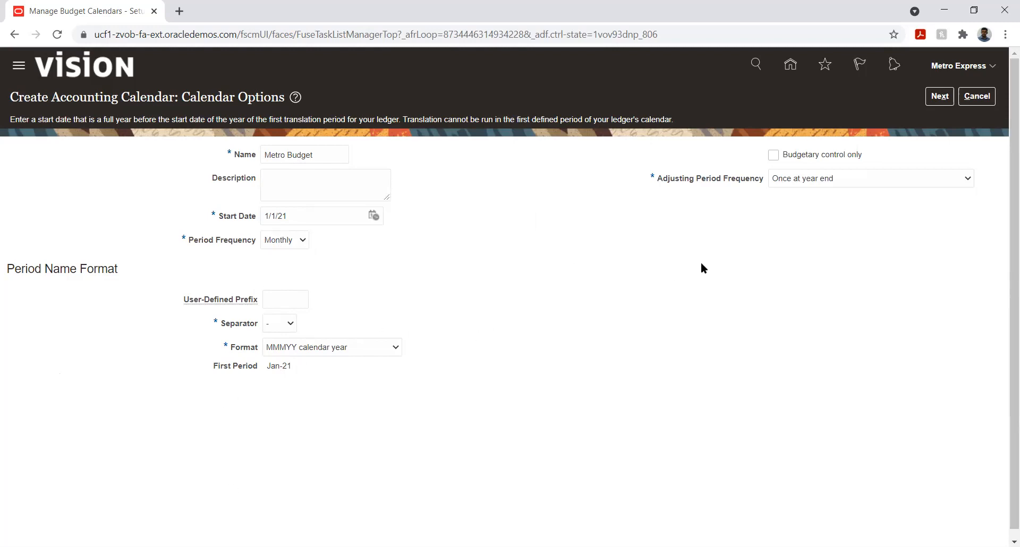
Make the Metro Budget calendar budgetary control only with 12 periods and proceed to its period details.
left_click(773, 155)
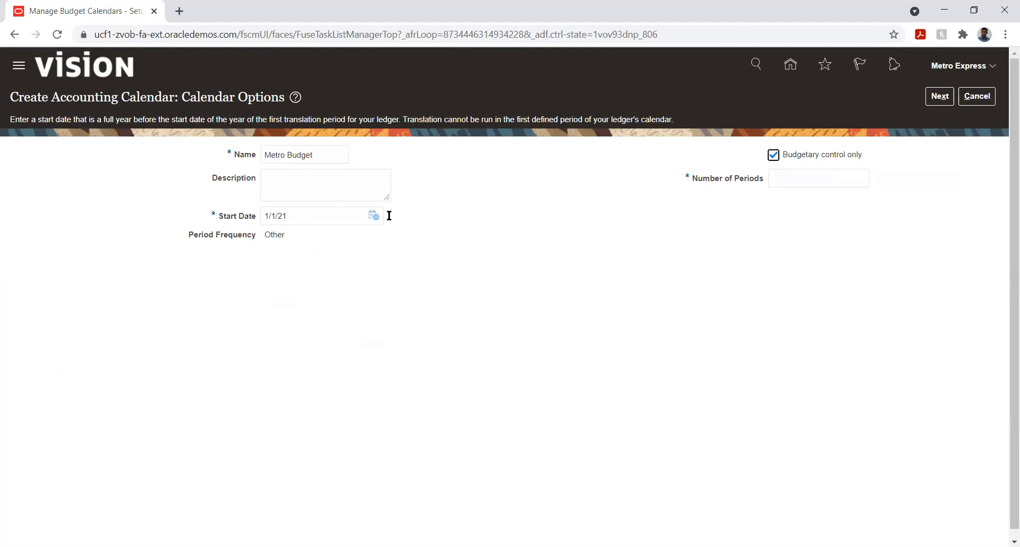
left_click(799, 173)
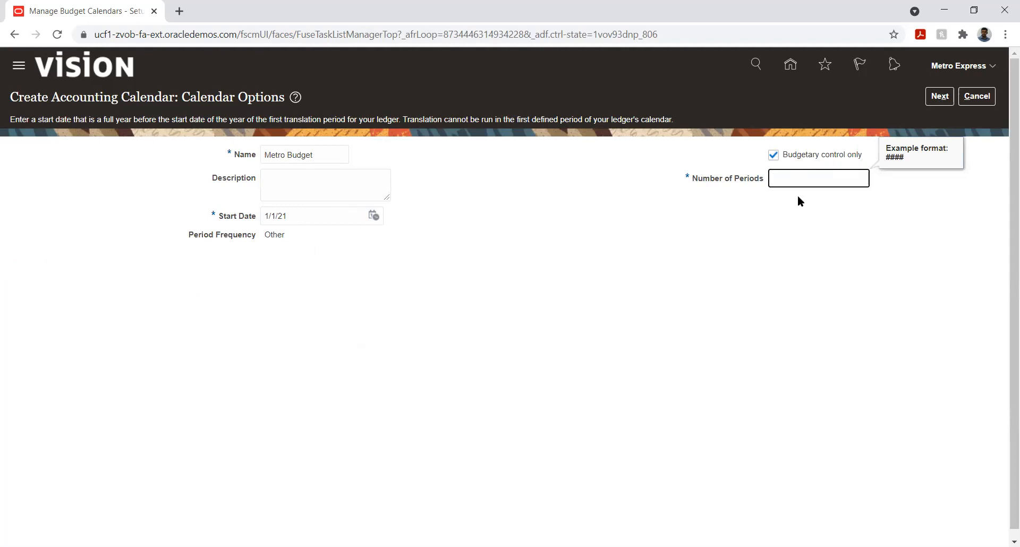
type("12")
left_click(939, 96)
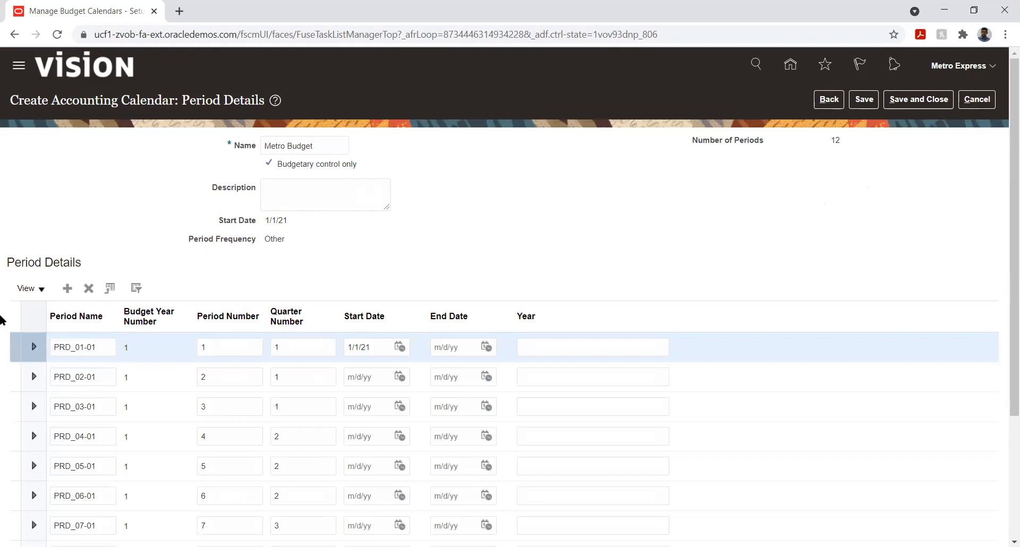
Set the end date of period PRD_01-01 to 1/31/21.
scroll(2, 366, "down", 1)
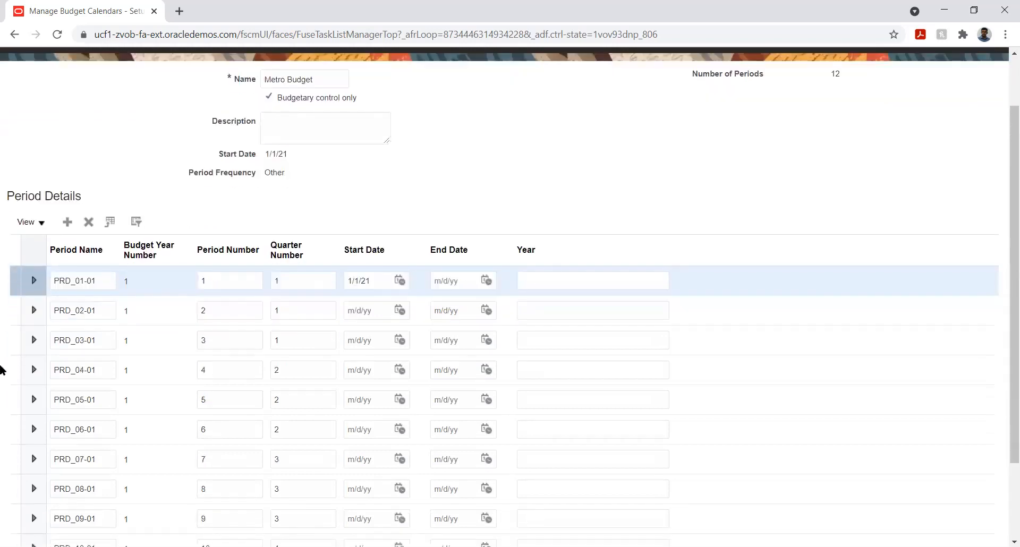
left_click(485, 281)
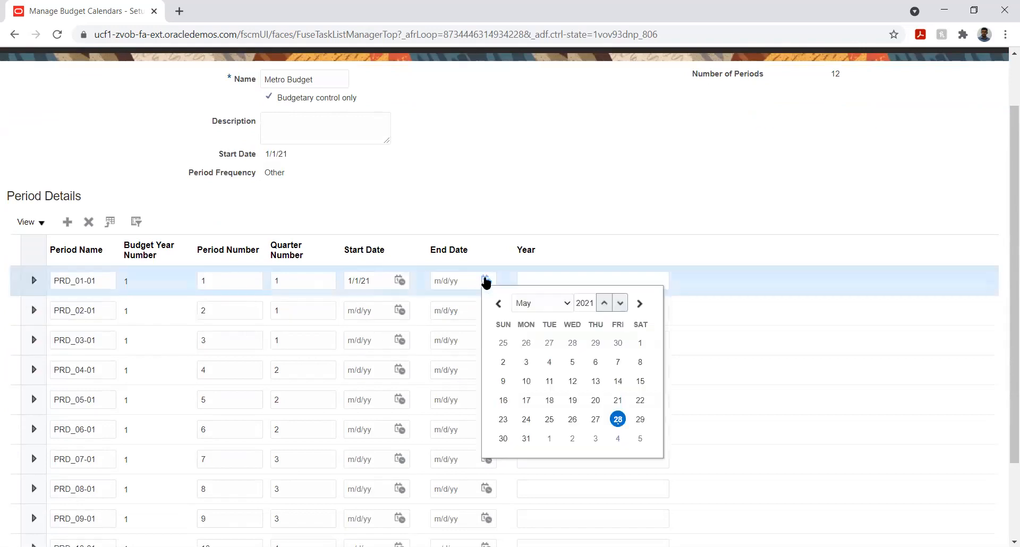
left_click(543, 303)
left_click(539, 315)
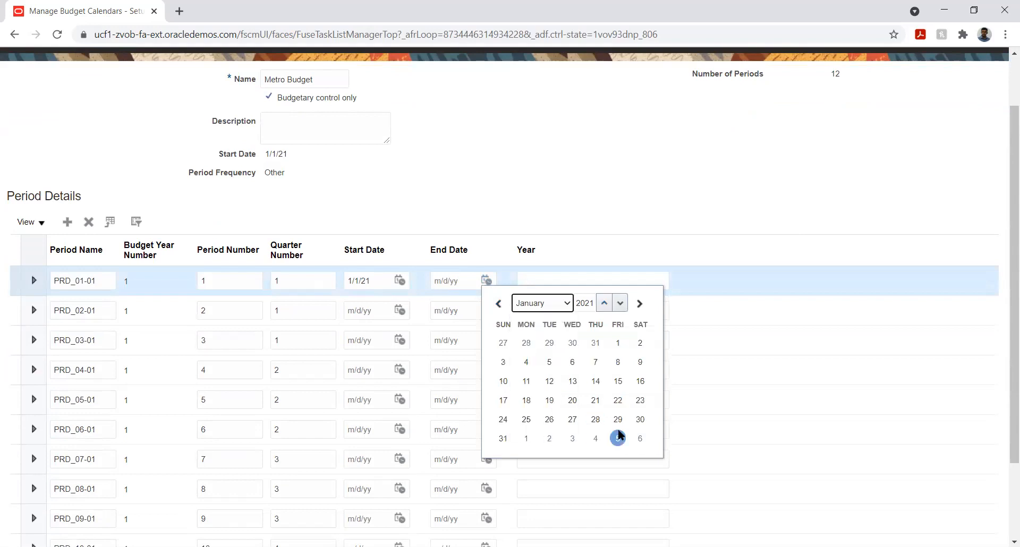
left_click(502, 439)
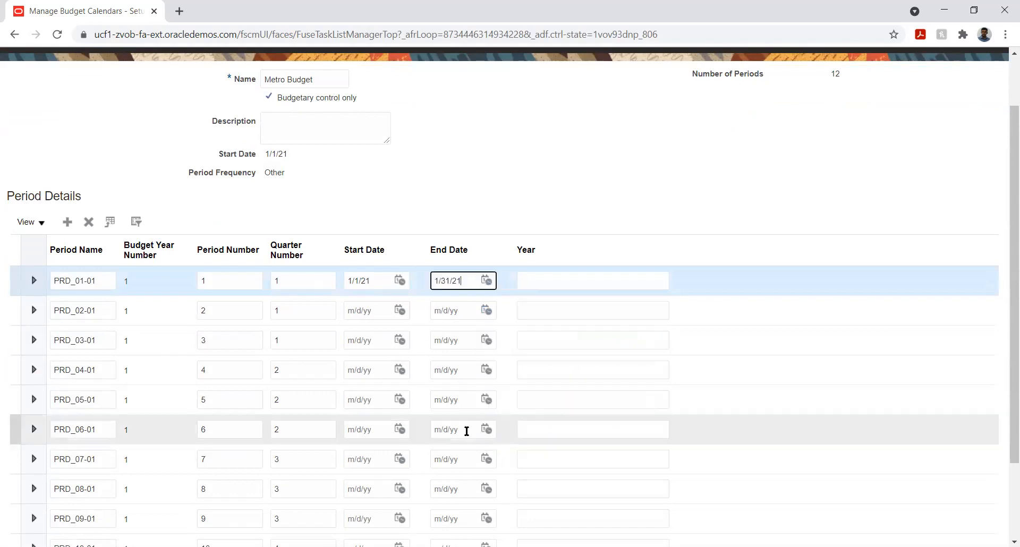
Set period PRD_02-01 to start on 2/1/21 and end on 2/28/21.
left_click(397, 314)
left_click(400, 310)
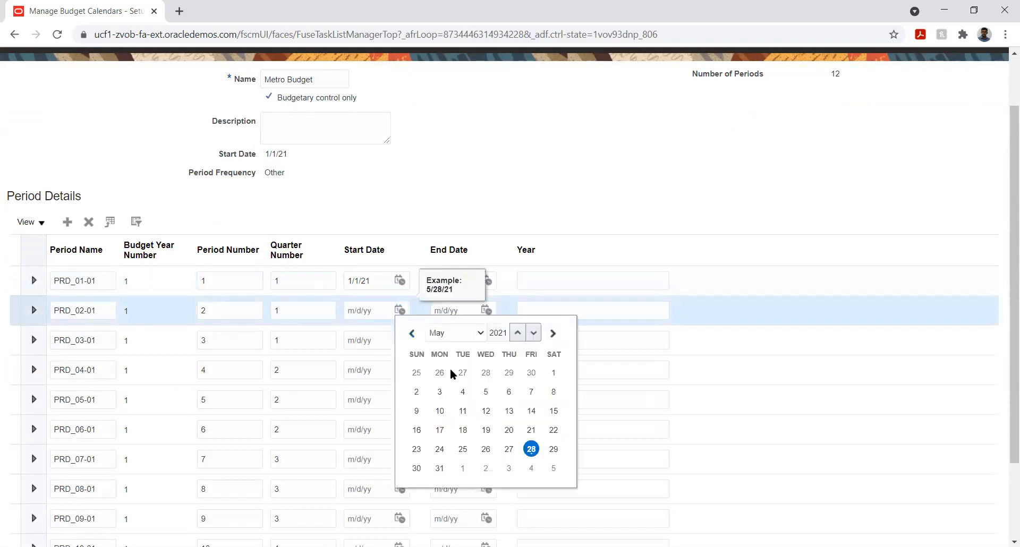
left_click(448, 332)
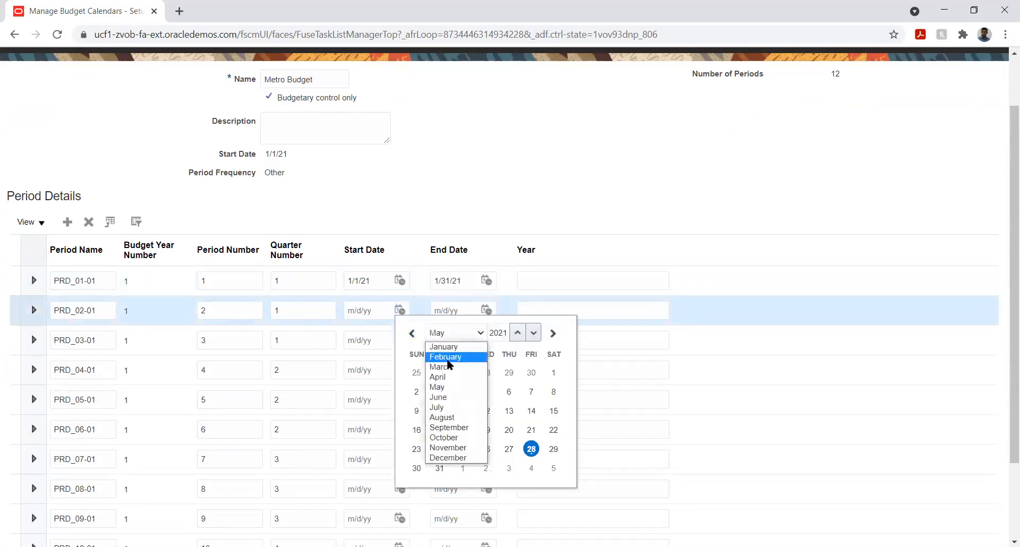
left_click(448, 362)
left_click(439, 372)
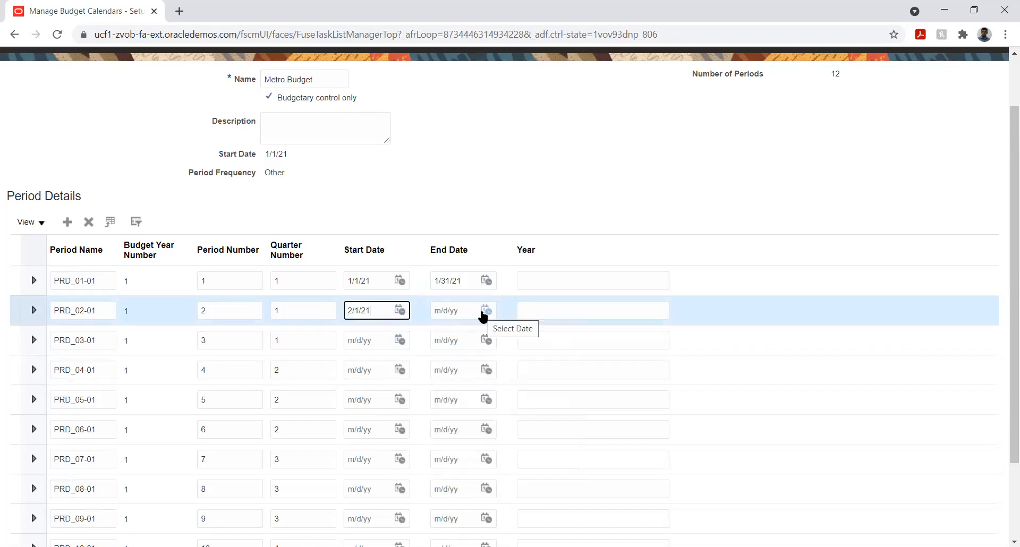
left_click(485, 311)
left_click(540, 329)
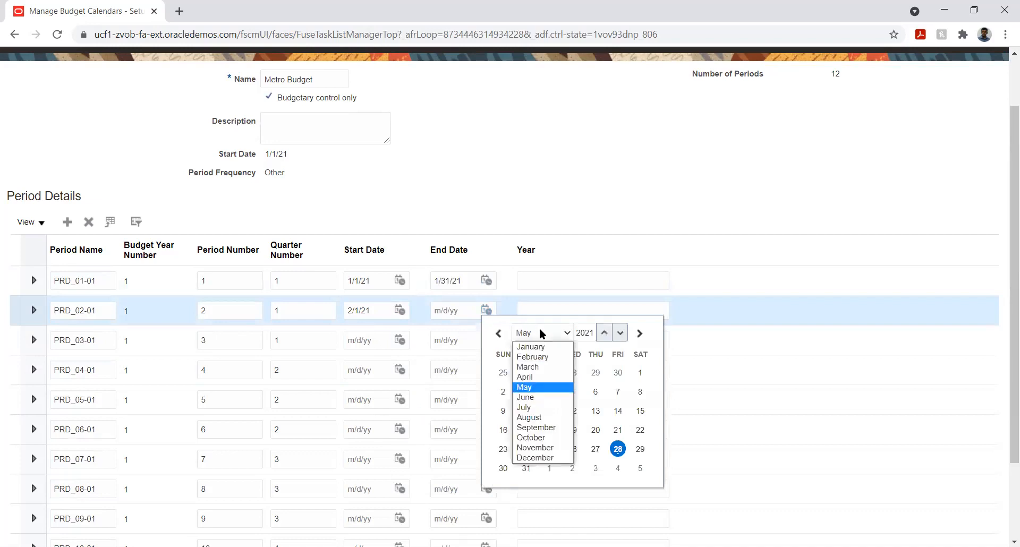
left_click(531, 357)
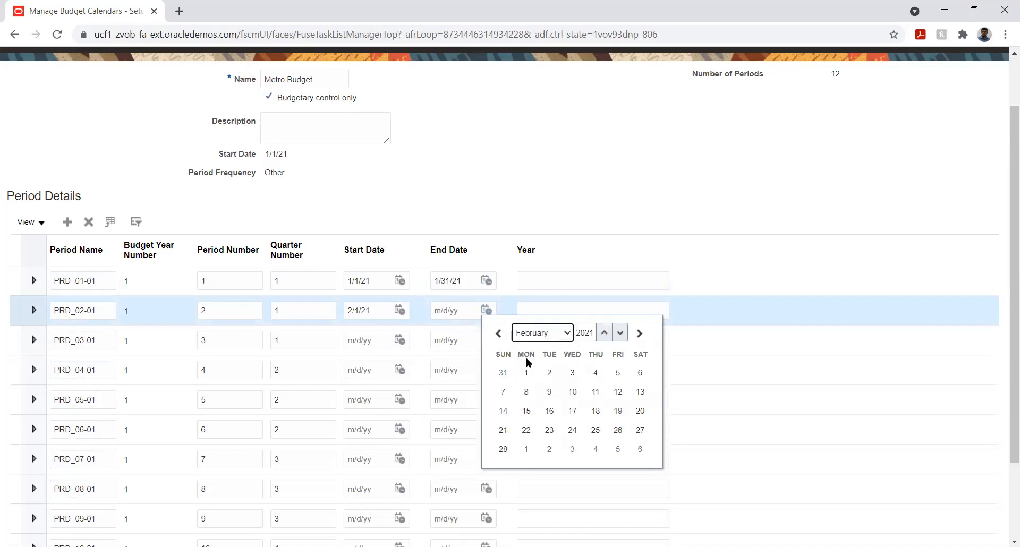
left_click(502, 449)
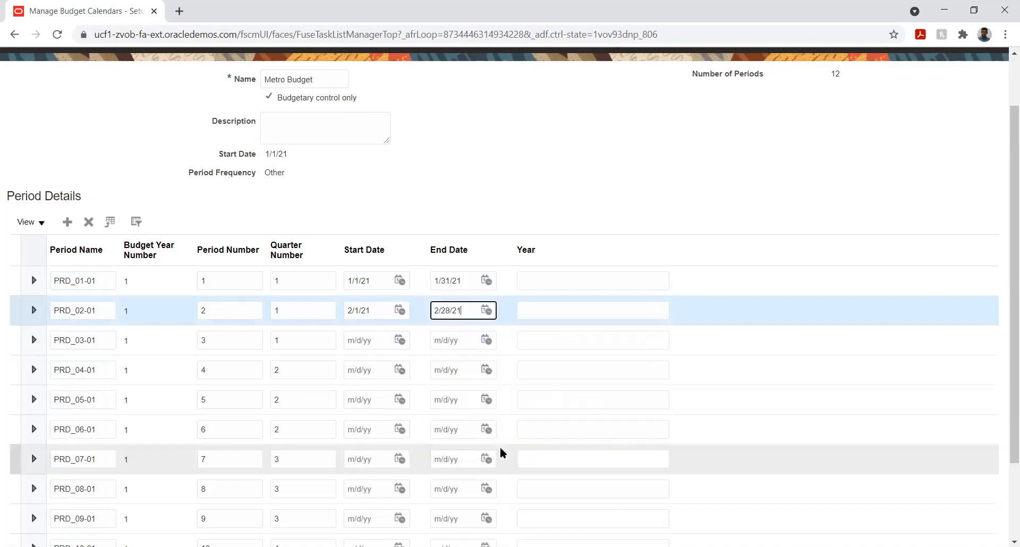
Set period PRD_03-01 to start on 3/1/21 and end on 3/31/21.
left_click(400, 340)
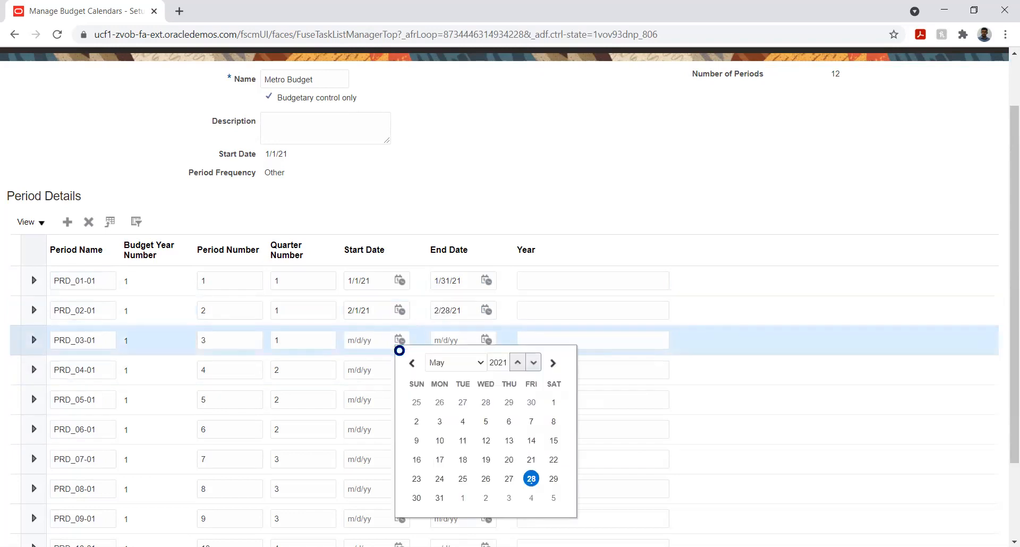
left_click(439, 364)
left_click(449, 387)
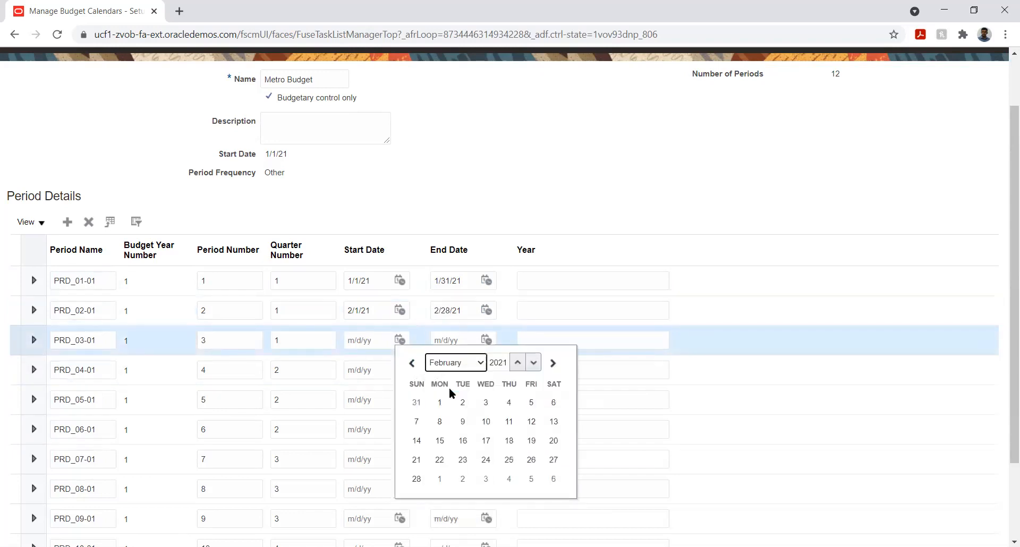
left_click(444, 365)
left_click(454, 395)
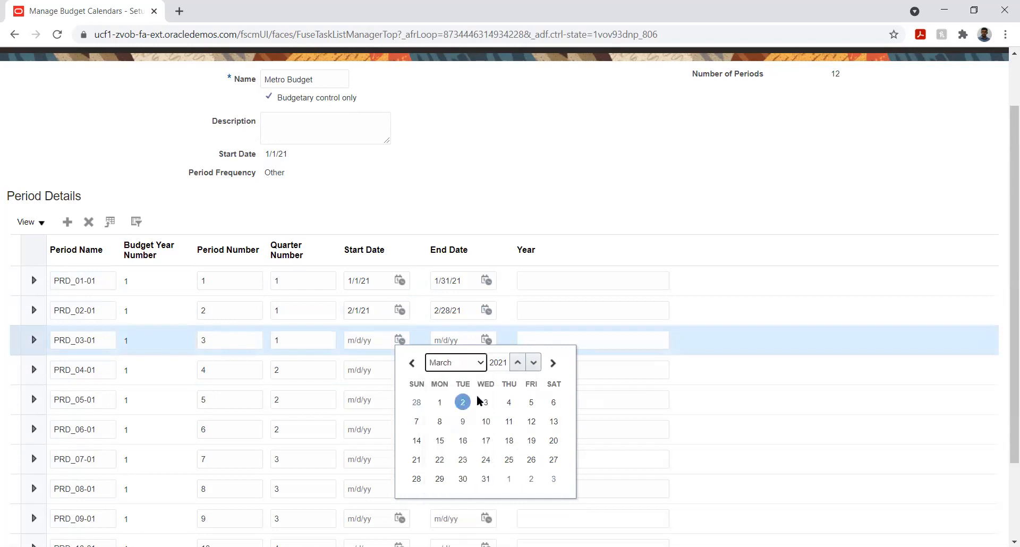
left_click(439, 402)
left_click(486, 339)
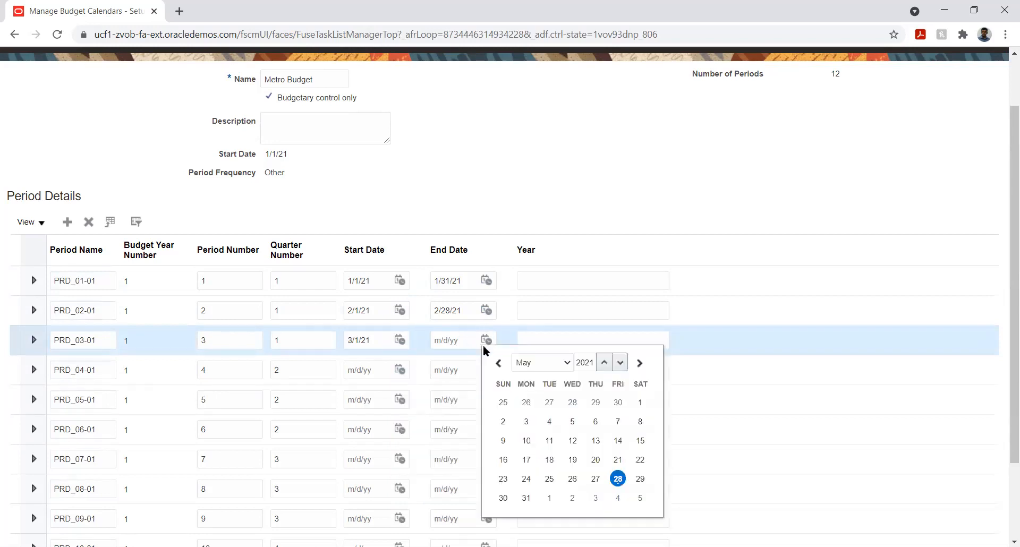
left_click(526, 363)
left_click(528, 396)
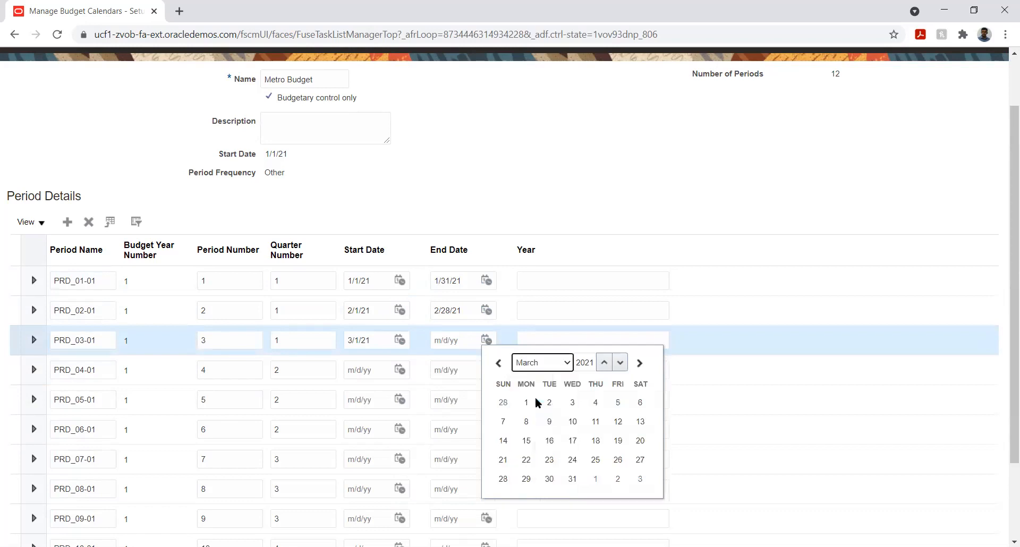
left_click(572, 478)
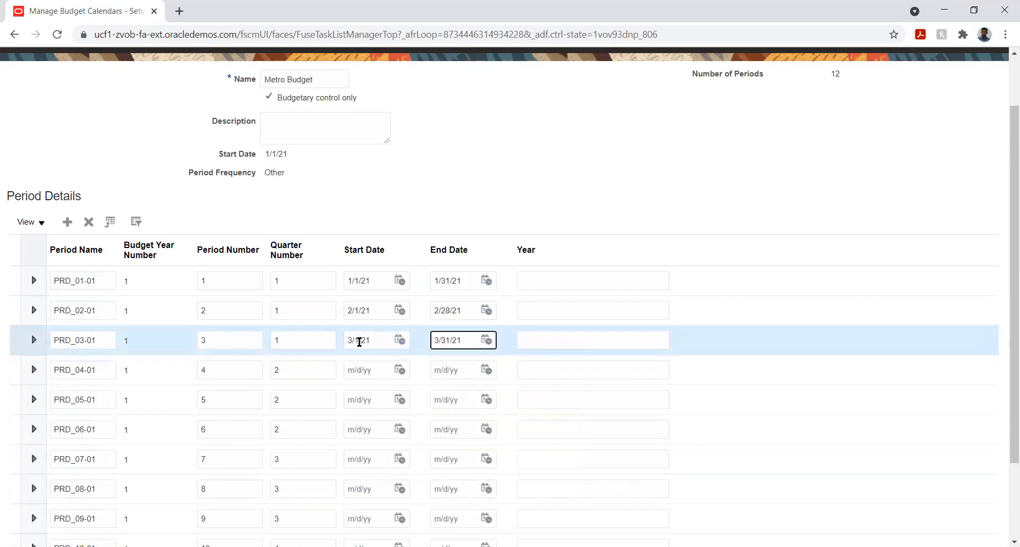
Set period PRD_04-01 to start on 4/1/21 and end on 4/30/21.
left_click(399, 370)
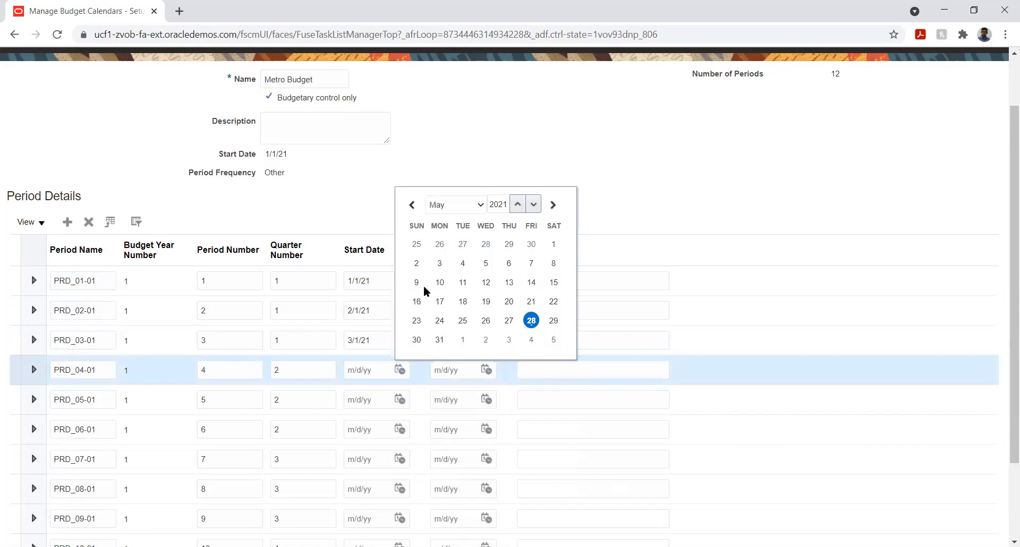
left_click(454, 206)
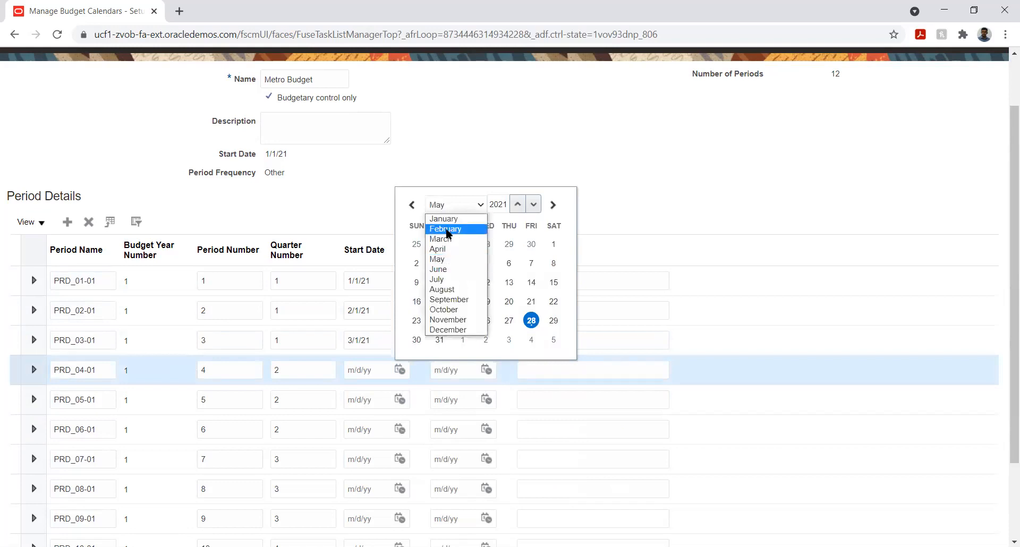
left_click(445, 249)
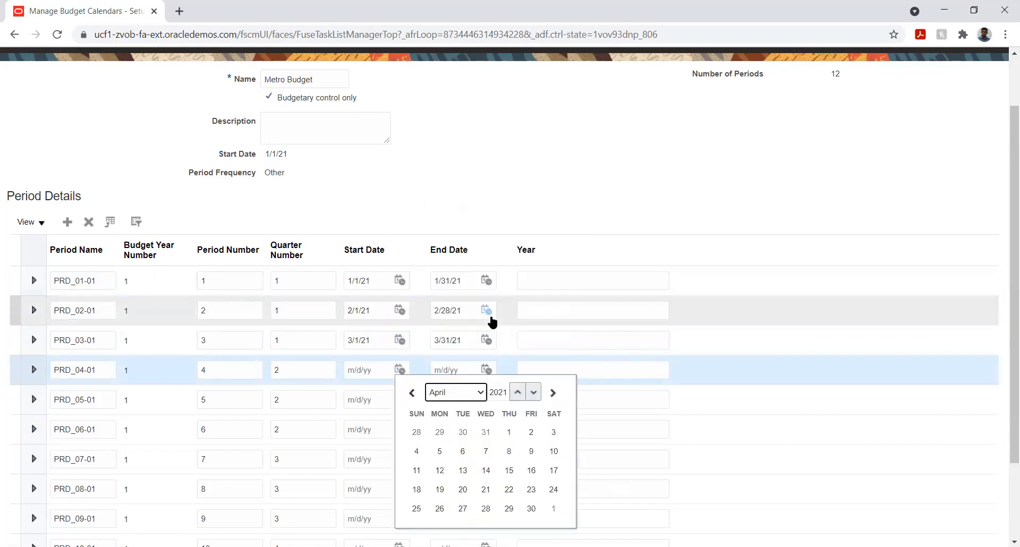
left_click(509, 432)
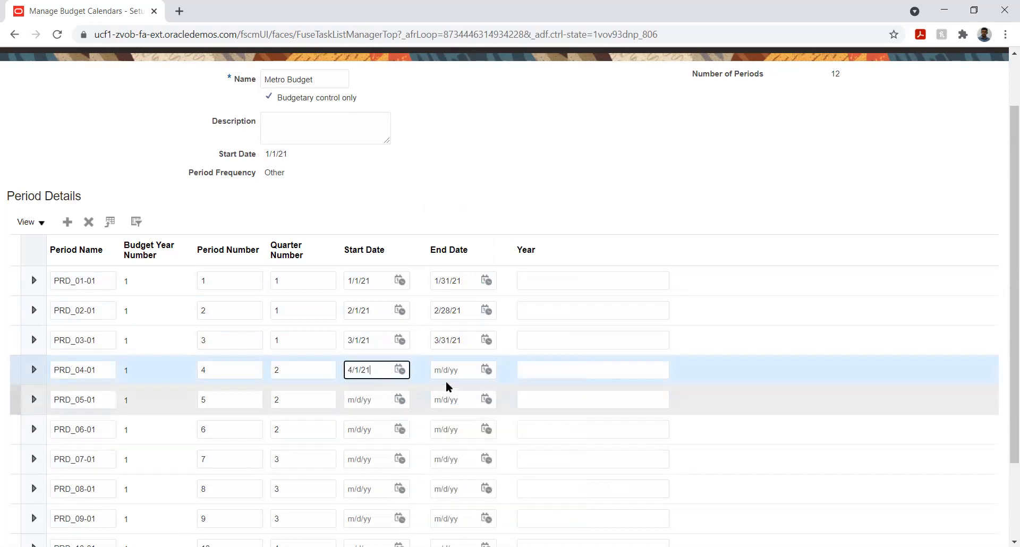
left_click(487, 371)
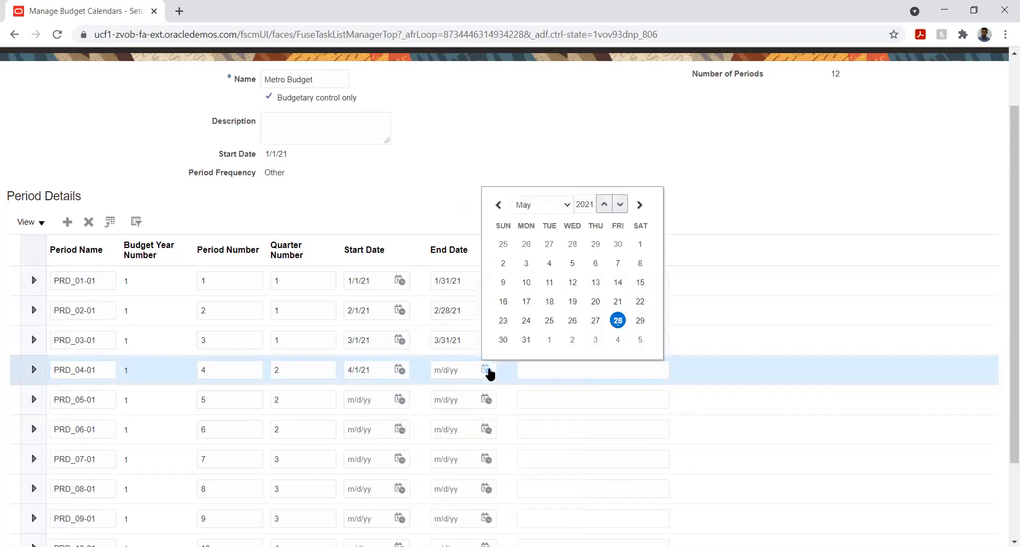
left_click(542, 205)
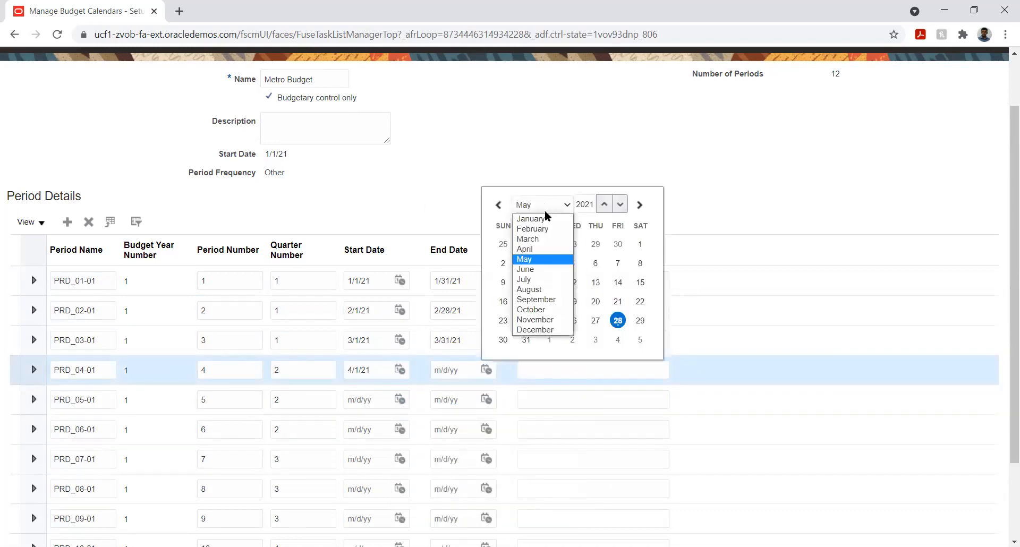
left_click(550, 247)
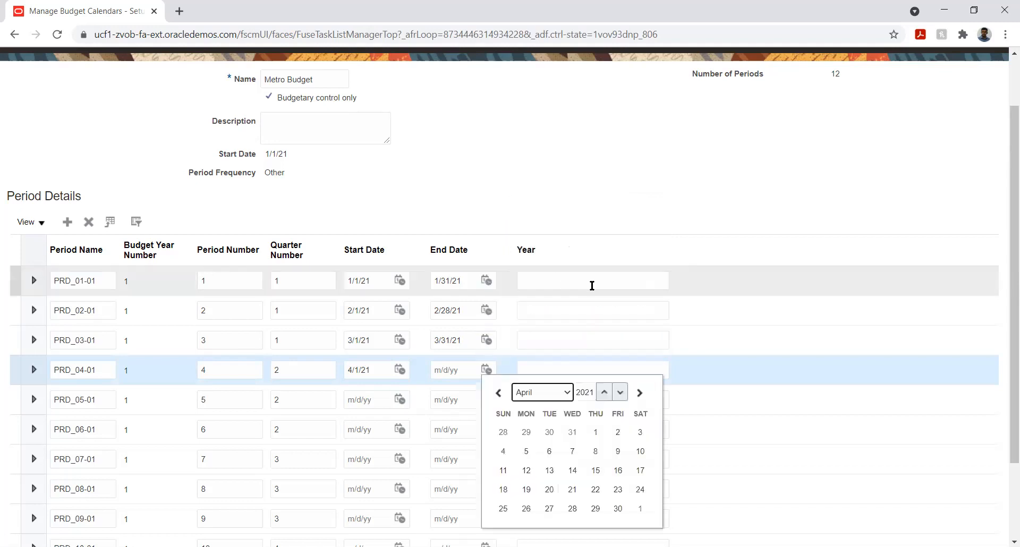
left_click(618, 508)
Set period PRD_05-01 to start on 5/1/21 and end on 5/31/21.
left_click(399, 400)
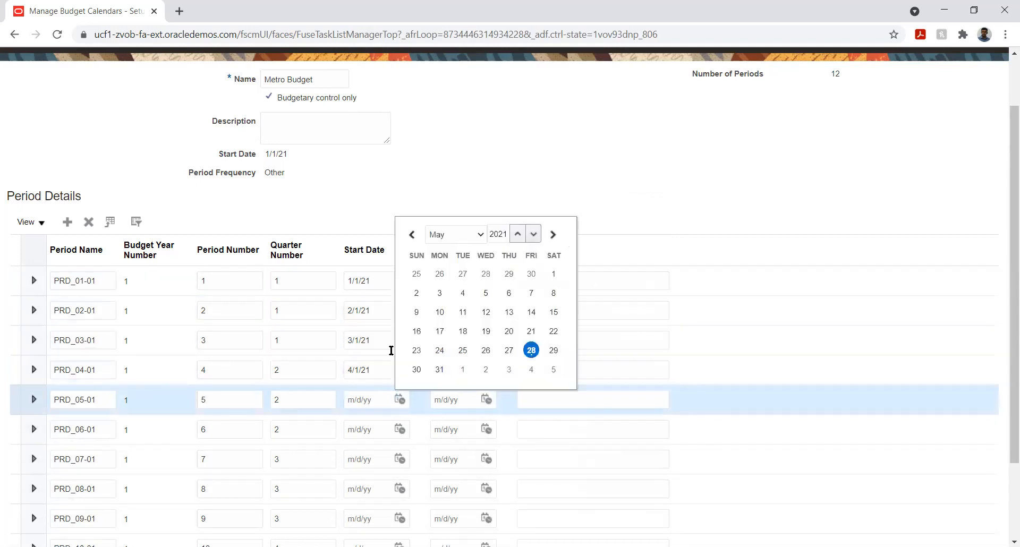
left_click(554, 274)
left_click(486, 399)
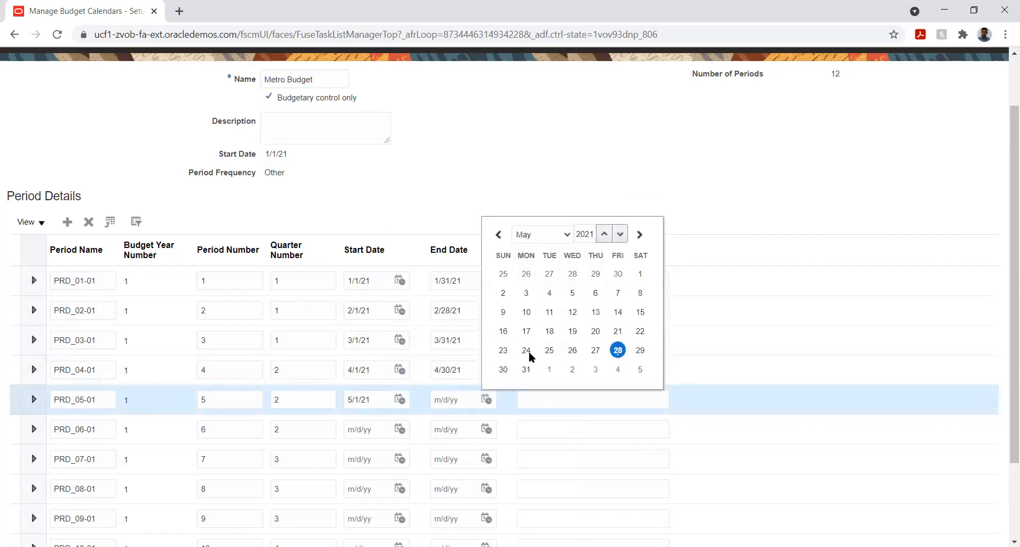
left_click(526, 370)
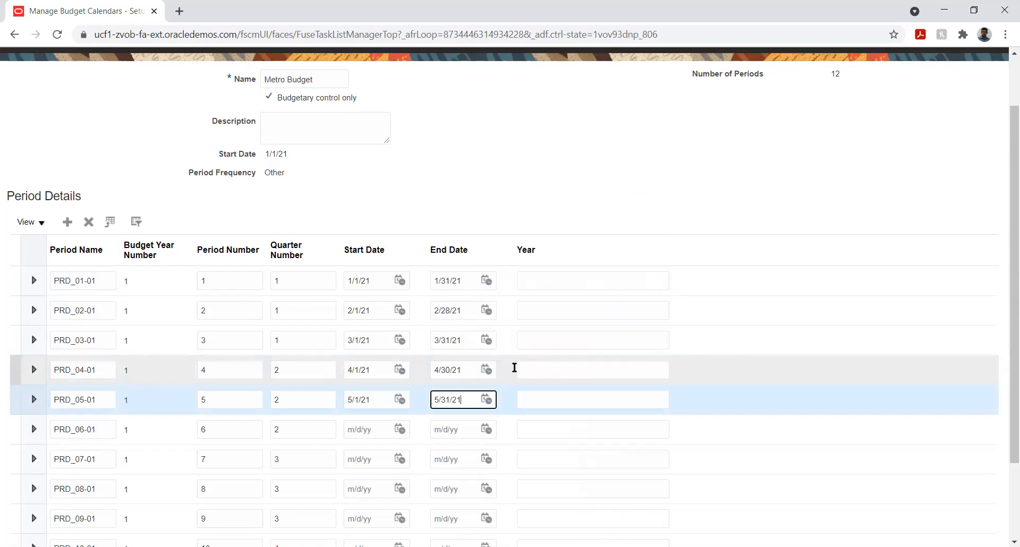
Set period PRD_06-01 to start on 6/1/21 and end on 6/30/21.
left_click(399, 430)
left_click(467, 272)
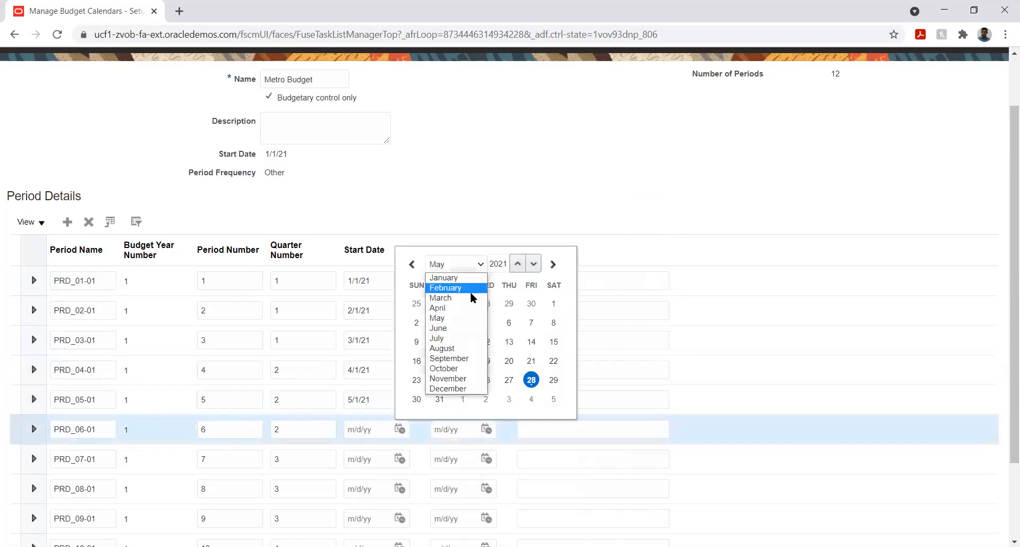
left_click(466, 328)
left_click(466, 320)
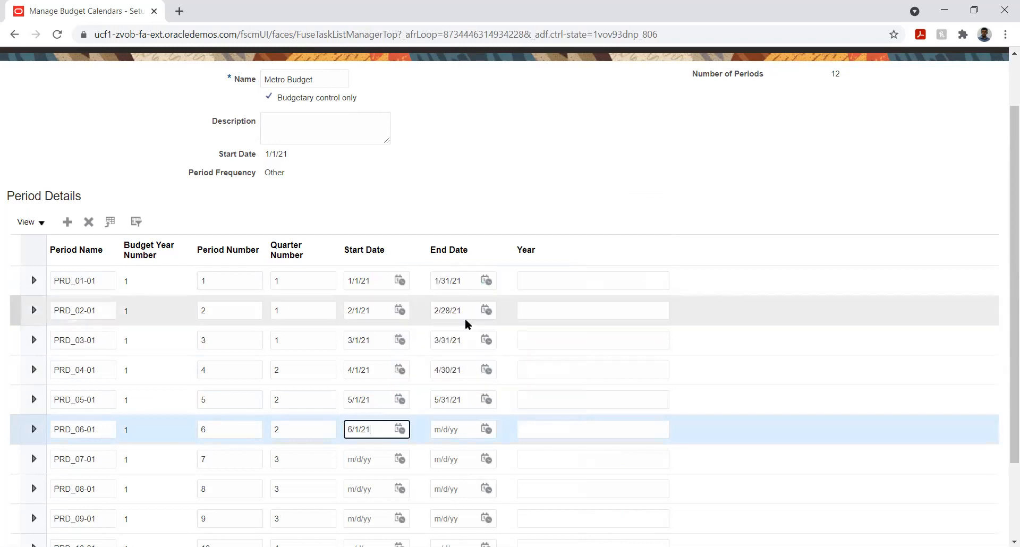
left_click(487, 429)
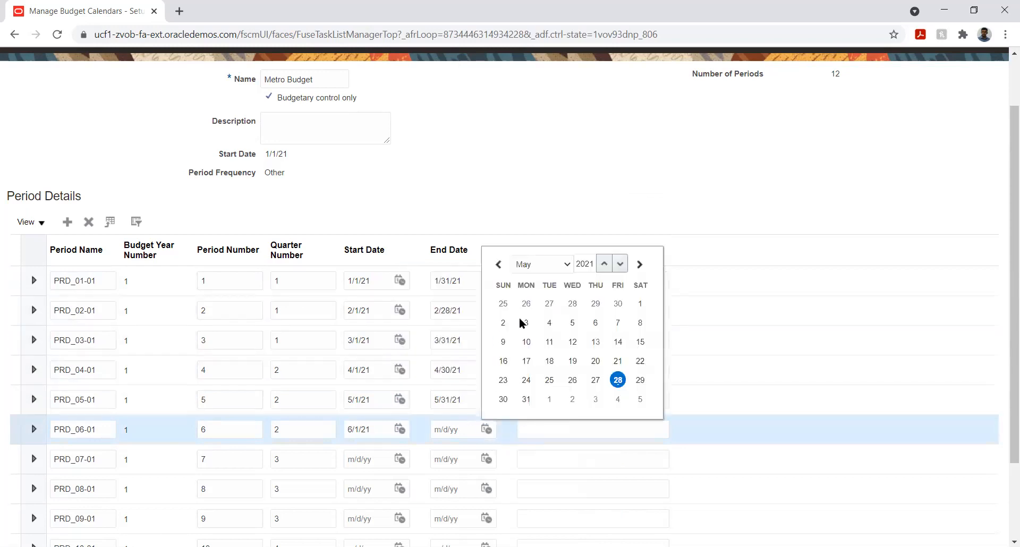
left_click(549, 271)
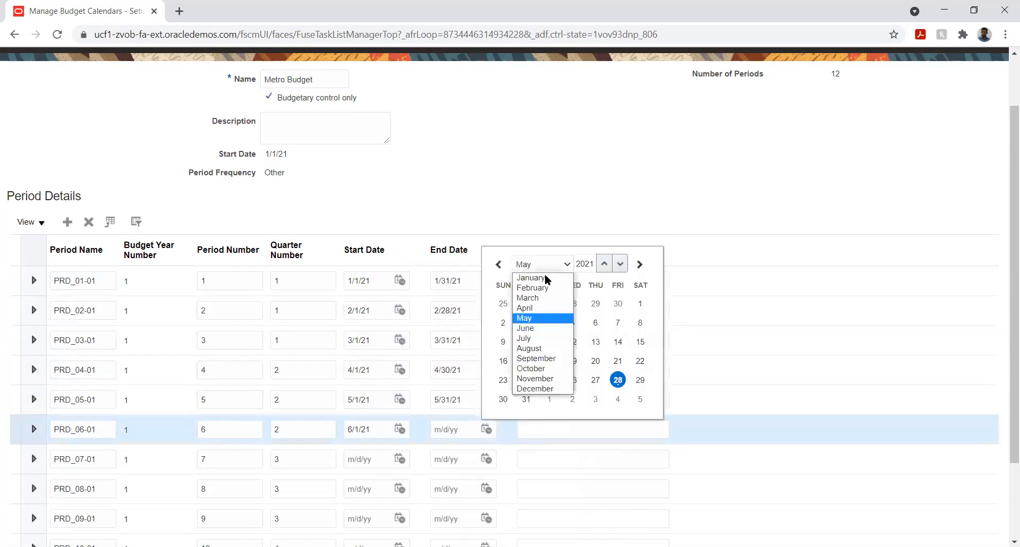
left_click(540, 327)
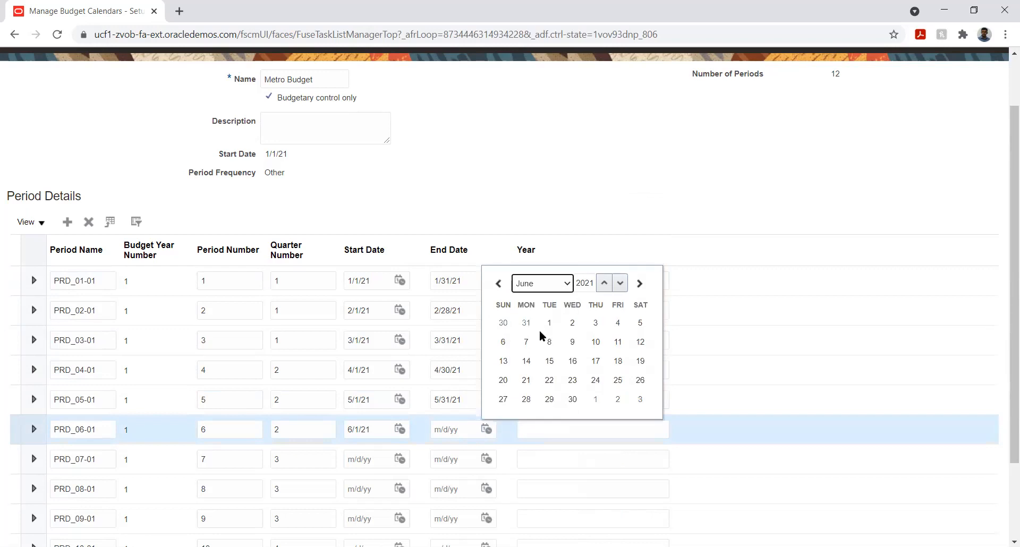
left_click(573, 399)
Set period PRD_07-01 to start on 7/1/21 and end on 7/31/21.
left_click(400, 459)
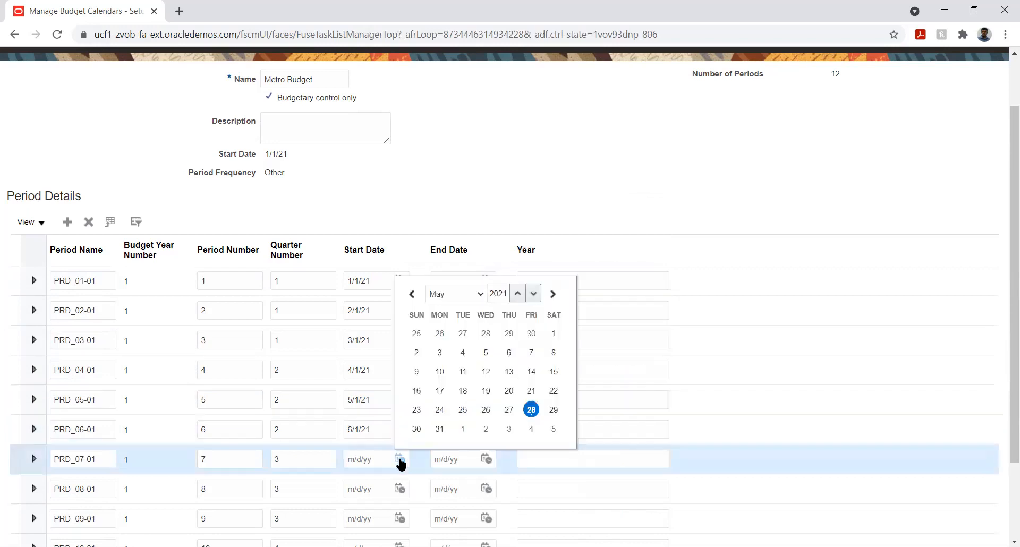
left_click(453, 294)
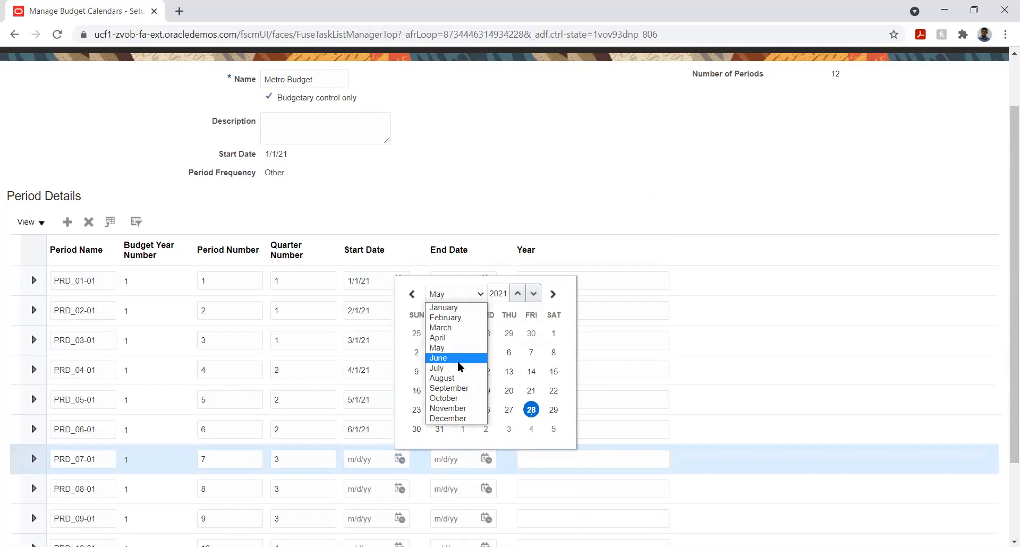
left_click(458, 369)
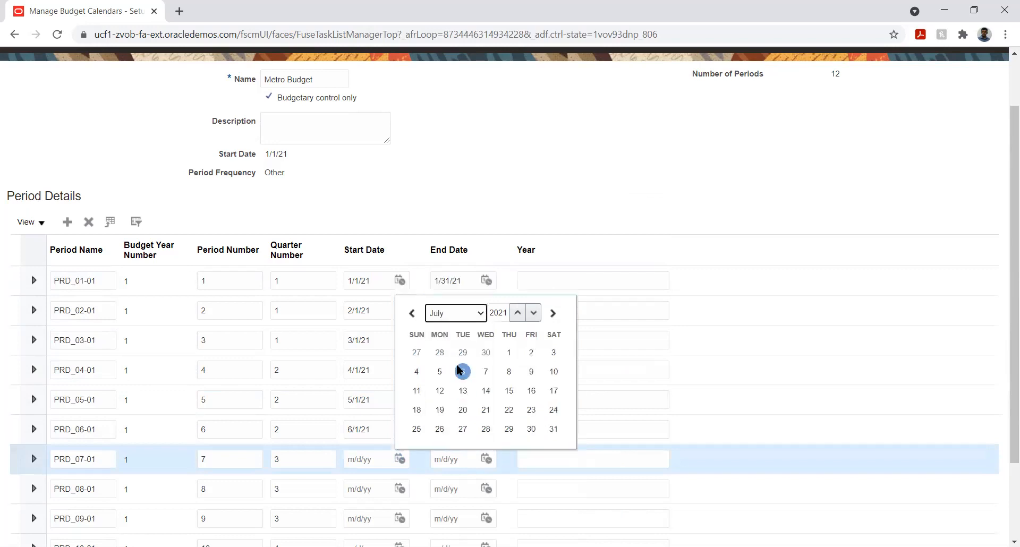
left_click(509, 352)
left_click(486, 459)
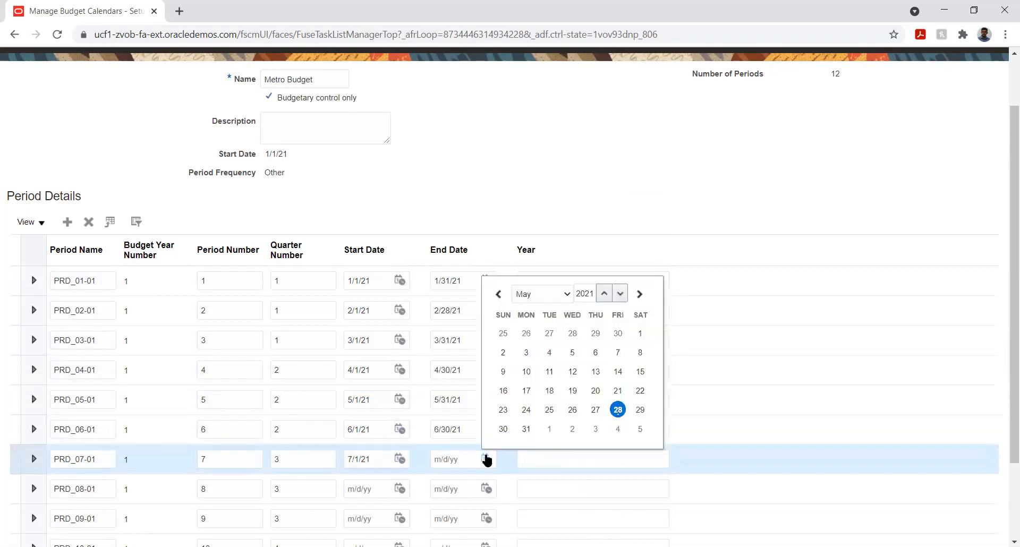
left_click(529, 301)
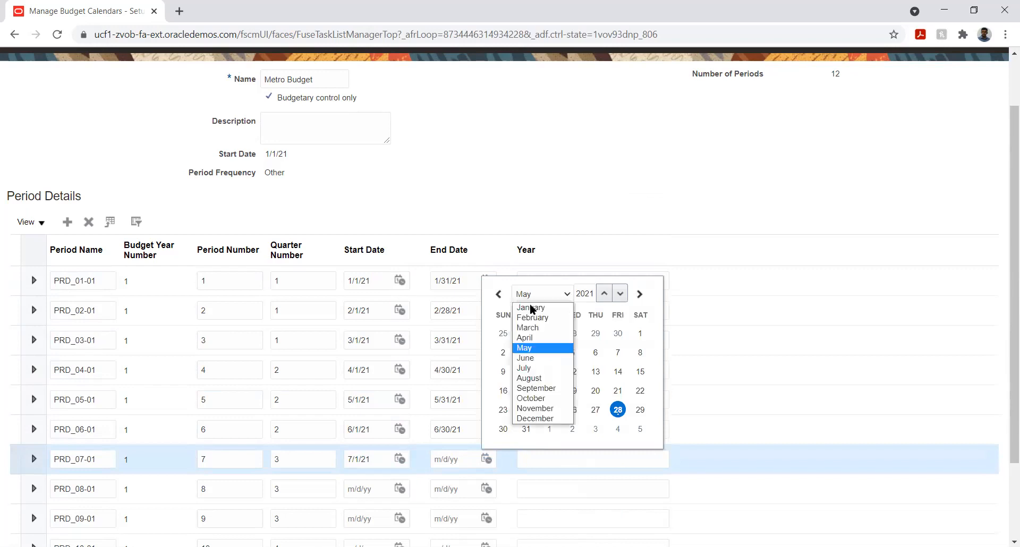
left_click(553, 371)
left_click(641, 429)
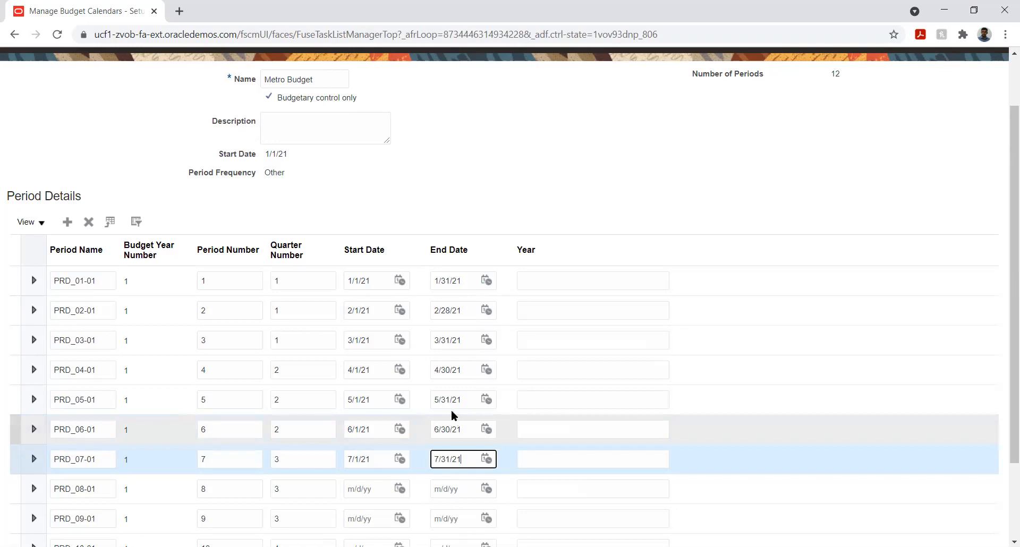
Set period PRD_08-01 to start on 8/1/21 and end on 8/31/21.
scroll(489, 345, "down", 2)
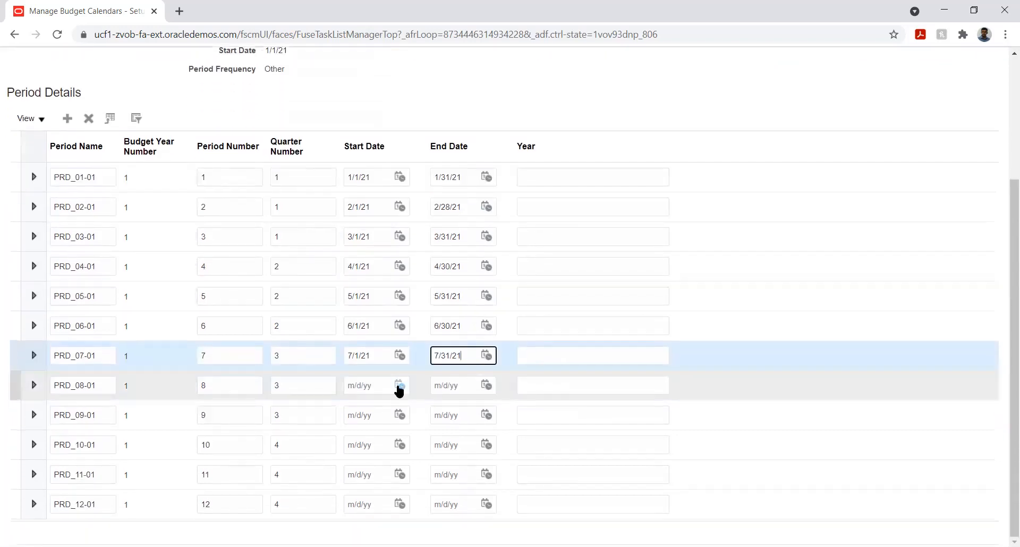
left_click(402, 389)
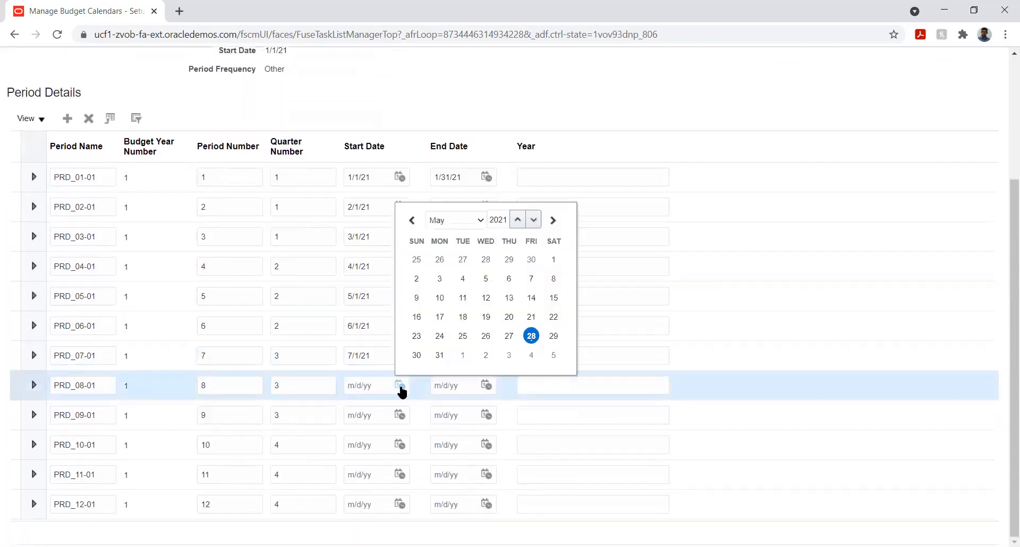
left_click(445, 219)
left_click(466, 305)
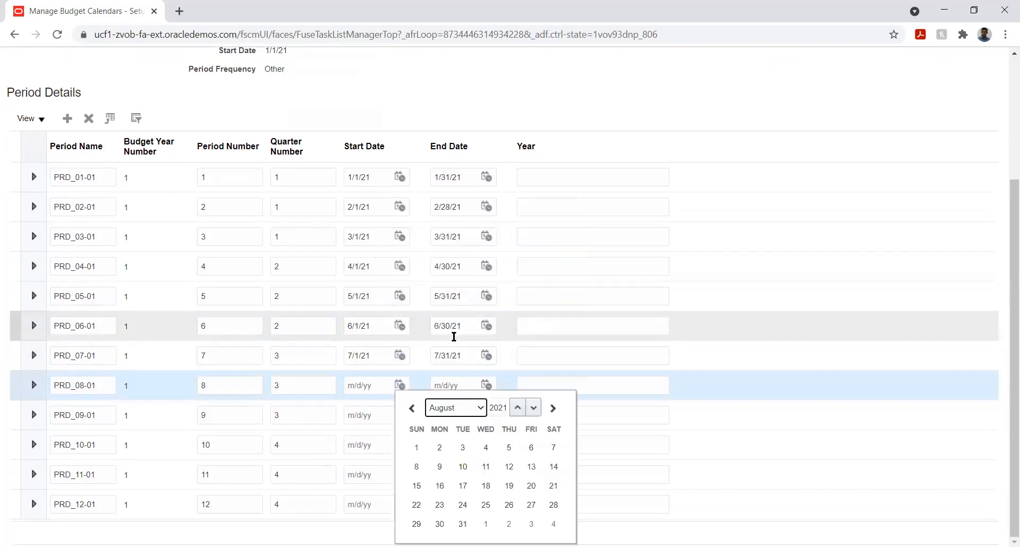
left_click(416, 448)
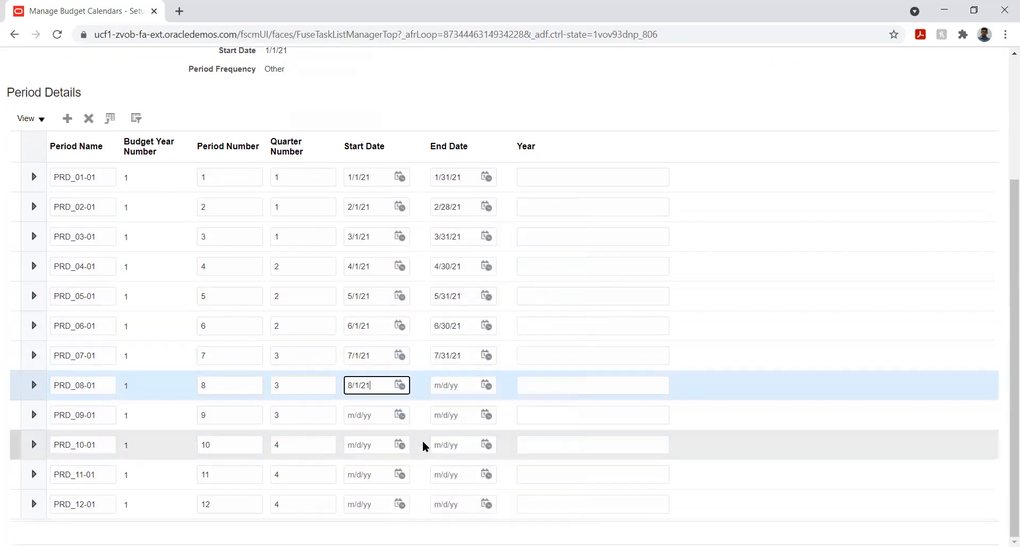
left_click(487, 385)
left_click(539, 222)
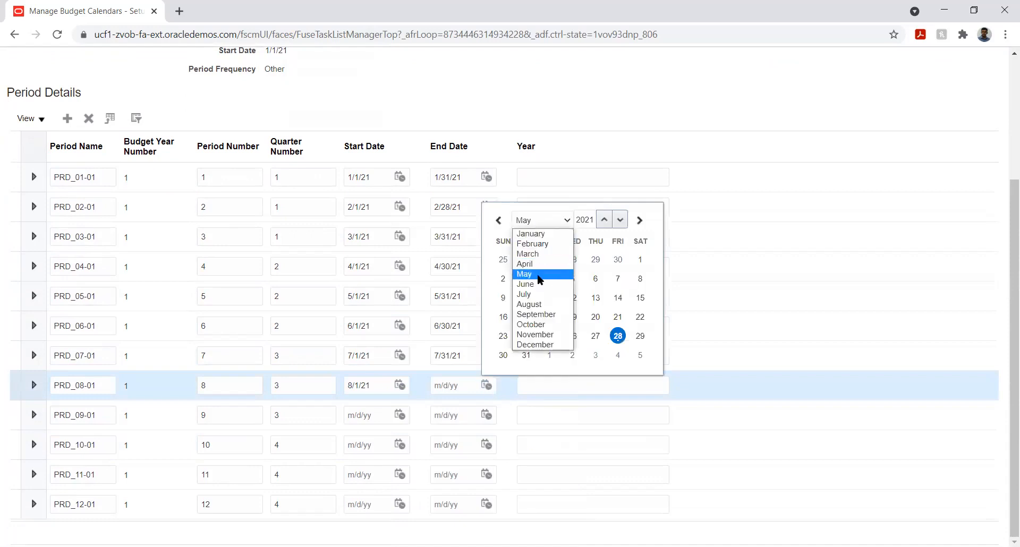
left_click(540, 304)
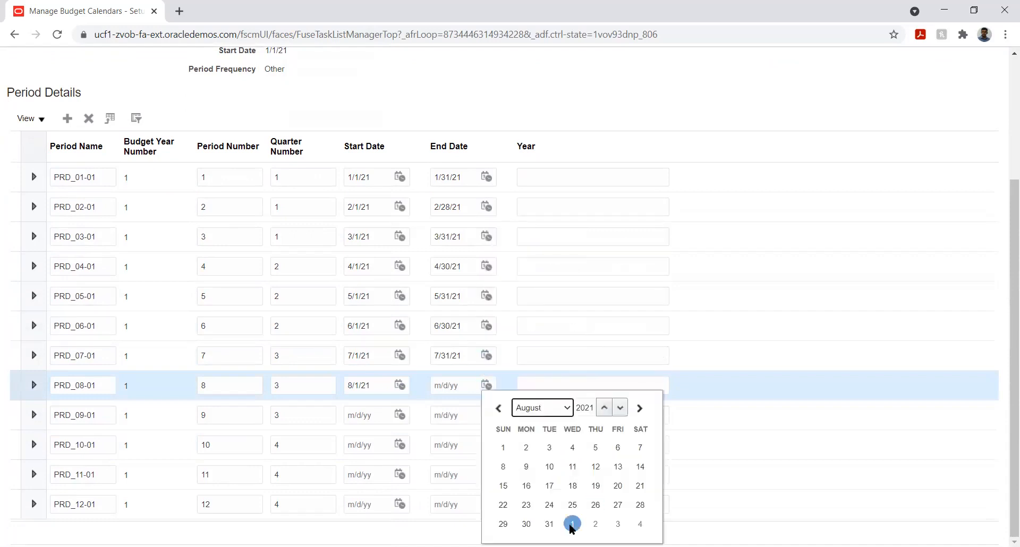
left_click(550, 524)
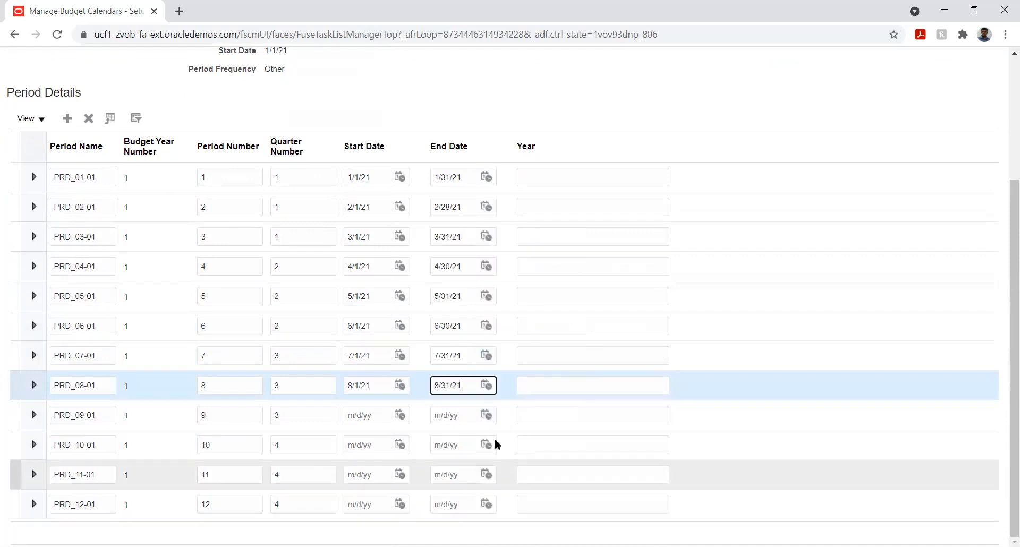
Set period PRD_09-01 to start on 9/1/21 and end on 9/30/21.
left_click(400, 416)
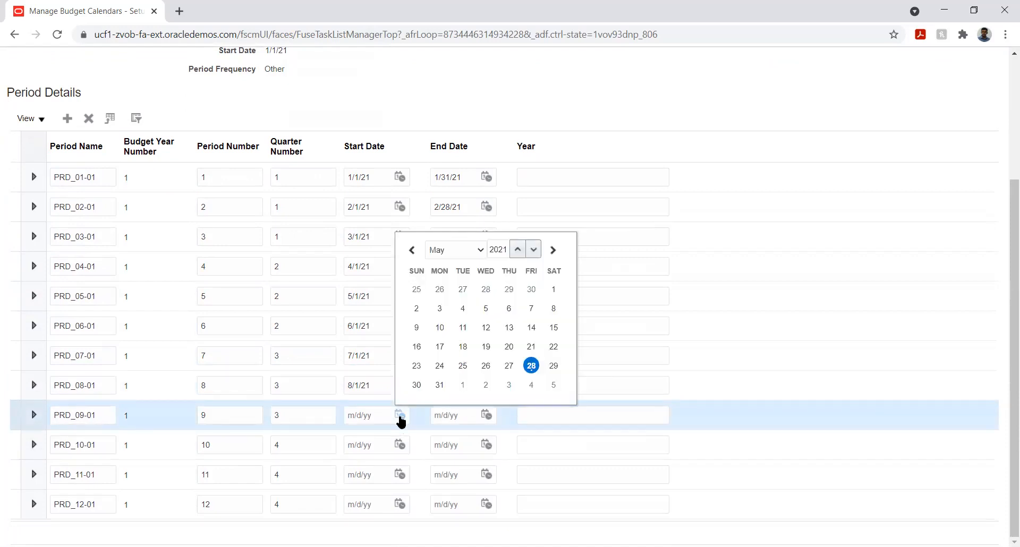
left_click(442, 250)
left_click(458, 345)
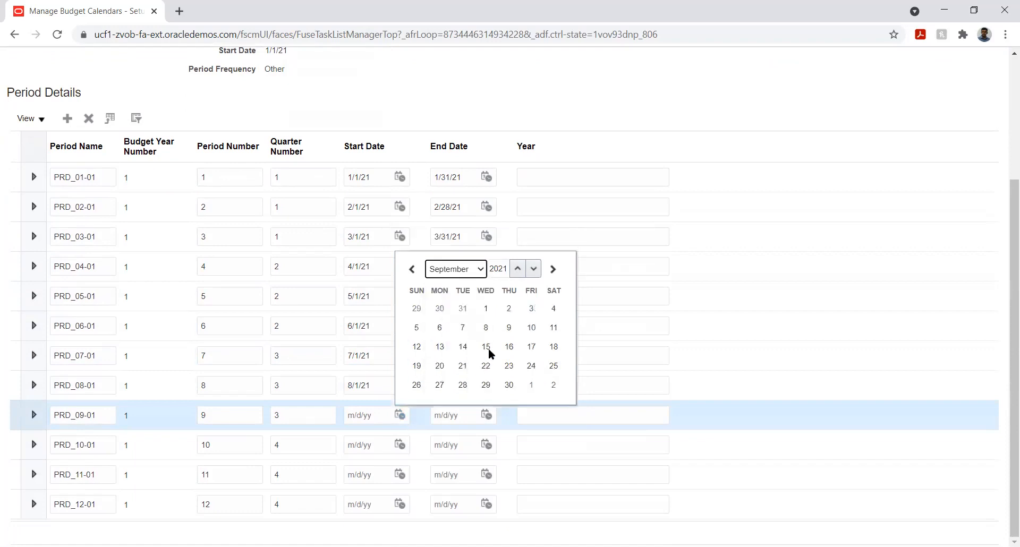
left_click(486, 305)
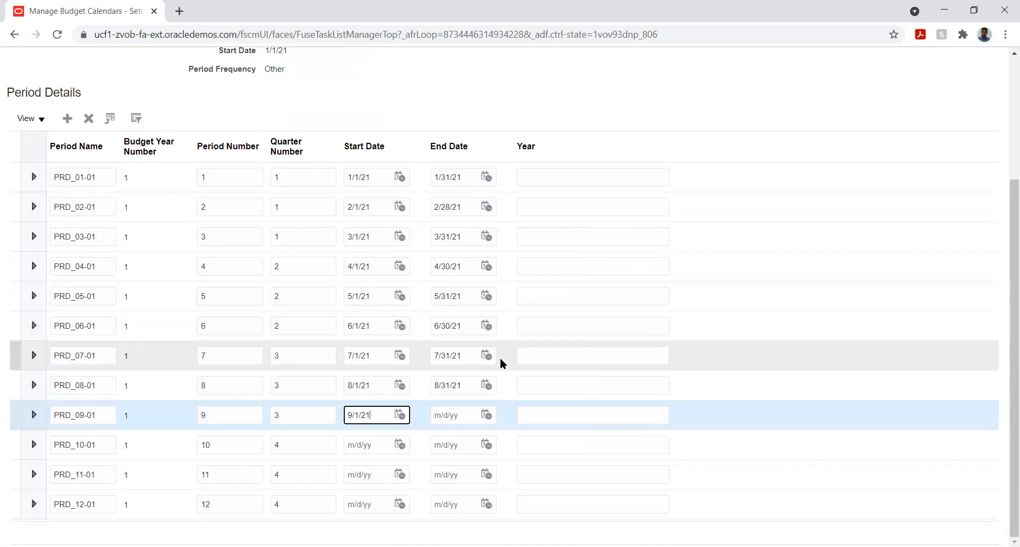
left_click(486, 415)
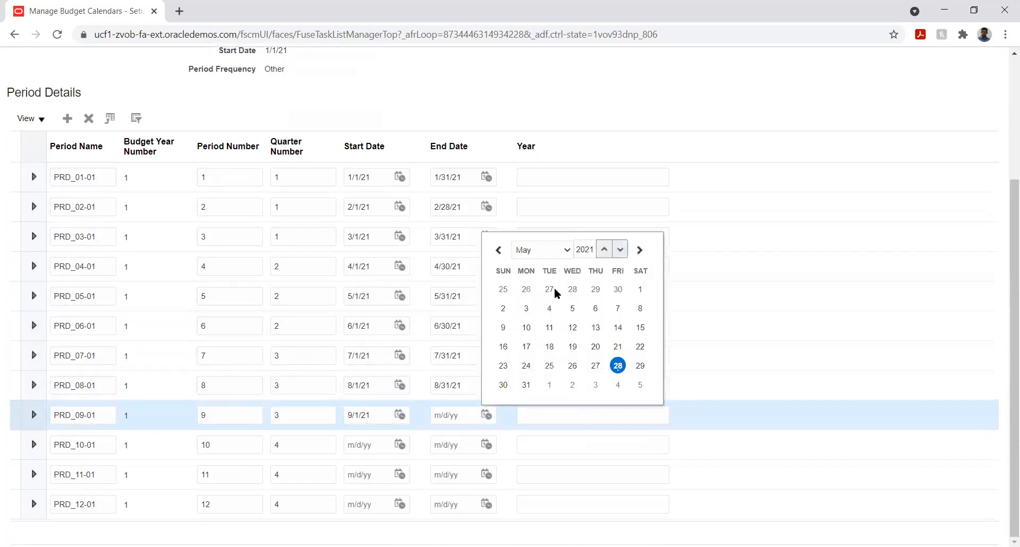
left_click(541, 253)
left_click(542, 345)
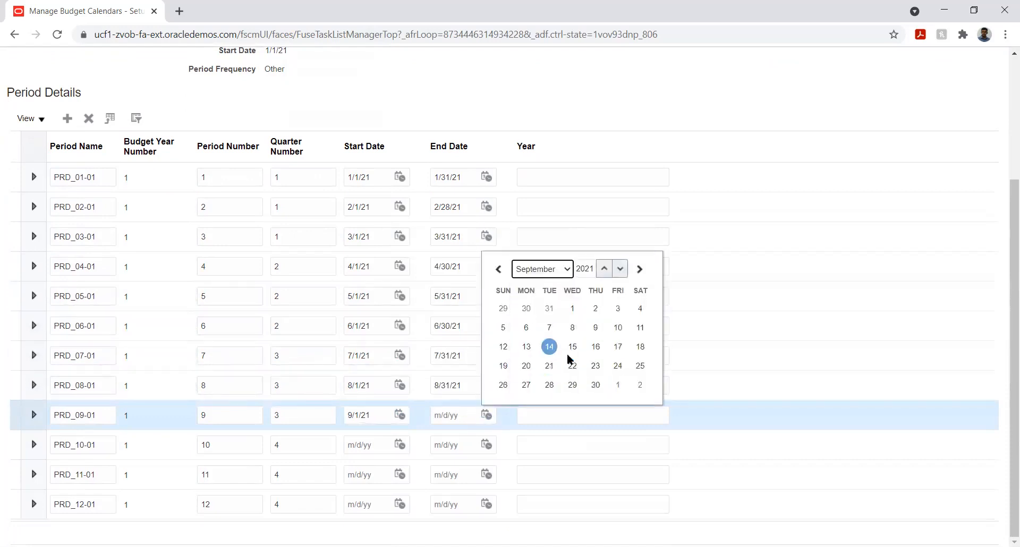
left_click(601, 386)
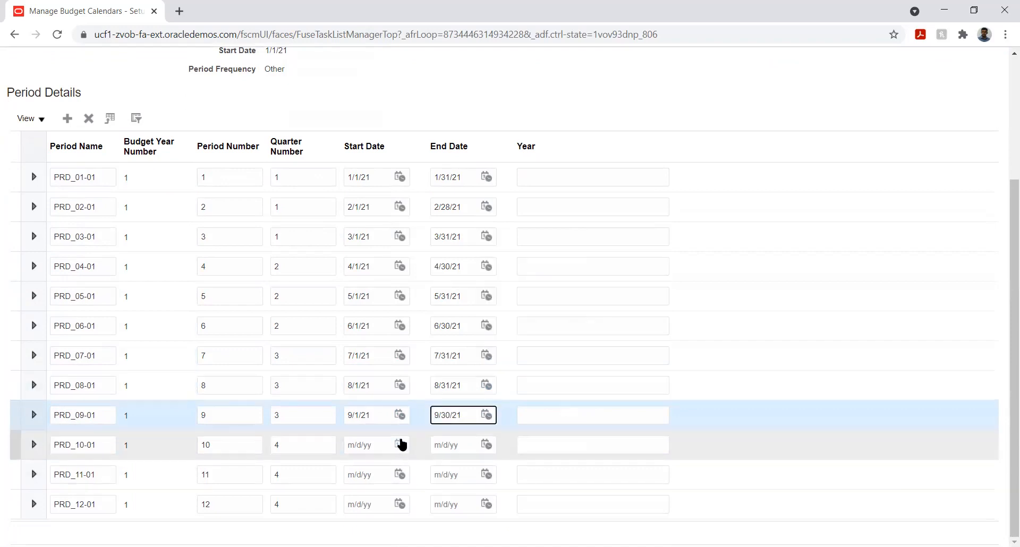
Set period PRD_10-01 to start on 10/1/21 and end on 10/31/21.
left_click(400, 445)
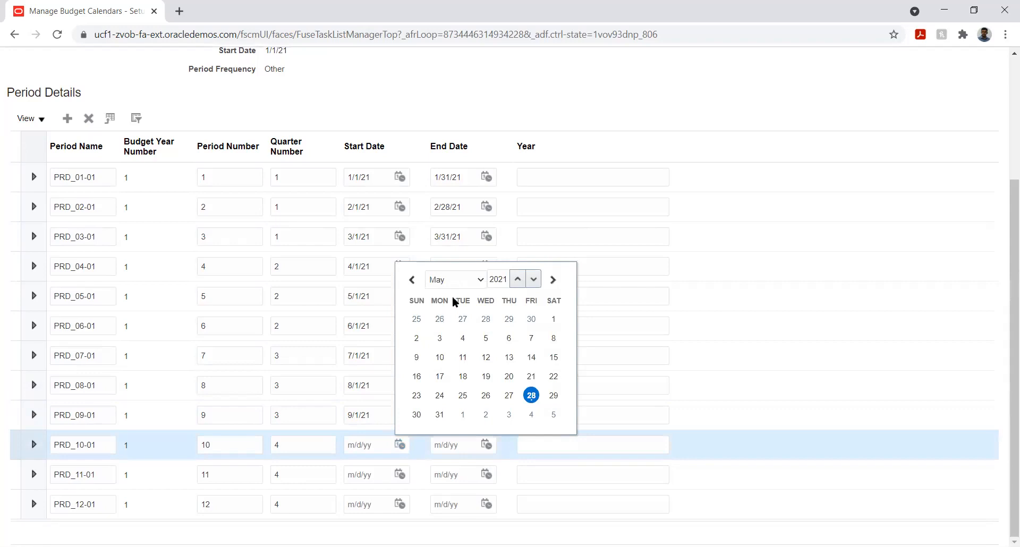
left_click(459, 278)
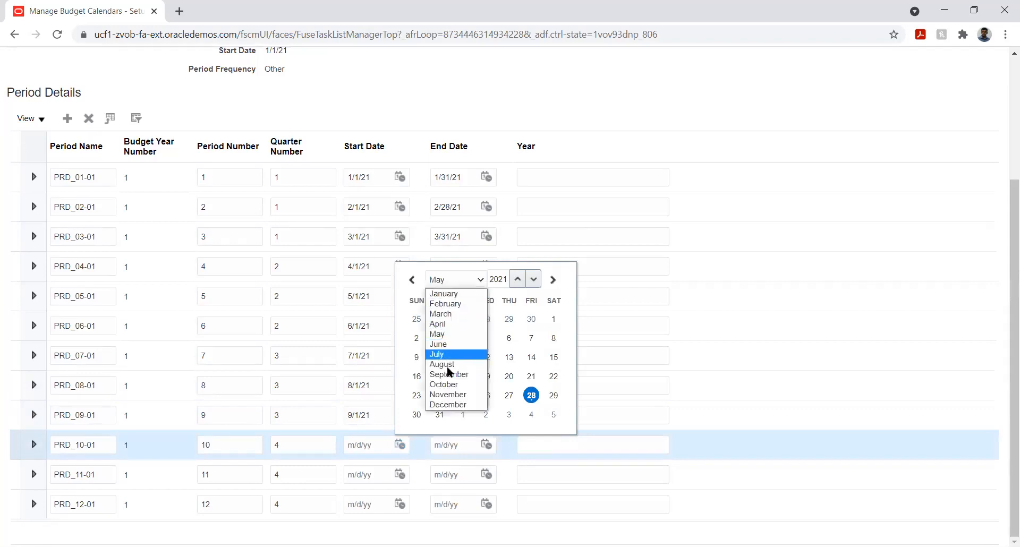
left_click(454, 383)
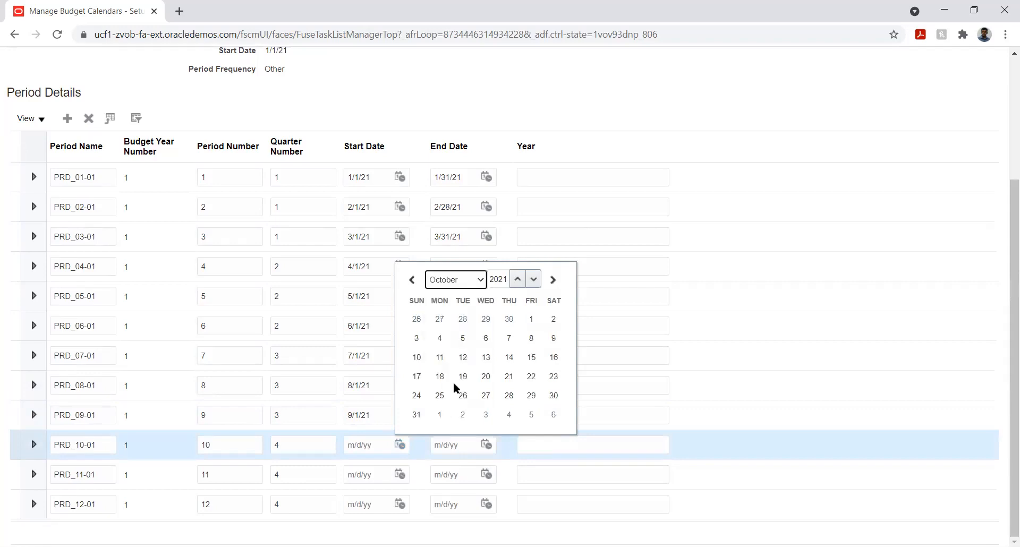
left_click(531, 319)
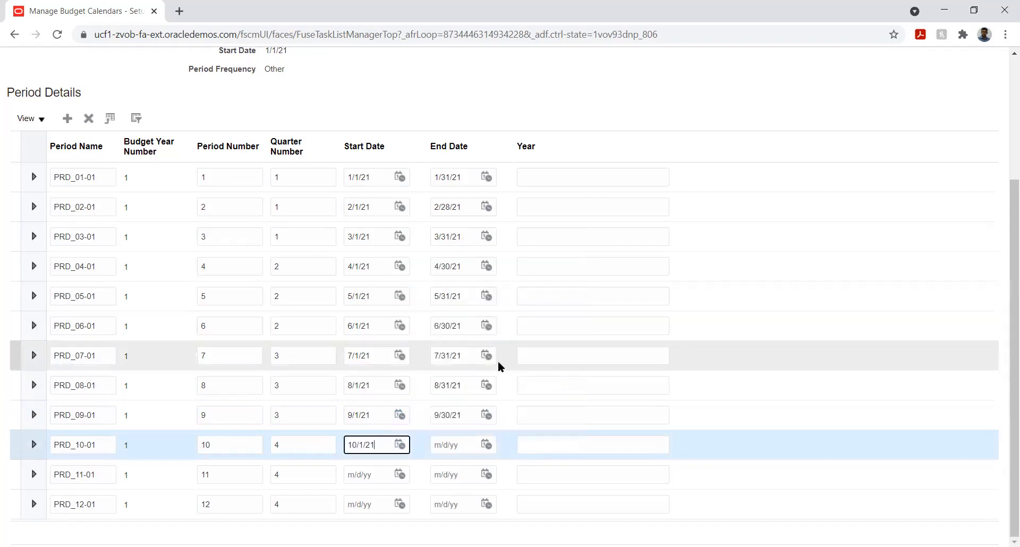
left_click(486, 446)
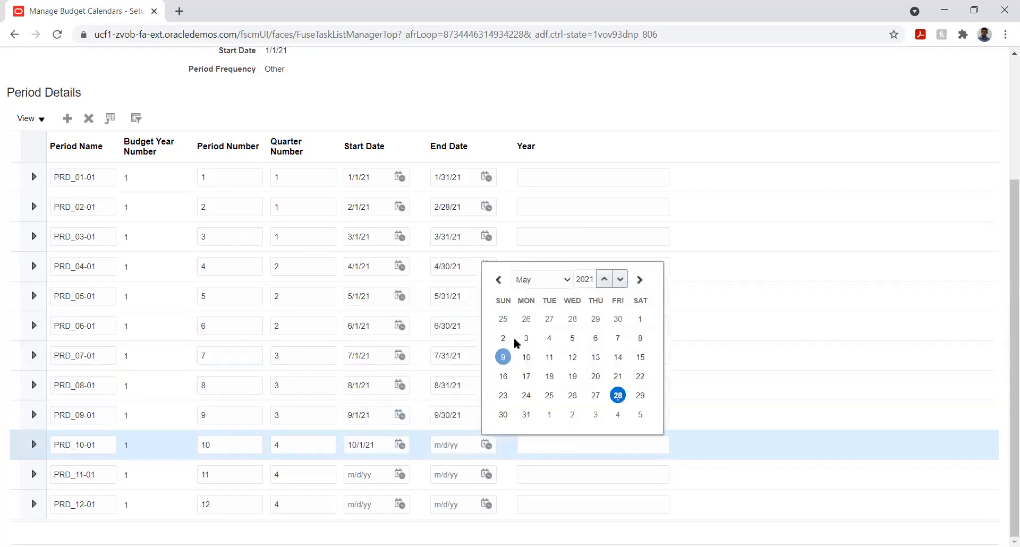
left_click(535, 281)
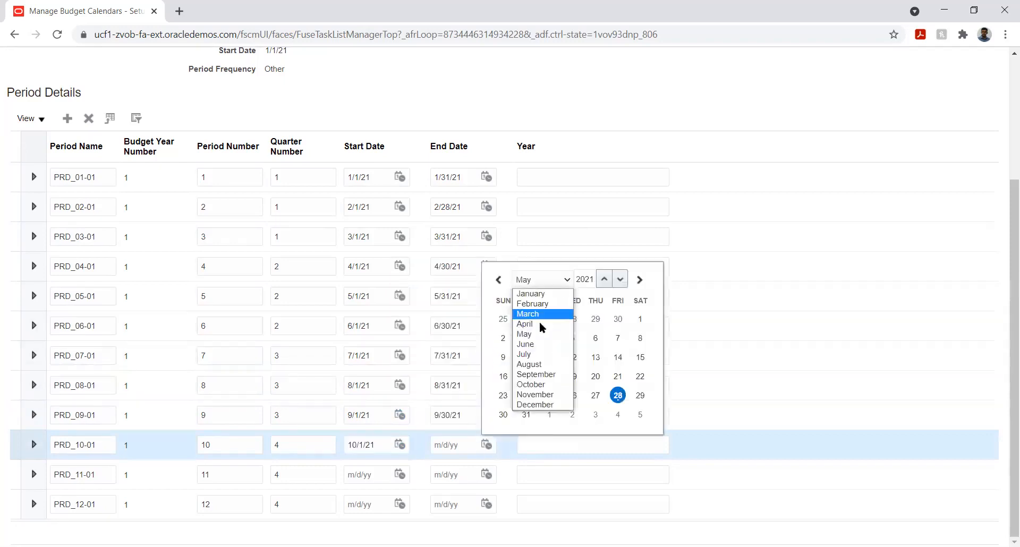
left_click(540, 385)
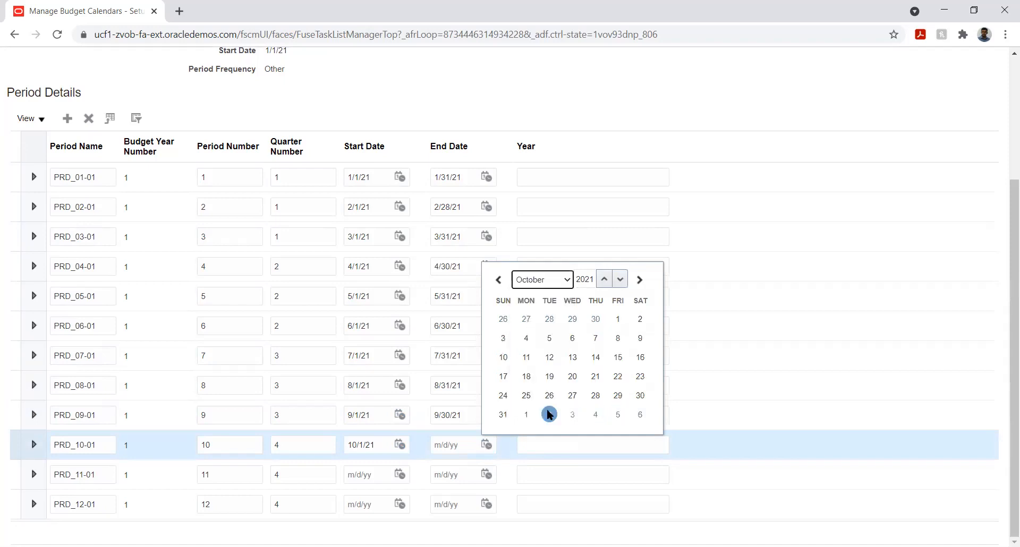
left_click(503, 414)
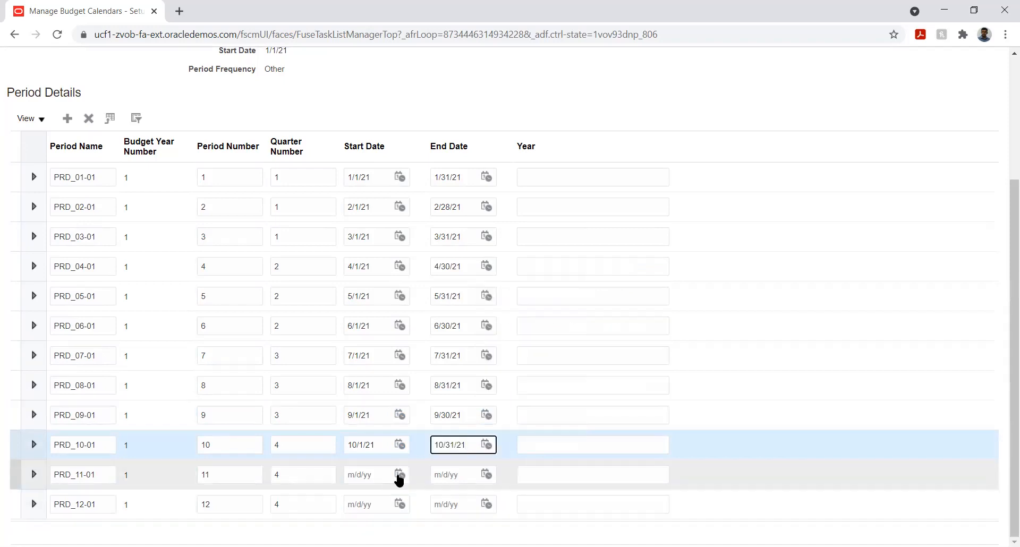
Set period PRD_11-01 to start on 11/1/21 and end on 11/30/21.
left_click(399, 474)
left_click(458, 310)
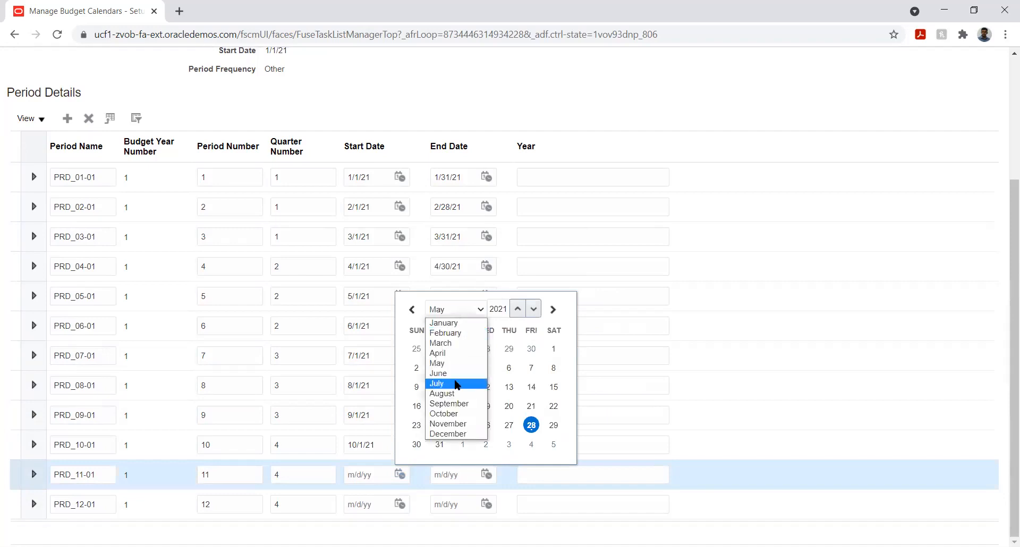
left_click(454, 424)
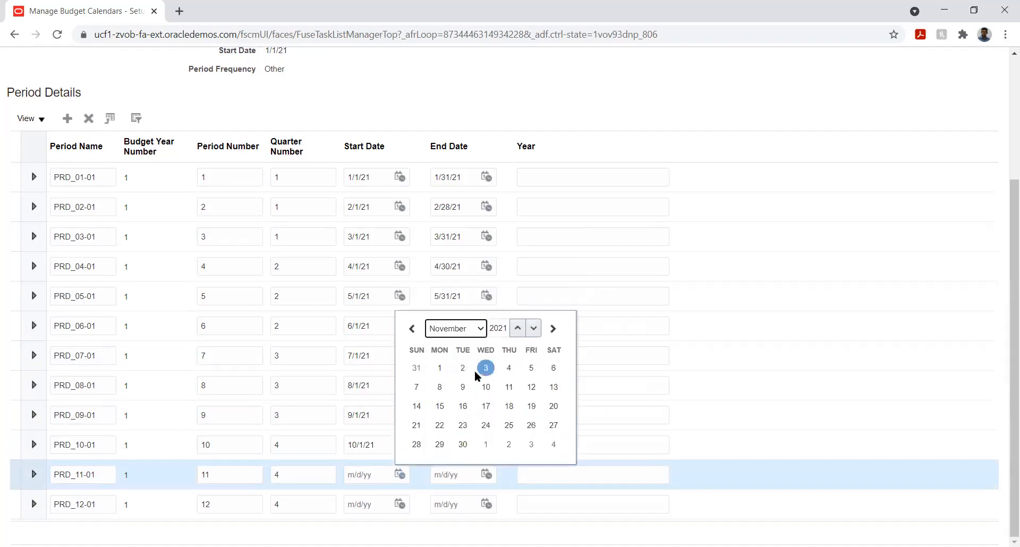
left_click(439, 367)
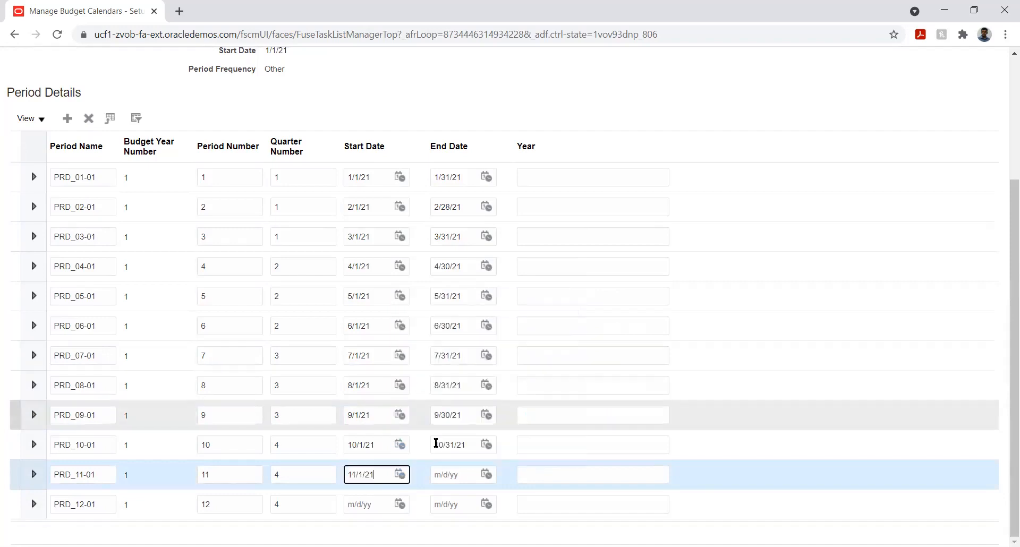
left_click(486, 475)
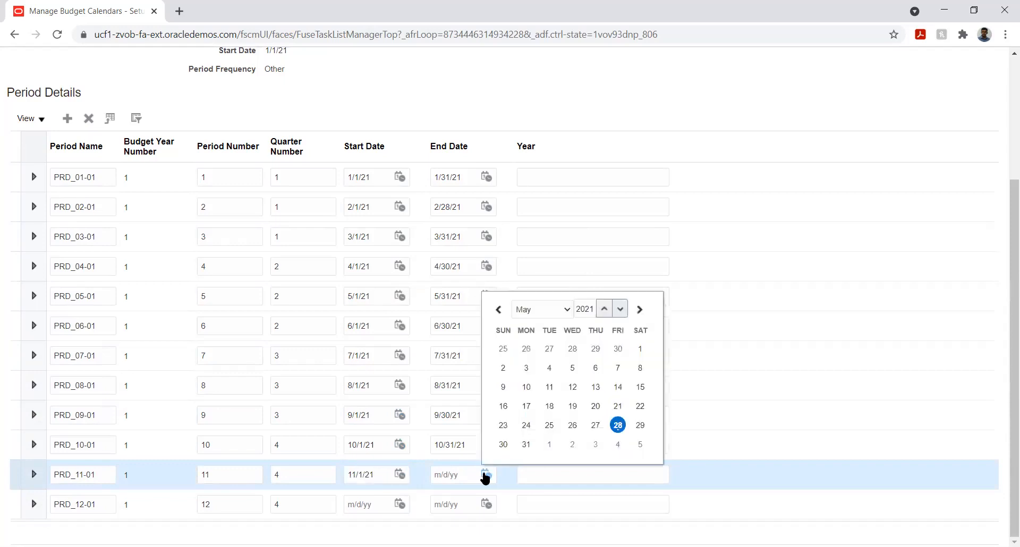
left_click(555, 311)
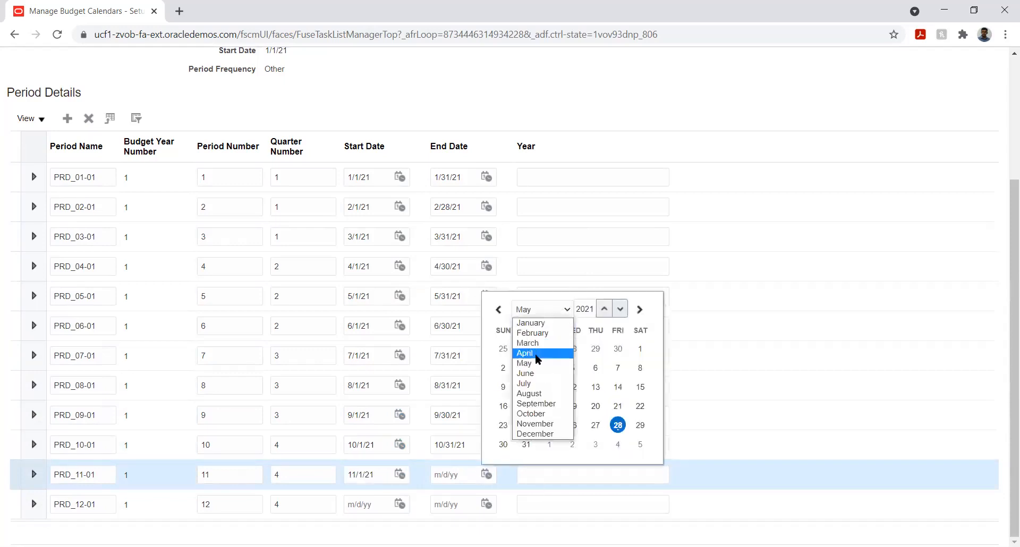
left_click(555, 425)
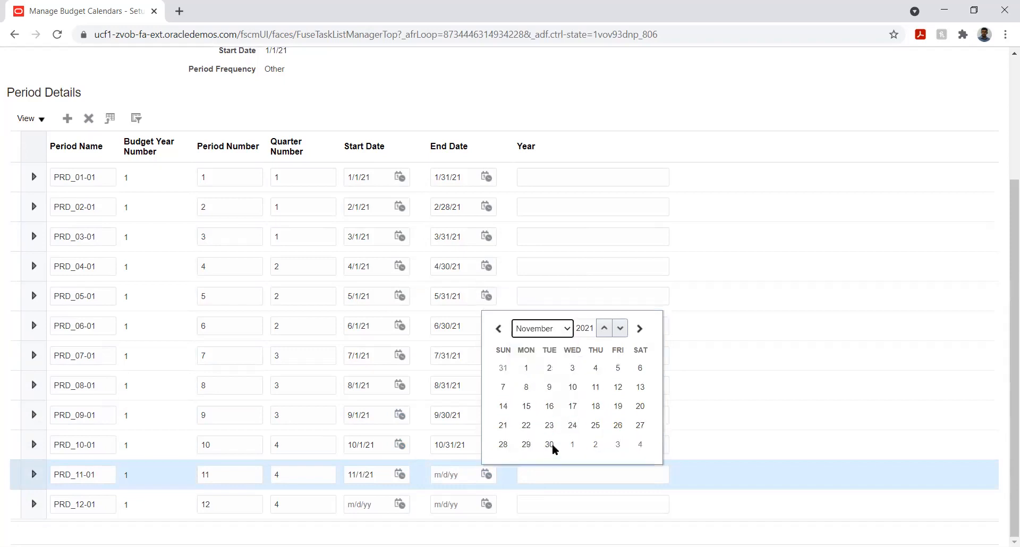
left_click(550, 444)
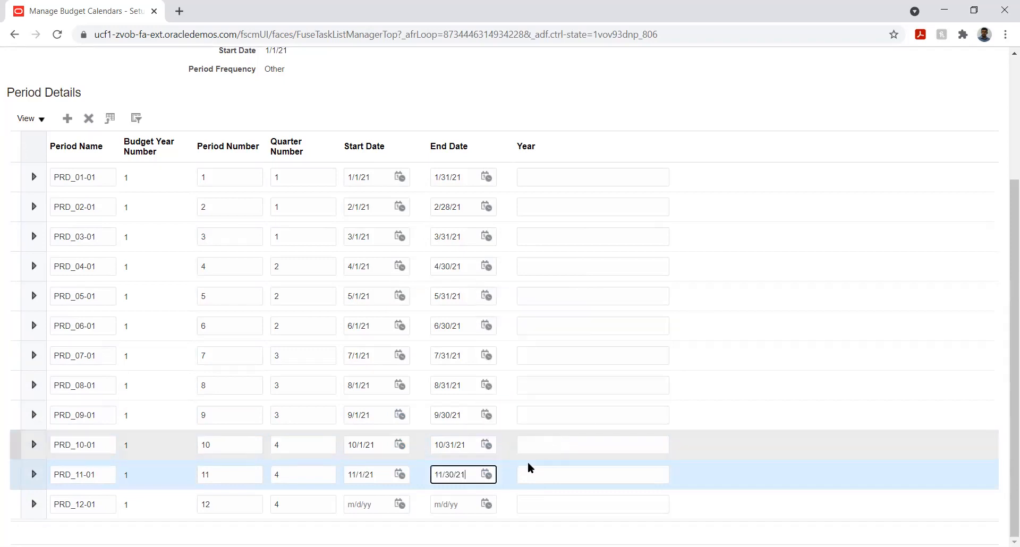
Set period PRD_12-01 to start on 12/1/21 and end on 12/31/21.
left_click(399, 504)
left_click(456, 339)
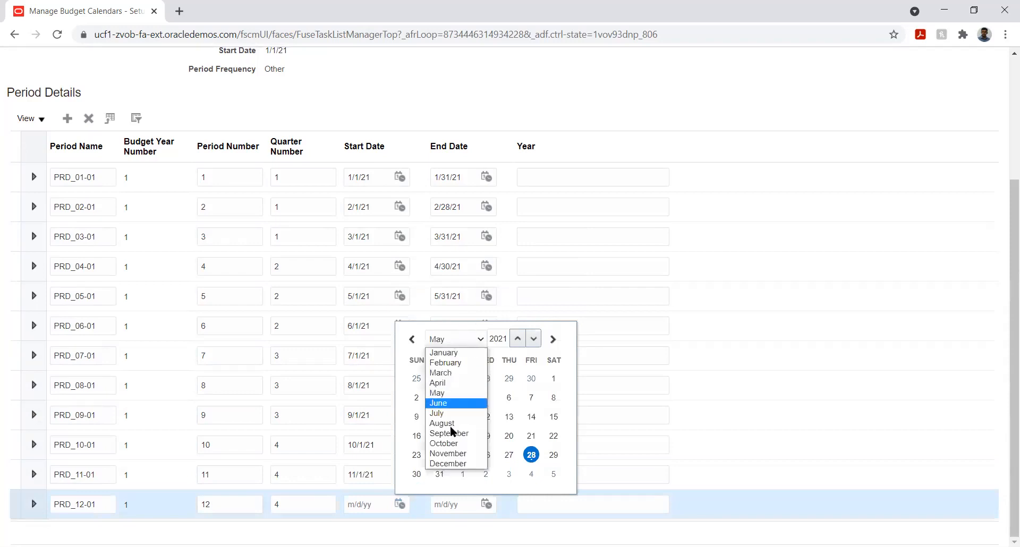
left_click(440, 464)
left_click(490, 399)
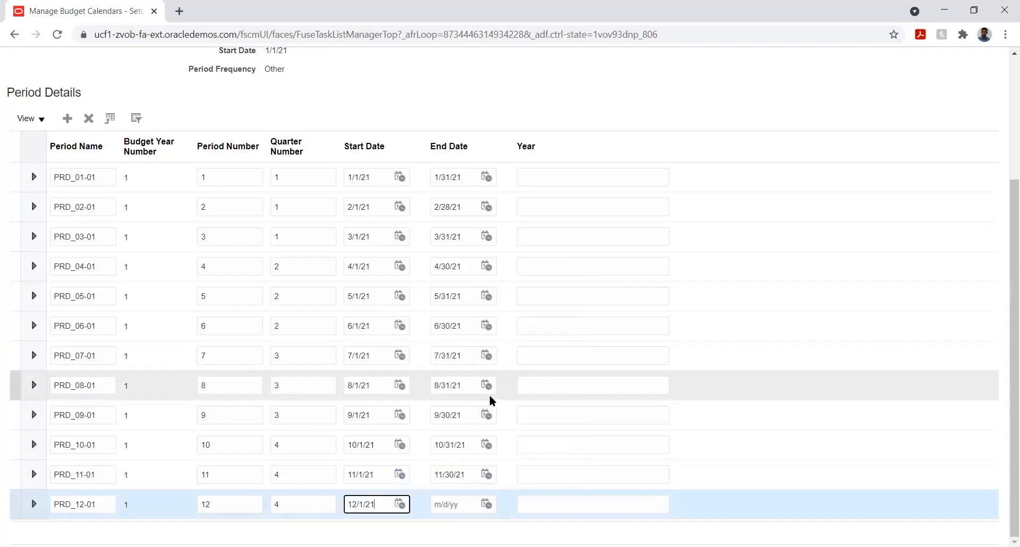
left_click(486, 504)
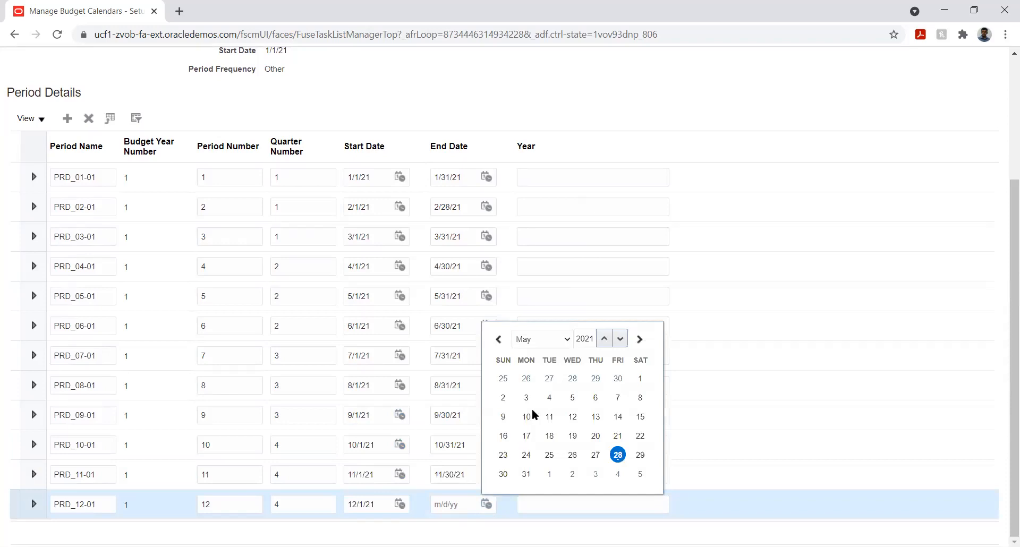
left_click(547, 340)
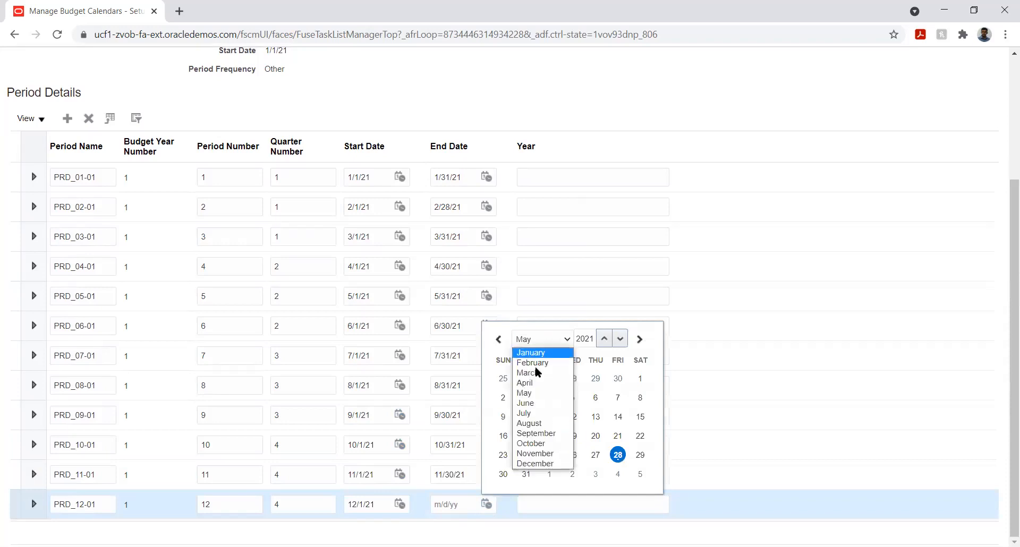
left_click(542, 465)
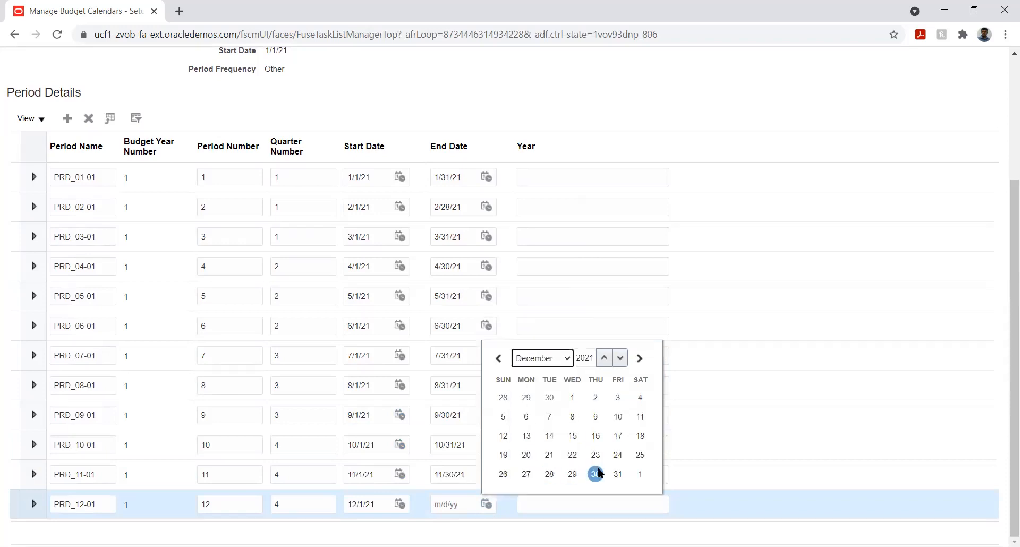
left_click(617, 474)
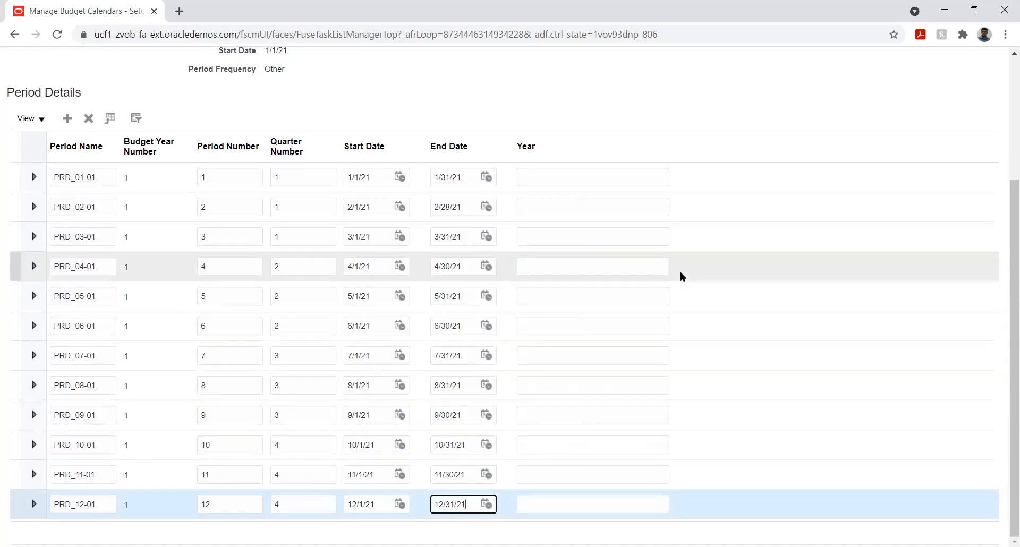
Enter 2021 as the year for all twelve periods, PRD_01-01 through PRD_12-01.
left_click(539, 178)
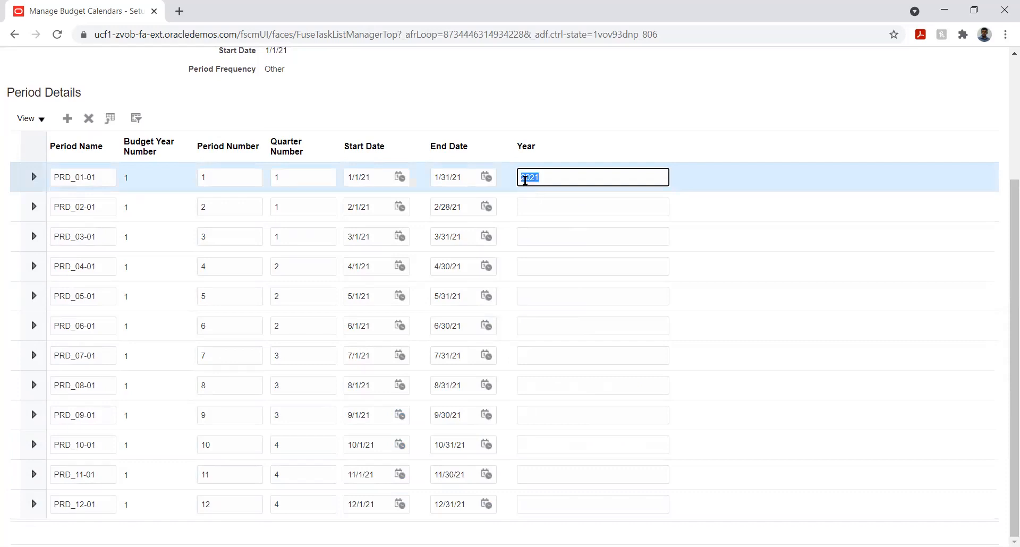
left_click(556, 208)
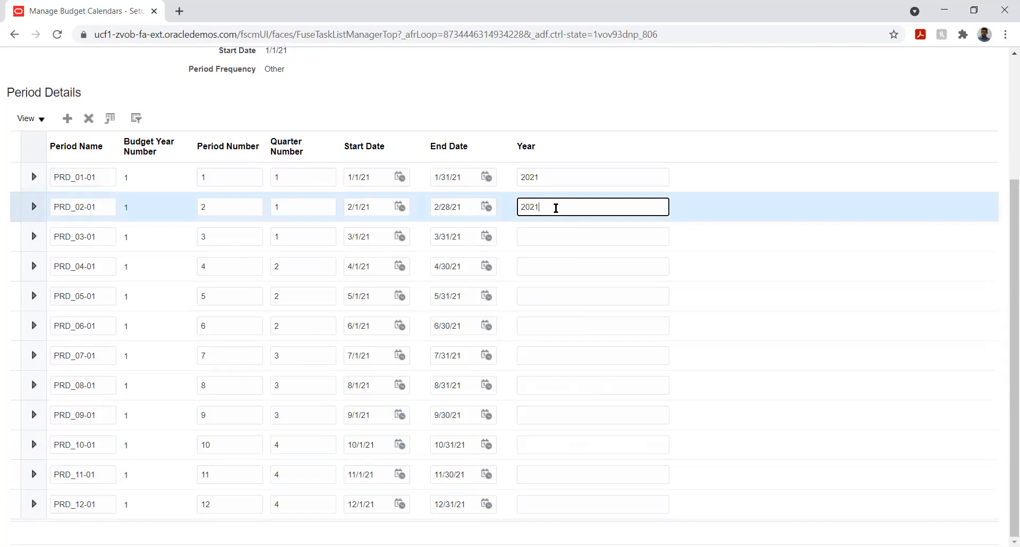
left_click(542, 239)
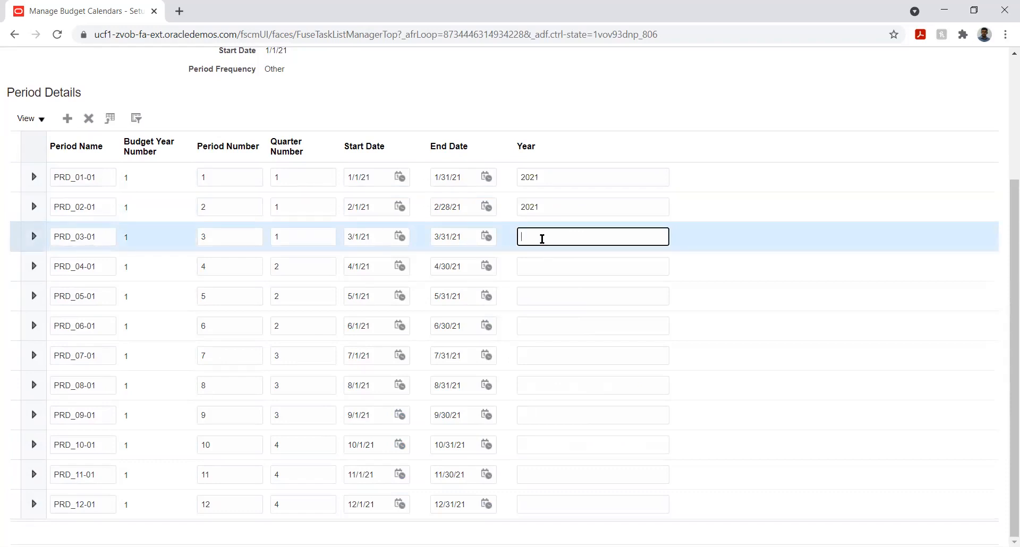
type("2021")
left_click(547, 261)
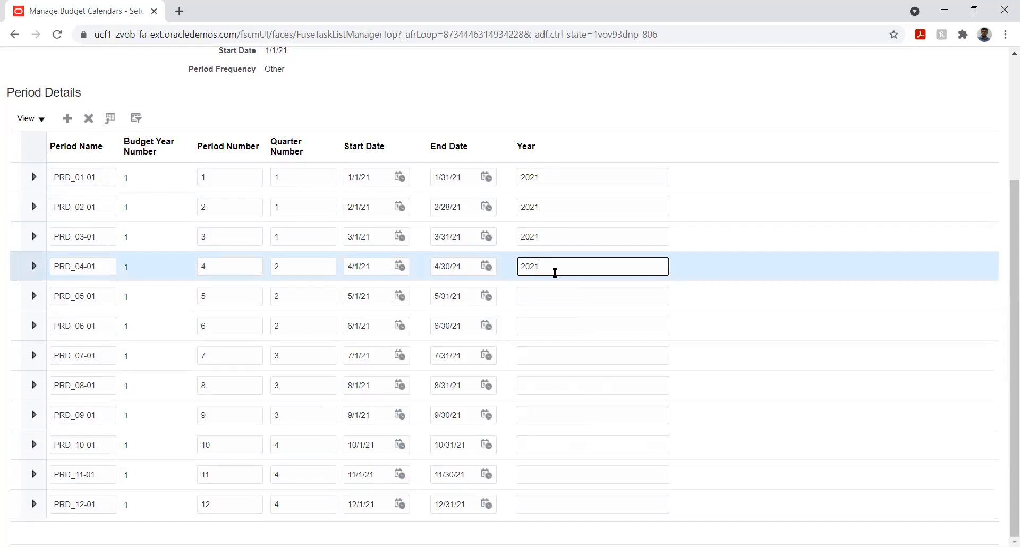
left_click(571, 302)
type("2021")
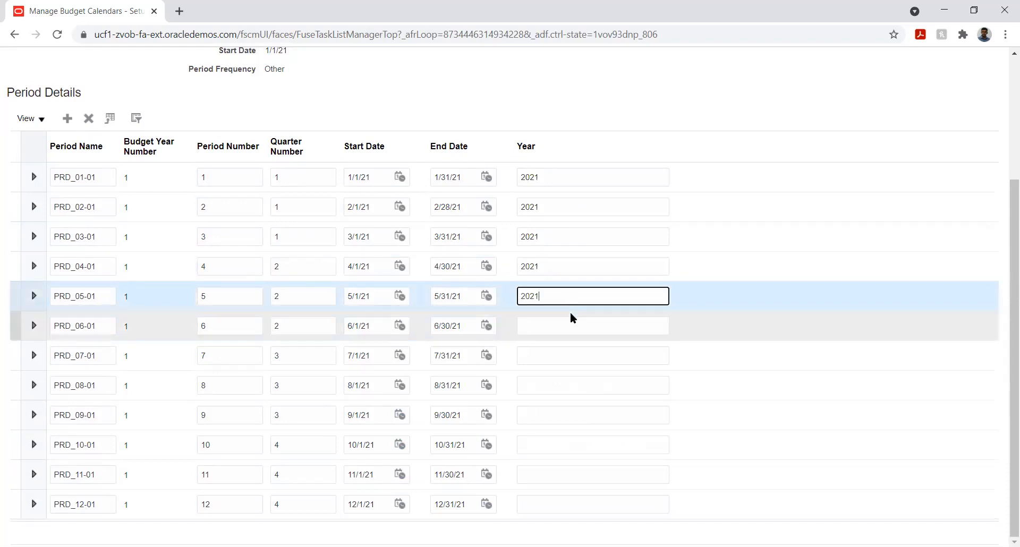
left_click(562, 326)
type("2021")
left_click(554, 356)
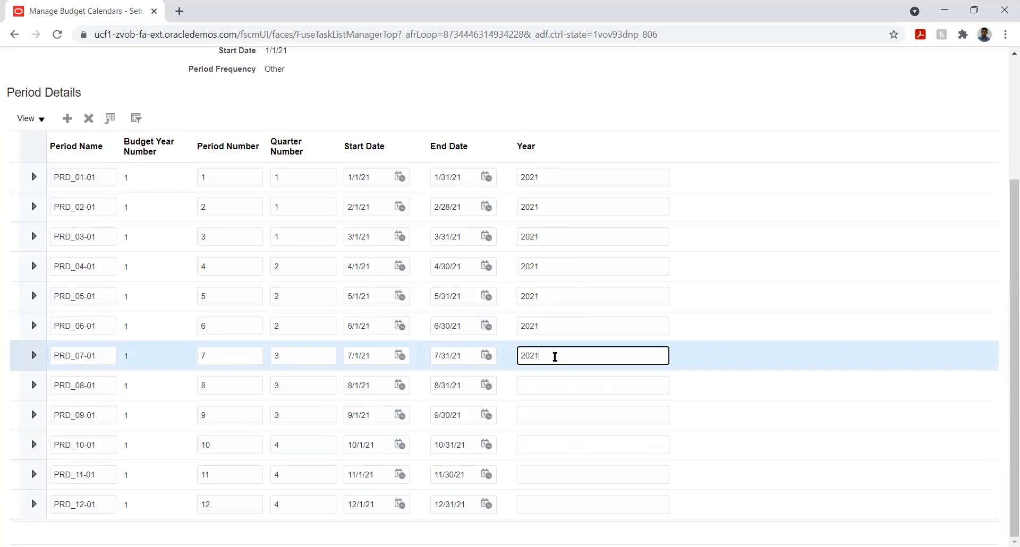
left_click(541, 383)
type("2021")
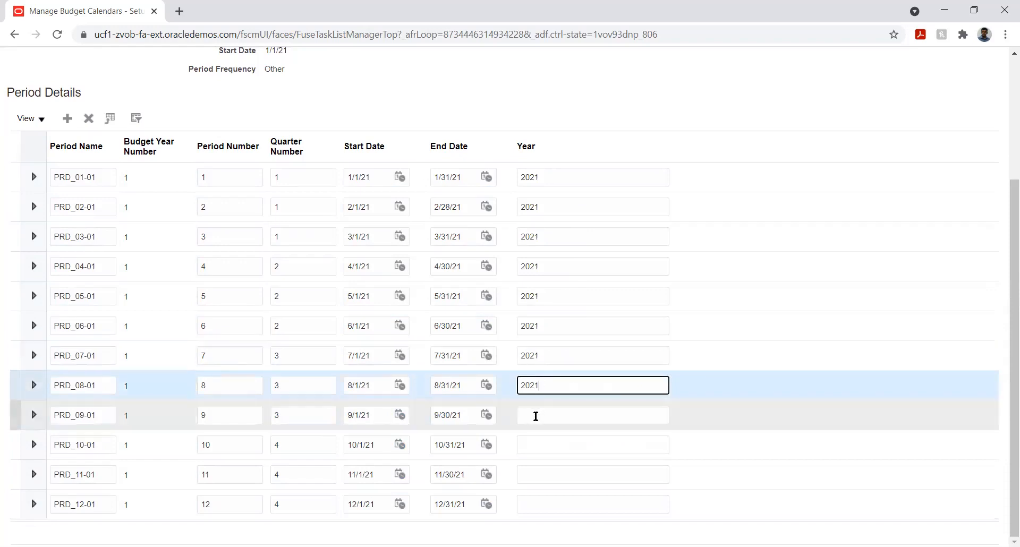
left_click(536, 416)
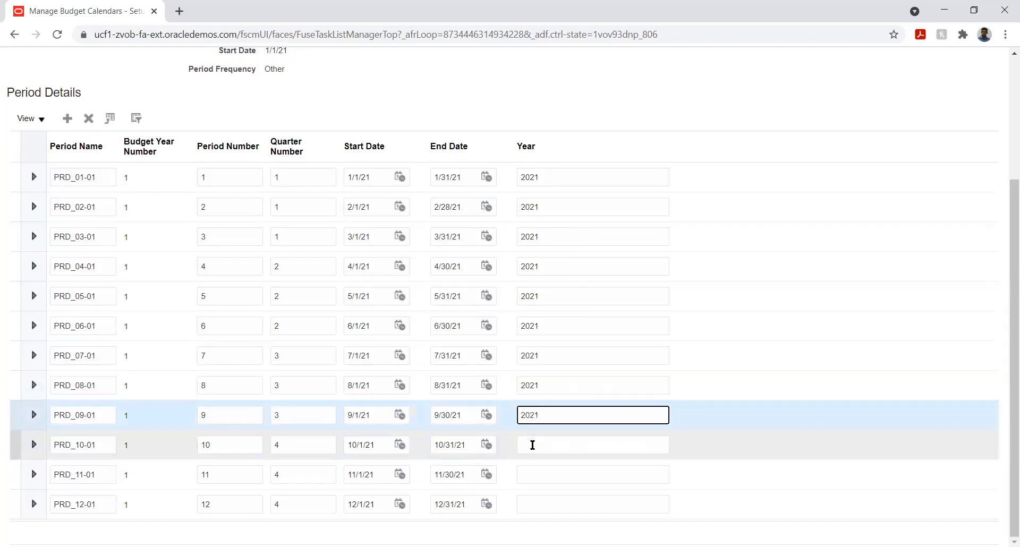
left_click(539, 442)
type("2021")
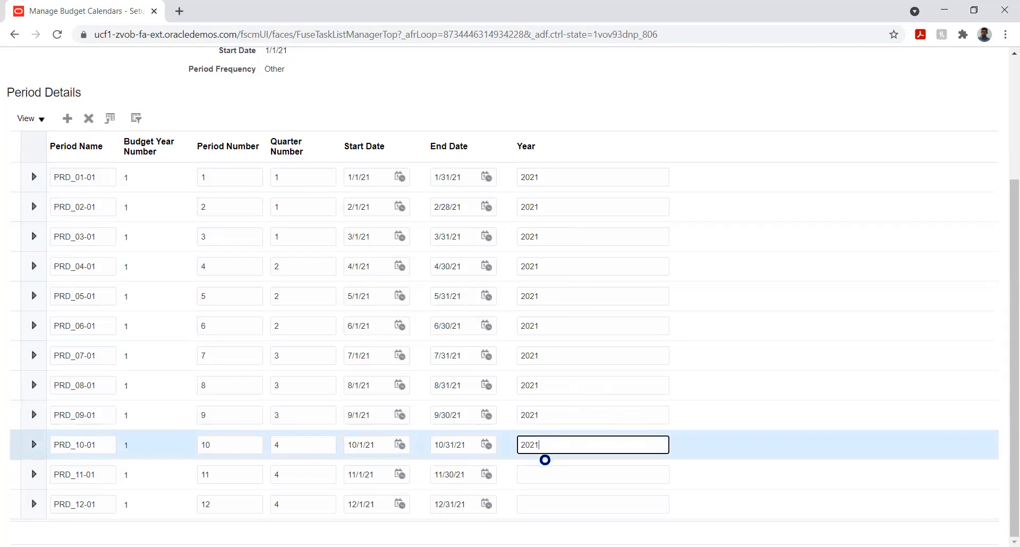
left_click(543, 475)
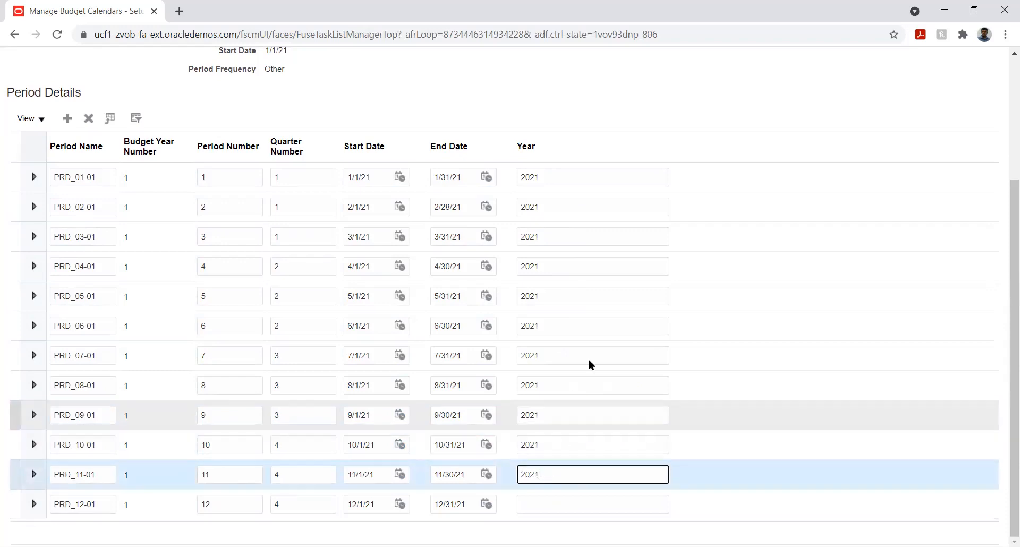
left_click(548, 505)
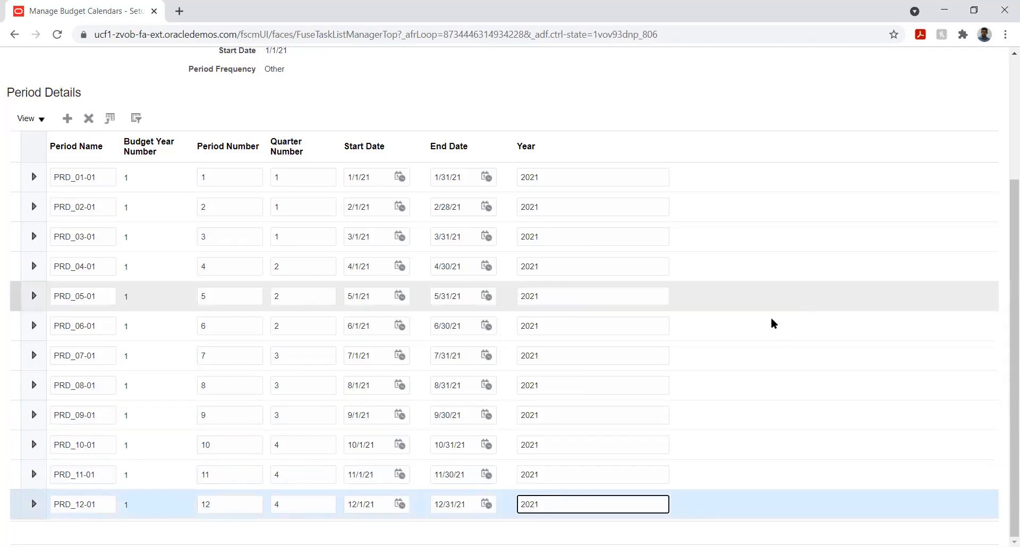
Save and close the Metro Budget calendar, and return to the implementation project's task list.
left_click_drag(1003, 205, 1004, 118)
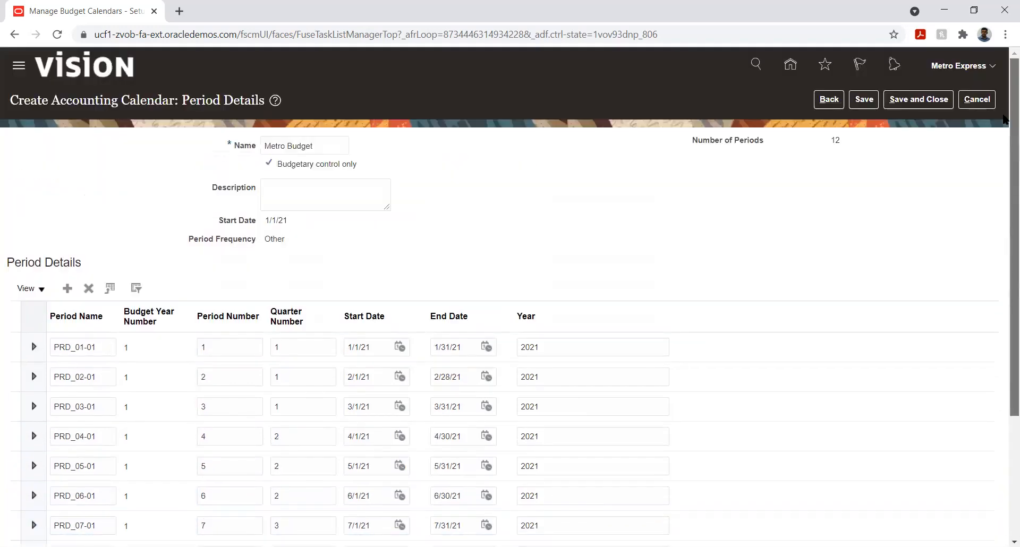
left_click(864, 100)
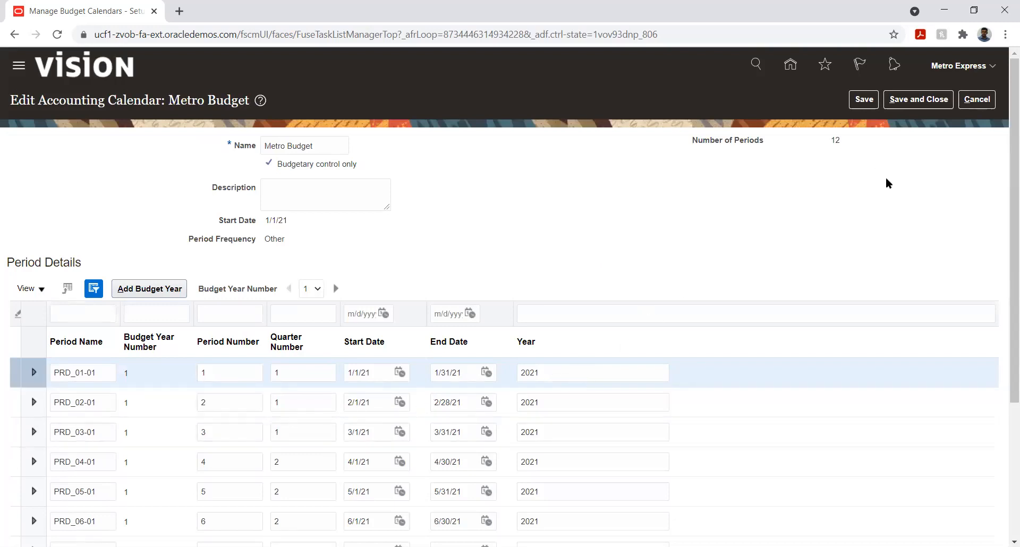
left_click(910, 102)
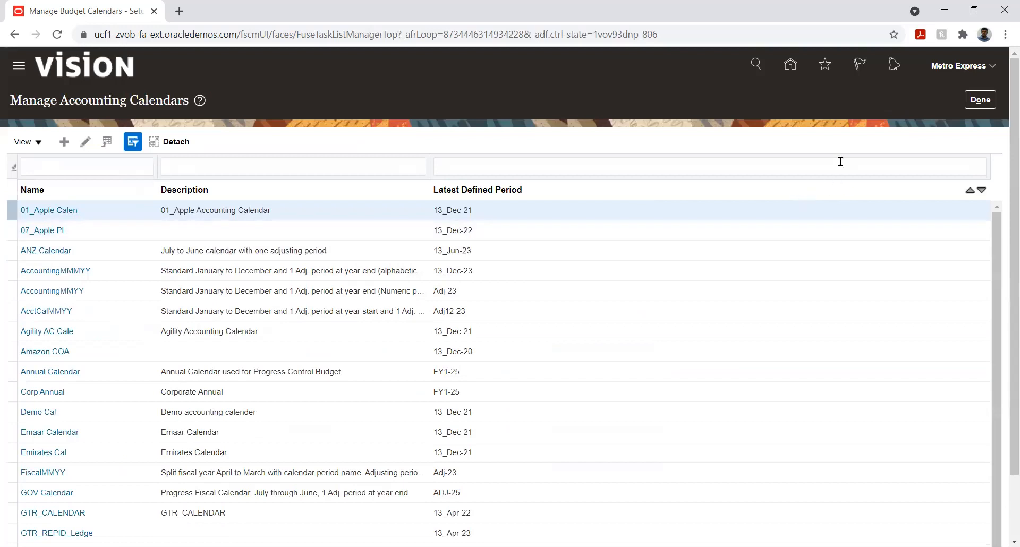
left_click(980, 99)
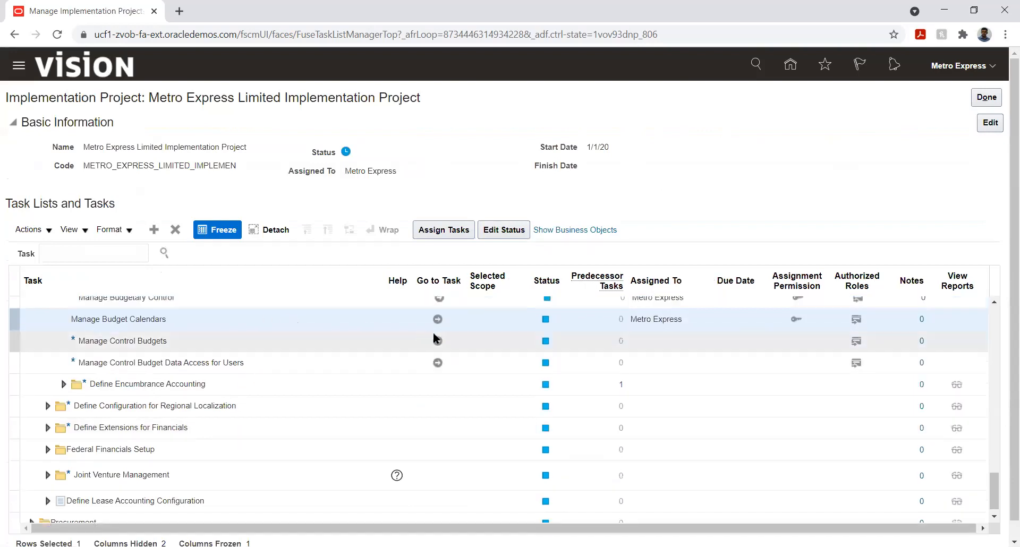
Go to the Manage Control Budgets task and start creating a new control budget.
left_click(437, 342)
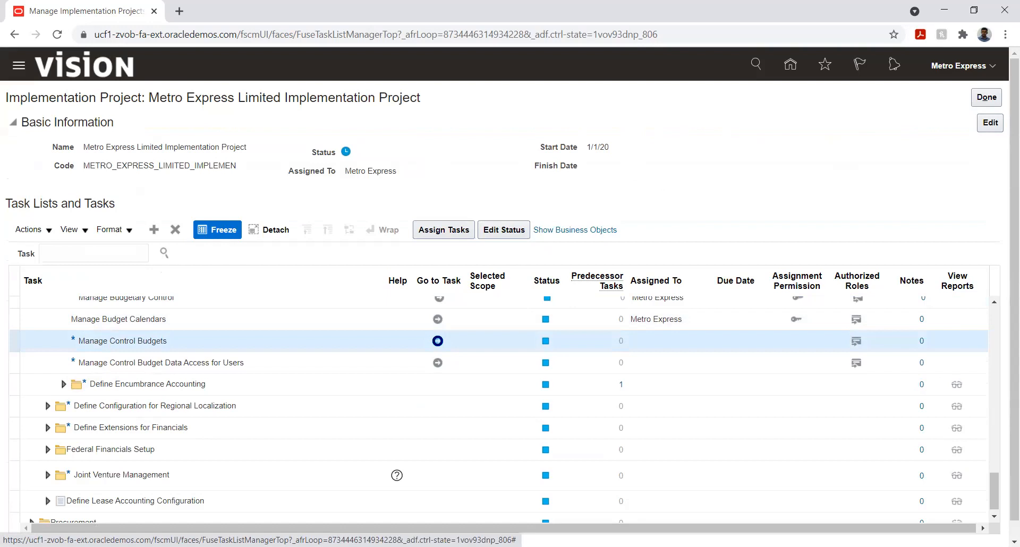
left_click(437, 341)
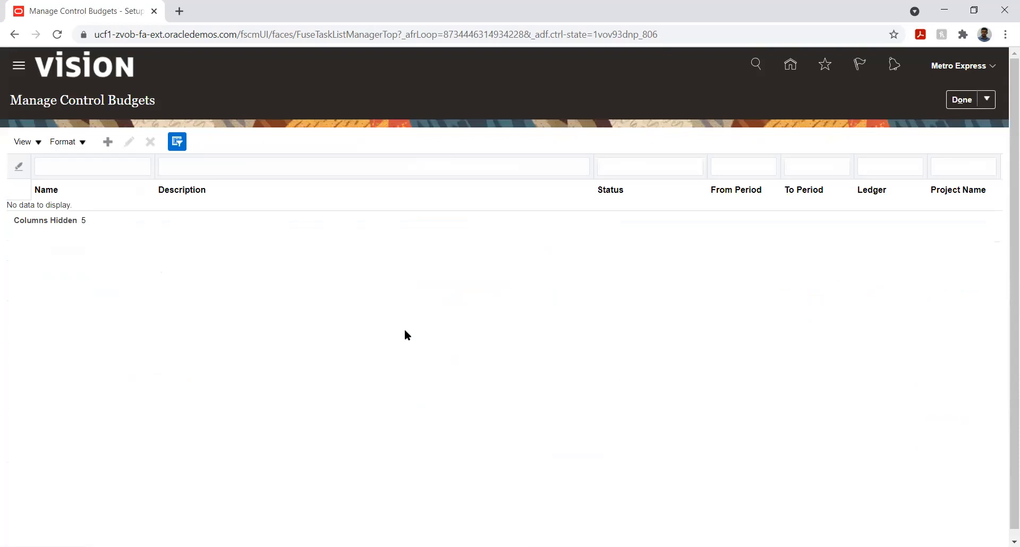
left_click(103, 139)
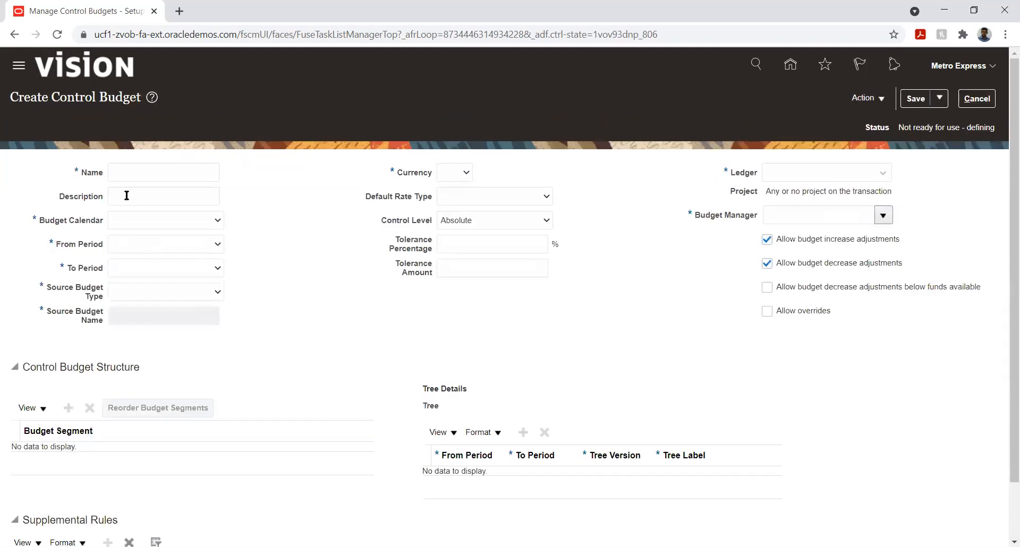
Name the control budget Metro Budget and assign it the Metro Budget calendar.
left_click(136, 172)
type("Metro Budget")
key("Tab")
key("Tab")
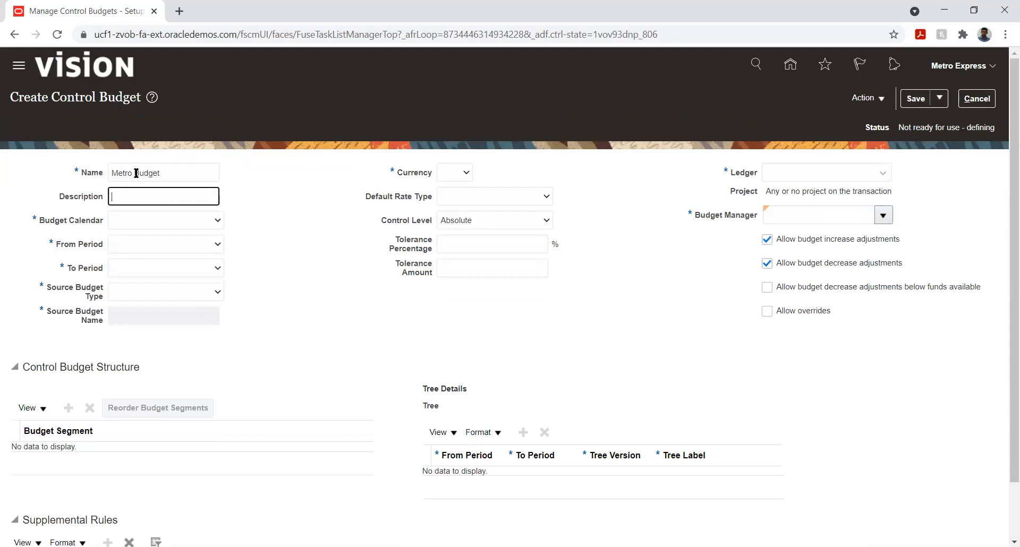
key("m")
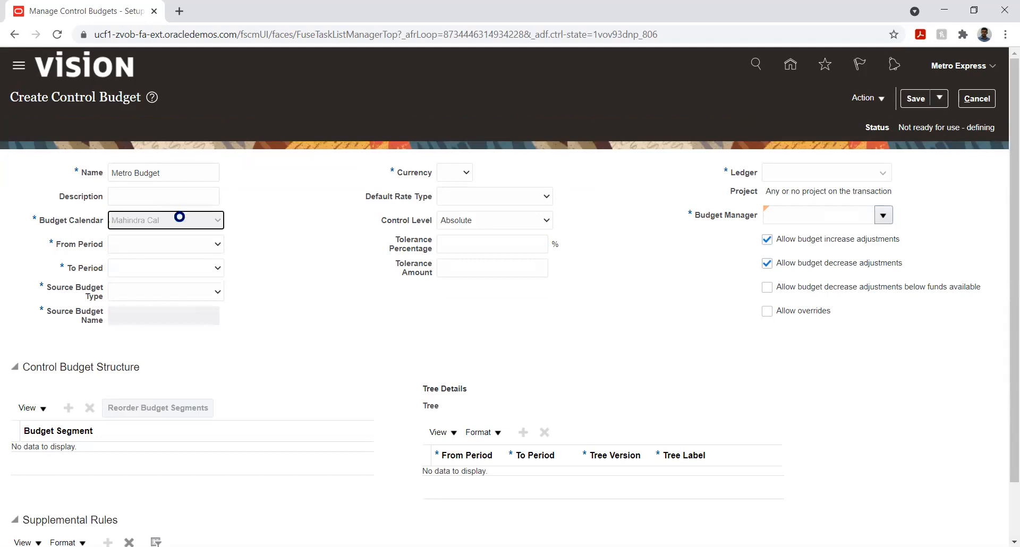
key("m")
key("m")
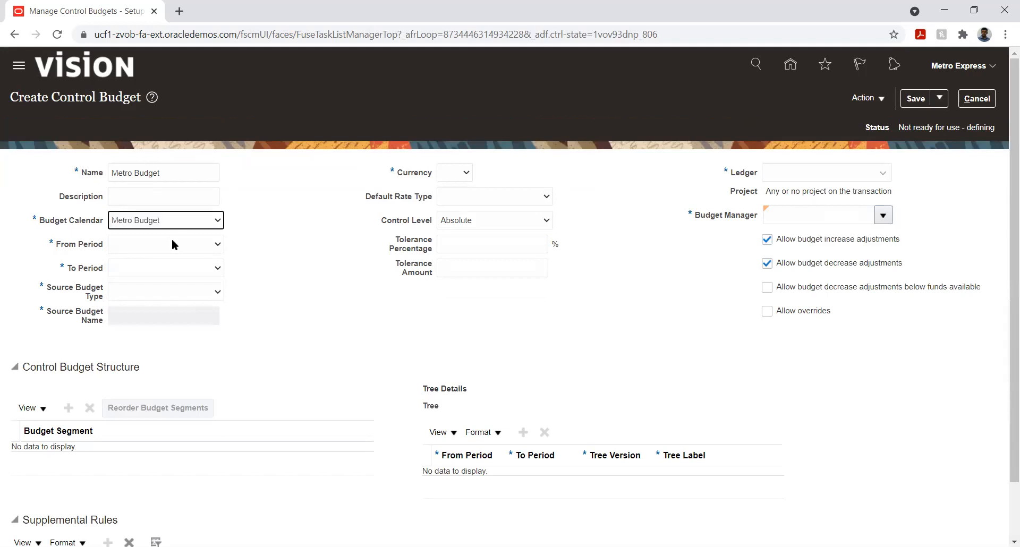
Set the control budget's period range from PRD_01-01 to PRD_12-01 and its source budget type to Other.
left_click(172, 240)
left_click(147, 268)
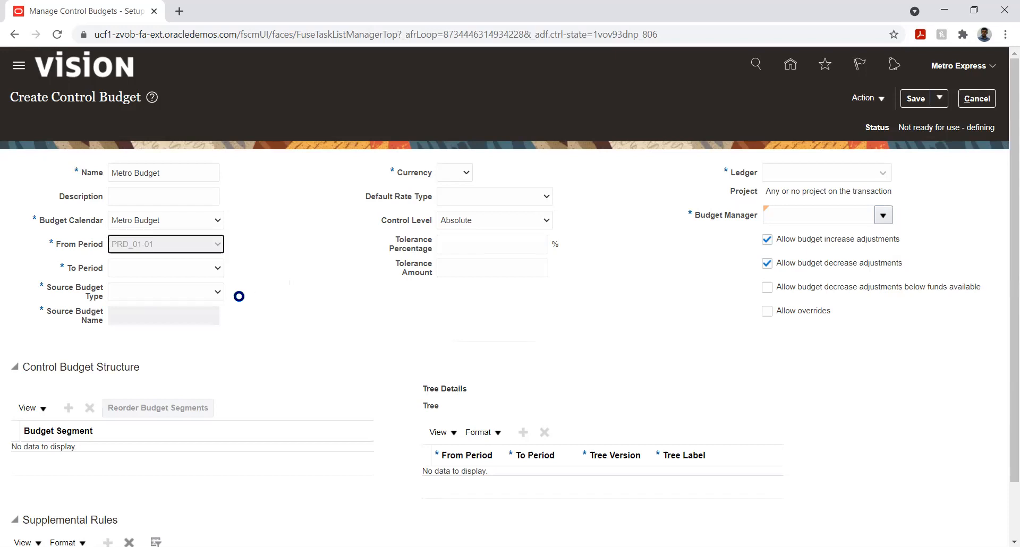
left_click(196, 272)
left_click(148, 404)
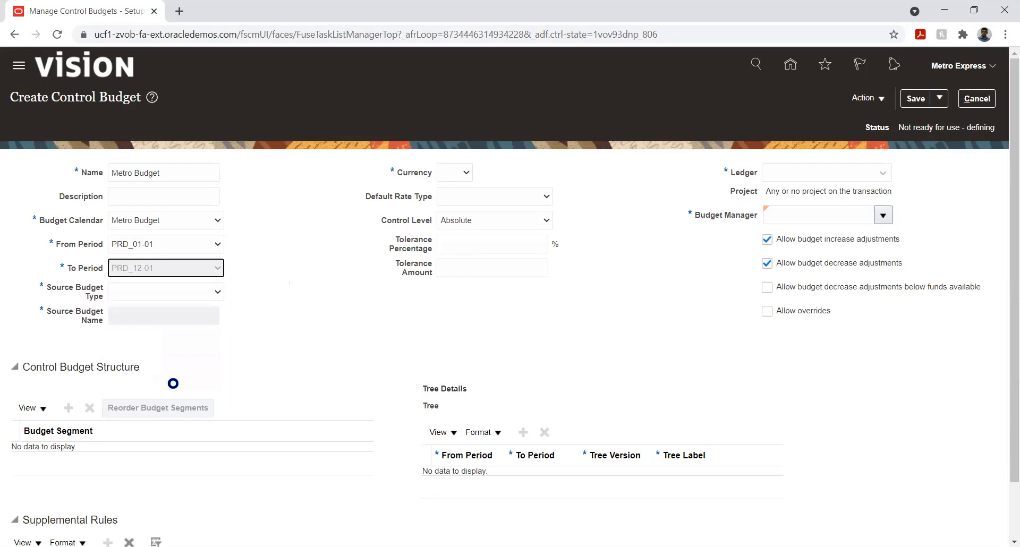
left_click(189, 298)
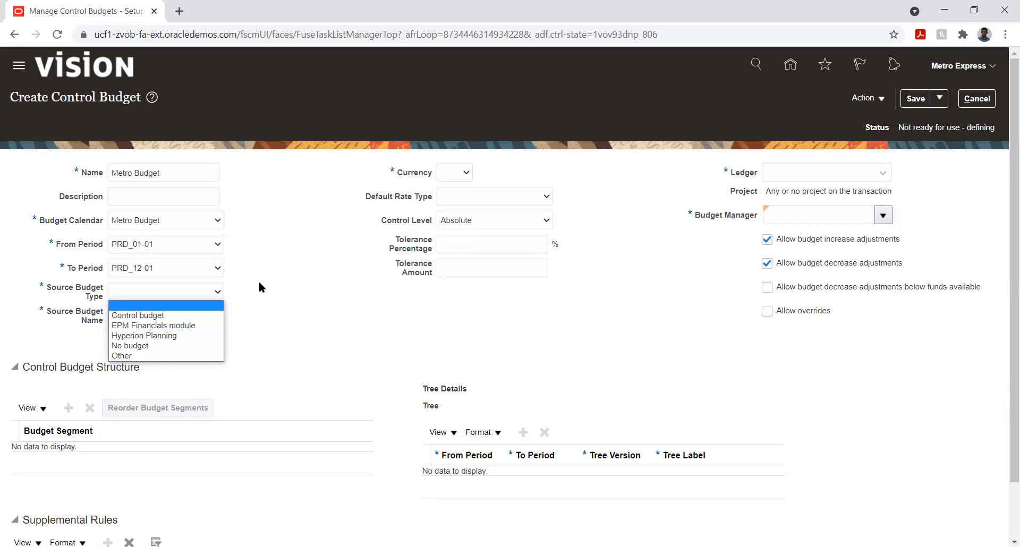
left_click(151, 356)
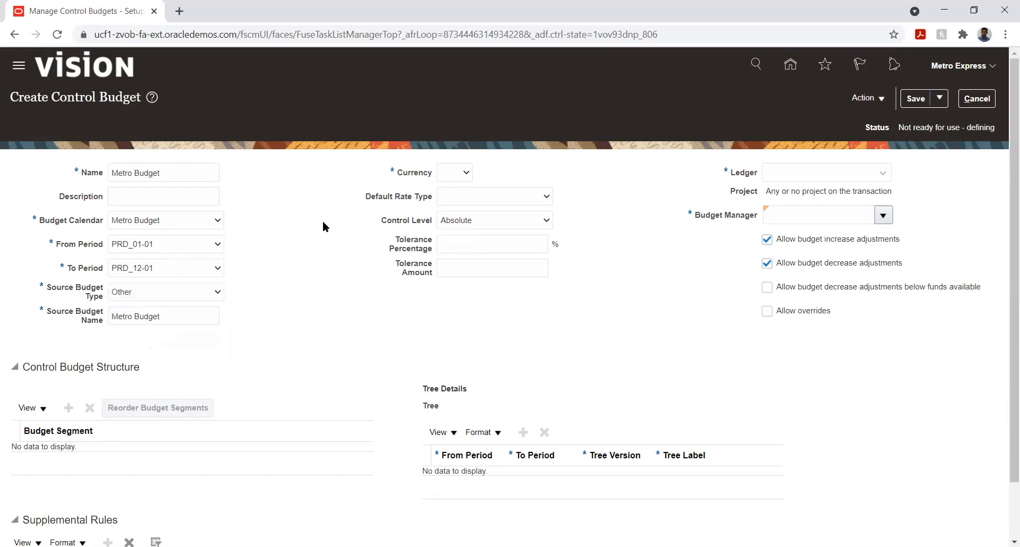
Set the control budget's currency to MUR.
left_click(457, 177)
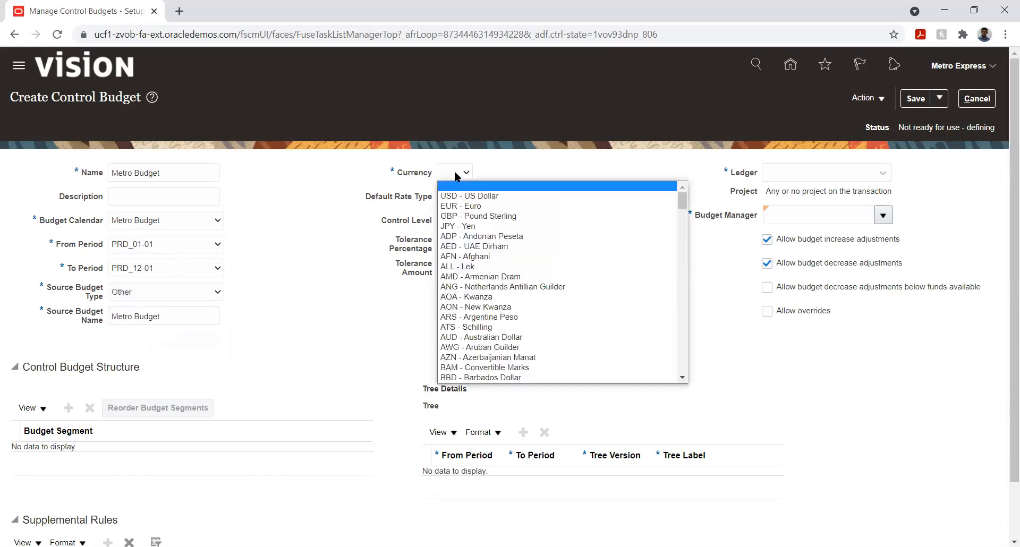
scroll(514, 253, "down", 15)
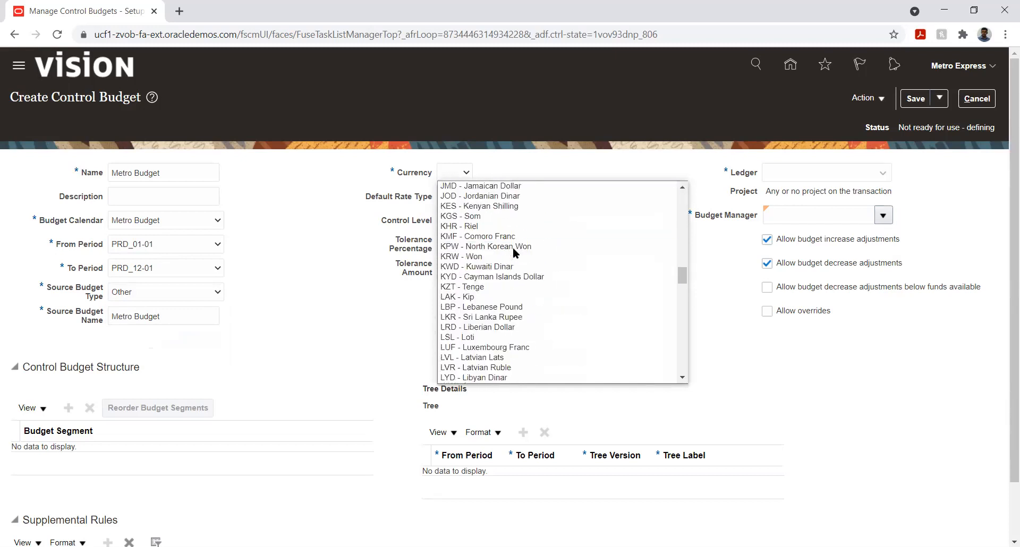
scroll(512, 253, "down", 20)
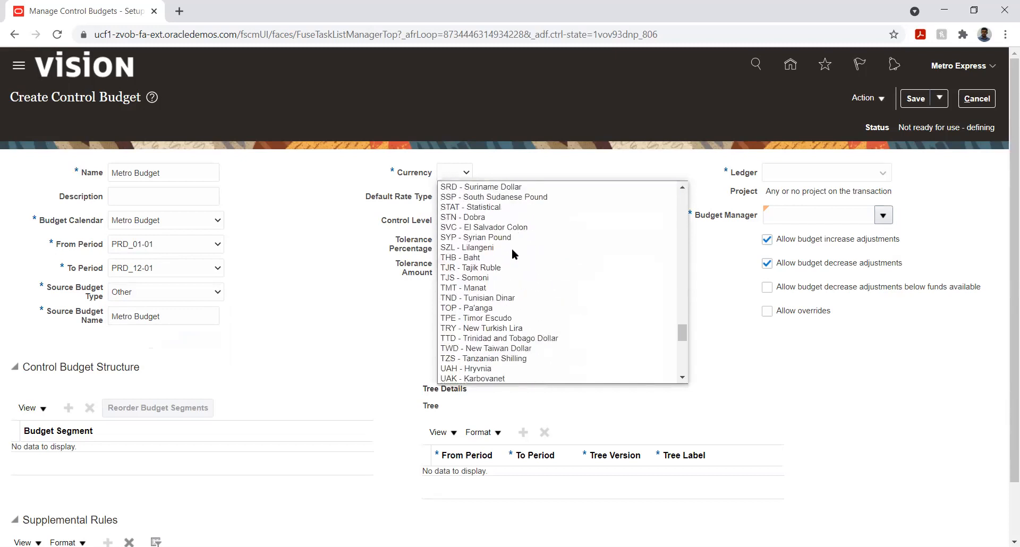
scroll(511, 253, "down", 3)
key("m")
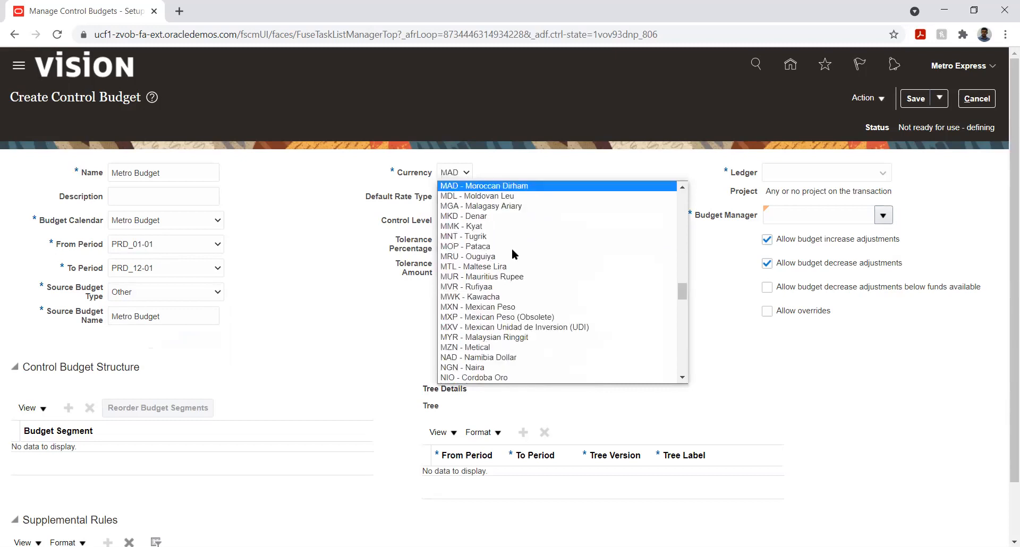
key("Down")
key("Down")
key("Down")
key("Down")
key("Down")
key("Down")
key("Down")
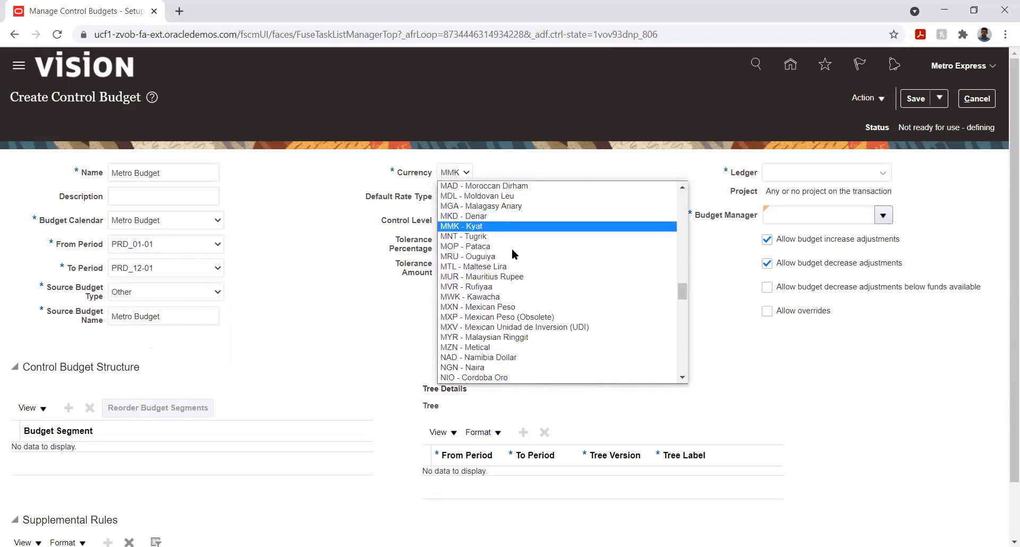
key("Down")
key("Down")
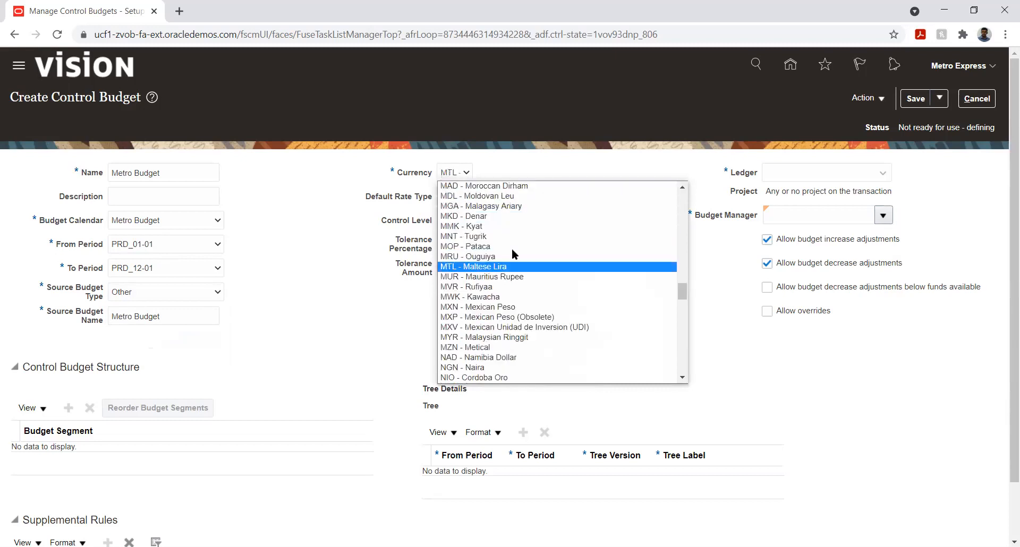
key("Return")
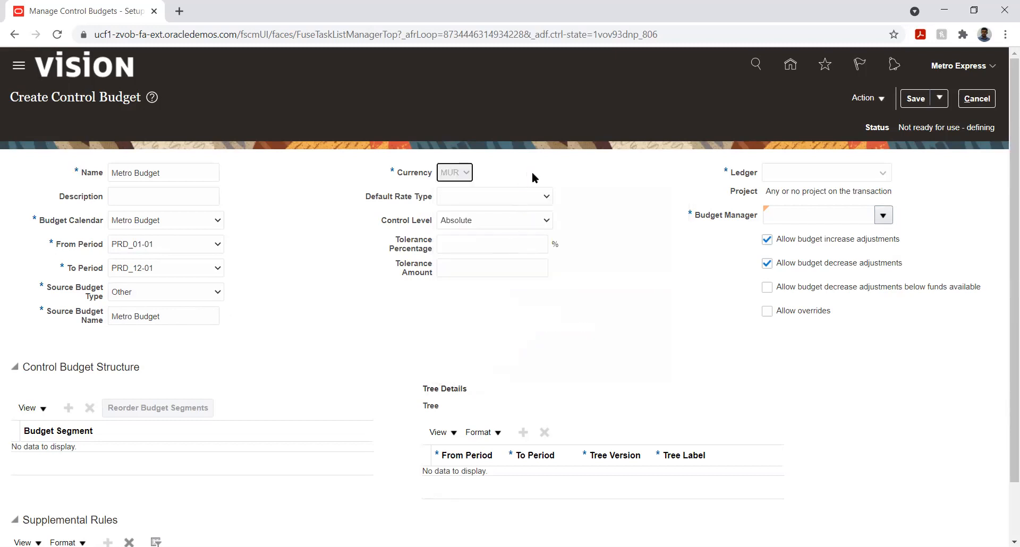
Set the default rate type to Corporate and the control level to Absolute, without entering any tolerances.
left_click(536, 199)
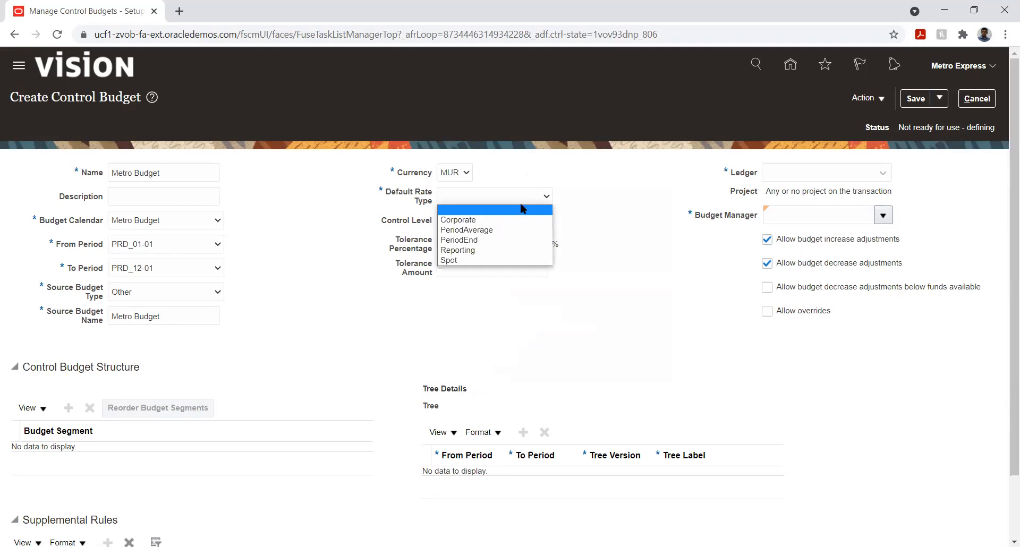
left_click(499, 219)
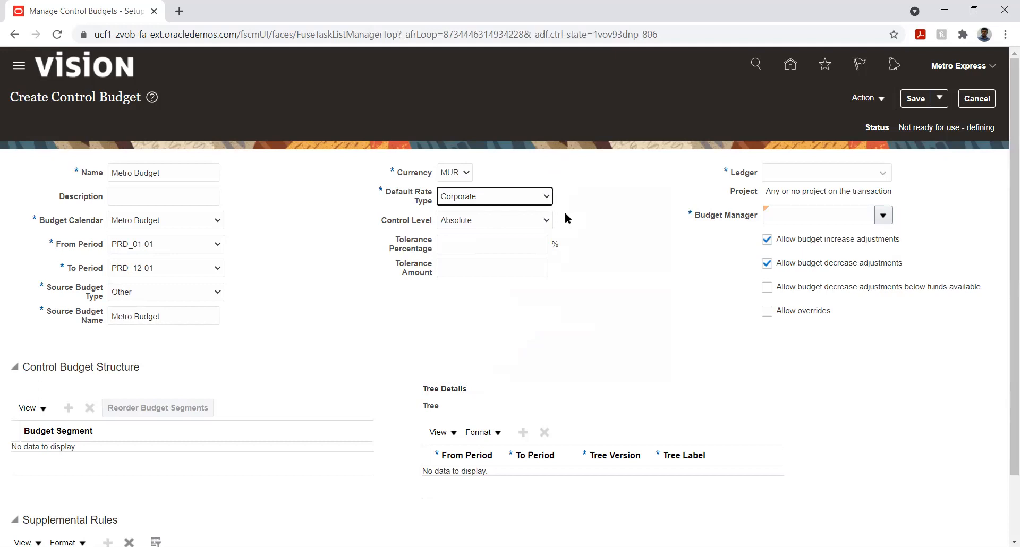
left_click(519, 219)
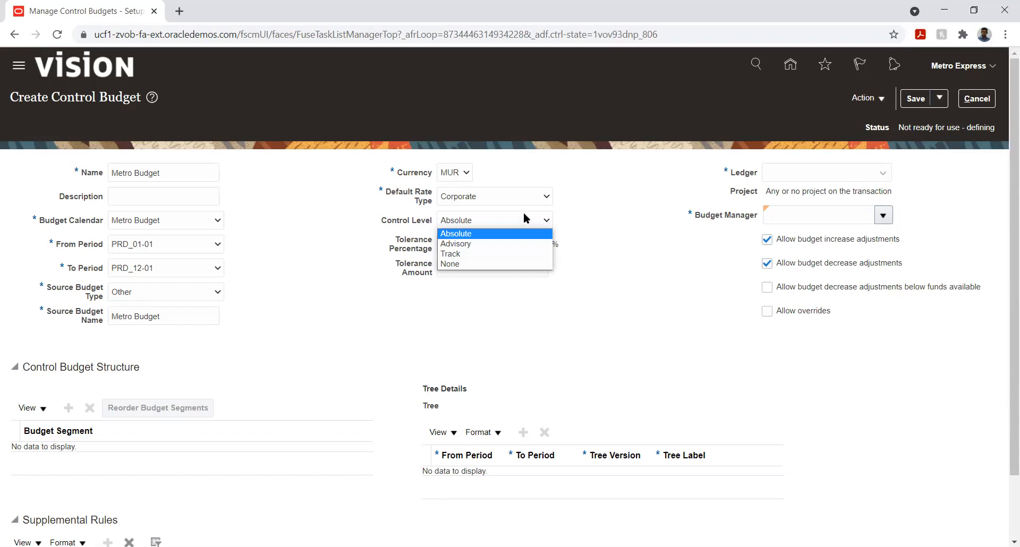
left_click(476, 234)
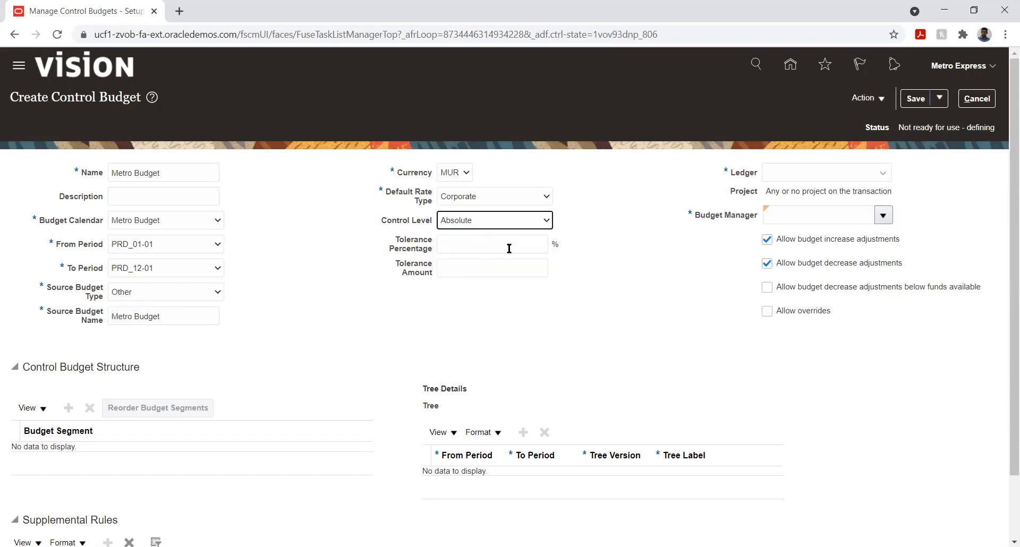
left_click(640, 260)
left_click(460, 248)
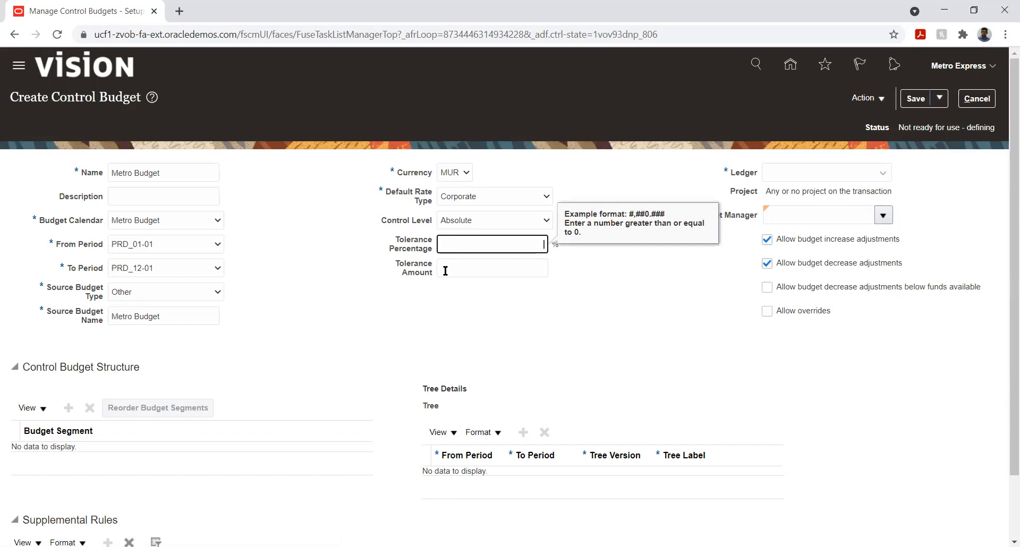
left_click(530, 300)
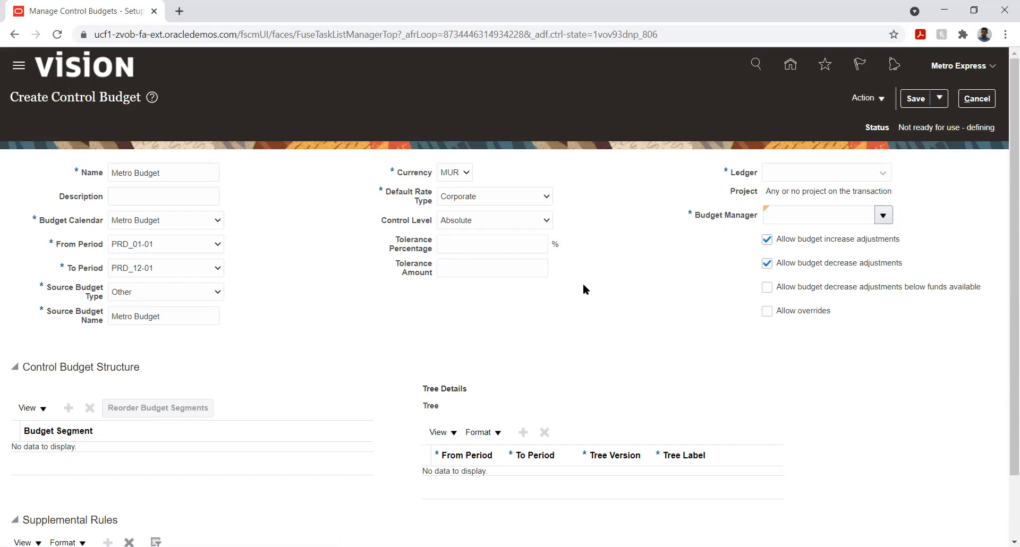
Assign the control budget to the Metro Express Mauritius PL ledger and select the first listed person as budget manager.
left_click(851, 177)
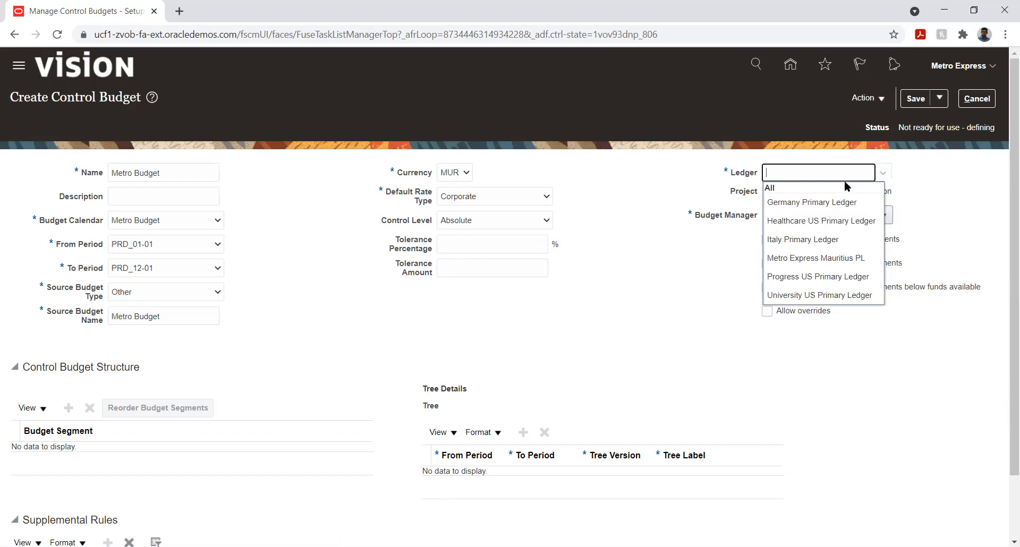
type("met")
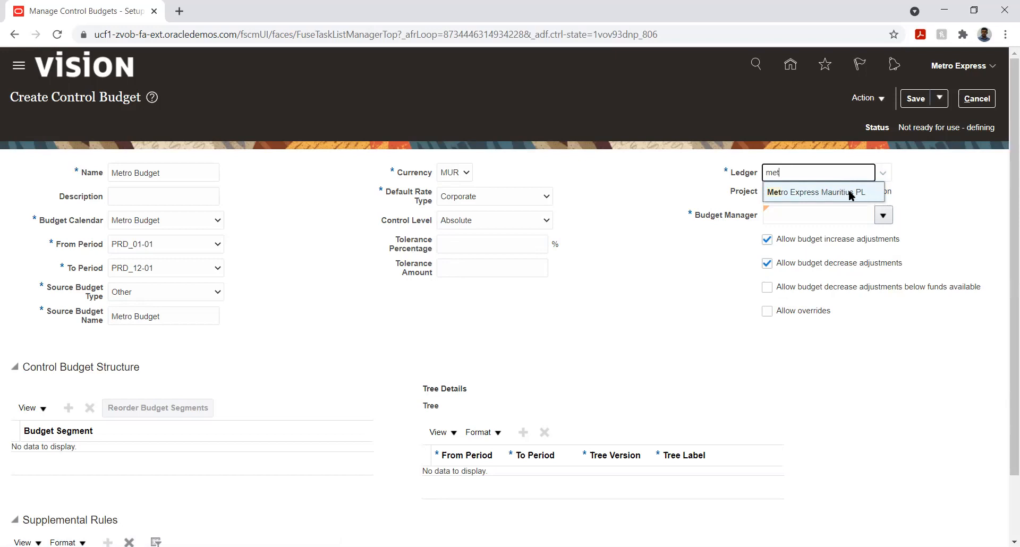
left_click(825, 191)
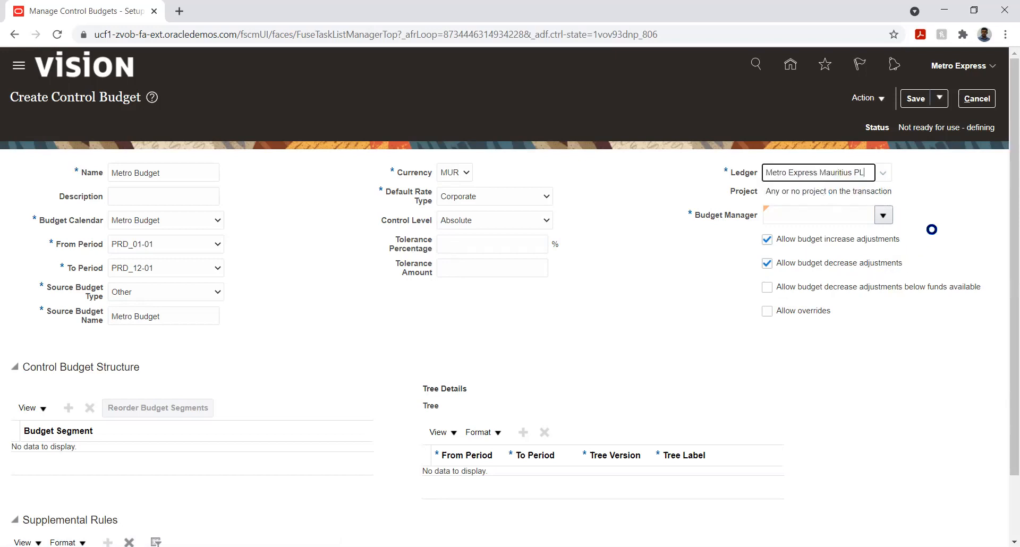
left_click(882, 215)
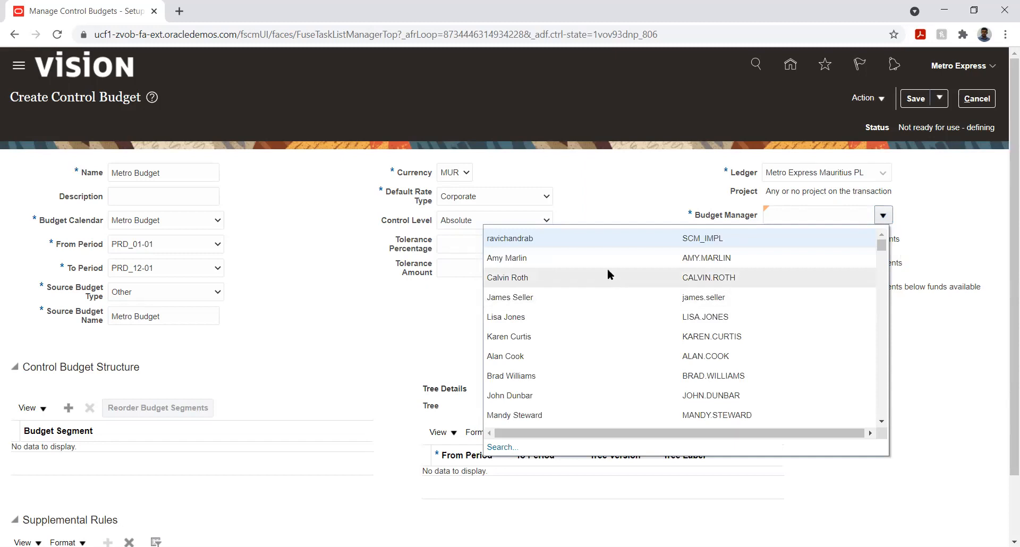
left_click(553, 237)
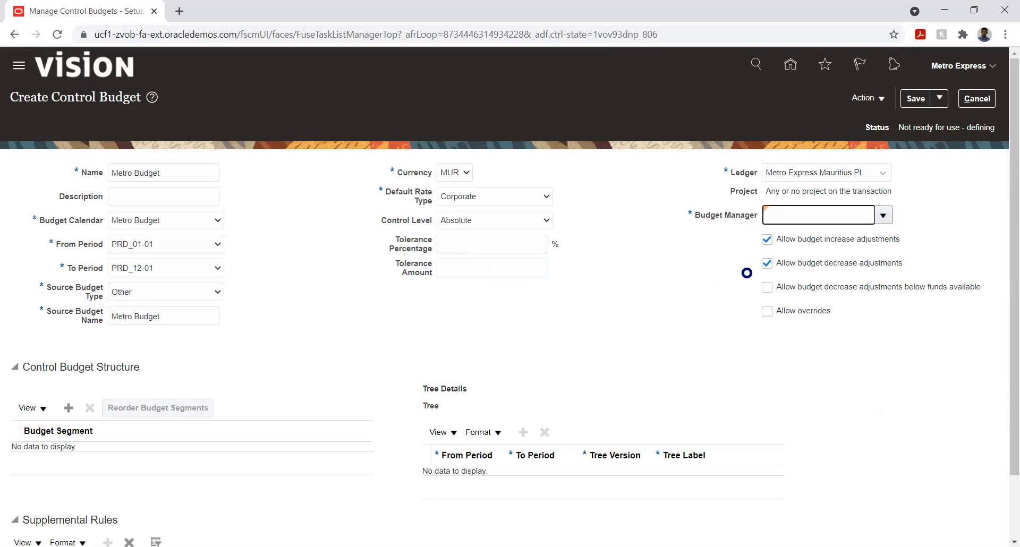
left_click(691, 291)
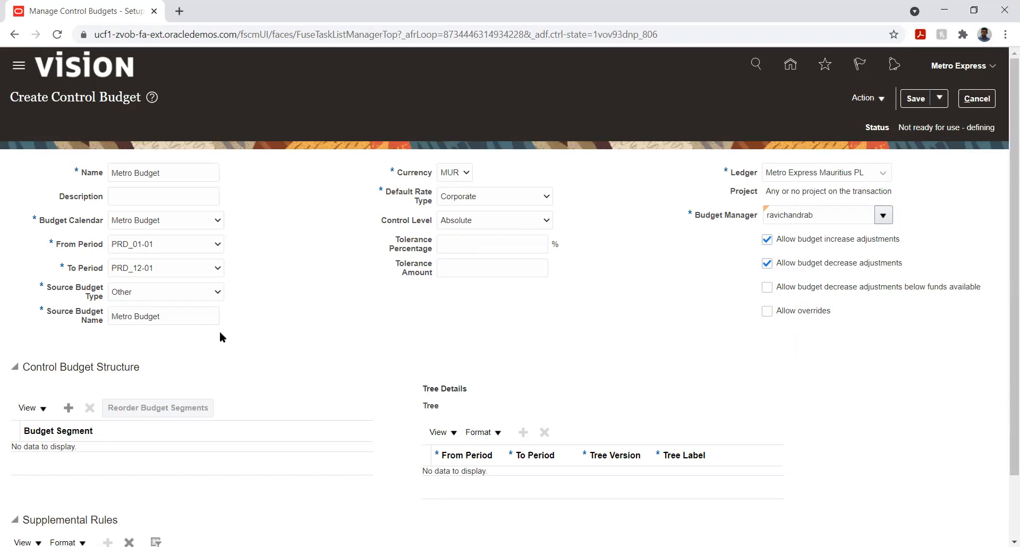
Add Account as a budget segment in the control budget structure.
scroll(221, 334, "down", 2)
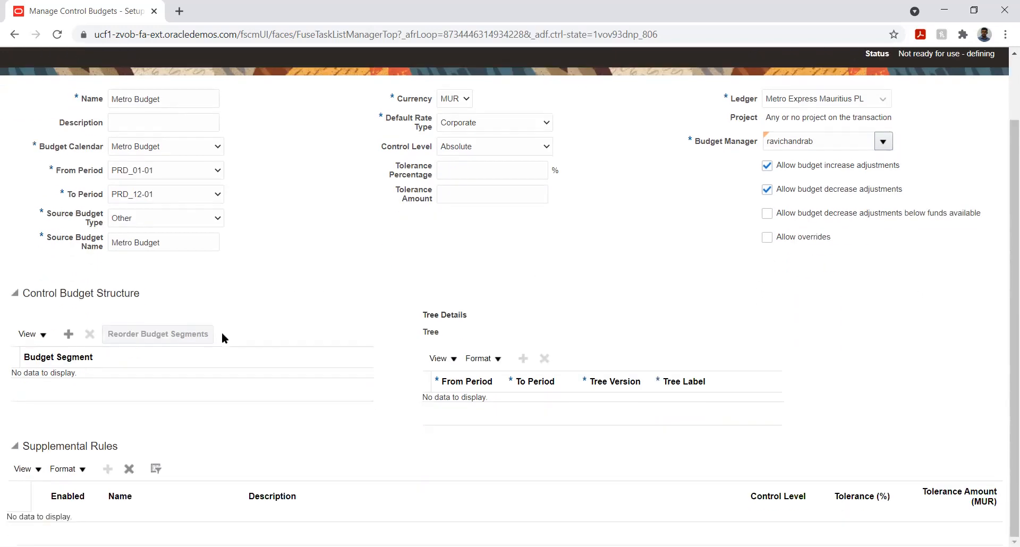
left_click(68, 334)
left_click(240, 383)
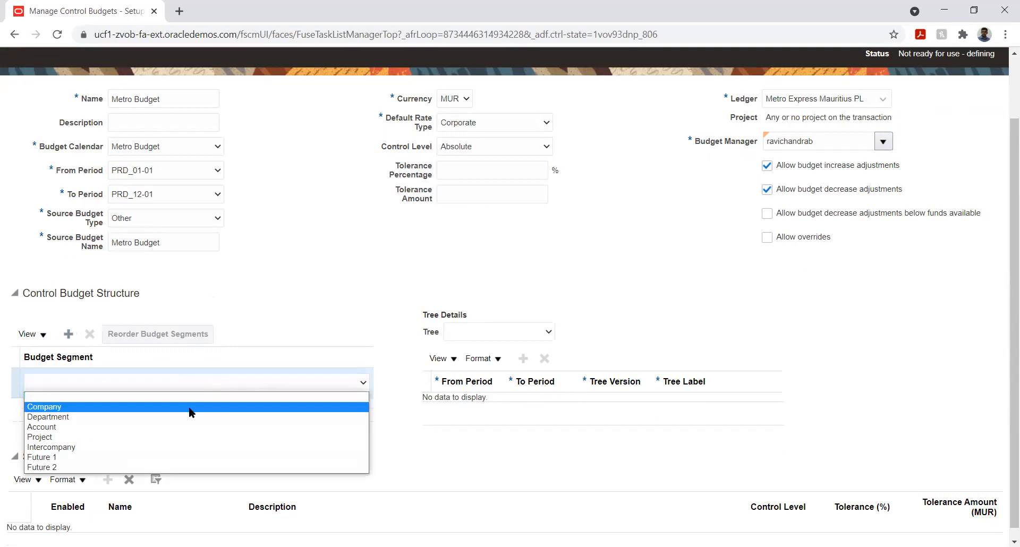
left_click(188, 425)
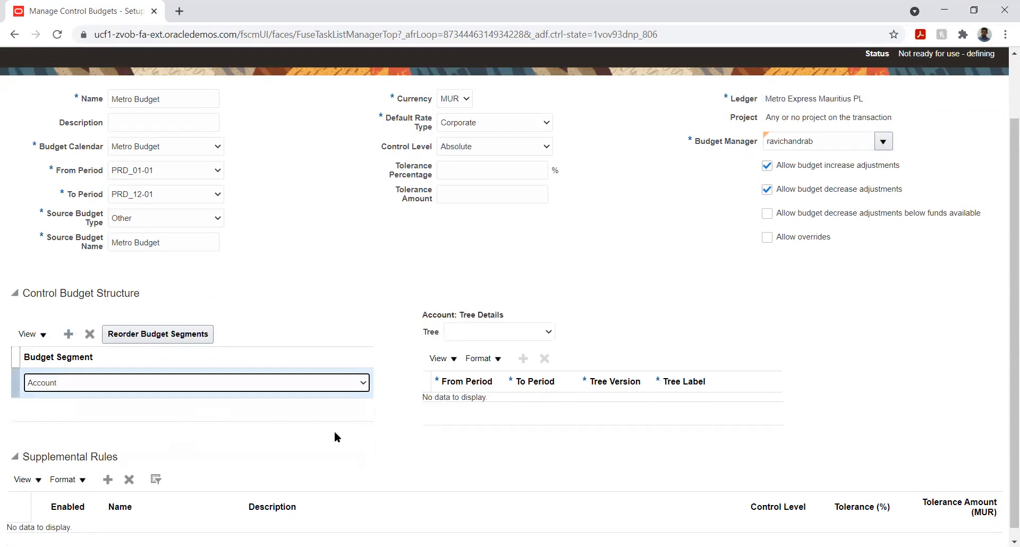
left_click(306, 432)
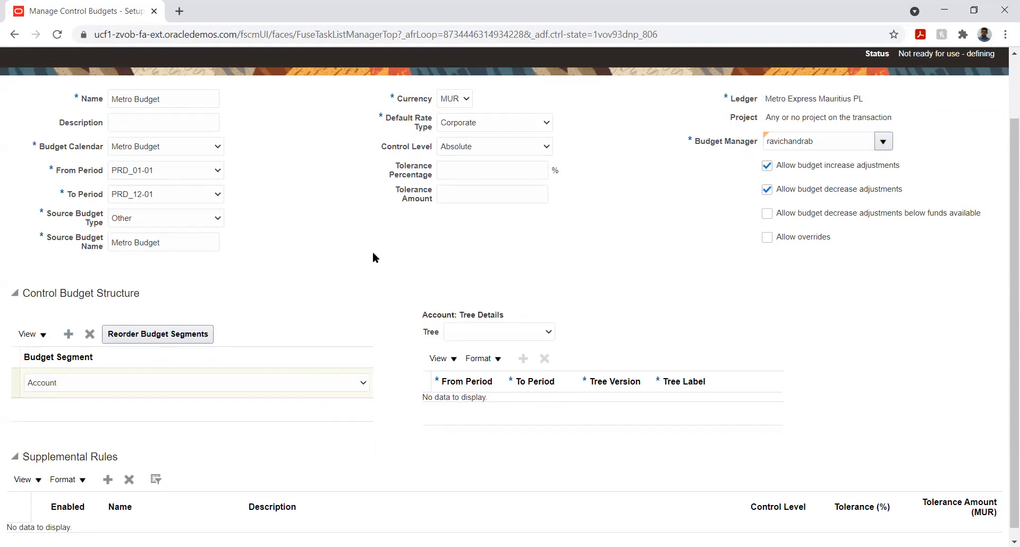
Start a new supplemental rule for the control budget and name it Metro Express.
scroll(372, 254, "down", 1)
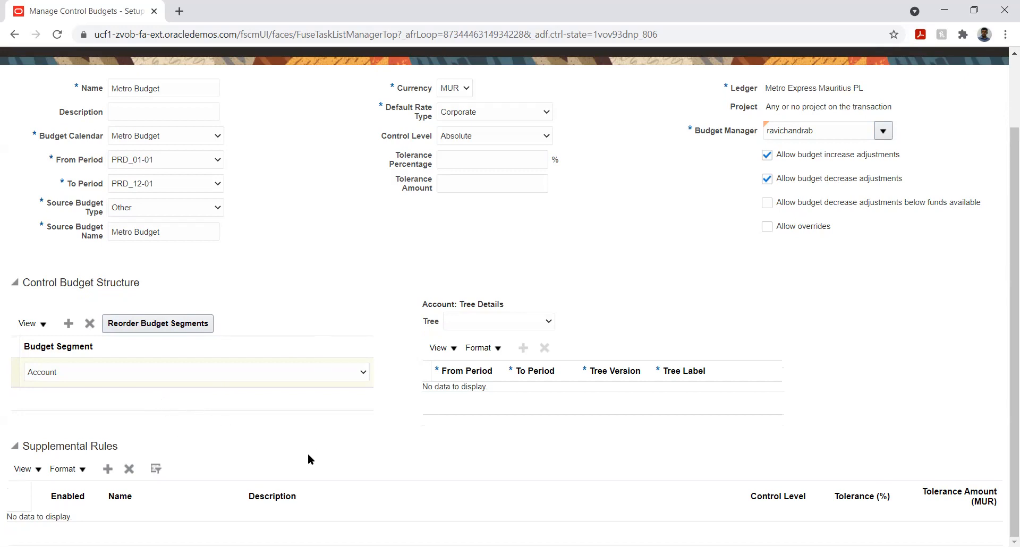
left_click(106, 470)
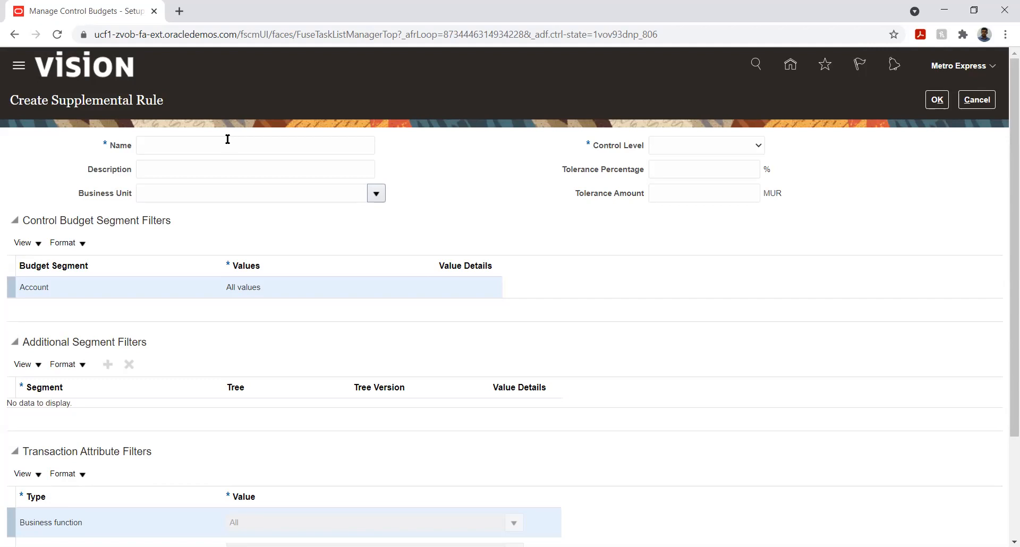
left_click(197, 142)
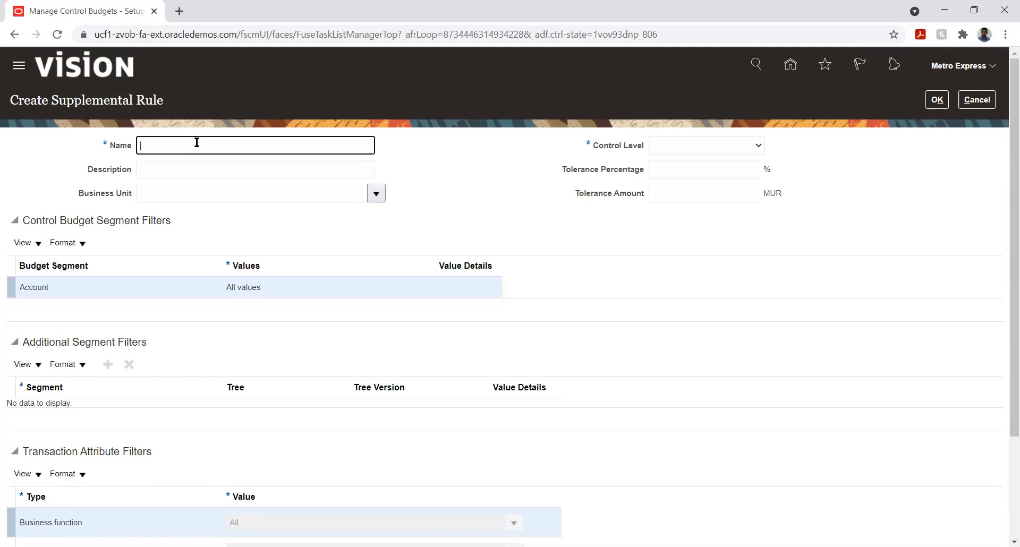
type("Metro")
type("Express")
key("Tab")
key("Tab")
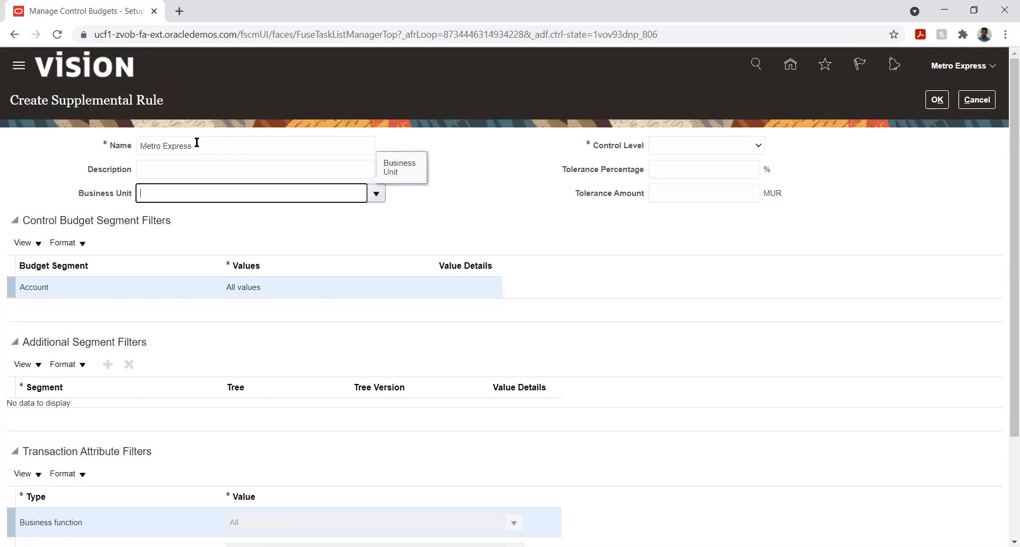
left_click(378, 196)
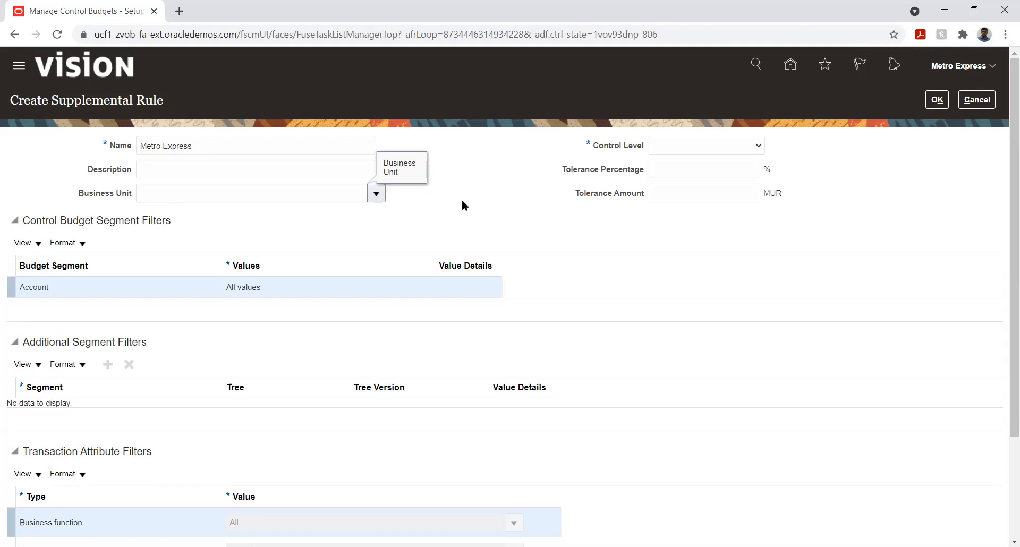
left_click(663, 146)
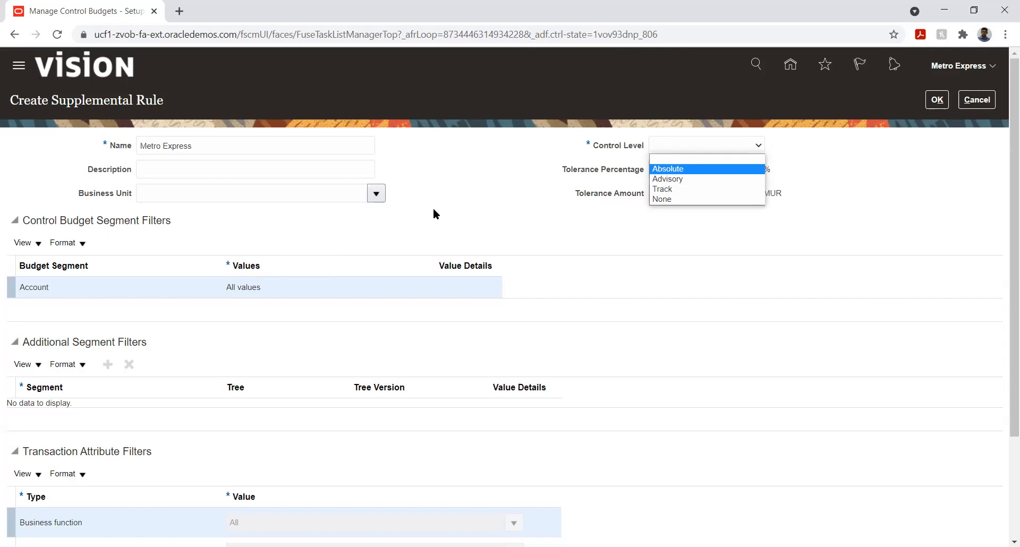
left_click(449, 191)
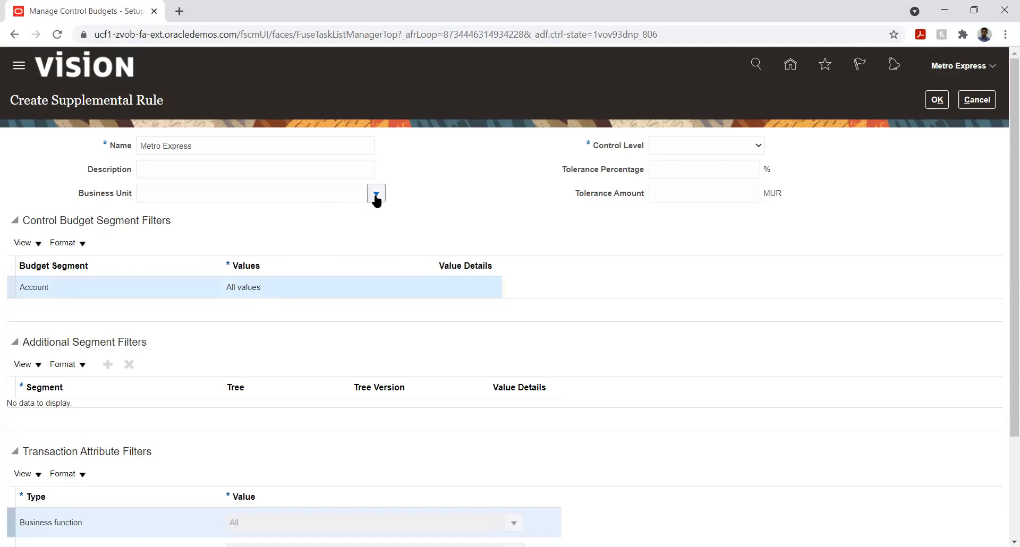
left_click(38, 243)
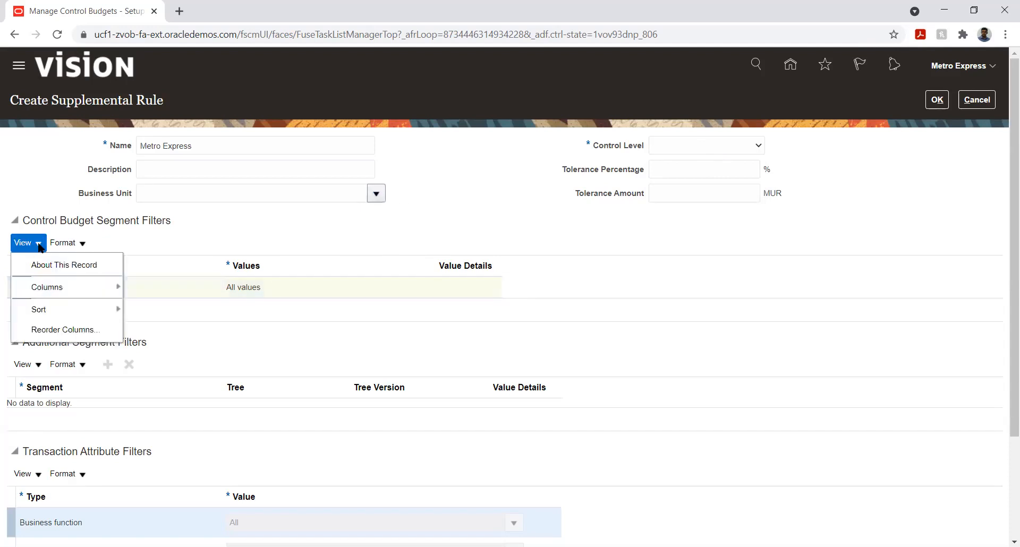
left_click(197, 239)
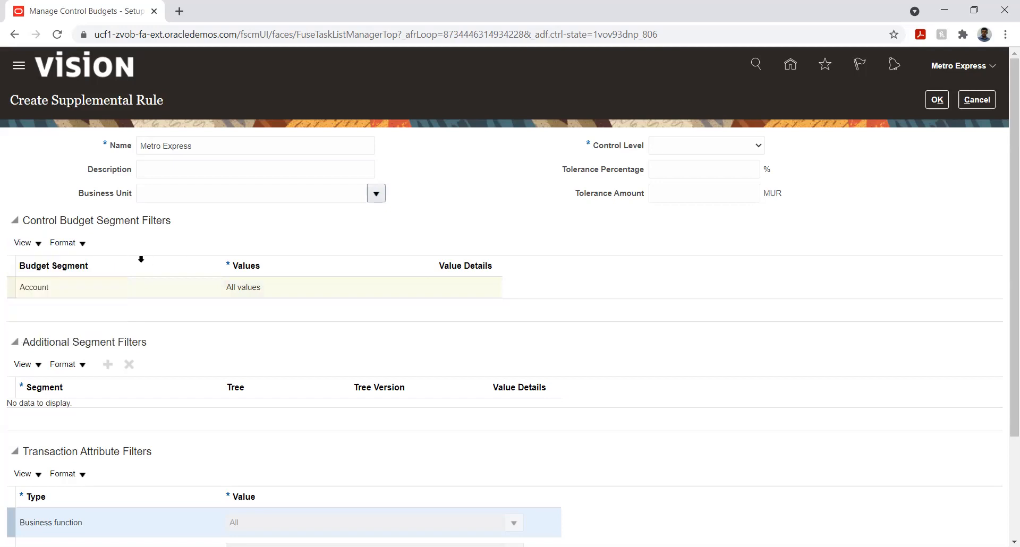
left_click(195, 291)
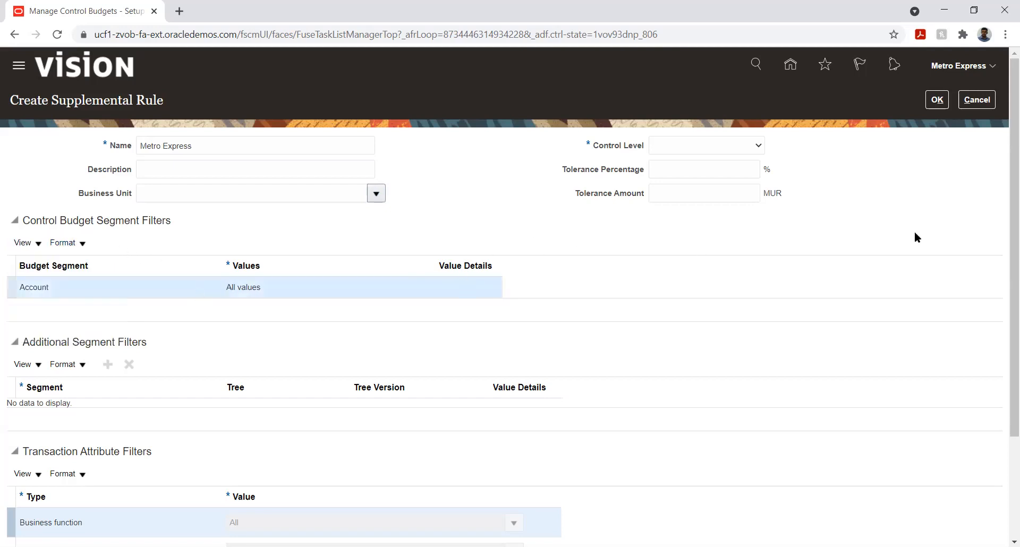
Set the supplemental rule's control level to Advisory.
left_click(756, 146)
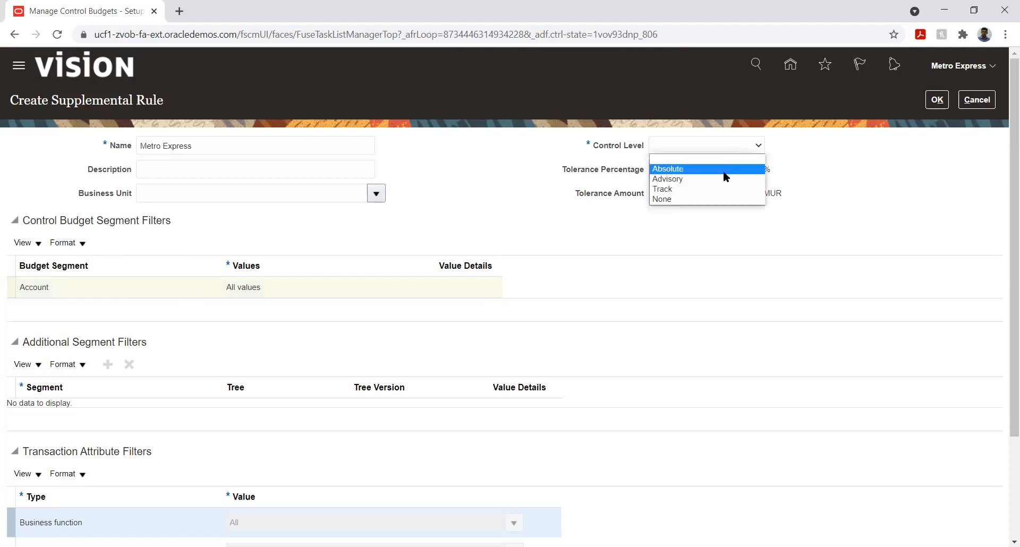
left_click(723, 180)
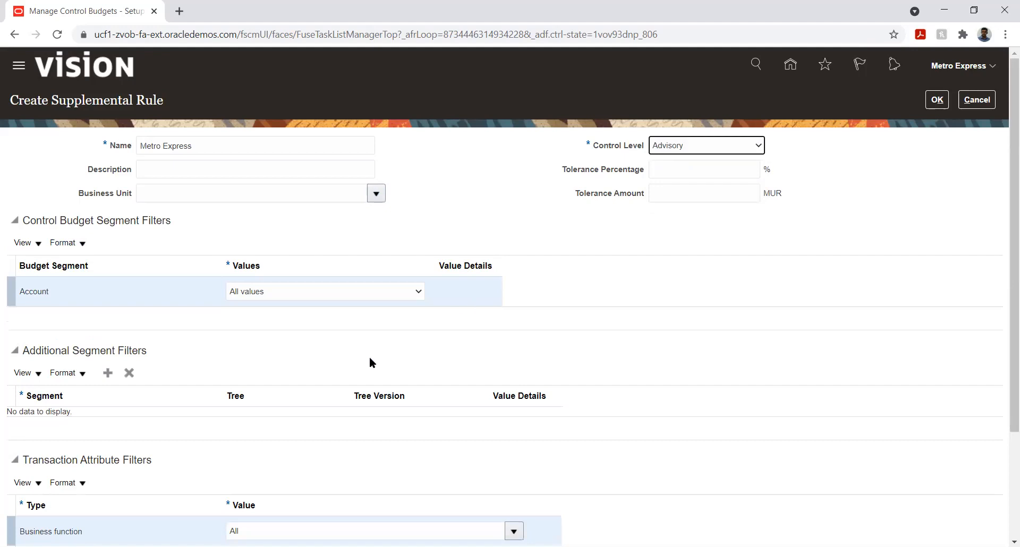
Try to restrict the supplemental rule's Account filter to specific values, and reload the hung page.
left_click(358, 290)
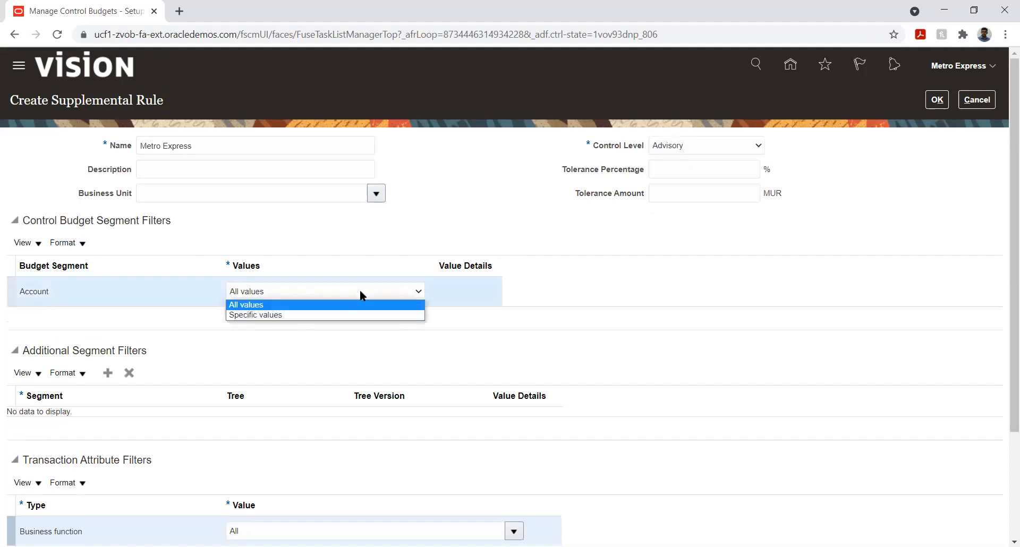
left_click(353, 317)
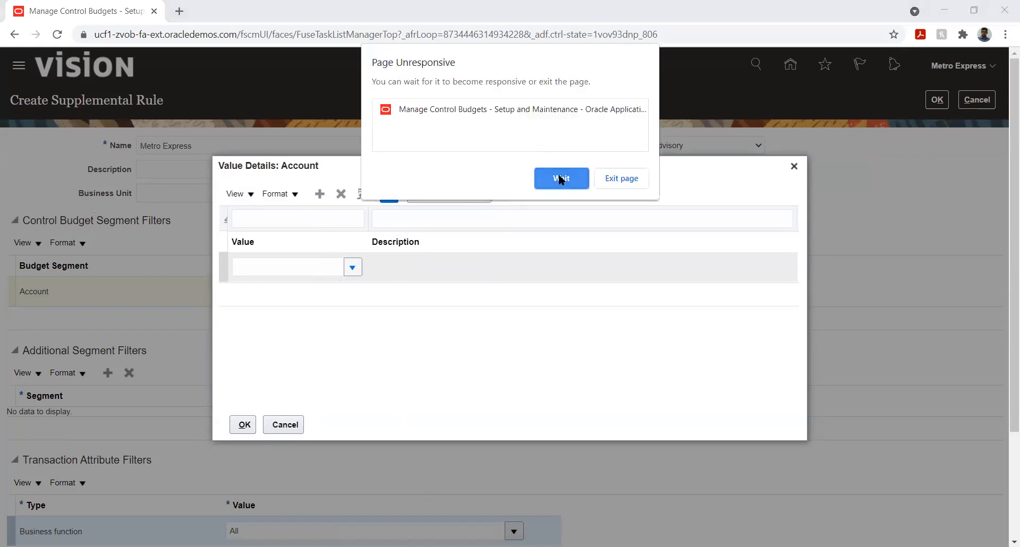
left_click(560, 179)
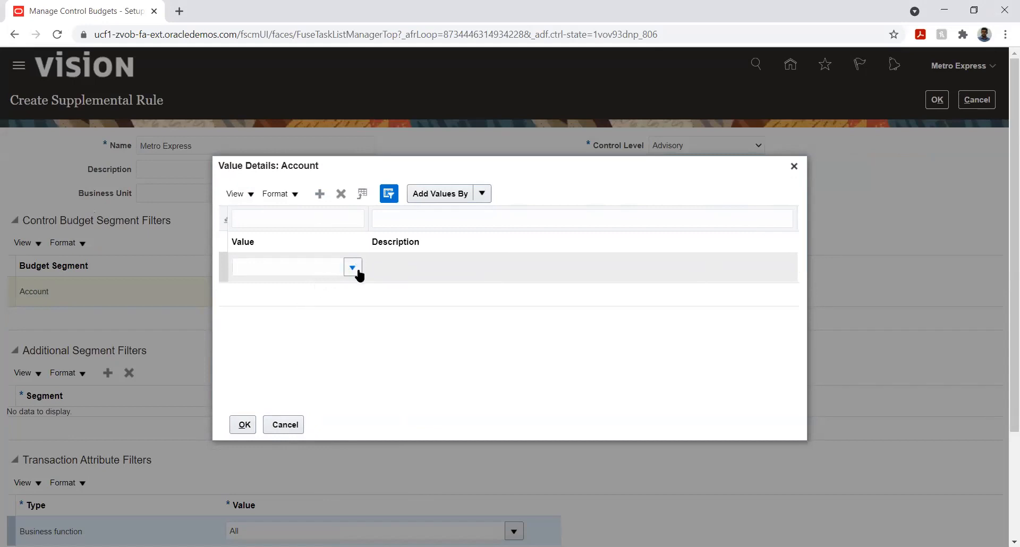
left_click(56, 35)
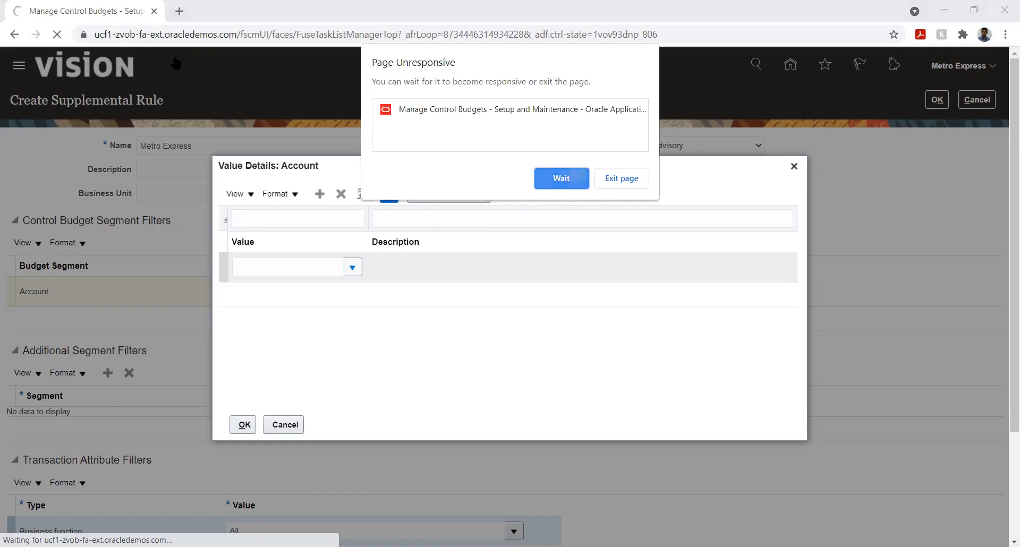
left_click(572, 175)
left_click(141, 34)
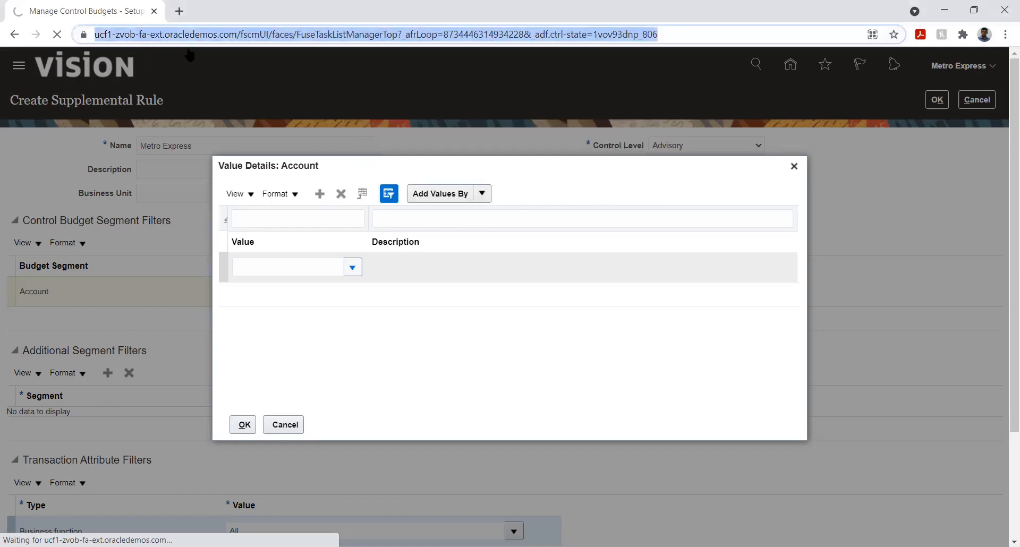
left_click(240, 34)
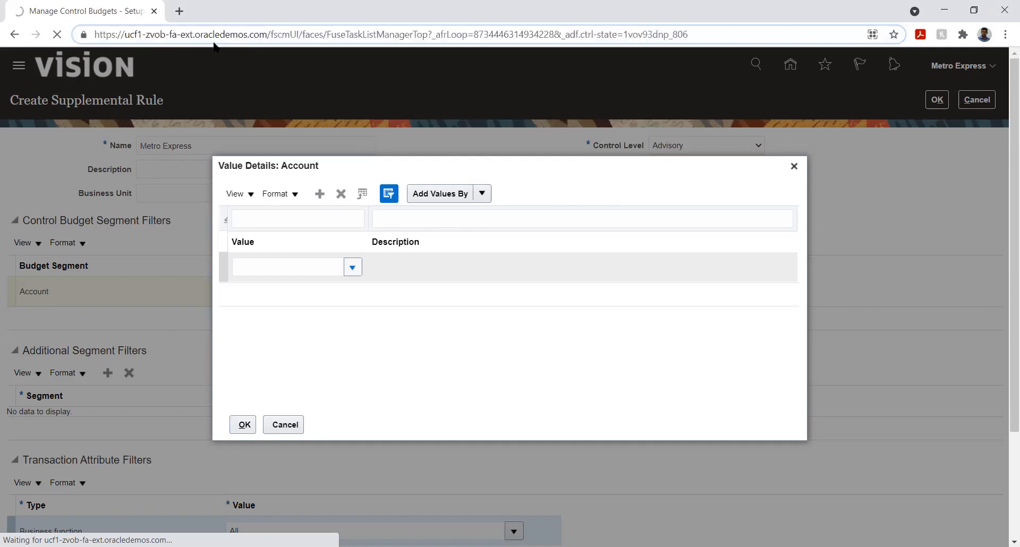
left_click_drag(268, 34, 18, 48)
key("ctrl+c")
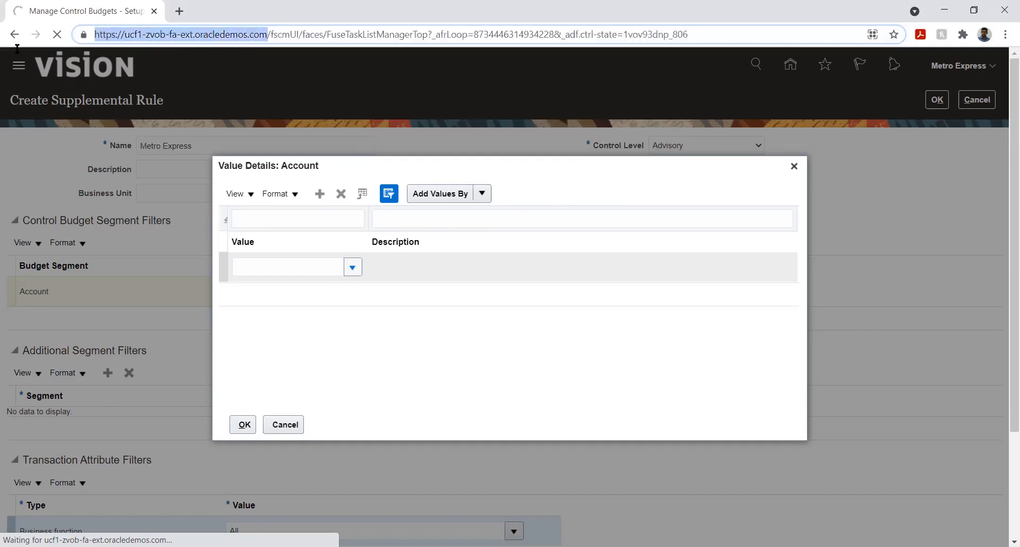
left_click(179, 10)
key("ctrl+v")
key("Return")
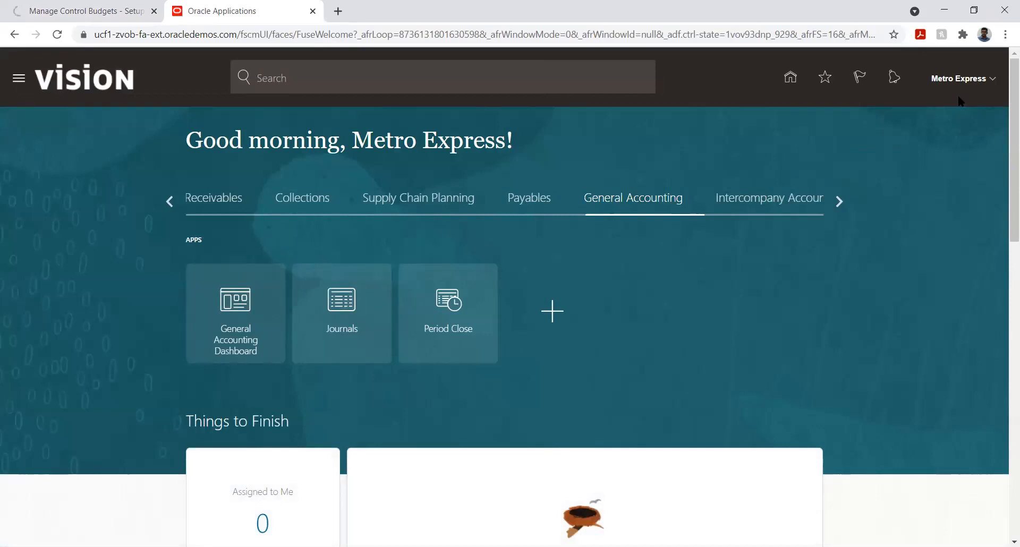
Go to Setup and Maintenance and close the old Manage Control Budgets browser tab.
left_click(990, 81)
left_click(763, 271)
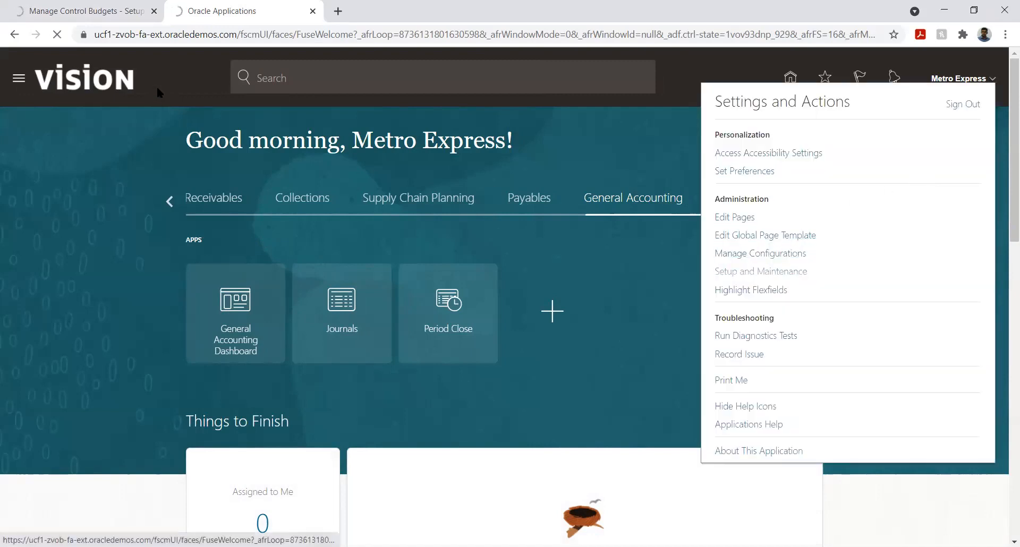
left_click(154, 11)
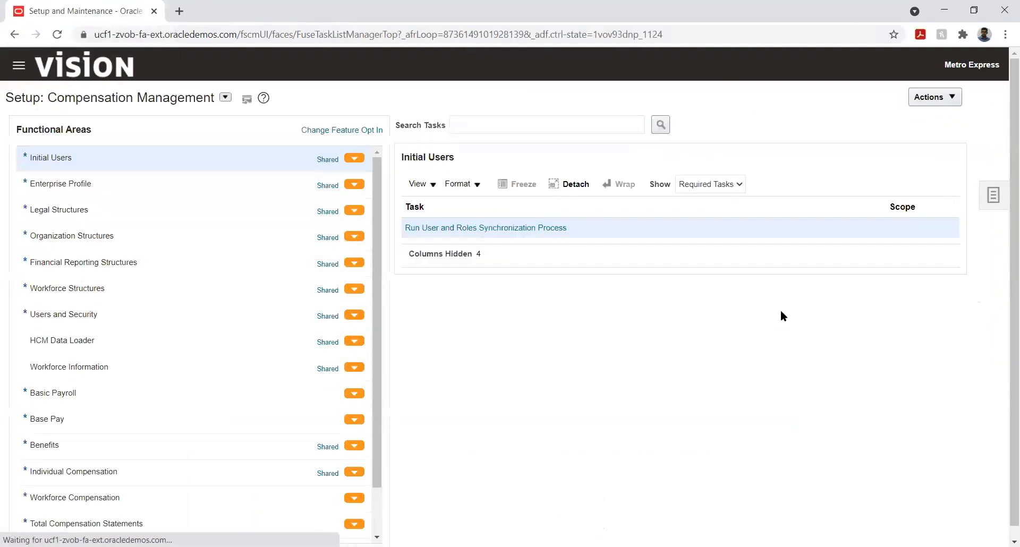
Search the implementation projects for Metro and open the Metro Express Limited Implementation Project.
left_click(992, 194)
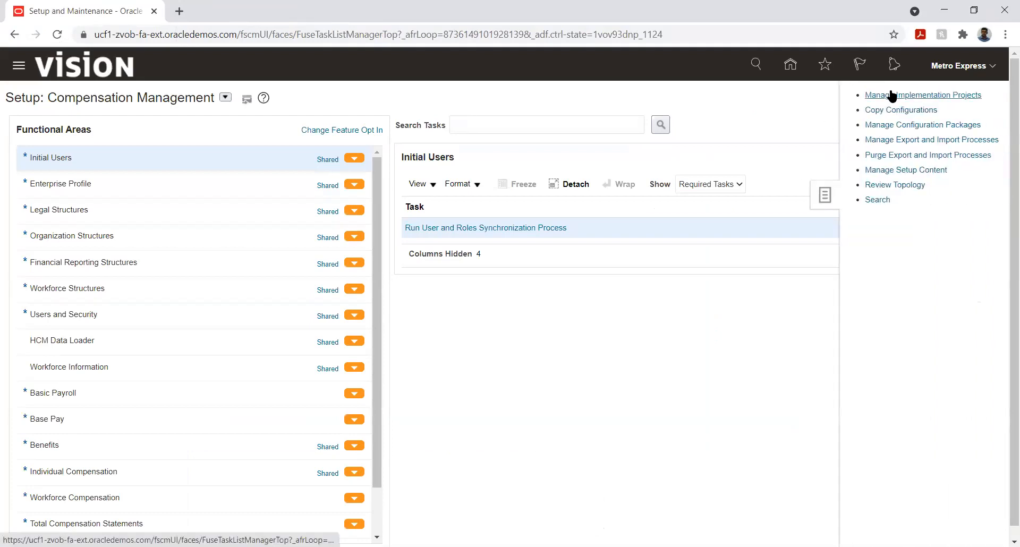
left_click(874, 97)
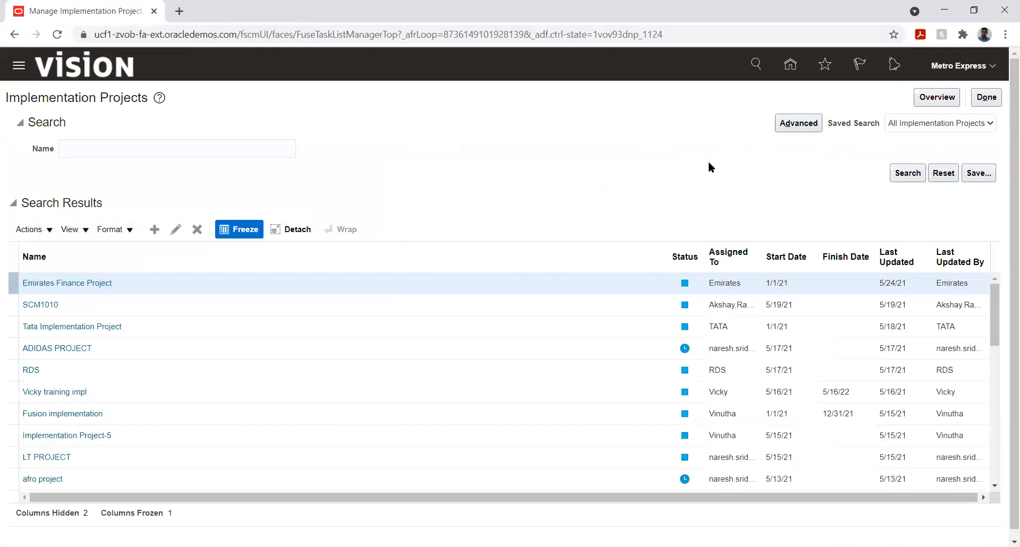
left_click(125, 149)
type("Metro")
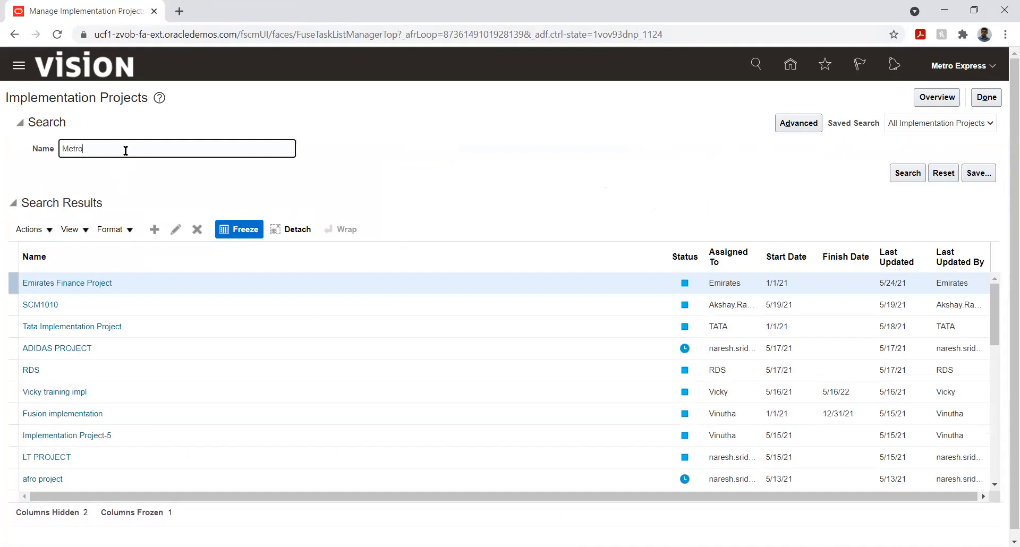
key("Return")
left_click(133, 282)
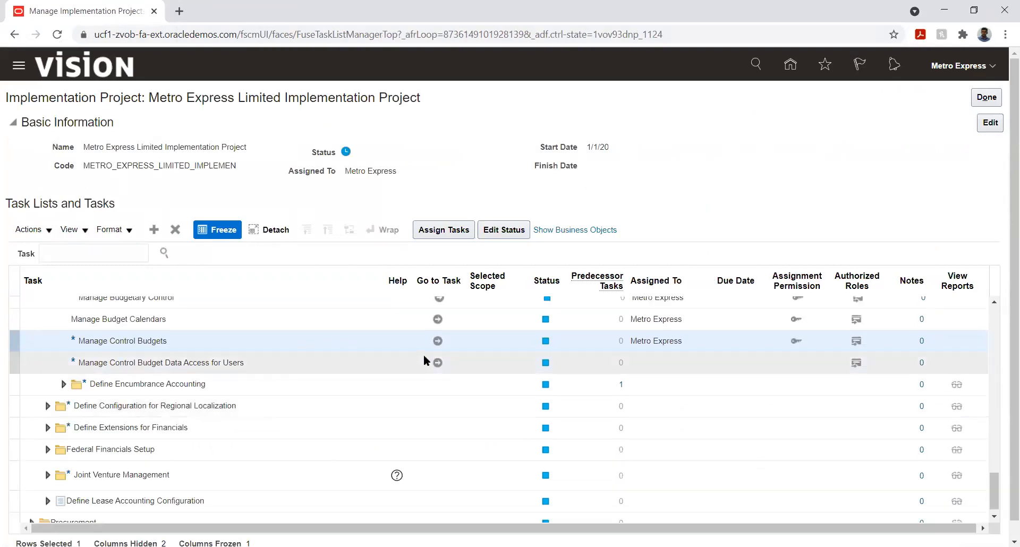
Start a new control budget from the project's Manage Control Budgets task and name it Metro Budget.
left_click(439, 341)
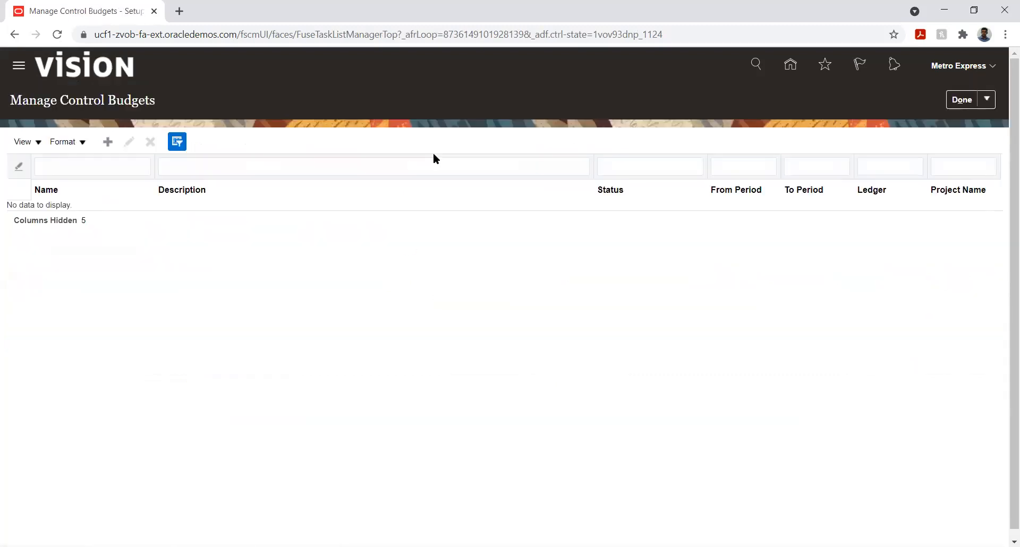
left_click(105, 141)
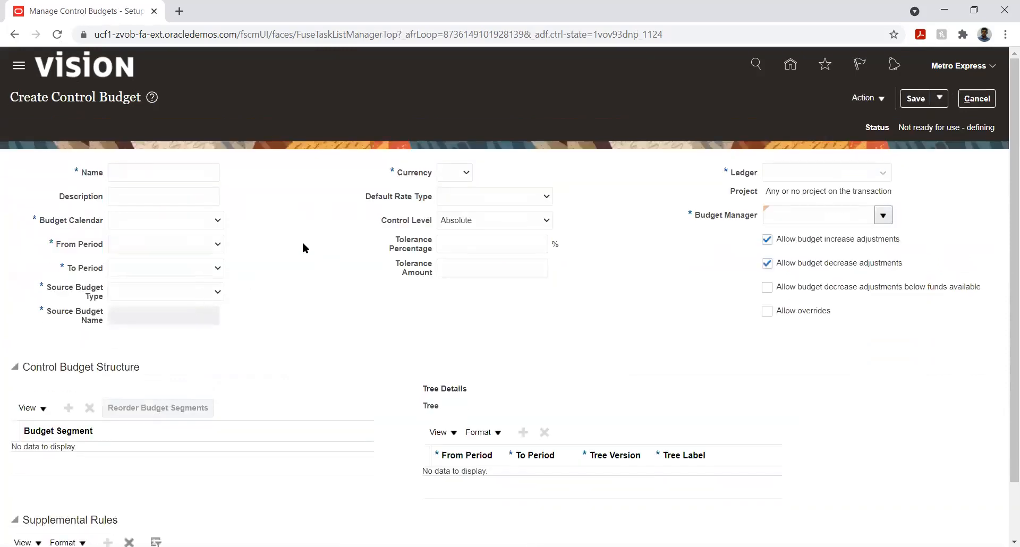
left_click(138, 174)
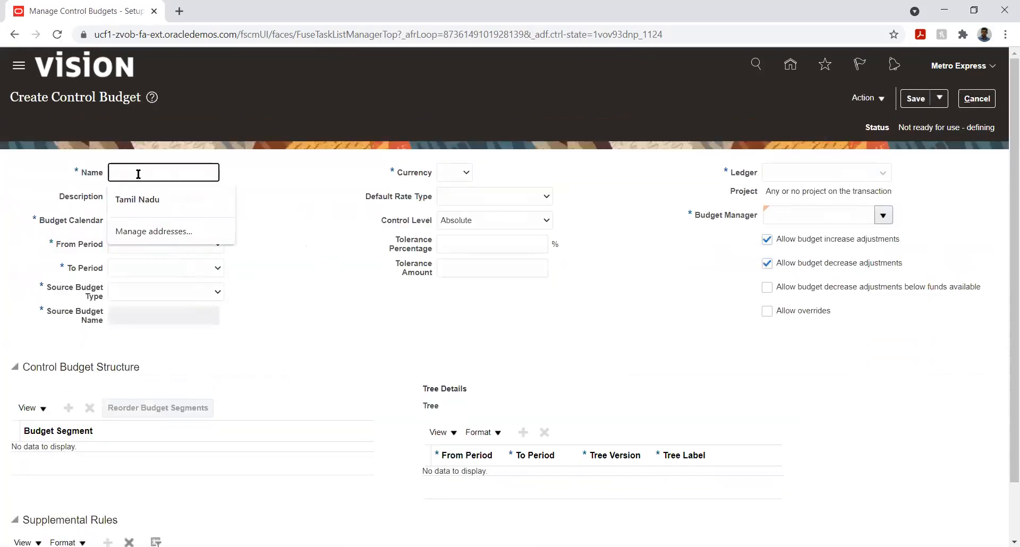
type("Me")
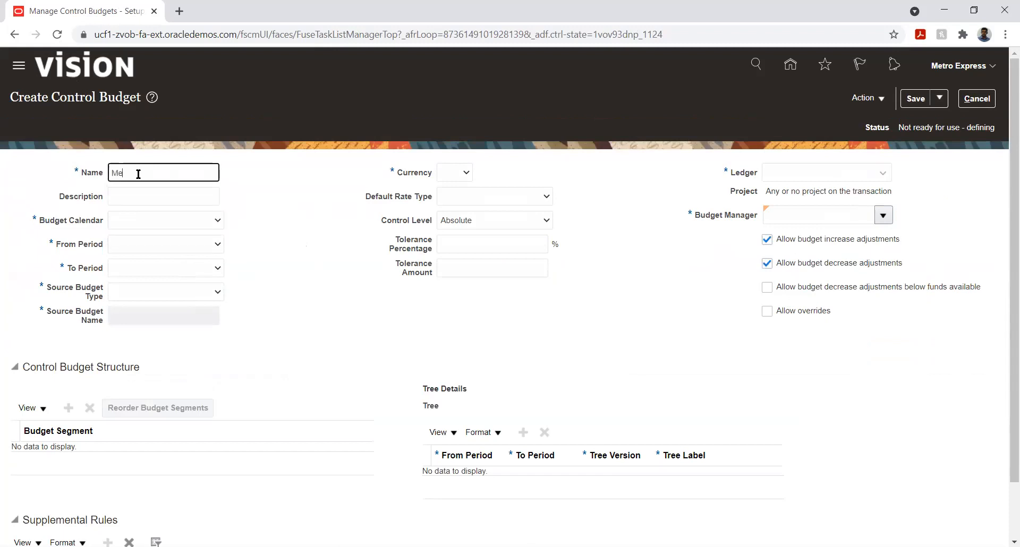
type("tro Budget")
key("Tab")
key("Tab")
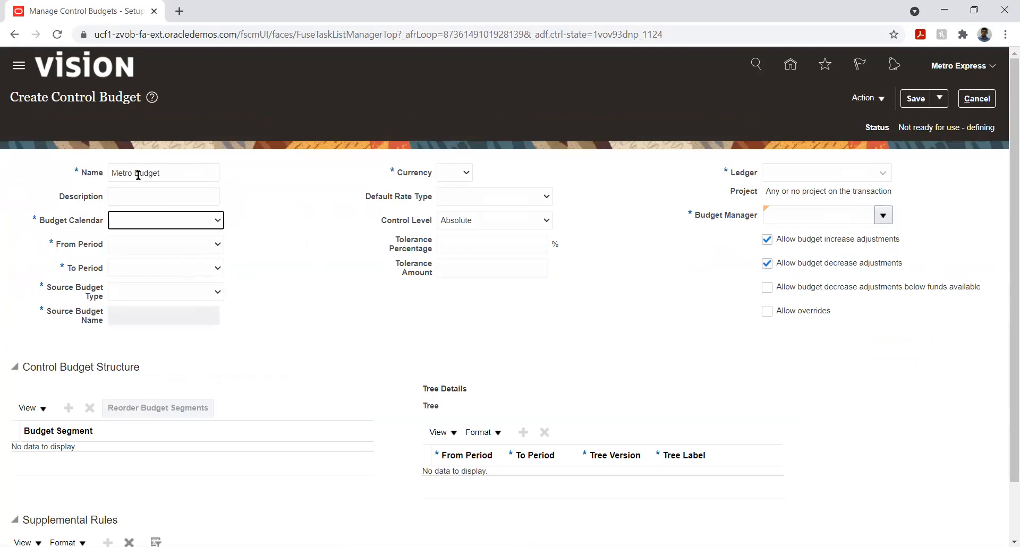
Assign the Metro Budget calendar with periods PRD_01-01 to PRD_12-01 and set the source budget type to Other.
key("Down")
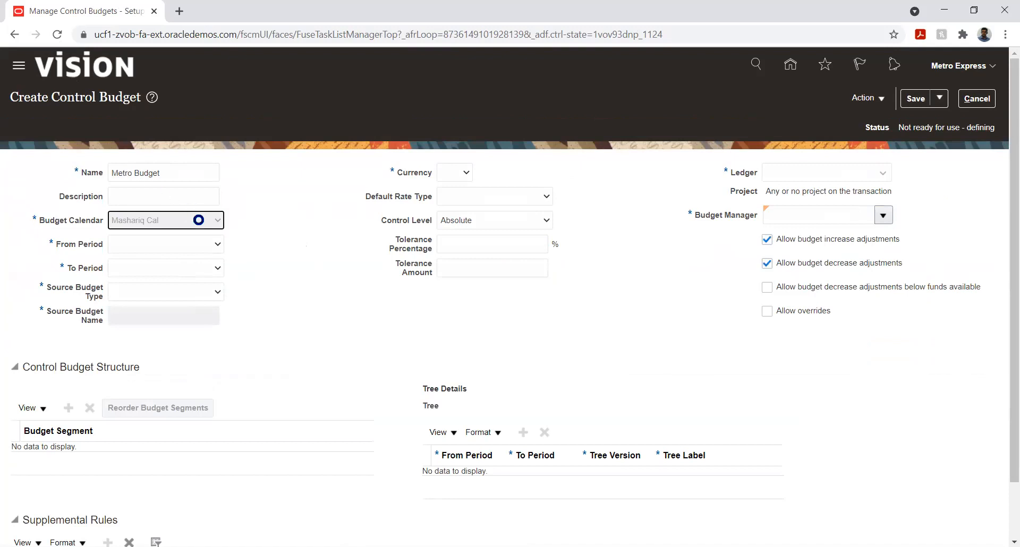
key("Down")
left_click(174, 244)
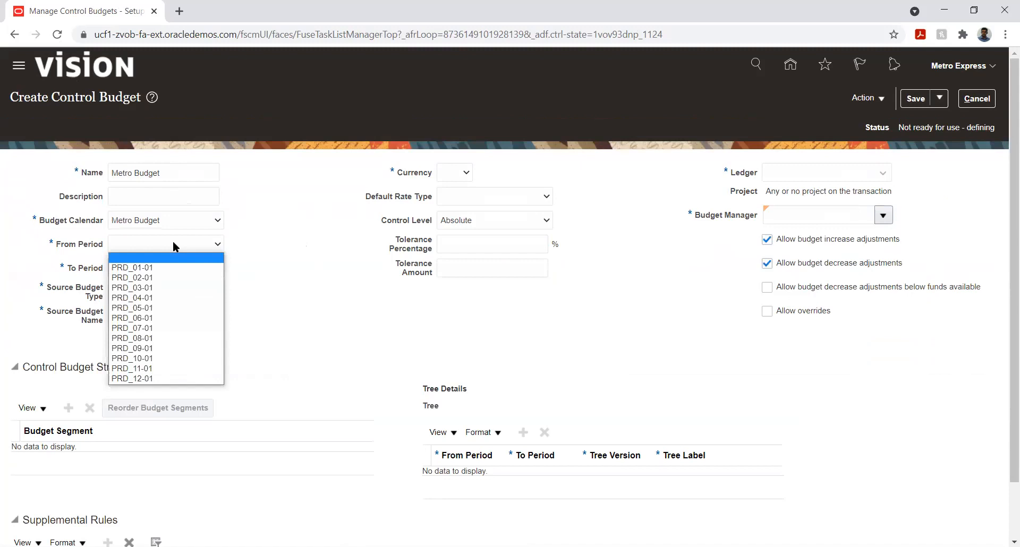
left_click(165, 268)
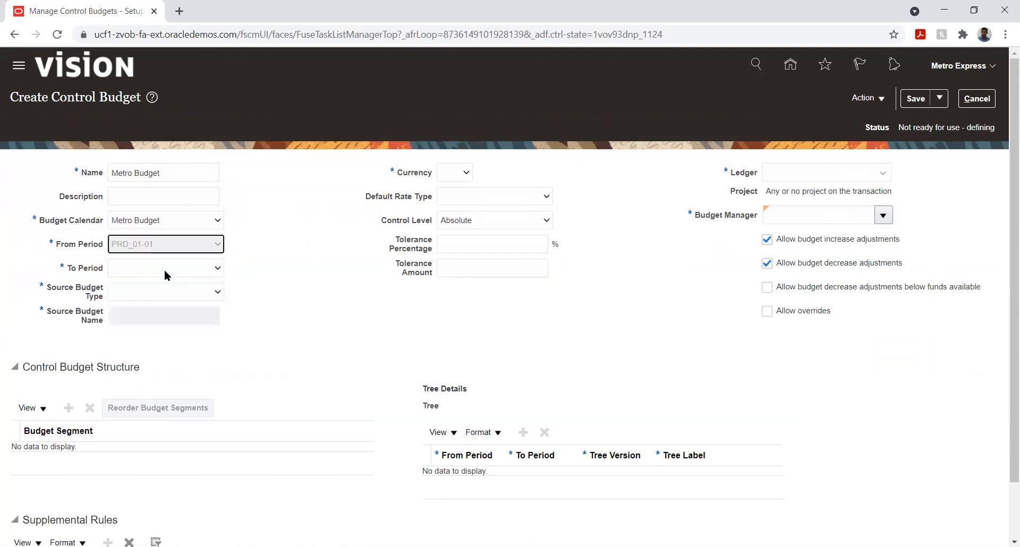
left_click(165, 269)
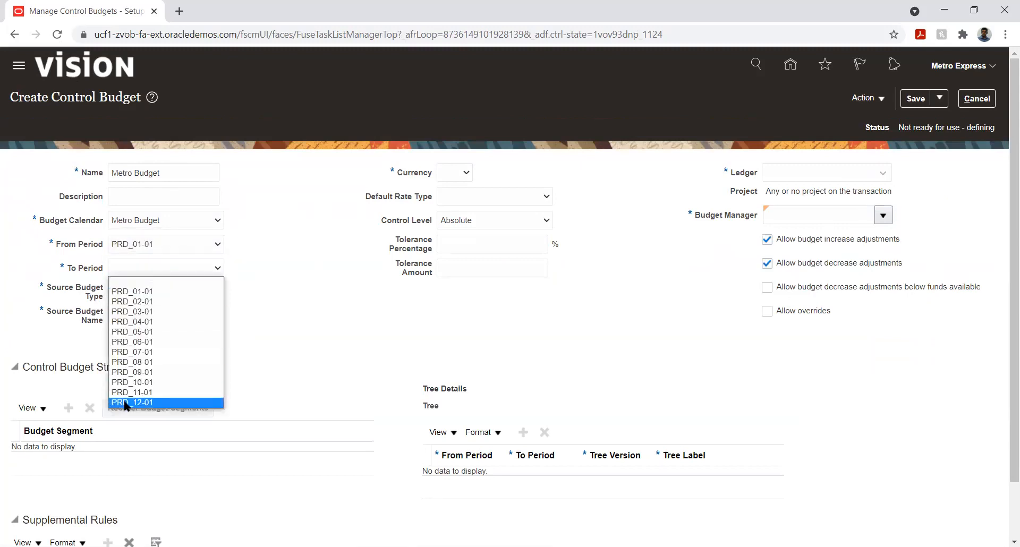
left_click(126, 403)
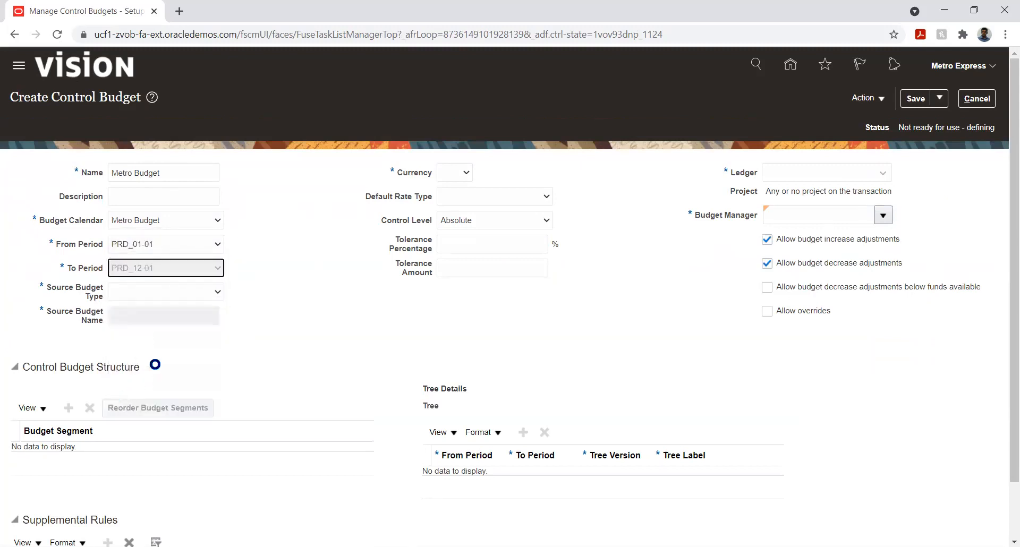
left_click(182, 291)
left_click(148, 357)
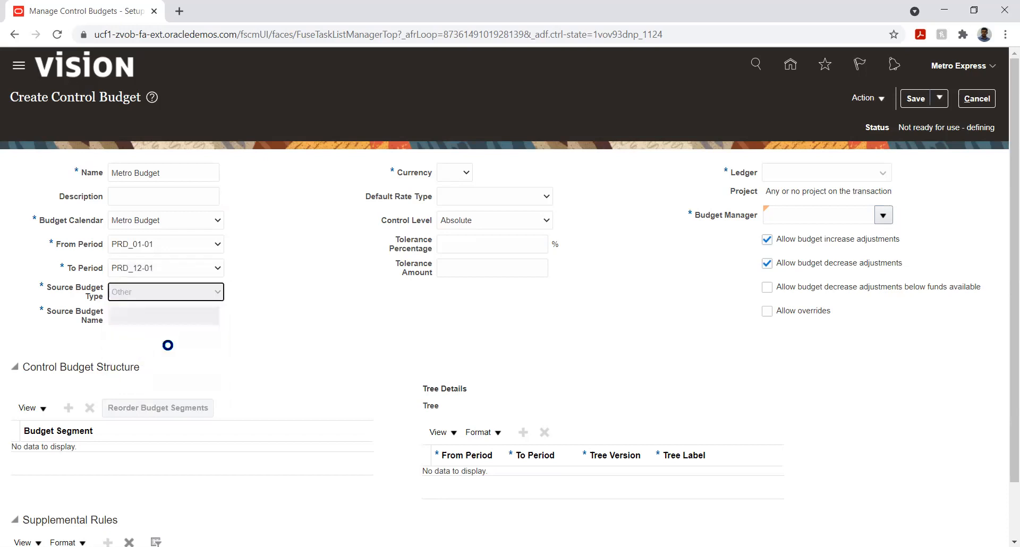
Set the control budget's currency to MUR - Mauritius Rupee and its default rate type to Corporate.
left_click(456, 172)
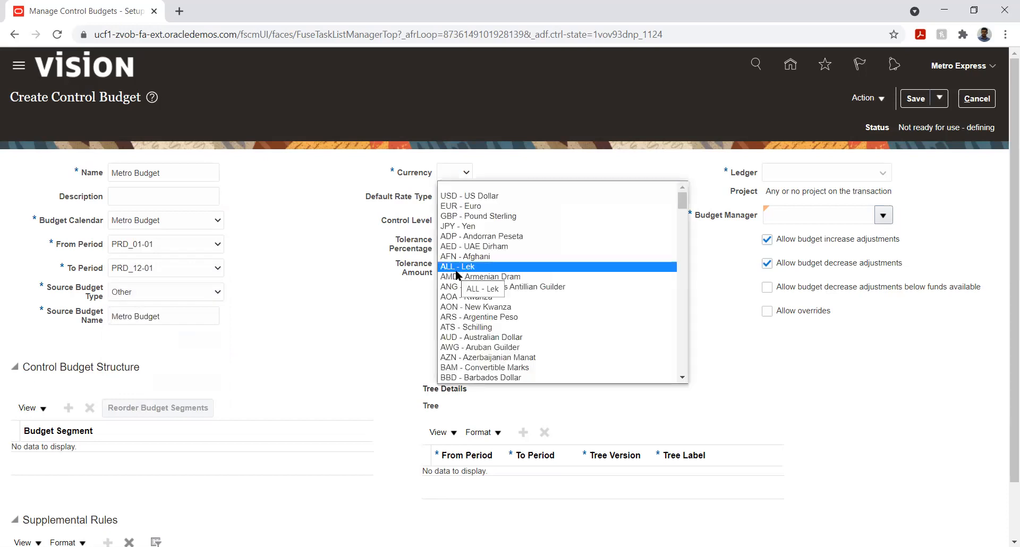
key("m")
key("Down")
key("Down")
key("Down")
key("Down")
key("Down")
key("Down")
key("Down")
key("Down")
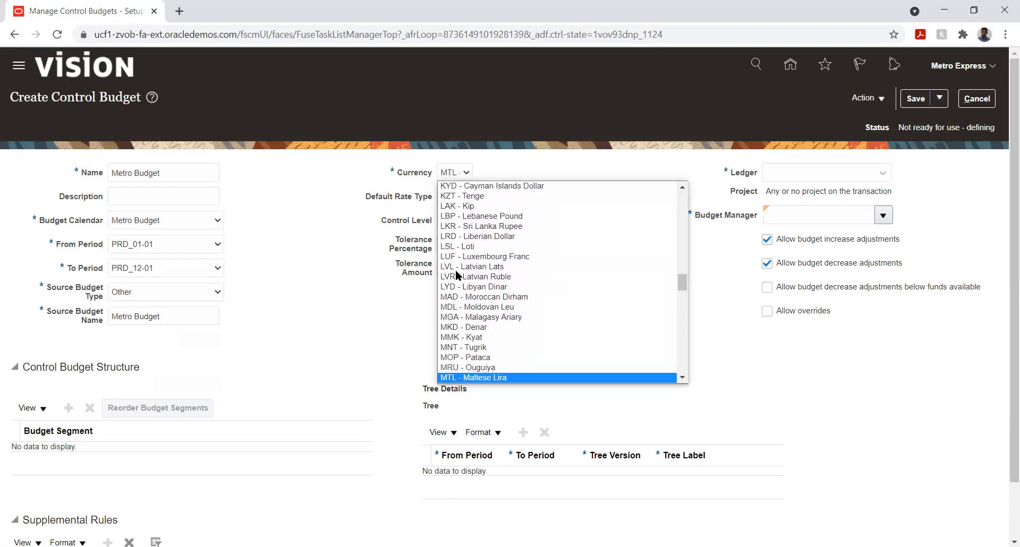
key("Down")
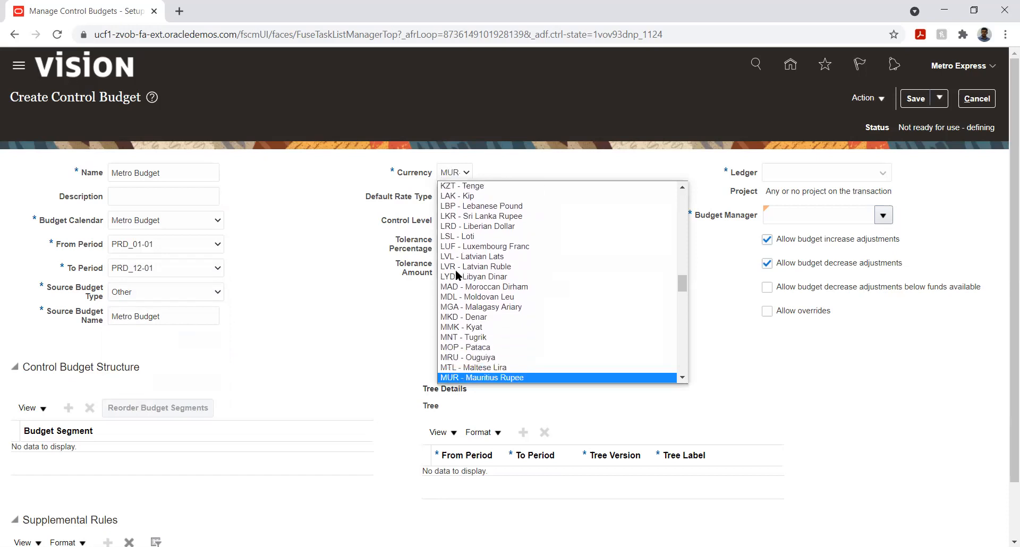
key("Return")
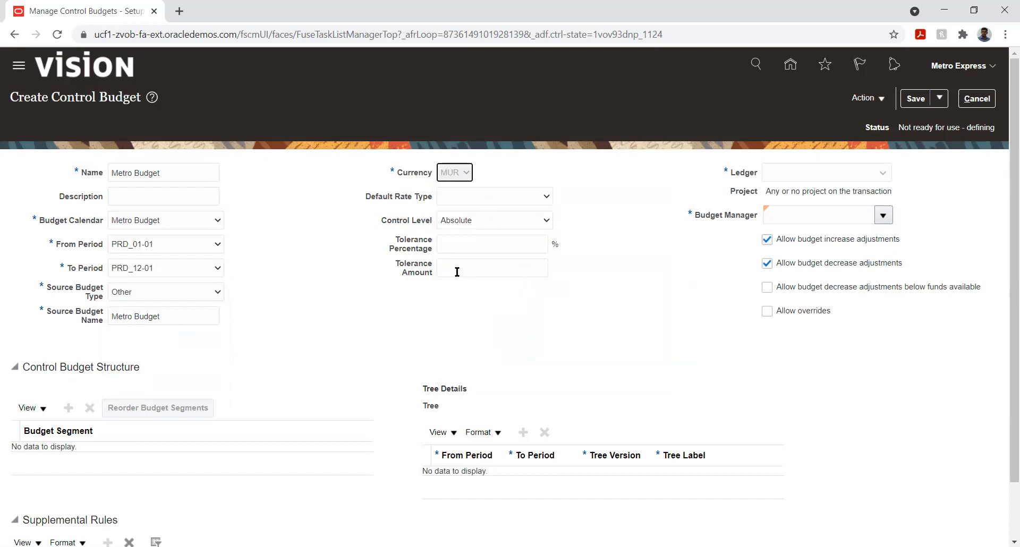
left_click(474, 194)
left_click(476, 220)
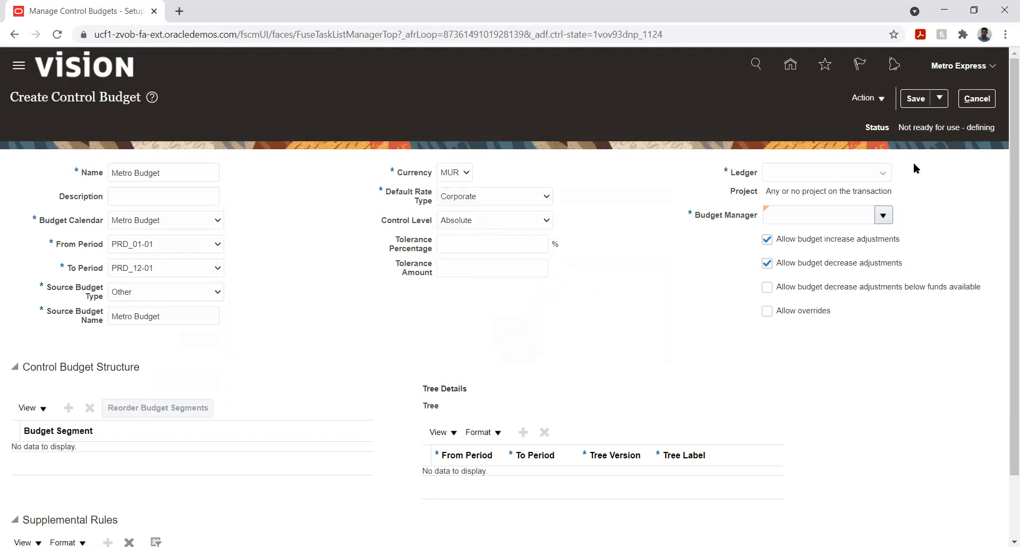
Assign the control budget to the Metro Express Mauritius PL ledger and choose the first listed person as budget manager.
left_click(842, 173)
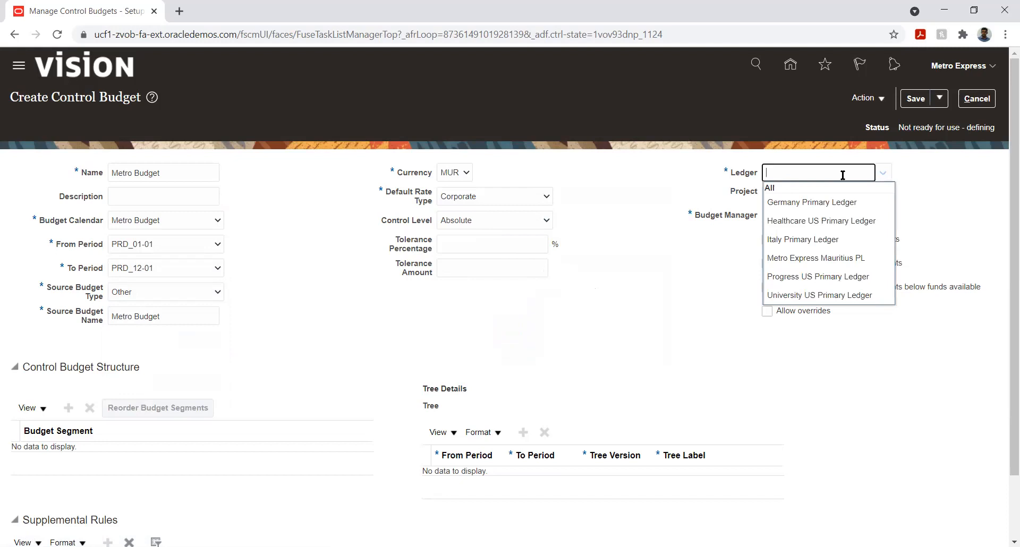
type("met")
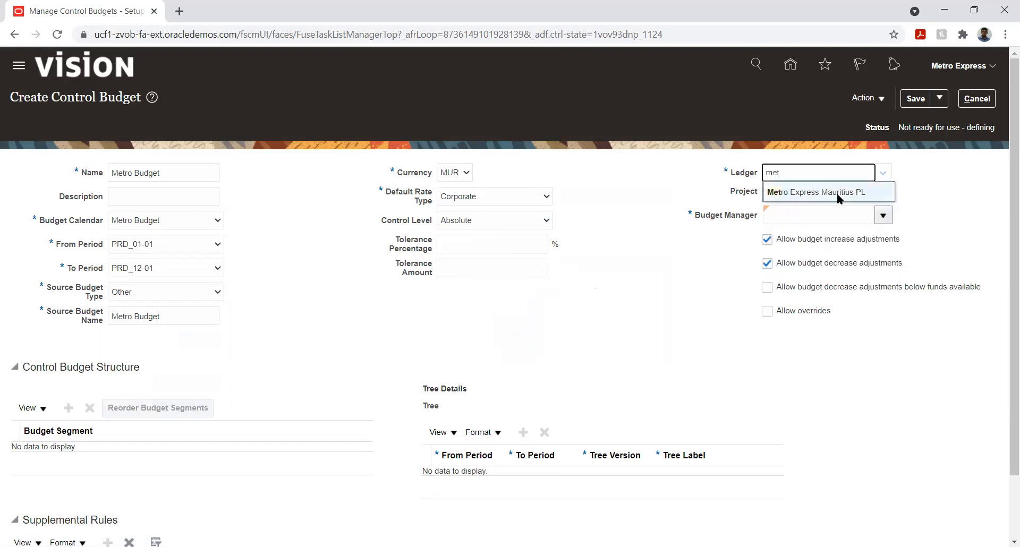
left_click(837, 191)
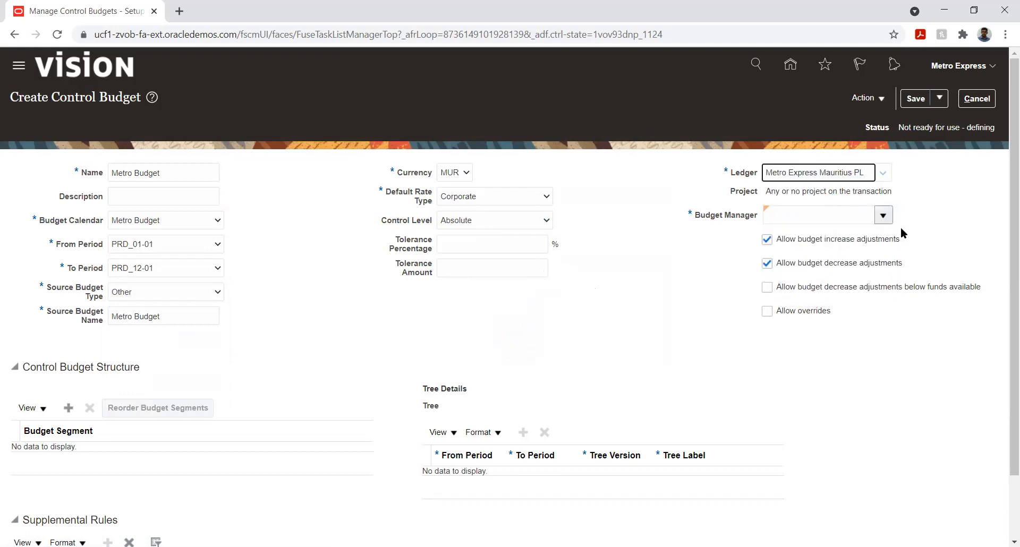
left_click(885, 216)
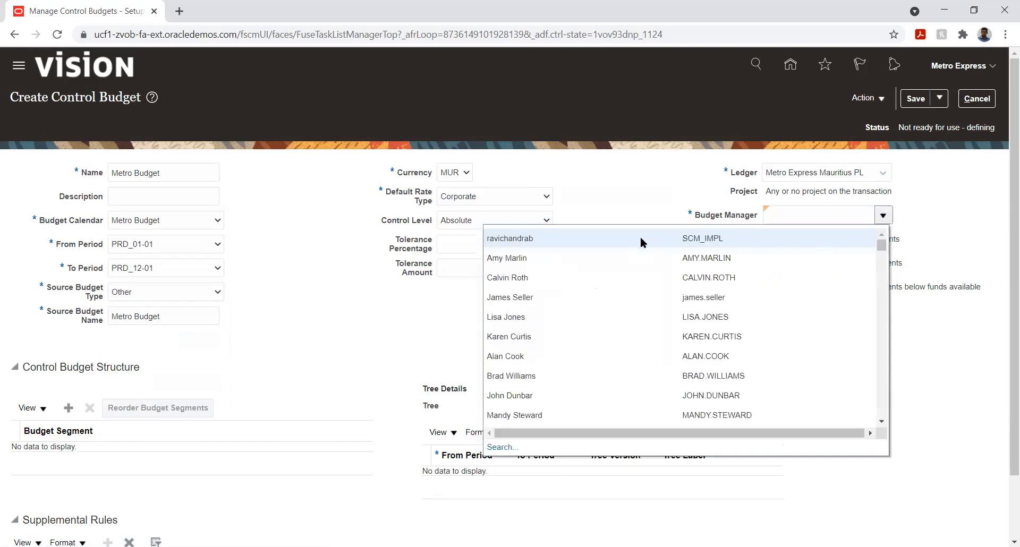
left_click(552, 254)
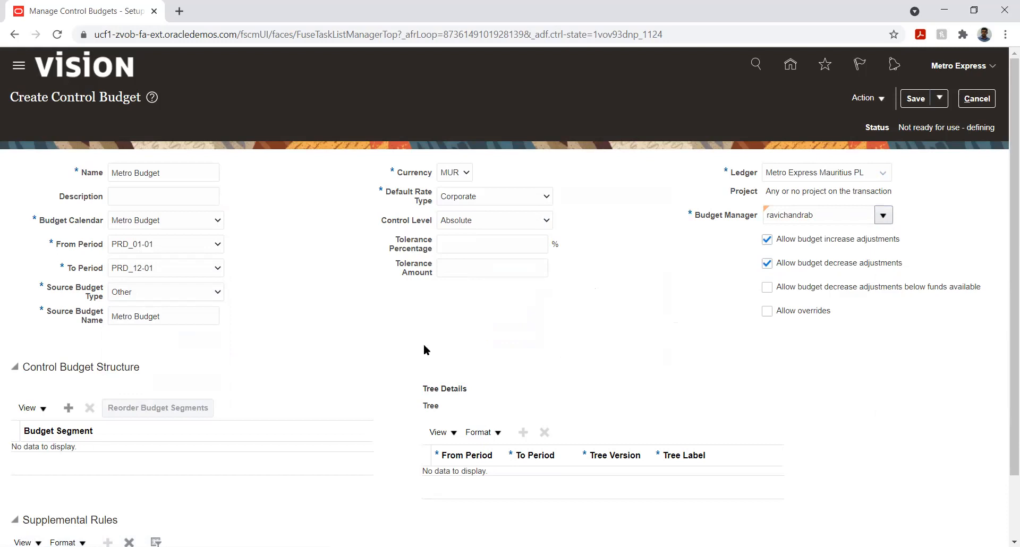
Add Account as a budget segment in the control budget structure.
scroll(286, 348, "down", 2)
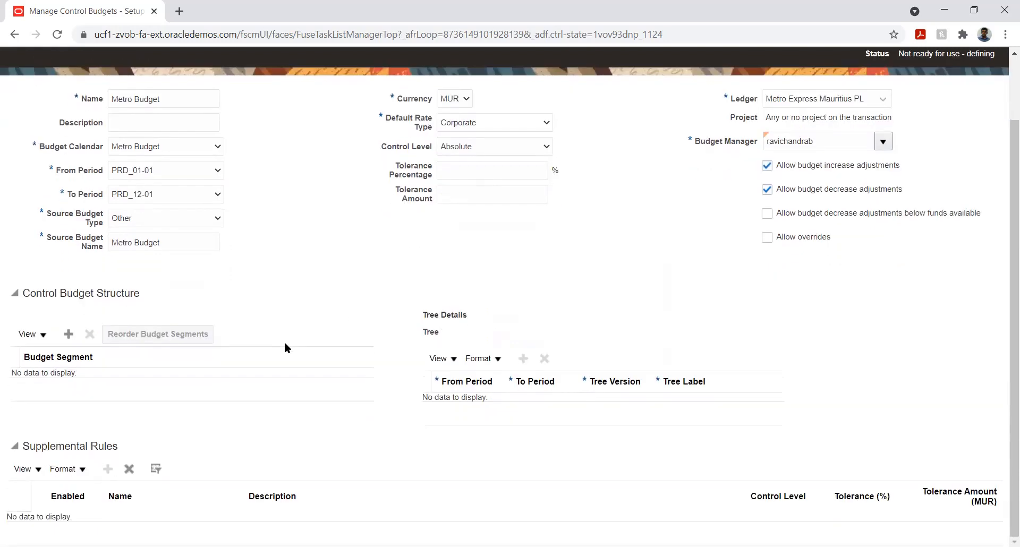
left_click(68, 334)
left_click(118, 383)
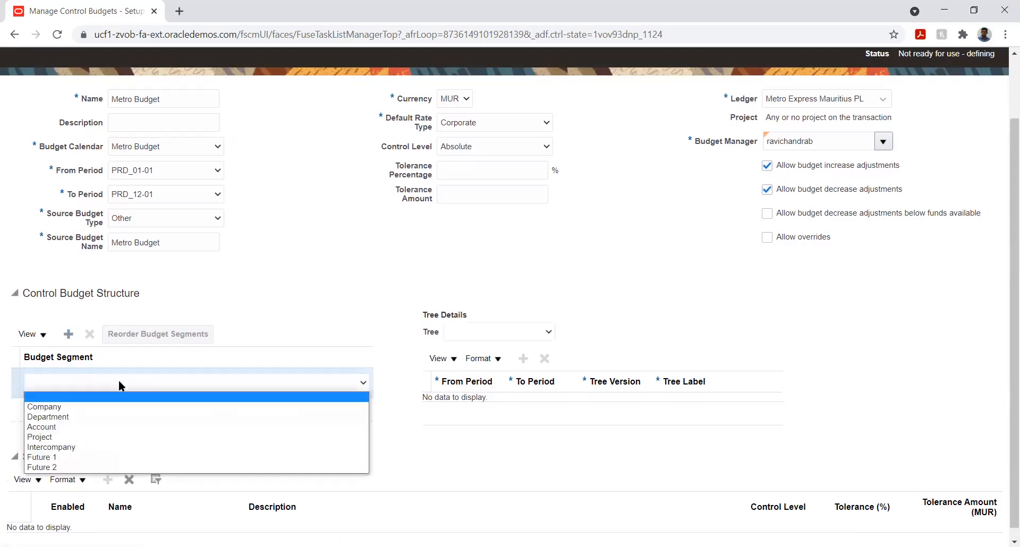
left_click(81, 428)
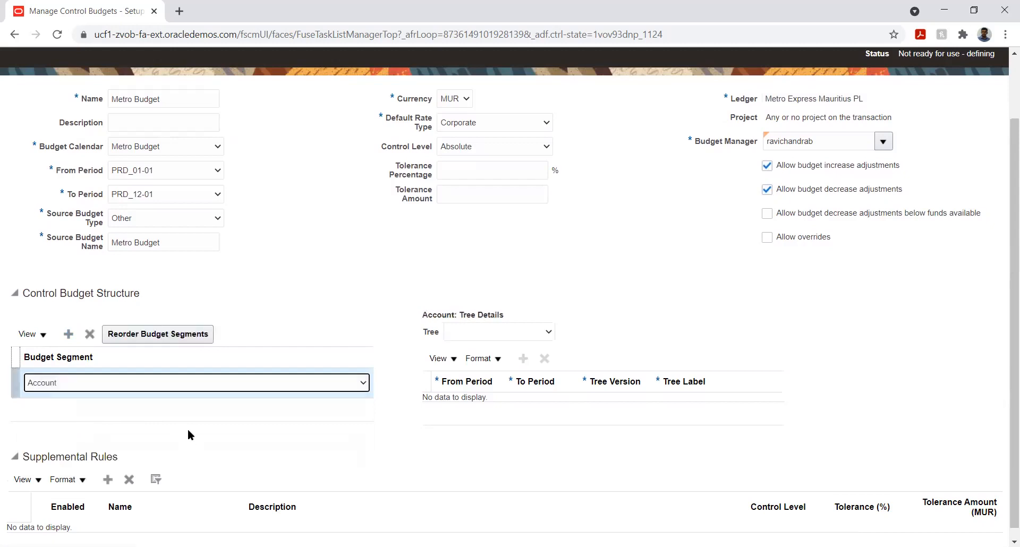
left_click(186, 425)
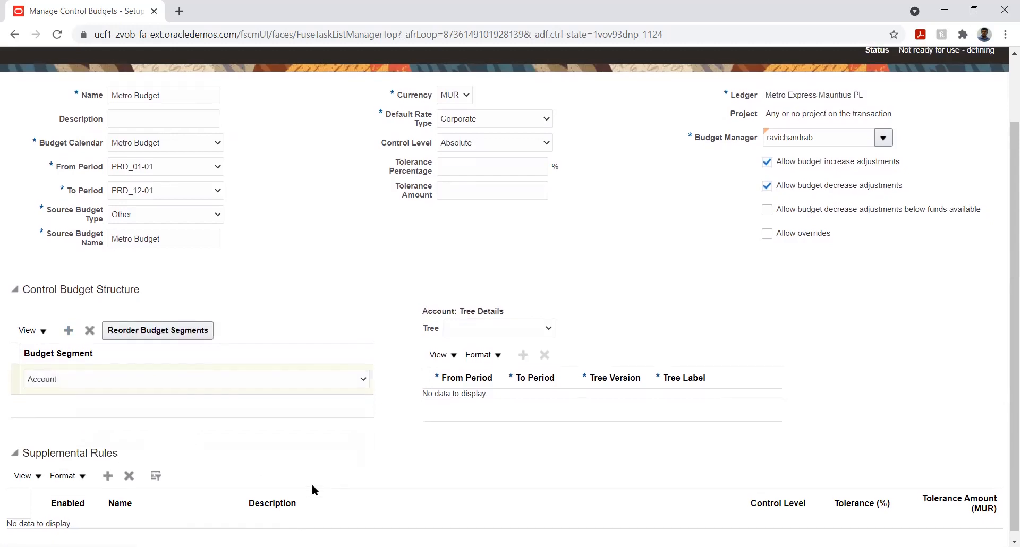
Open a new supplemental rule, examine its segment and transaction attribute filters, and leave without creating the rule.
scroll(311, 489, "down", 1)
left_click(107, 468)
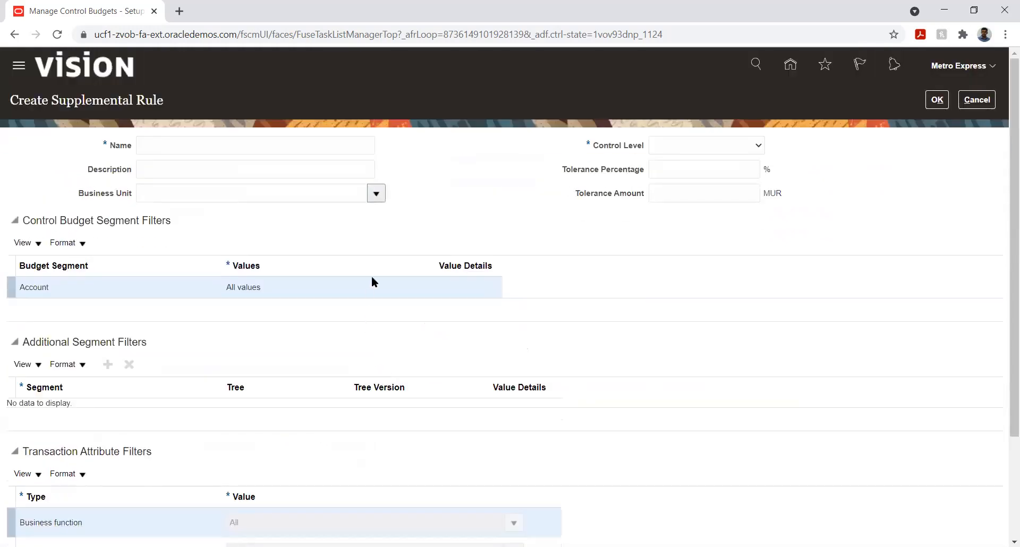
scroll(122, 317, "down", 3)
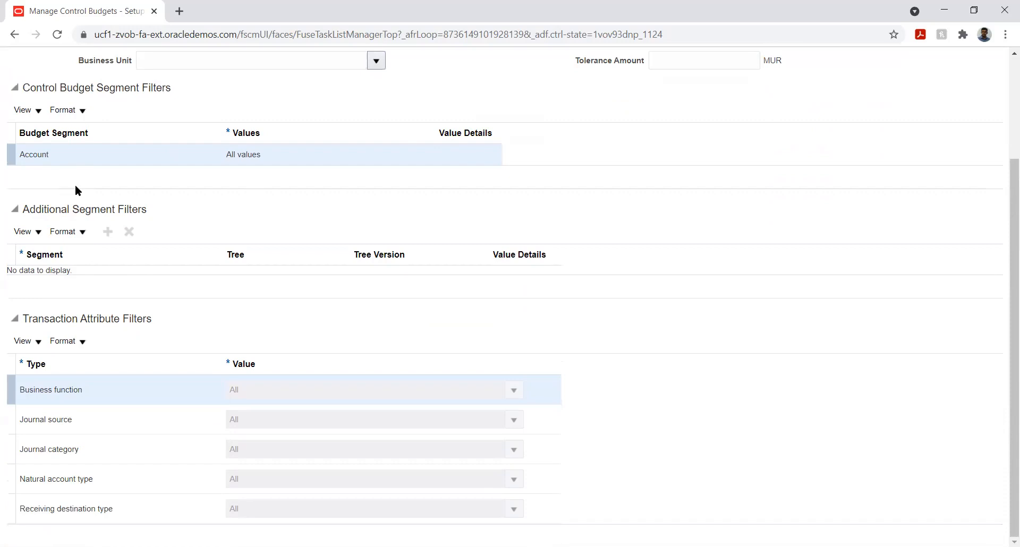
scroll(256, 247, "up", 3)
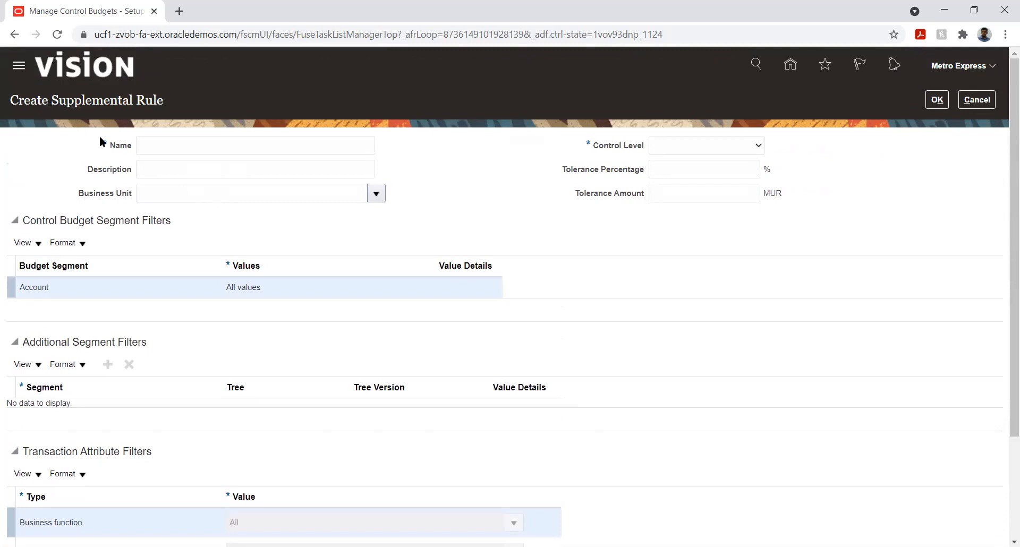
scroll(55, 365, "down", 3)
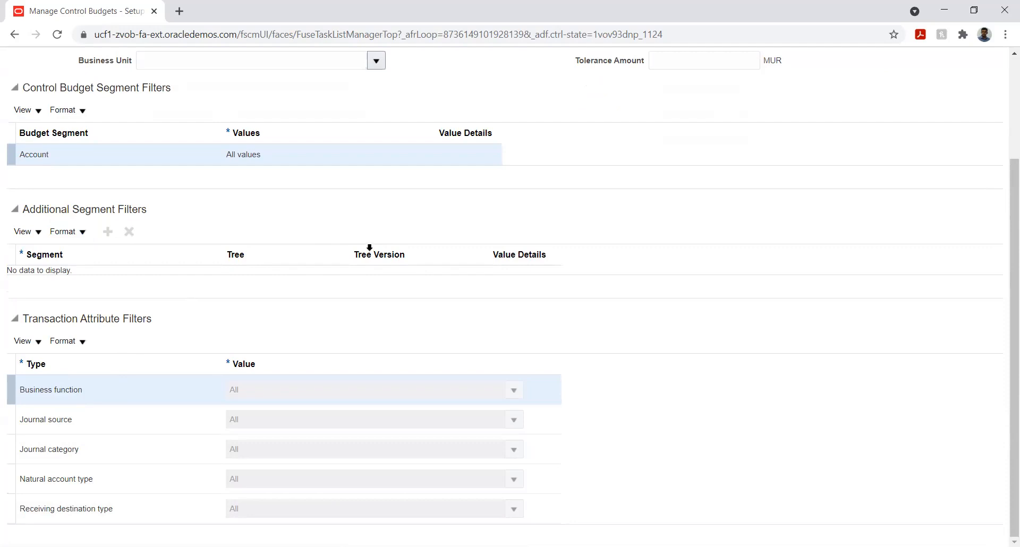
scroll(606, 187, "up", 3)
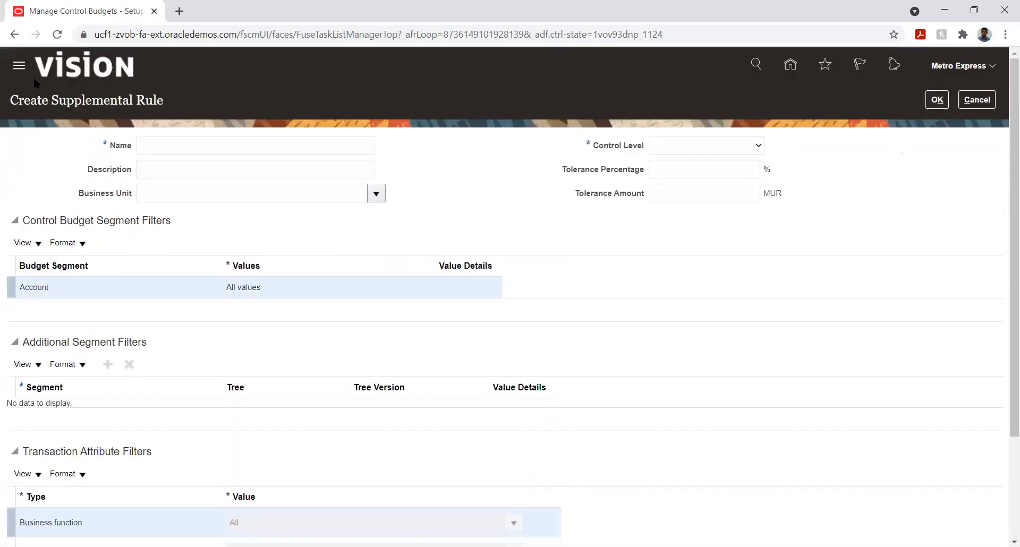
left_click(976, 101)
Save the Metro Budget control budget and submit it to be prepared for use, accepting budgetary control of transactions.
scroll(380, 320, "down", 3)
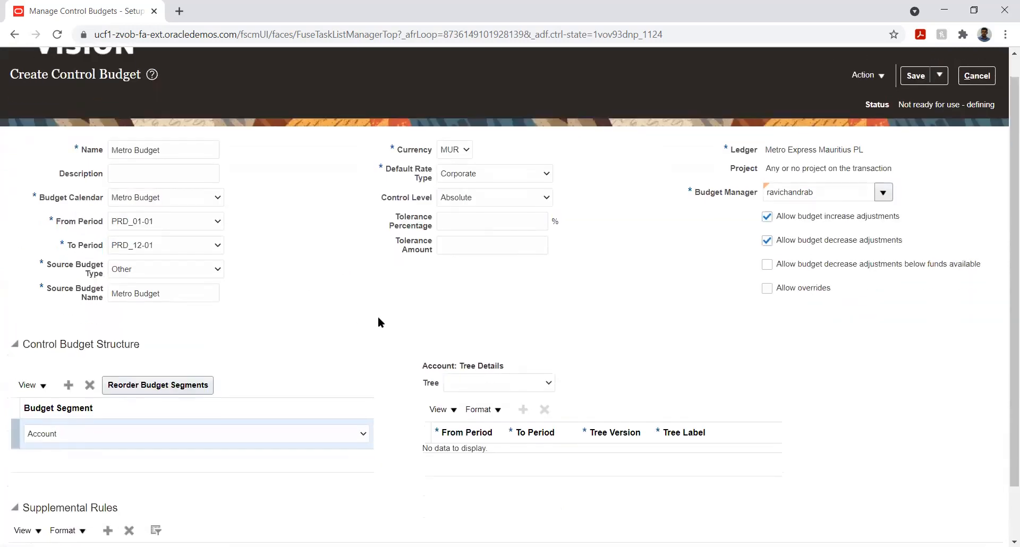
scroll(384, 321, "up", 3)
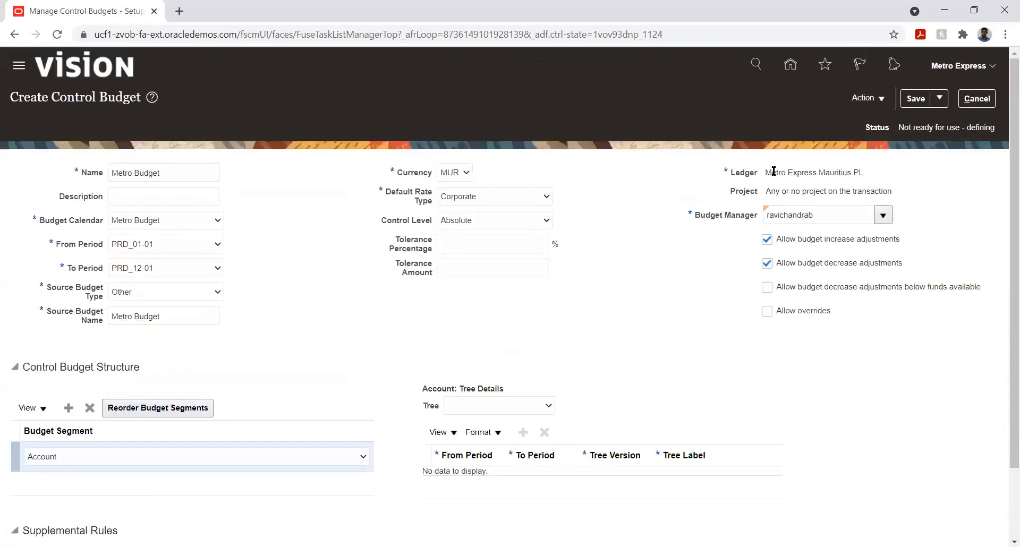
left_click(917, 101)
left_click(880, 101)
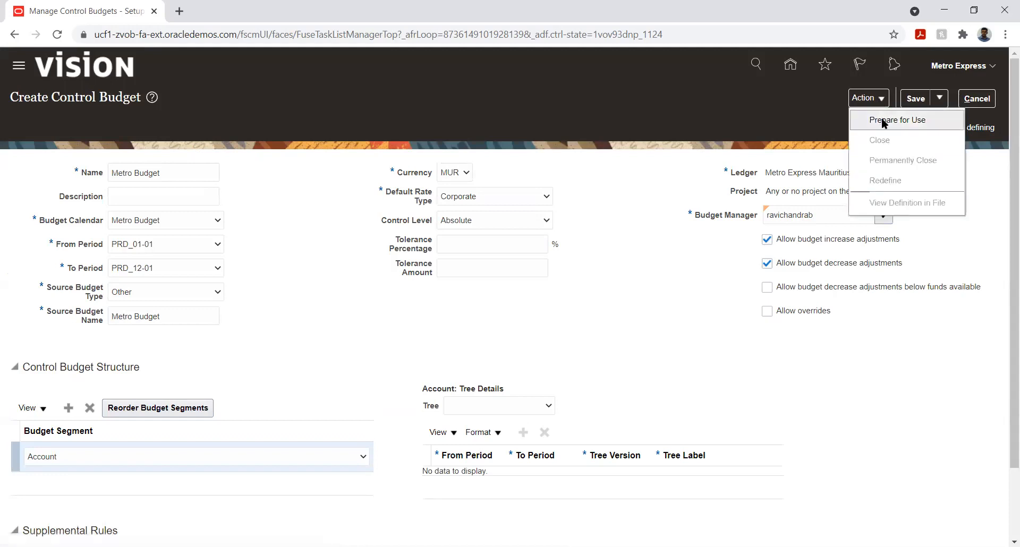
left_click(882, 122)
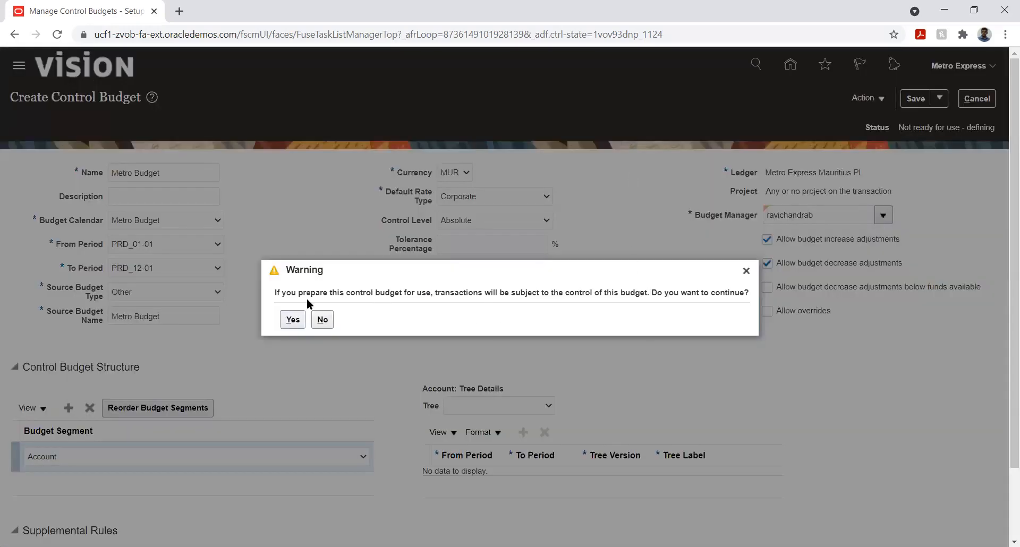
left_click(292, 320)
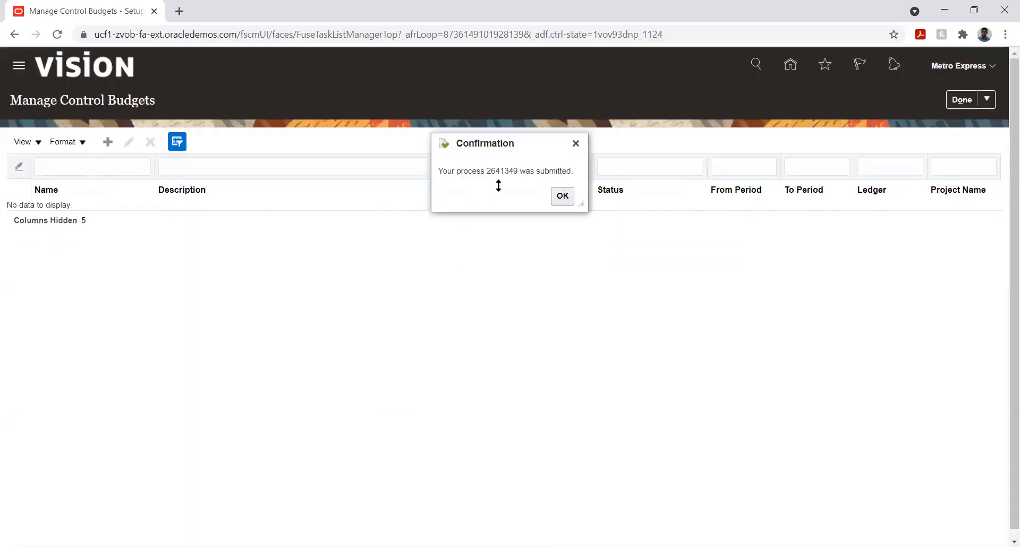
left_click(562, 195)
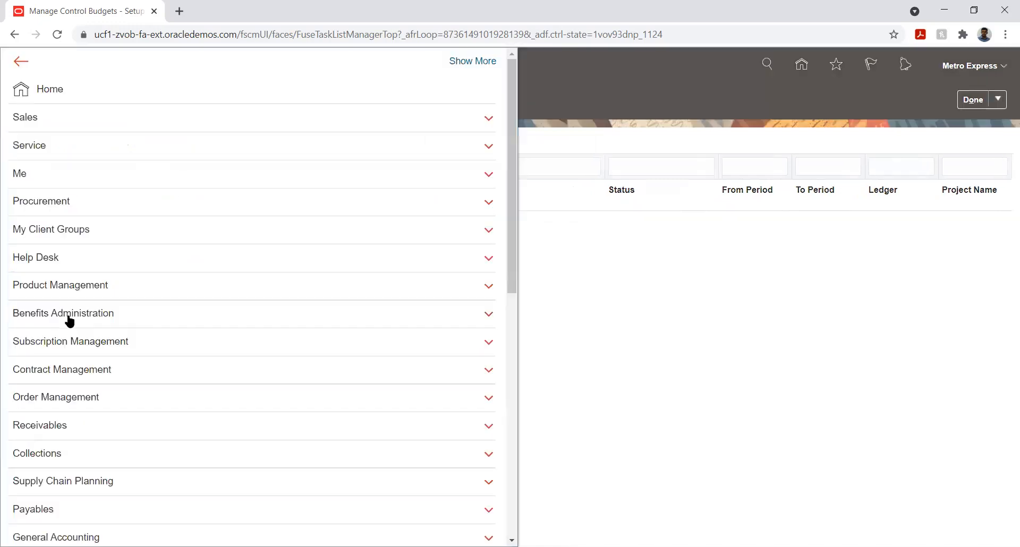
Go to Scheduled Processes and refresh the list to check the status of the control budget preparation jobs.
scroll(372, 289, "down", 10)
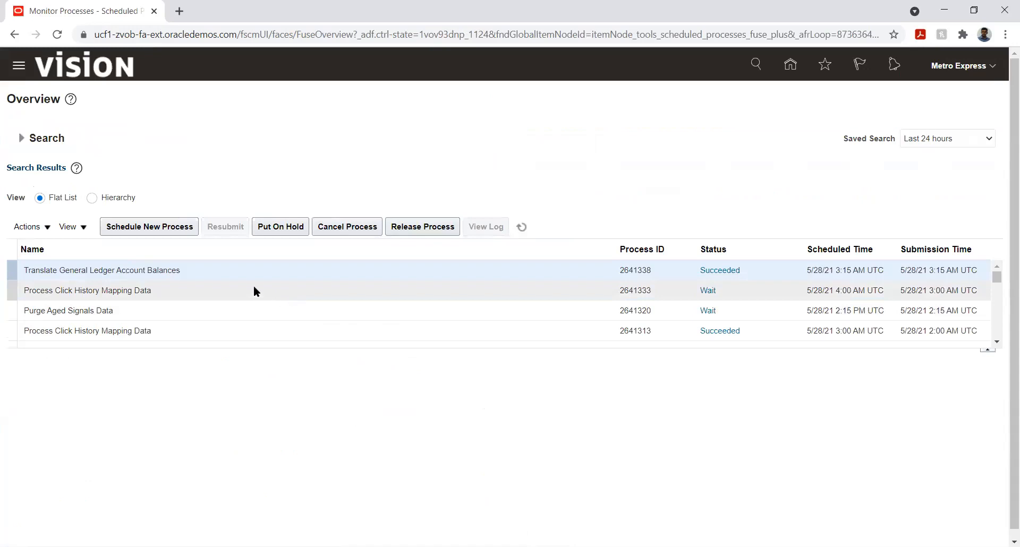
left_click(524, 225)
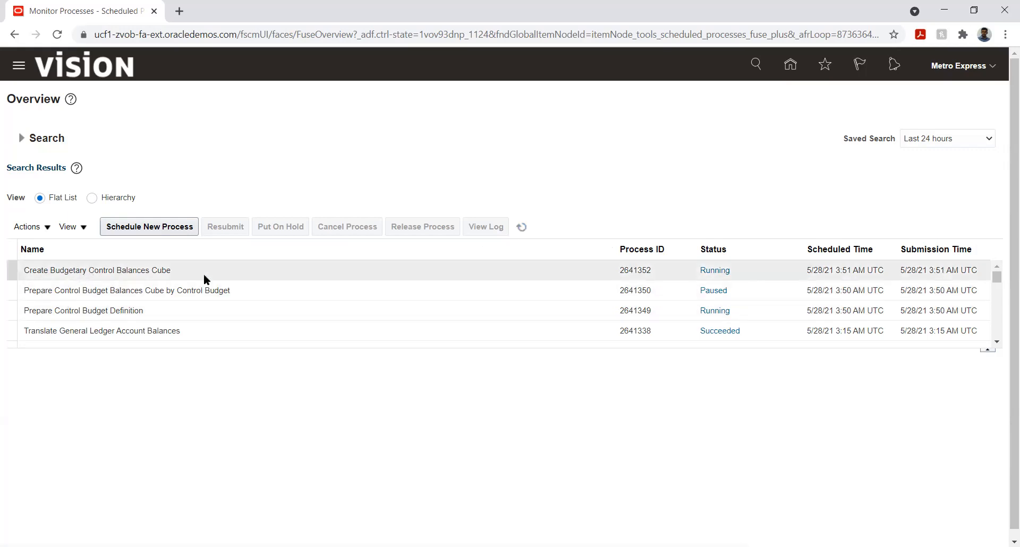
left_click(522, 228)
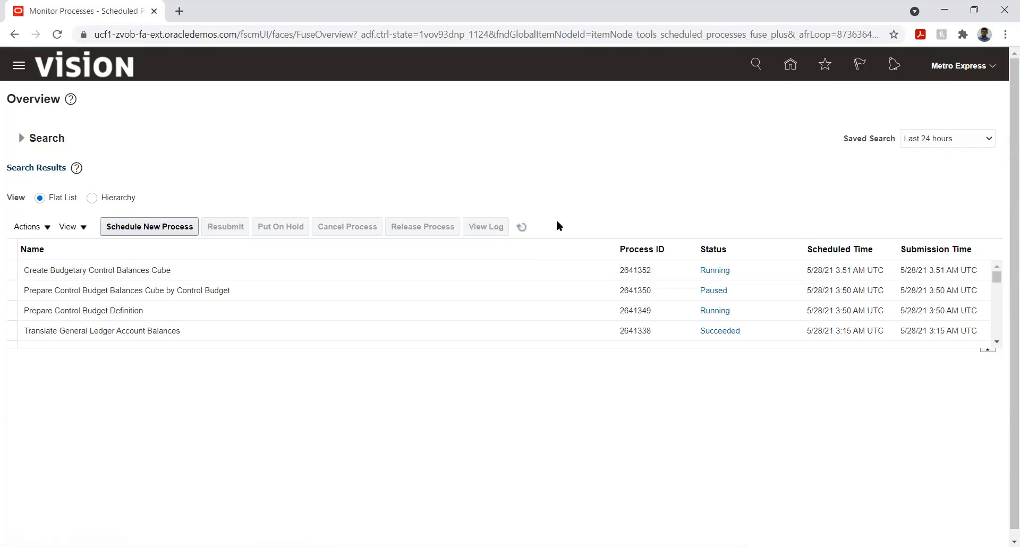
left_click(521, 228)
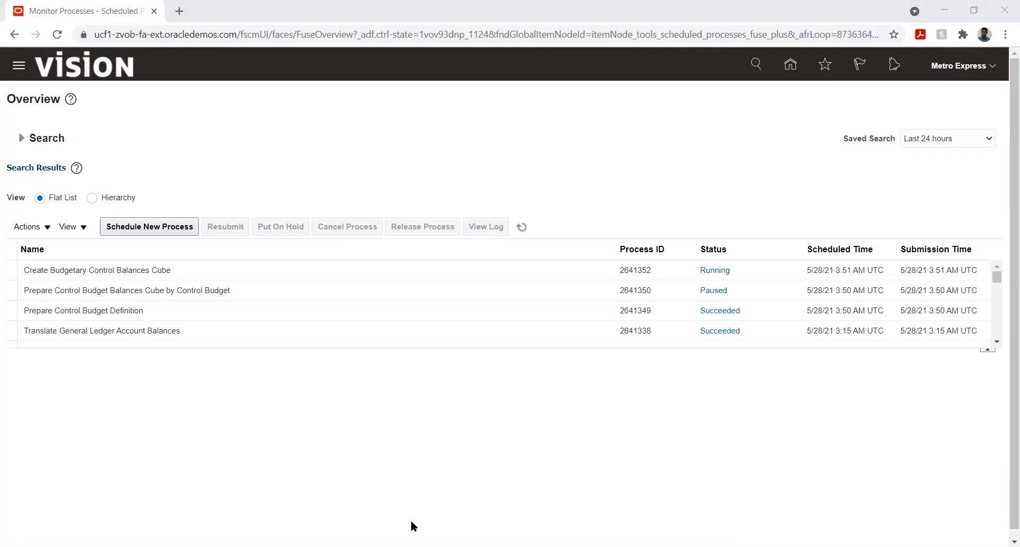
left_click(523, 227)
left_click(521, 228)
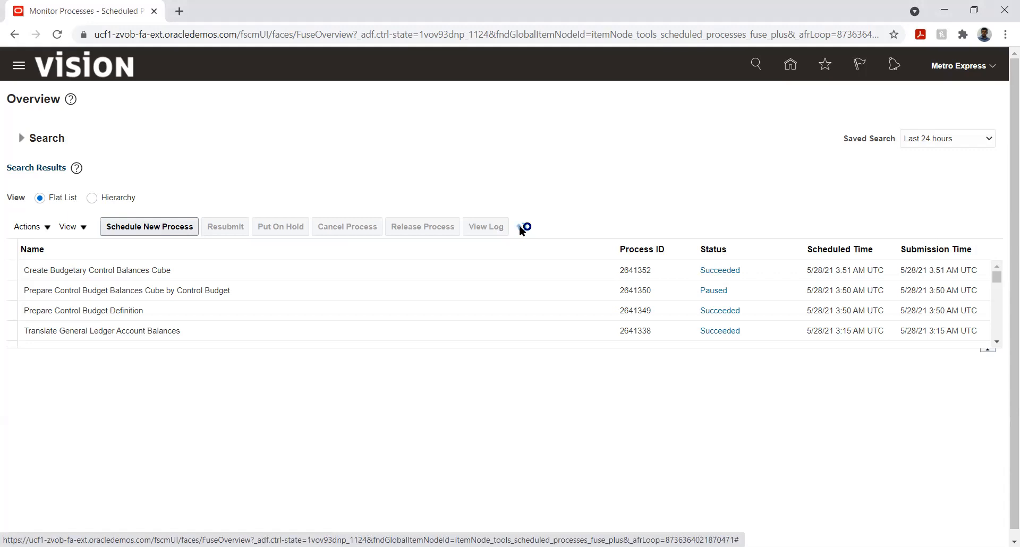
left_click(521, 227)
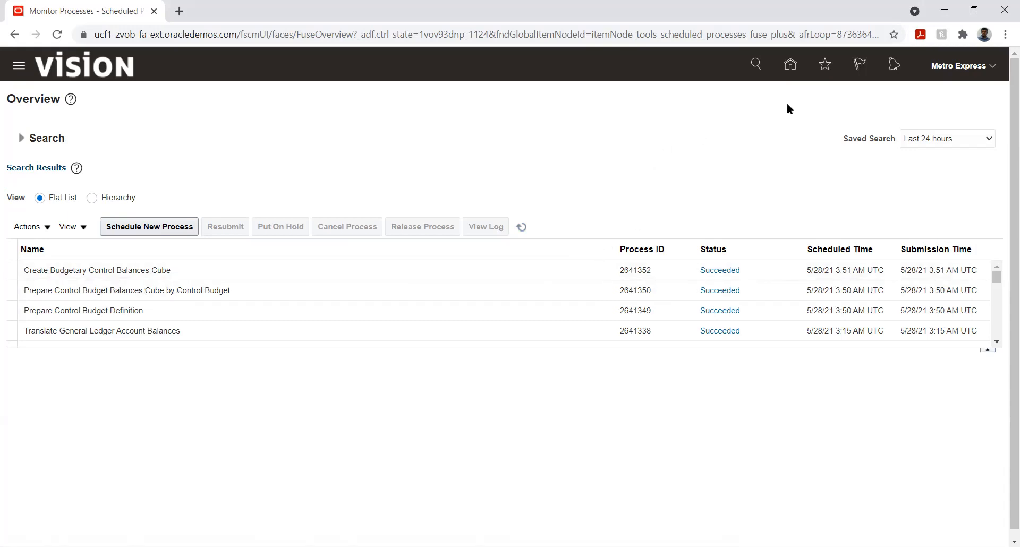
Return to Setup and Maintenance from the home page and open the list of implementation projects.
left_click(791, 64)
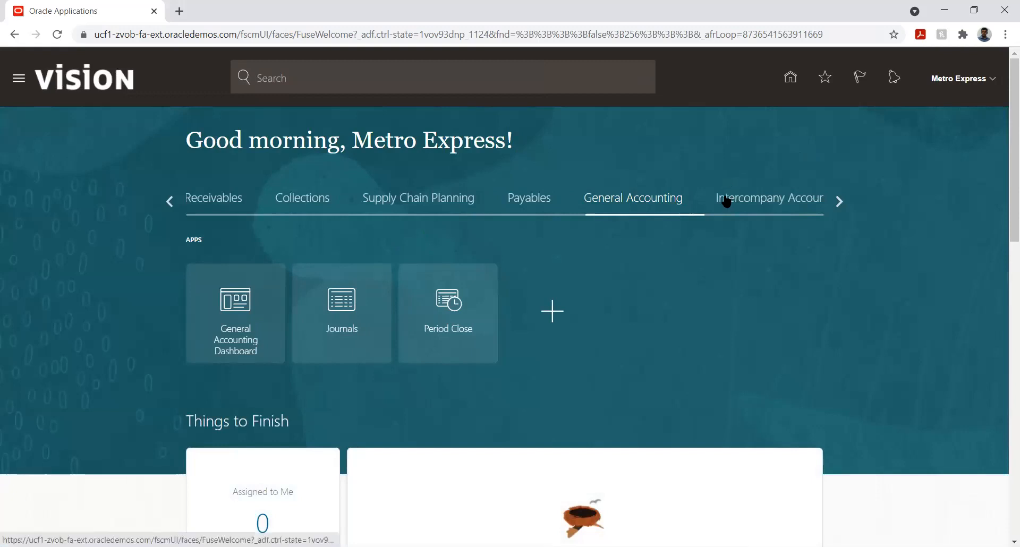
left_click(990, 80)
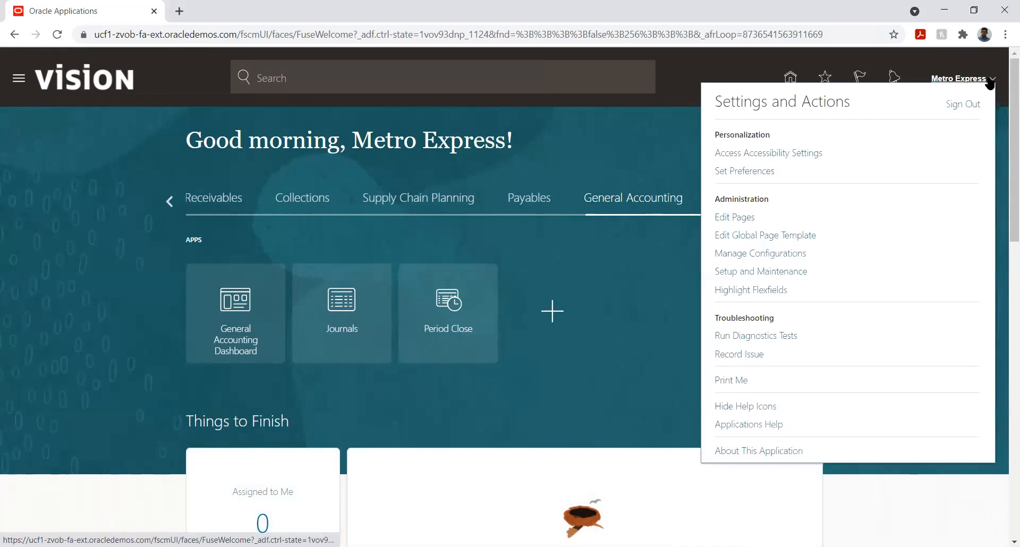
left_click(789, 270)
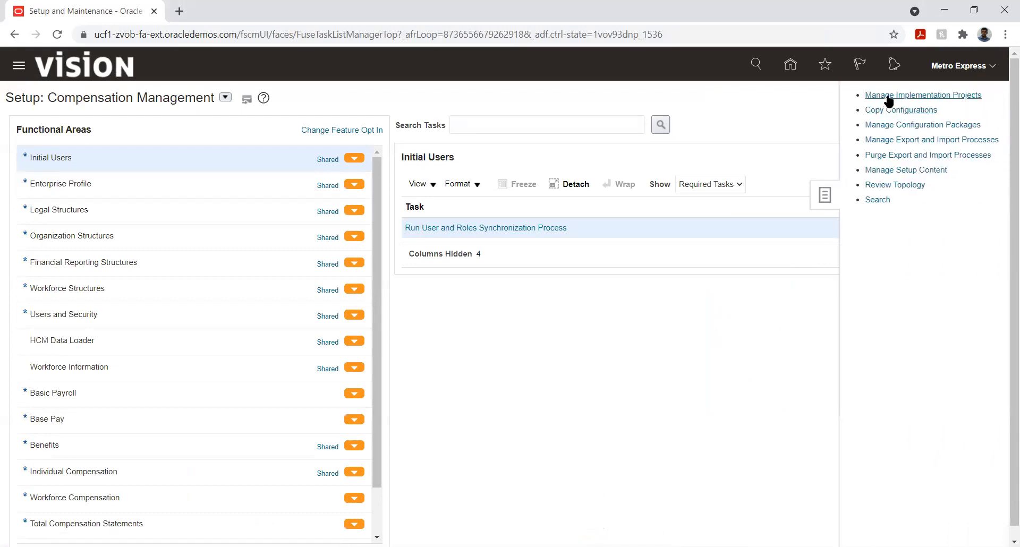
left_click(886, 99)
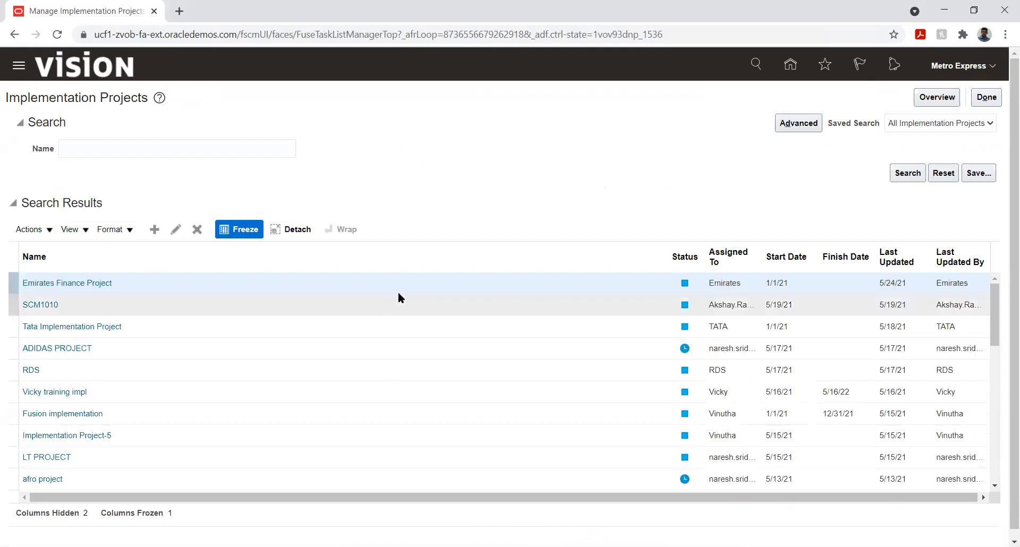
Search the implementation projects for Metro, open the Metro Express Limited Implementation Project, and go to its Manage Control Budgets task.
left_click(215, 152)
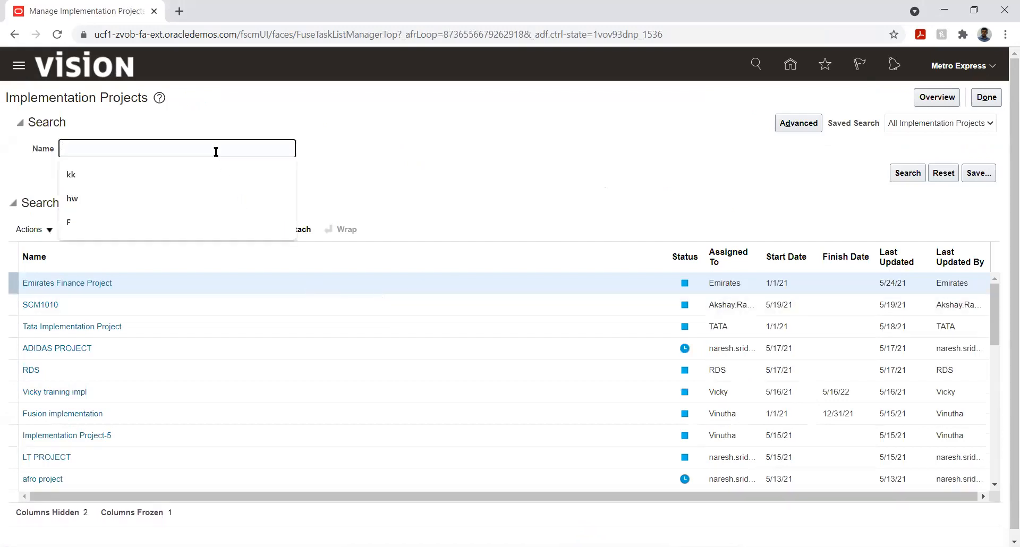
type("Metro")
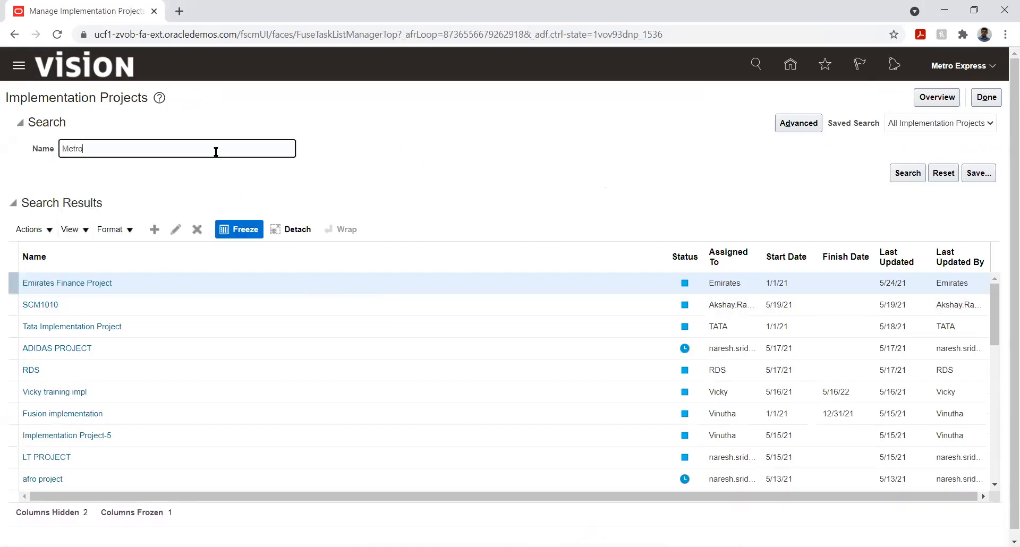
key("Return")
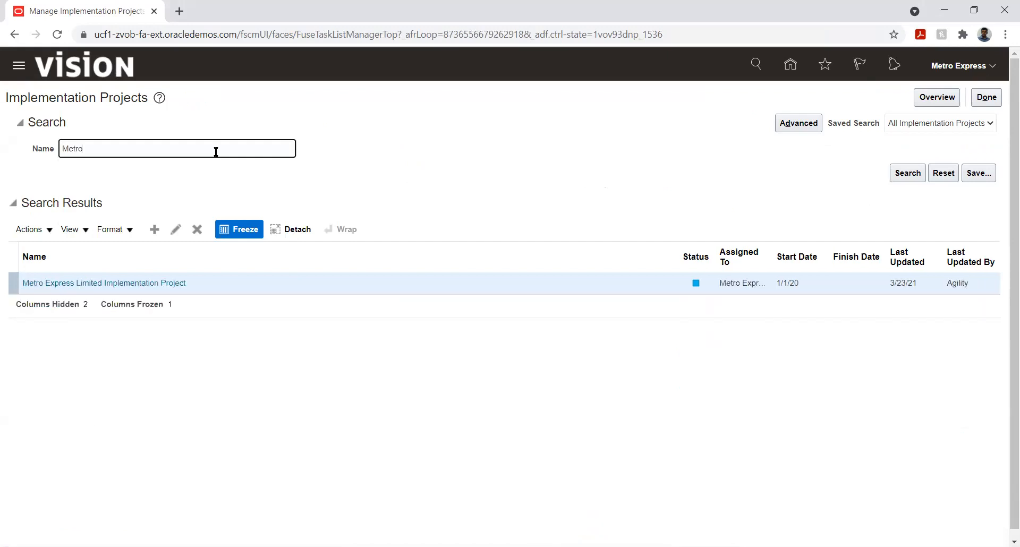
left_click(104, 284)
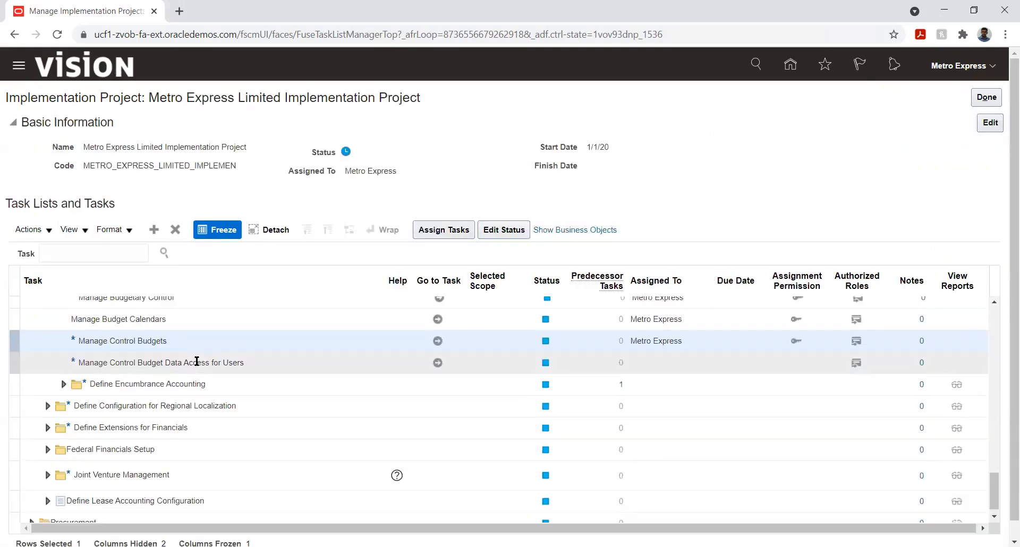
left_click(438, 341)
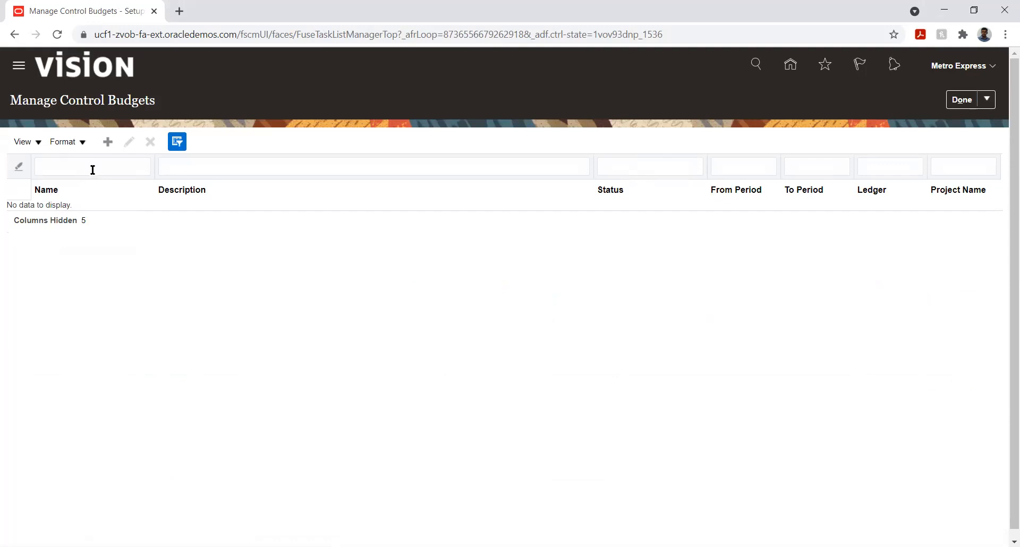
left_click(93, 169)
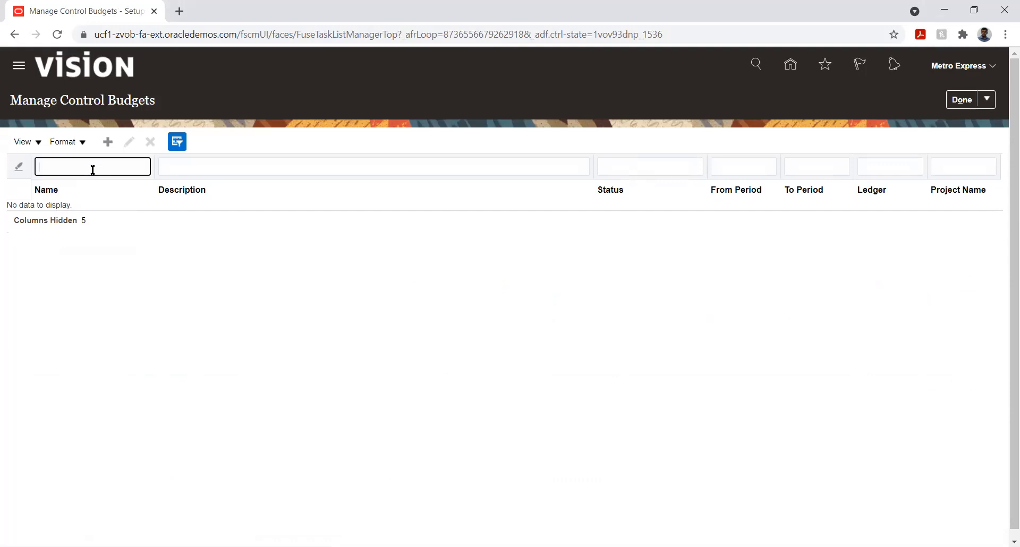
Go back to Scheduled Processes and open the log and output attachments of the Prepare Control Budget Definition process.
left_click(21, 65)
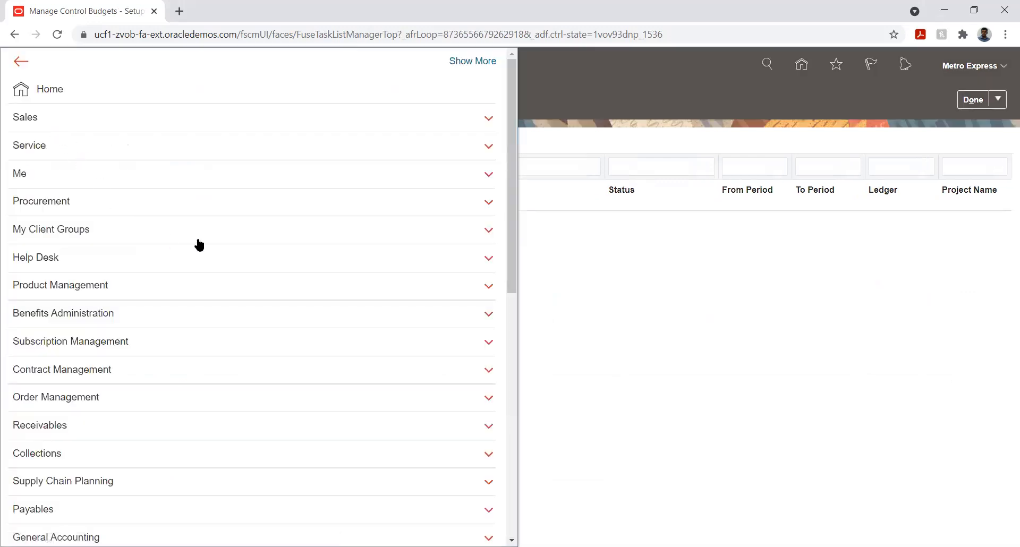
scroll(198, 244, "down", 6)
scroll(211, 330, "down", 2)
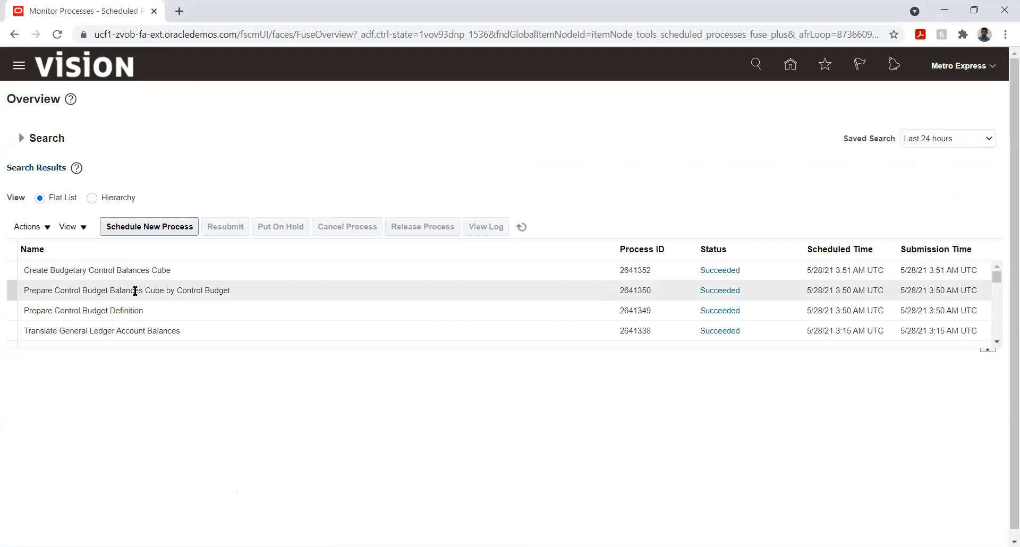
left_click(135, 310)
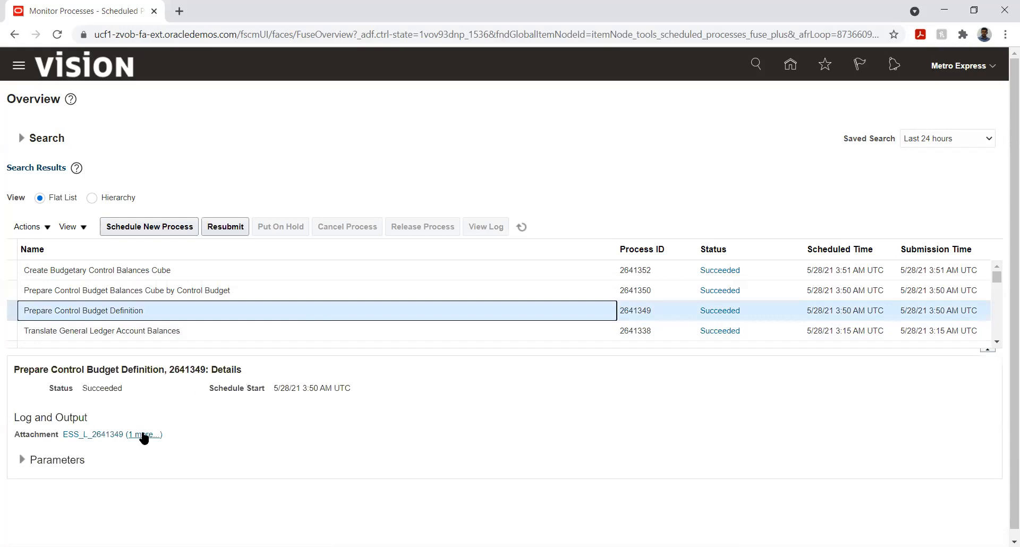
left_click(143, 435)
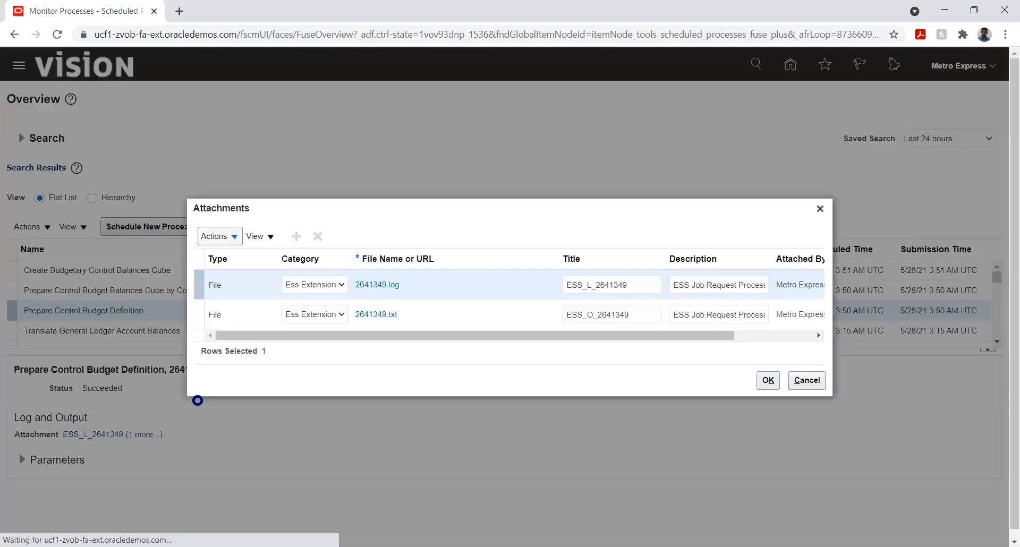
Download and view the output and log files of the Prepare Control Budget Definition process, closing its attachments when finished.
left_click(379, 314)
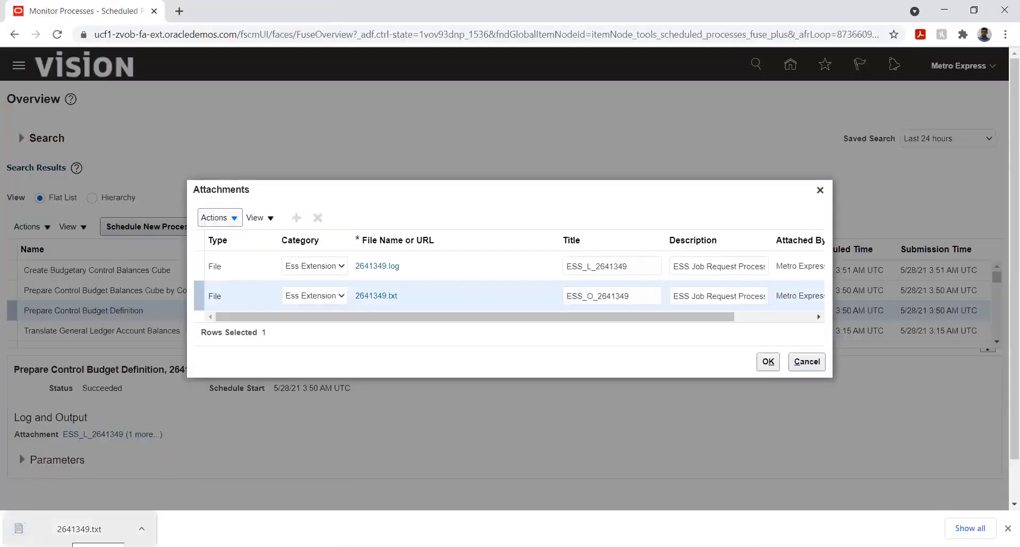
left_click(80, 529)
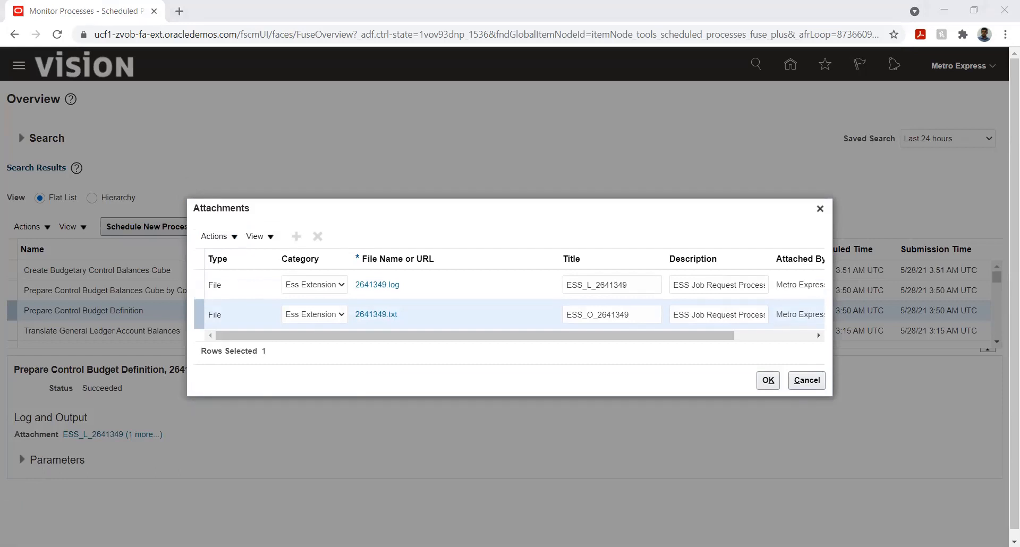
left_click(421, 321)
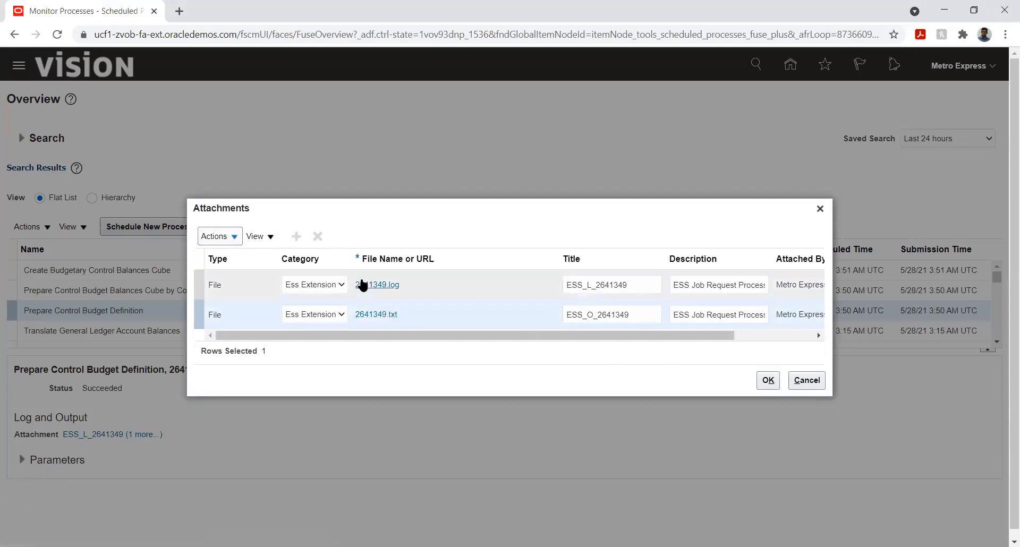
left_click(368, 285)
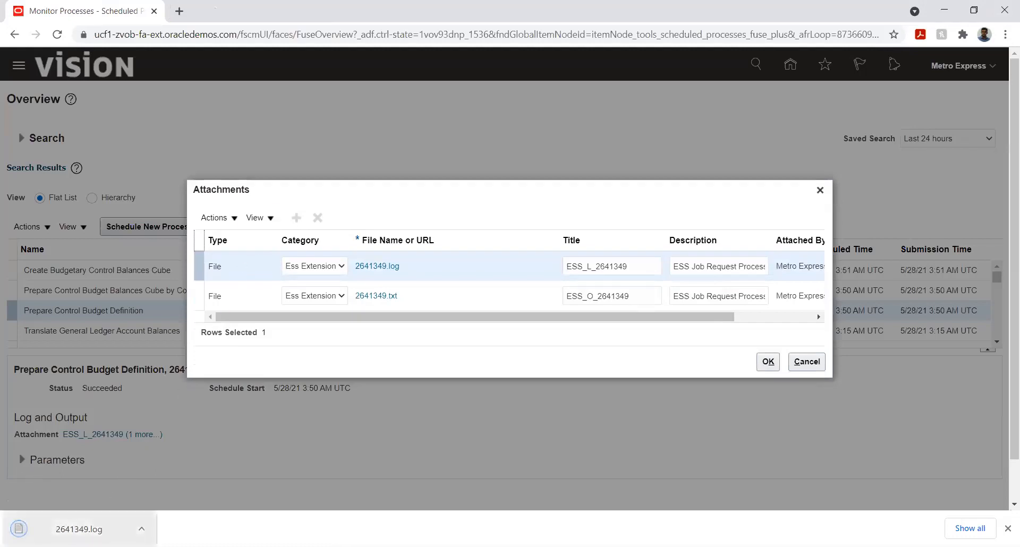
left_click(76, 532)
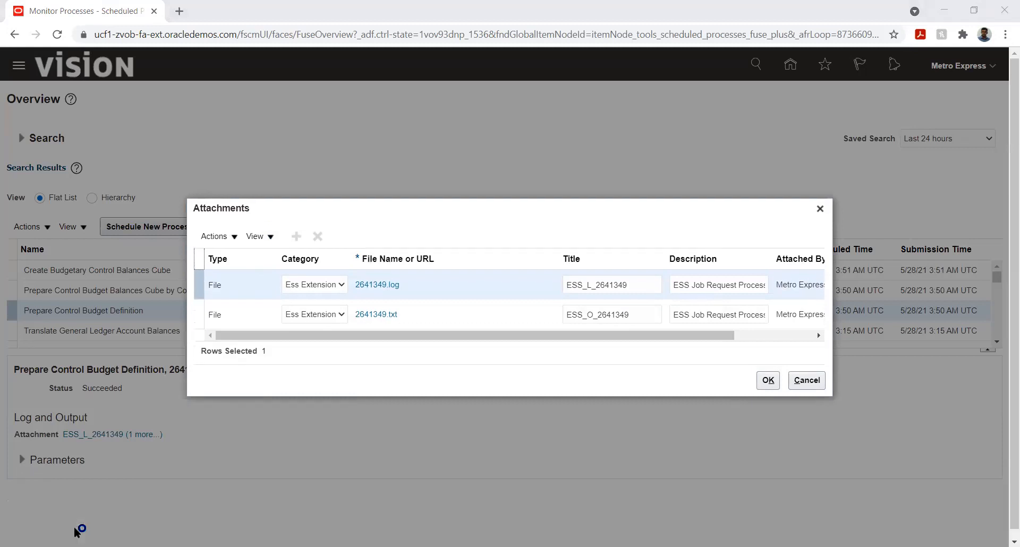
left_click(920, 52)
left_click(774, 379)
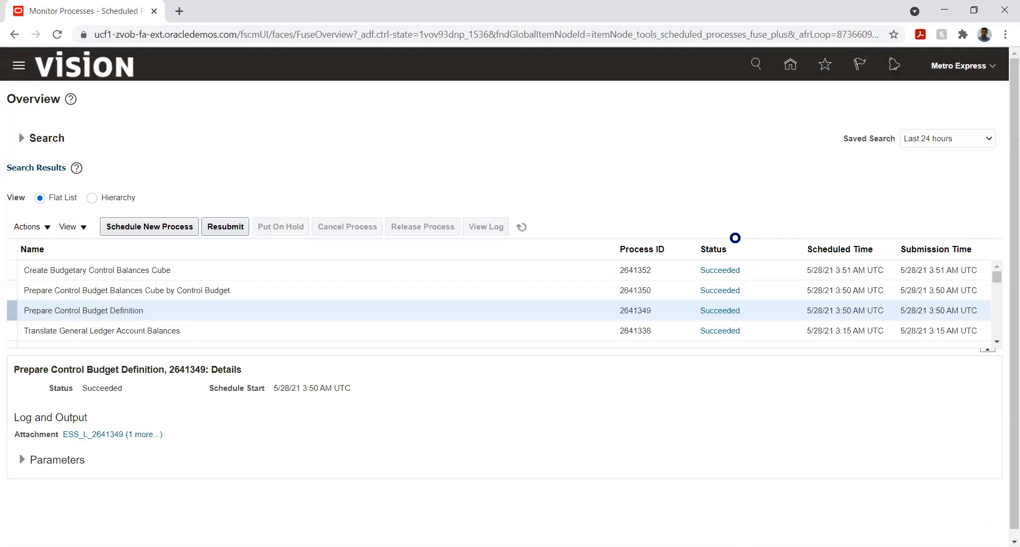
Read the logs of the Prepare Control Budget Balances Cube by Control Budget and Create Budgetary Control Balances Cube processes.
left_click(353, 284)
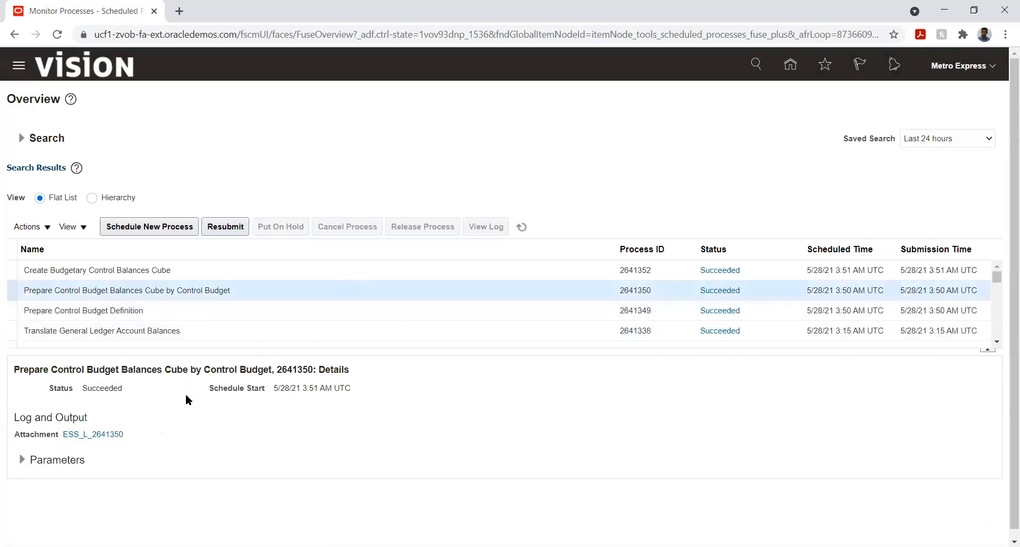
left_click(106, 434)
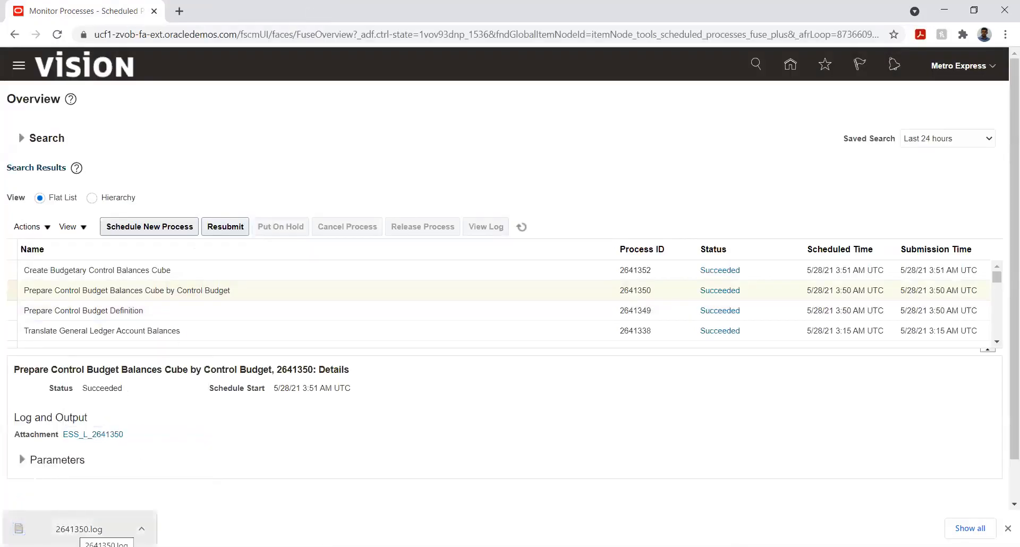
left_click(64, 529)
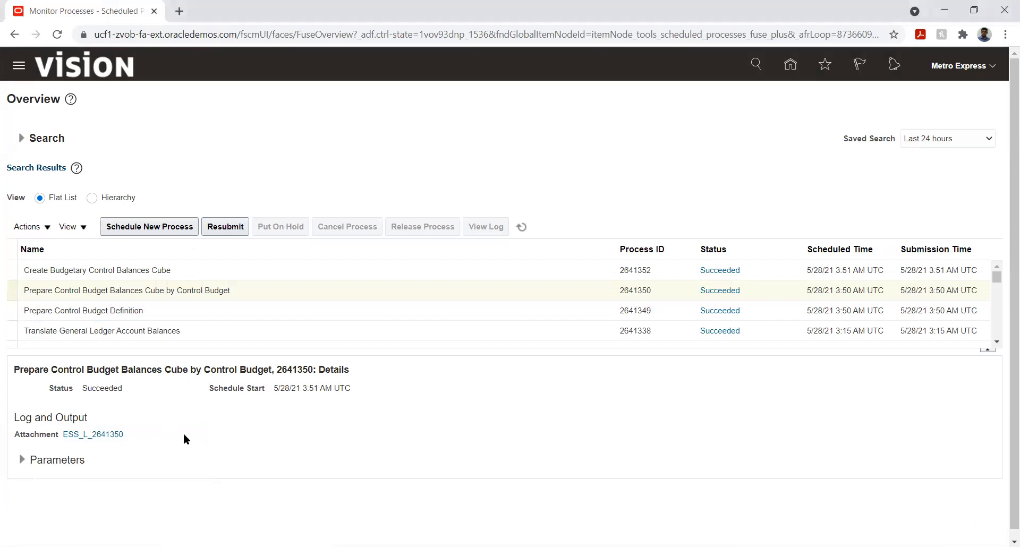
left_click(190, 272)
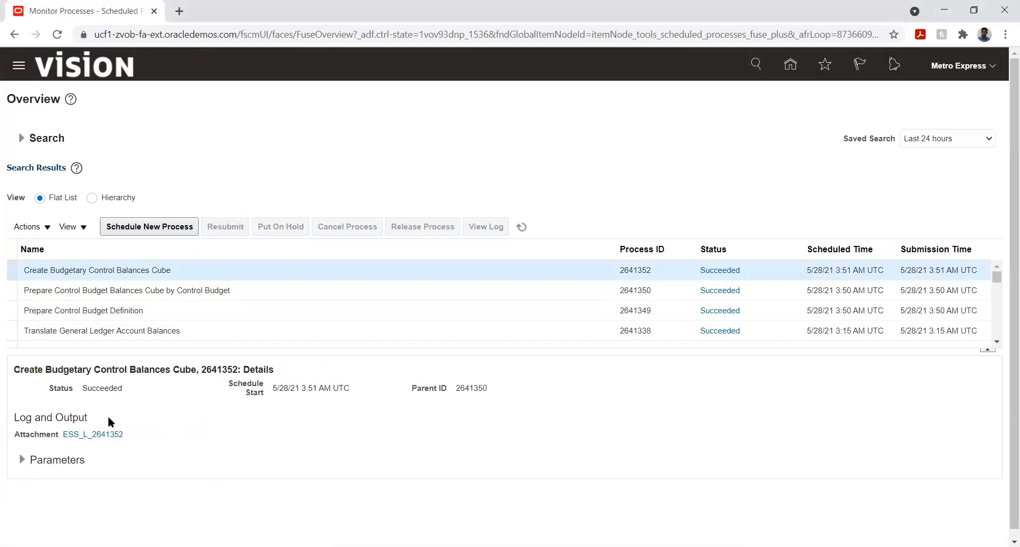
left_click(106, 434)
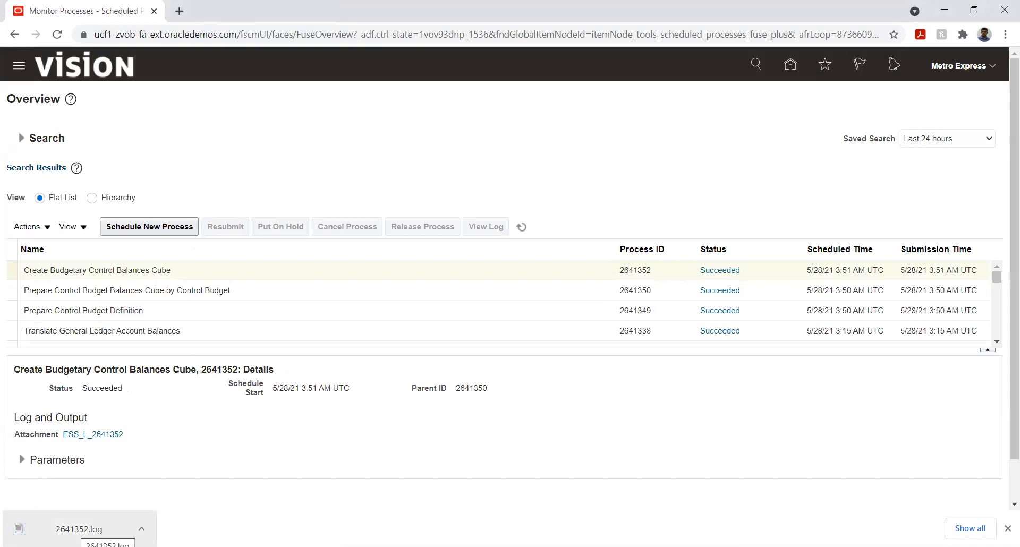
left_click(76, 530)
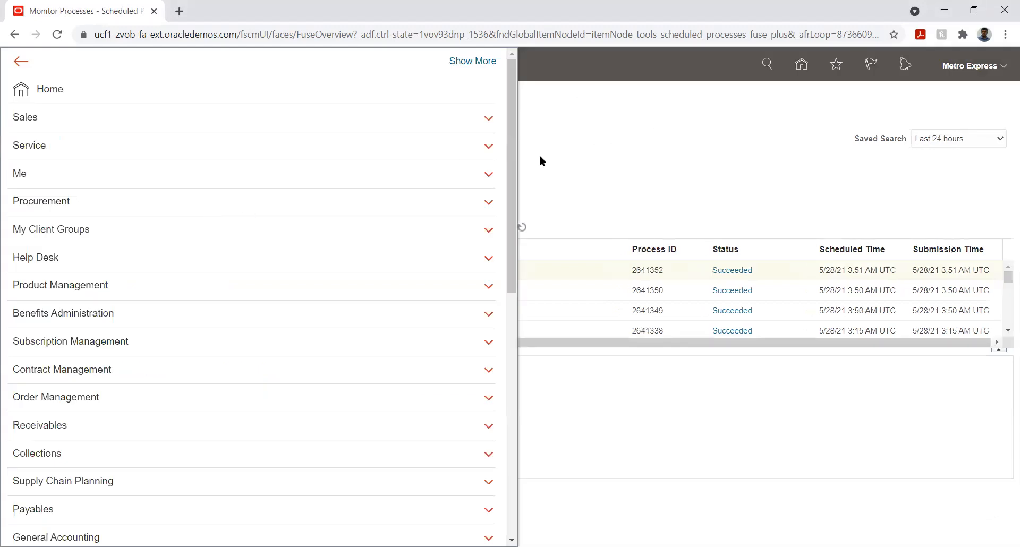
Go to the Security Console, search the user accounts for Metro, and open the Metro Express account.
scroll(185, 311, "down", 9)
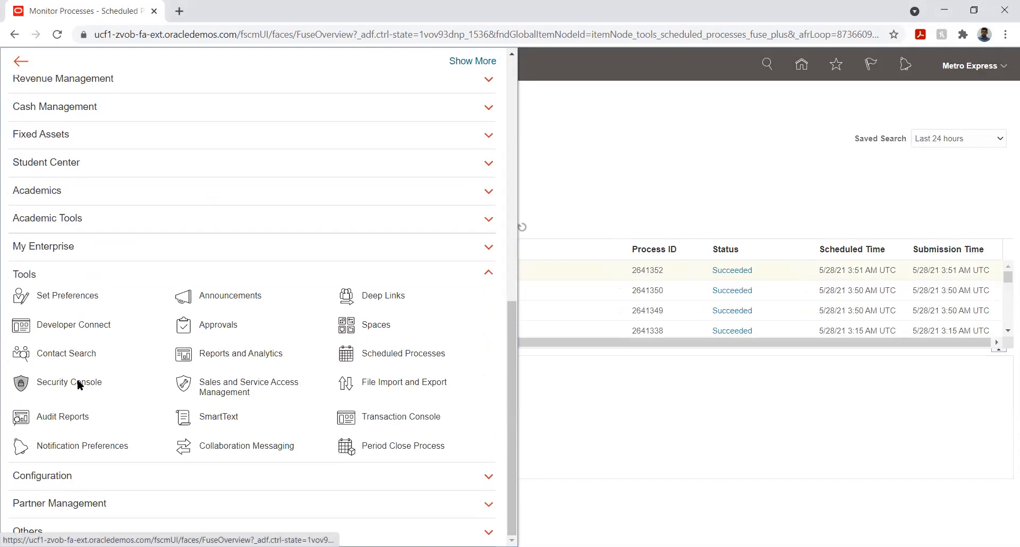
left_click(75, 378)
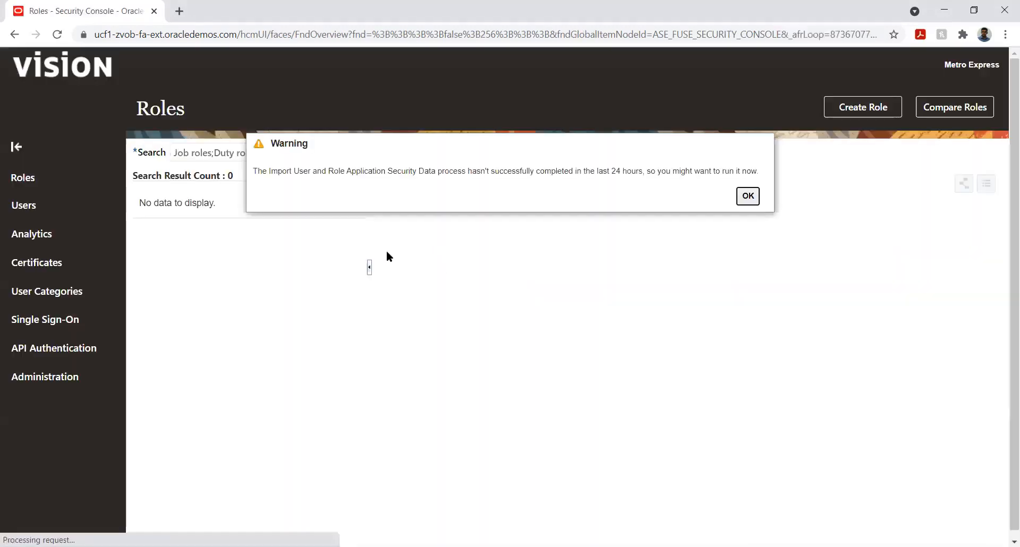
left_click(748, 196)
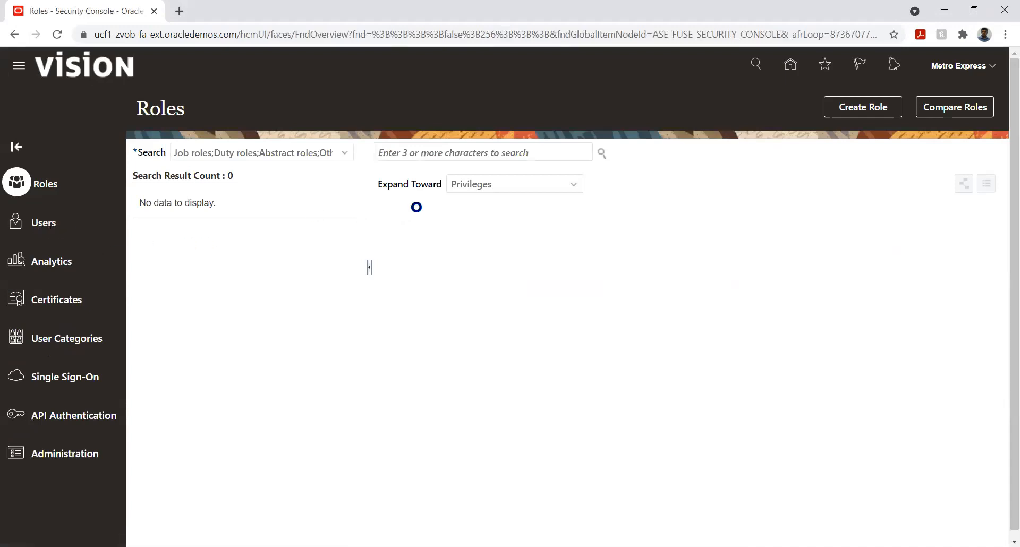
left_click(400, 148)
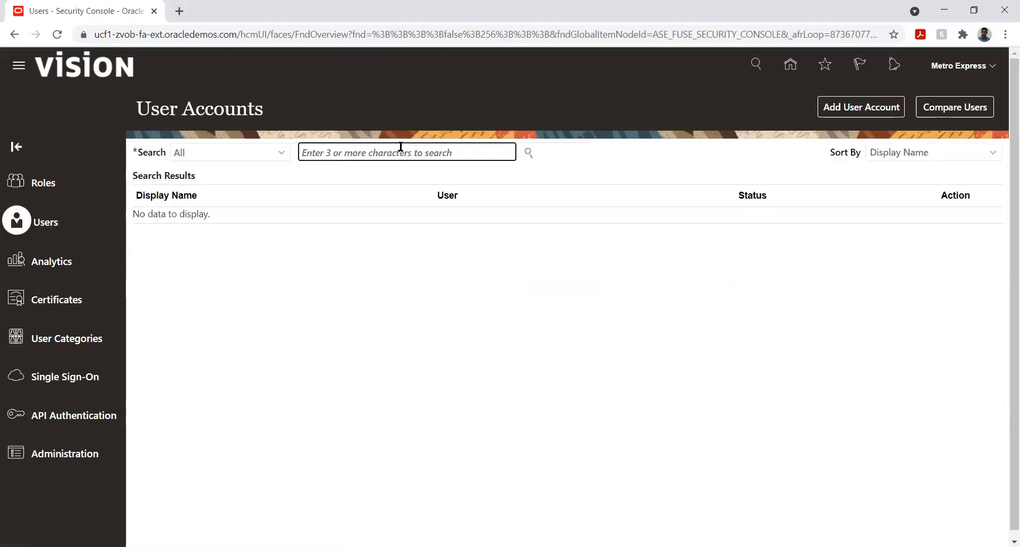
type("Metro")
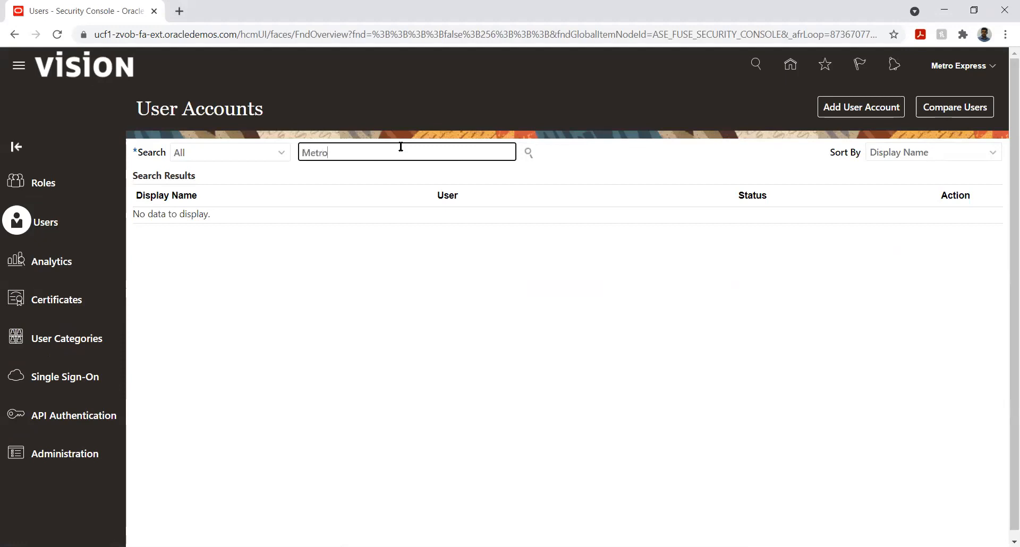
key("Return")
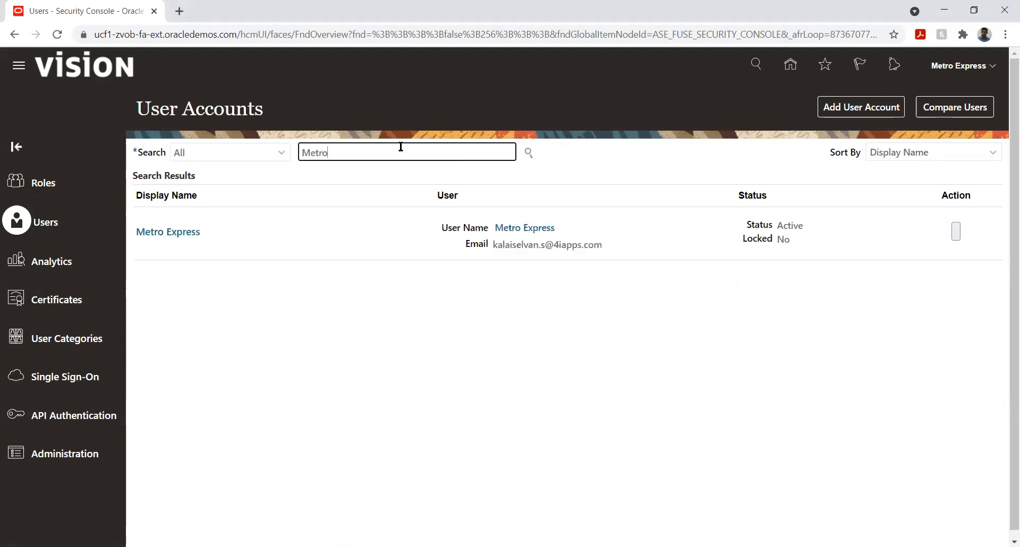
left_click(154, 233)
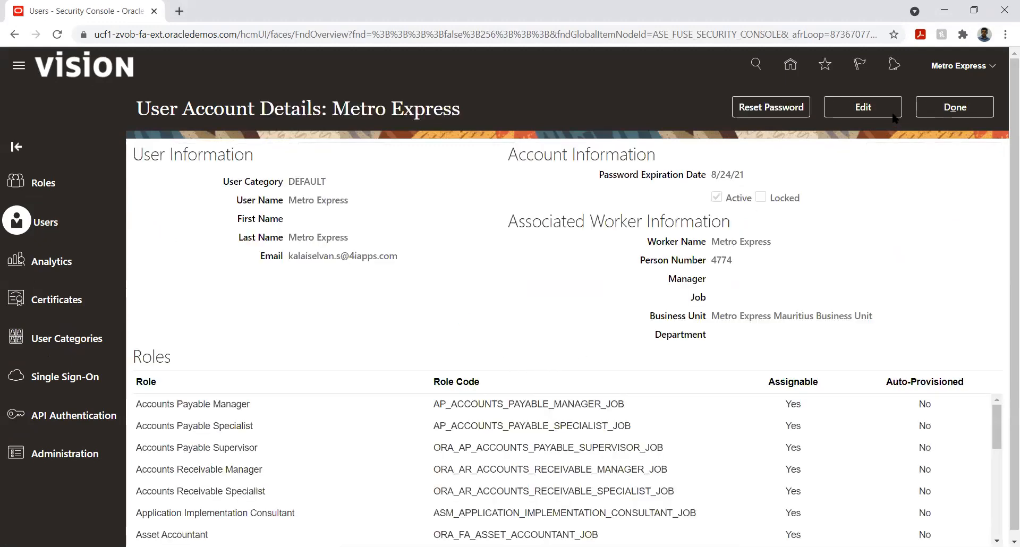
Edit the Metro Express user account and add the Budget Preparer role (ORA_XCC_BUDGET_PREPARER_JOB).
left_click(865, 109)
left_click(740, 480)
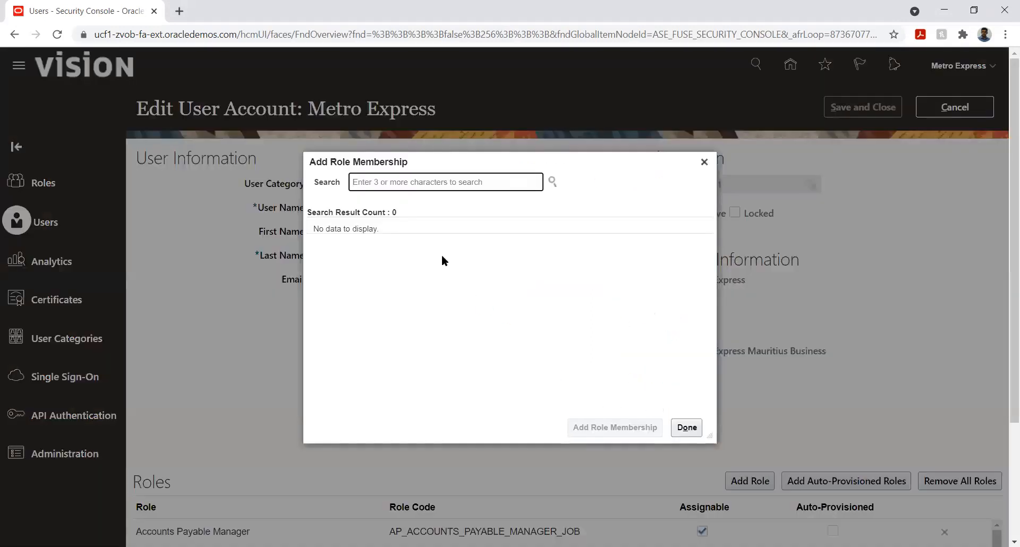
type("Budget pre")
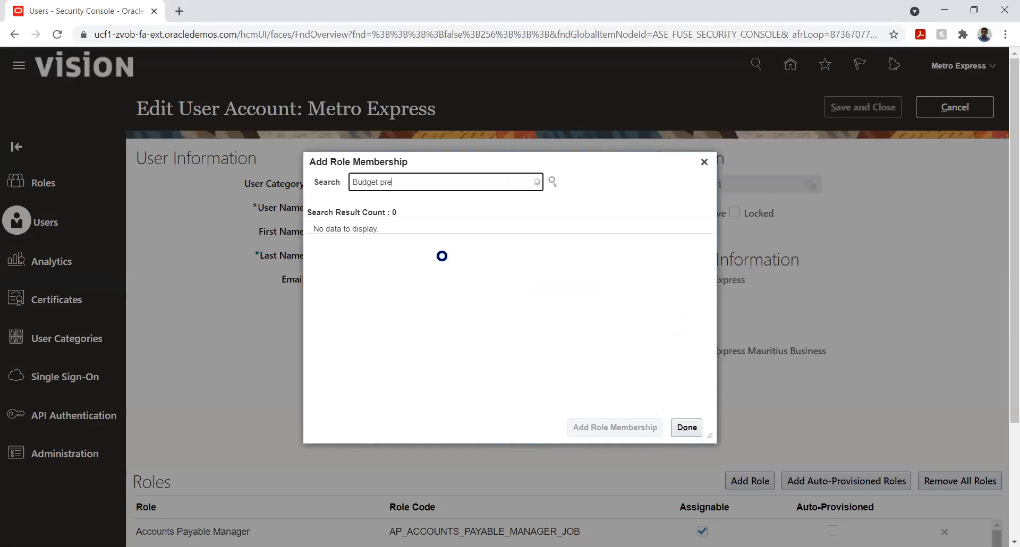
type("p")
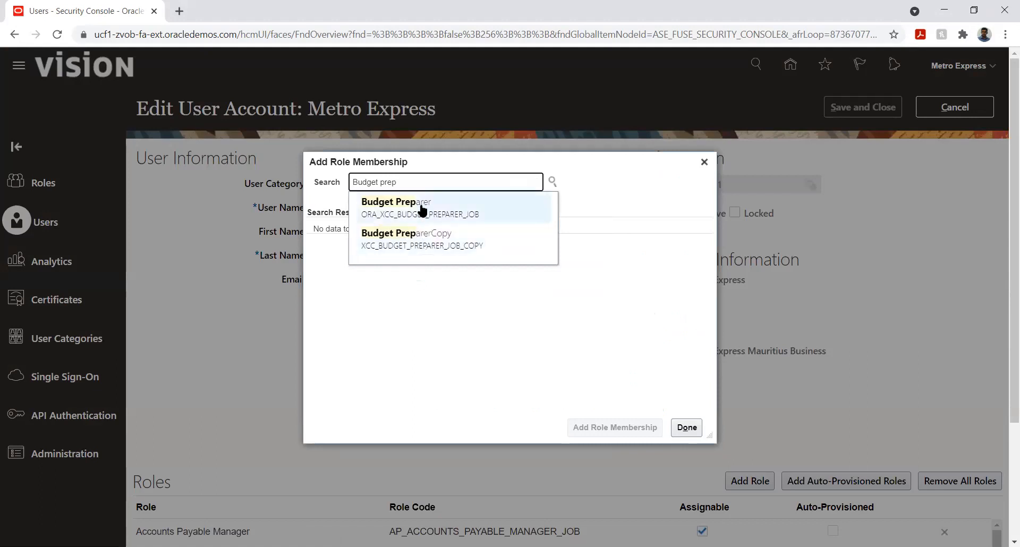
left_click(423, 210)
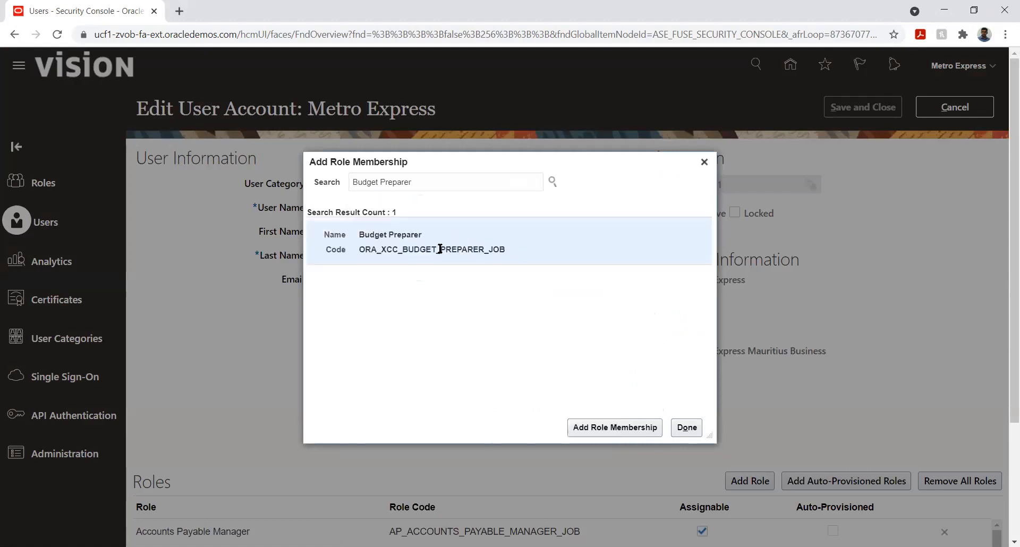
left_click(595, 428)
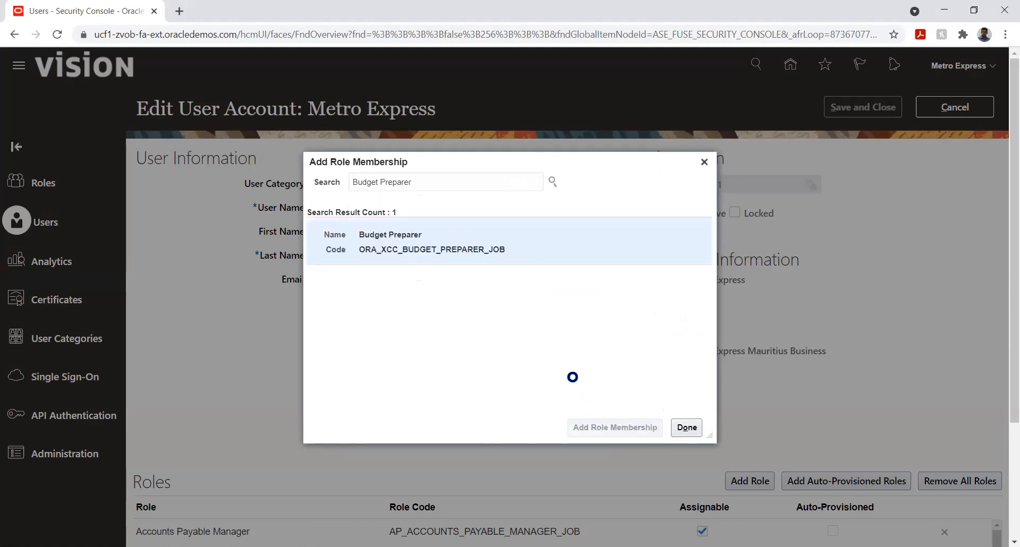
Add the Budget Analyst role (ORA_XCC_BUDGET_ANALYST_JOB) to the Metro Express account.
double_click(434, 183)
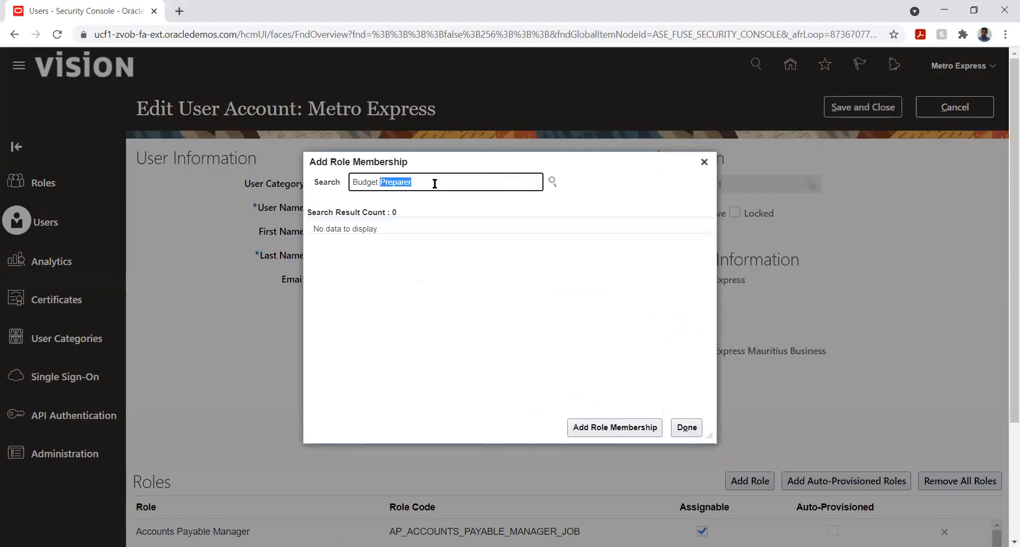
type("analyst")
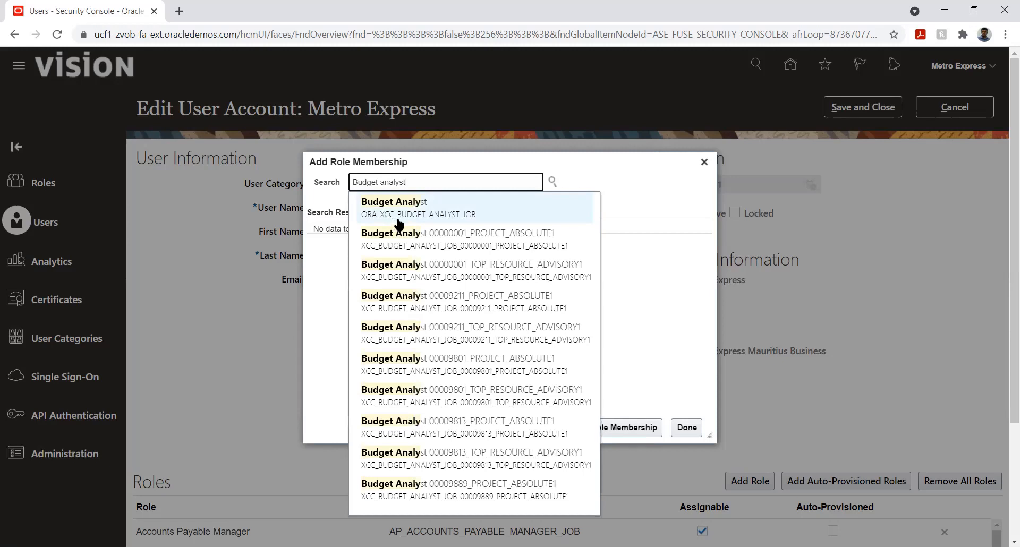
left_click(395, 208)
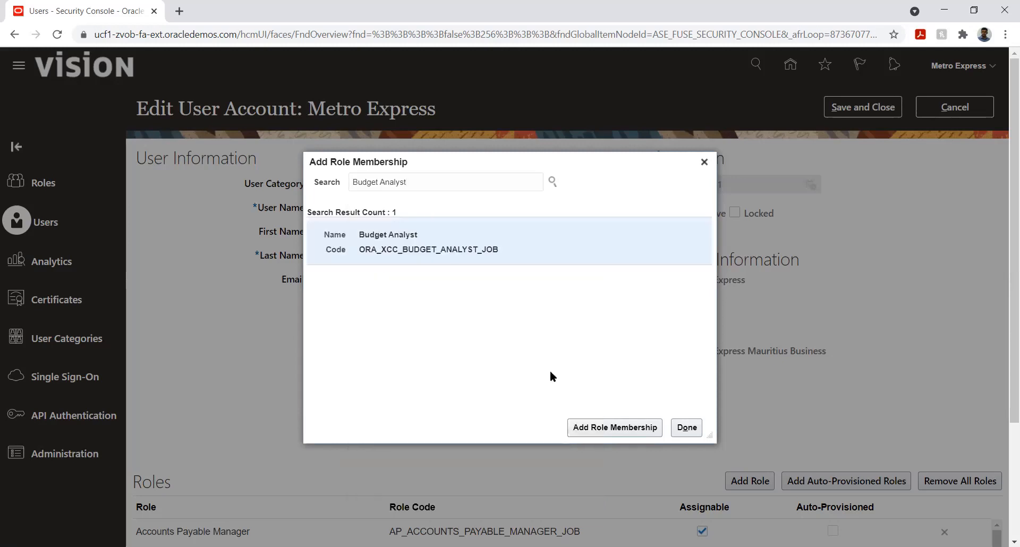
left_click(595, 427)
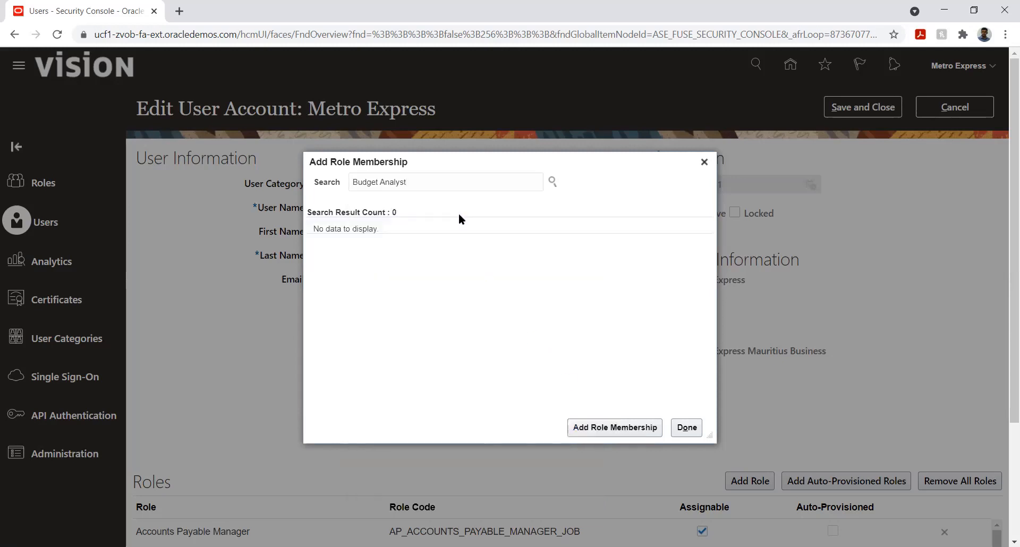
Add the Budget Manager role (ORA_XCC_BUDGET_MANAGER_JOB) to the account, then save the changes and return to the user accounts list.
double_click(444, 182)
type("manage")
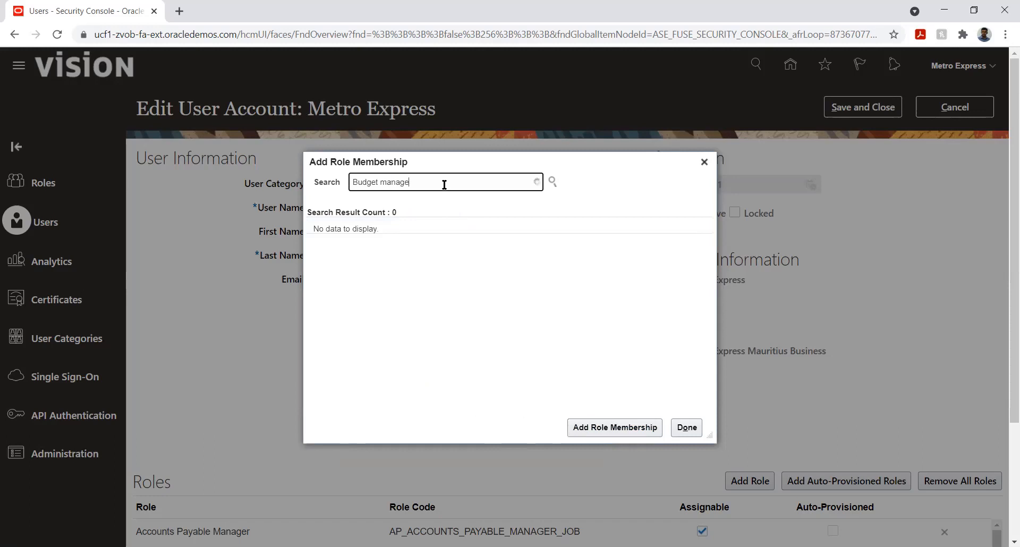
left_click(459, 206)
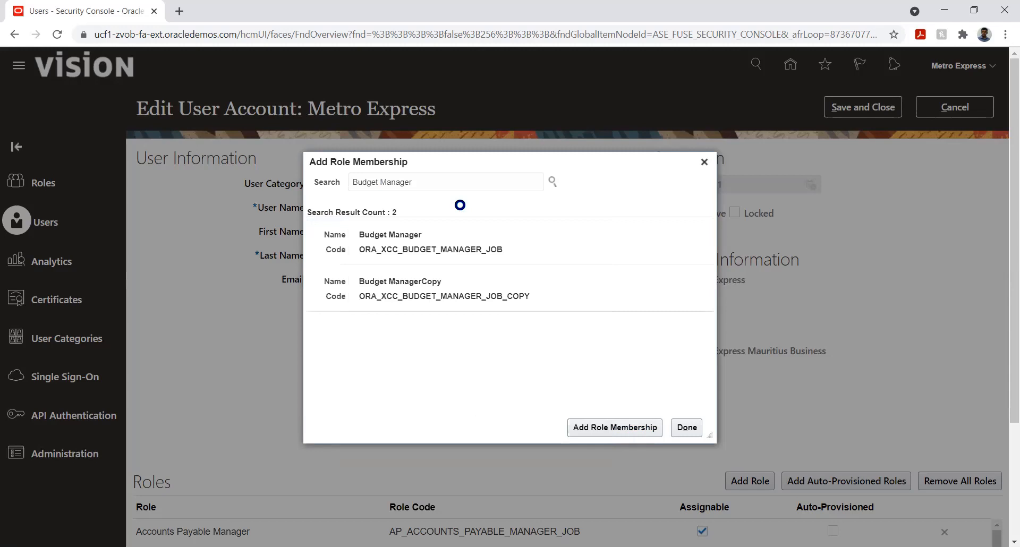
left_click(460, 226)
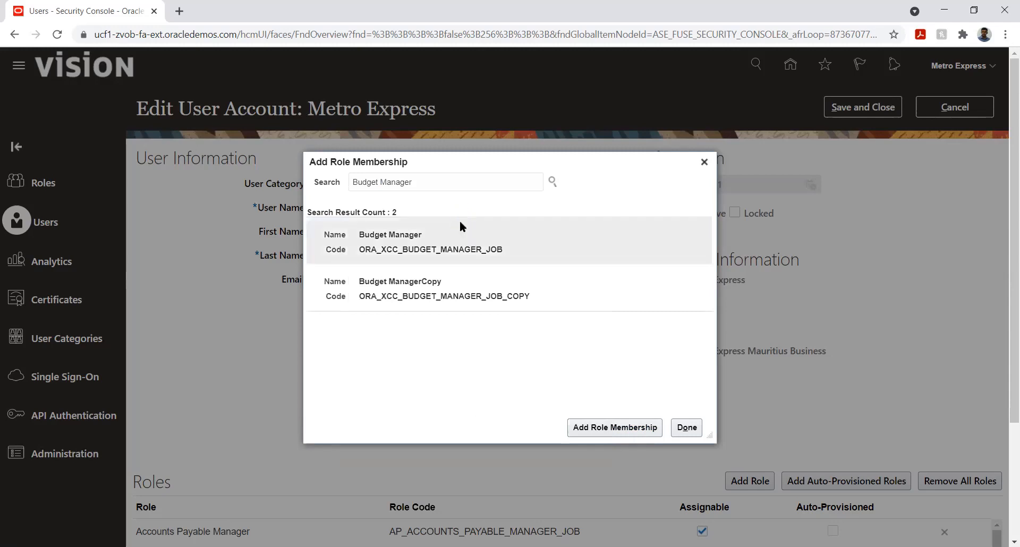
left_click(615, 428)
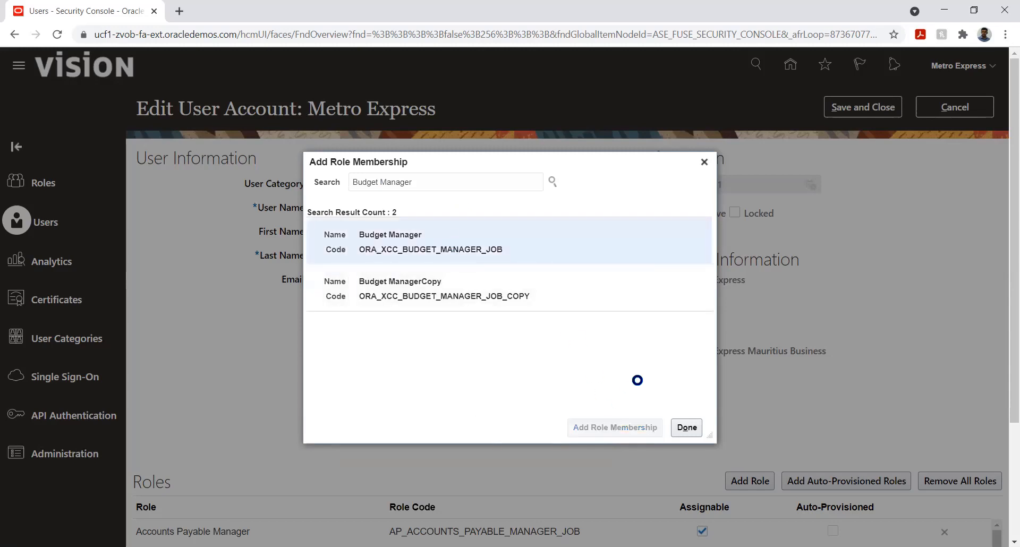
left_click(687, 428)
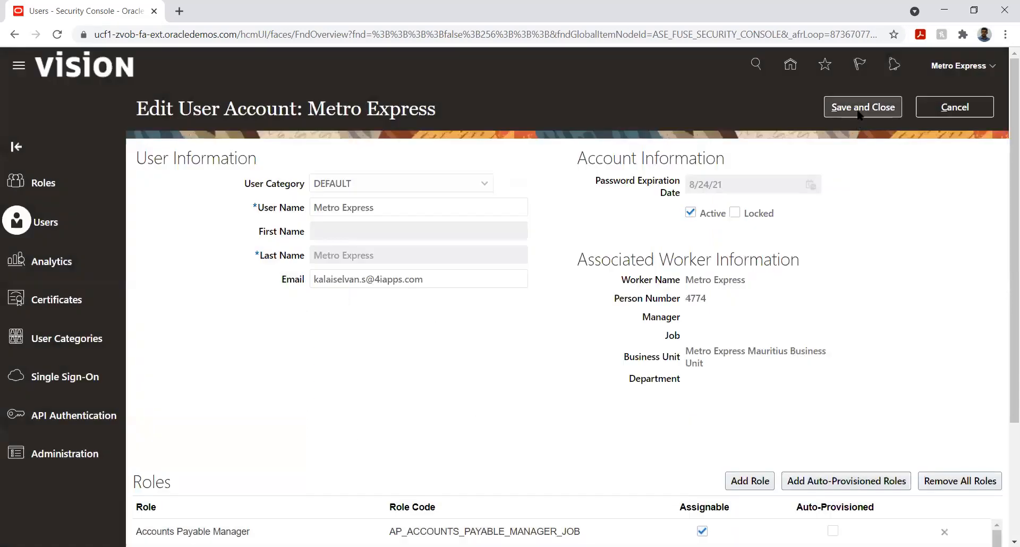
left_click(859, 113)
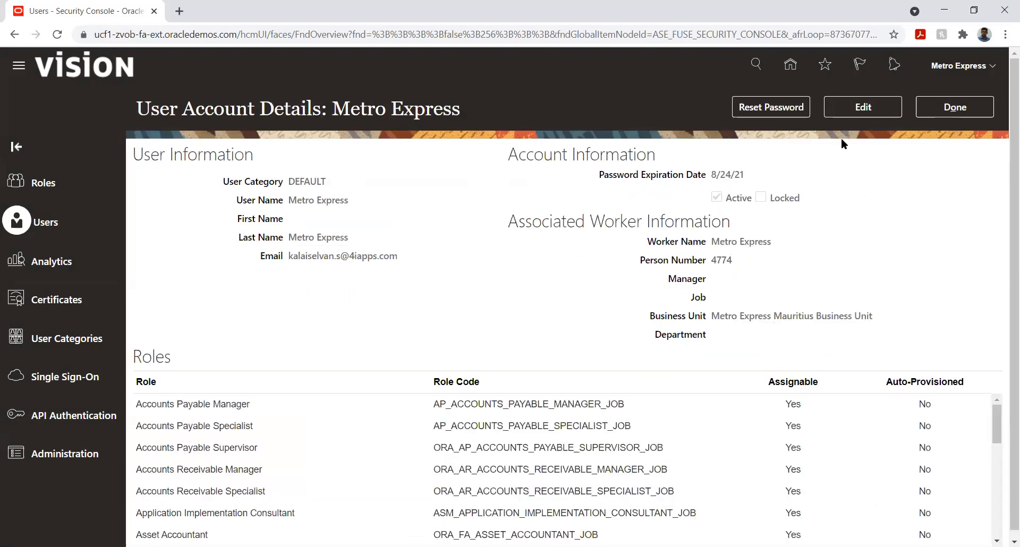
left_click(955, 112)
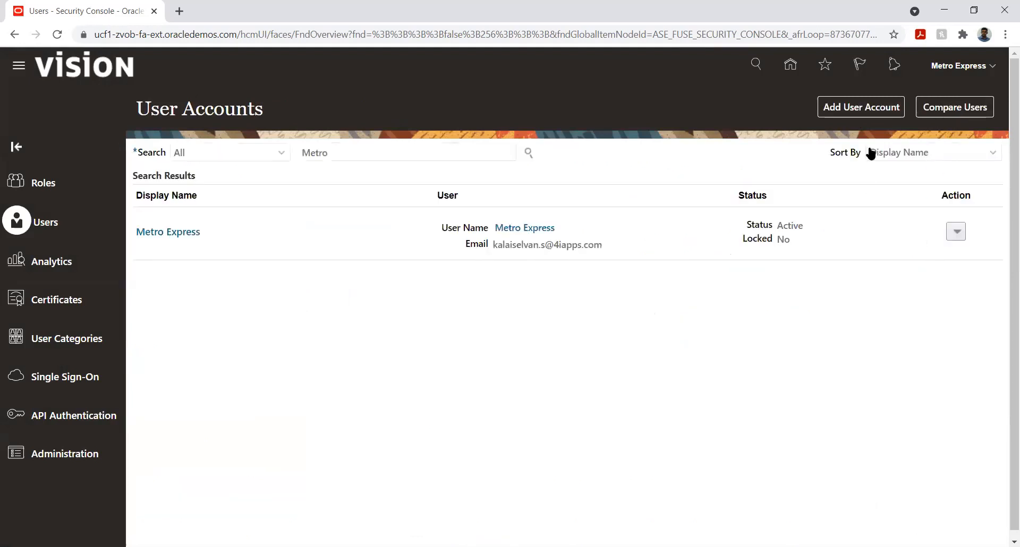
Sign out of the current session and confirm the single sign-off.
left_click(992, 68)
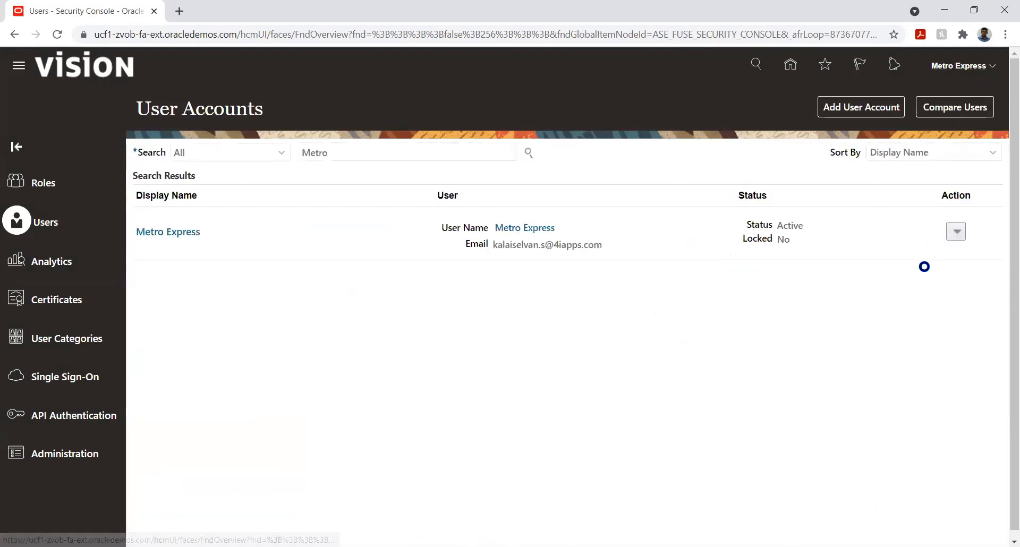
left_click(970, 91)
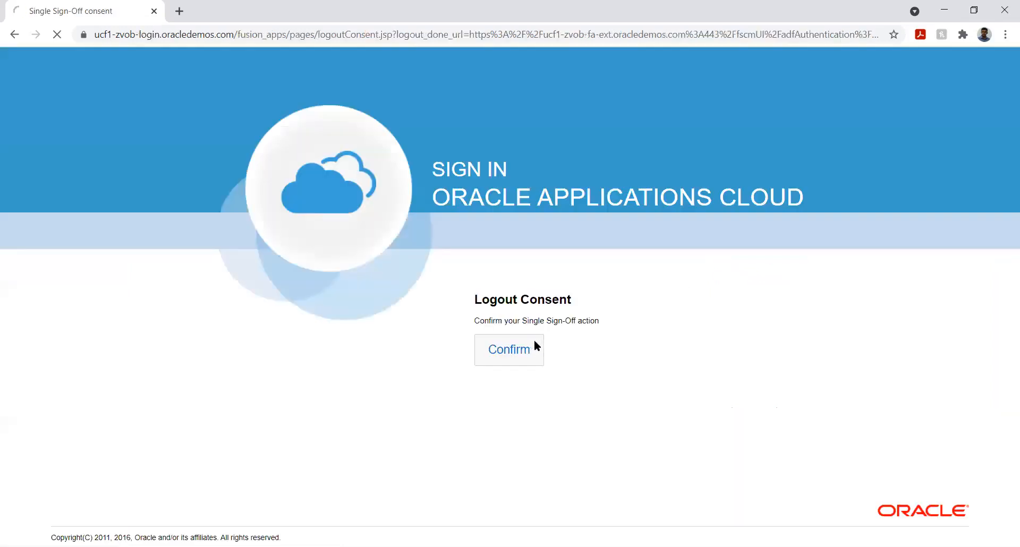
left_click(534, 342)
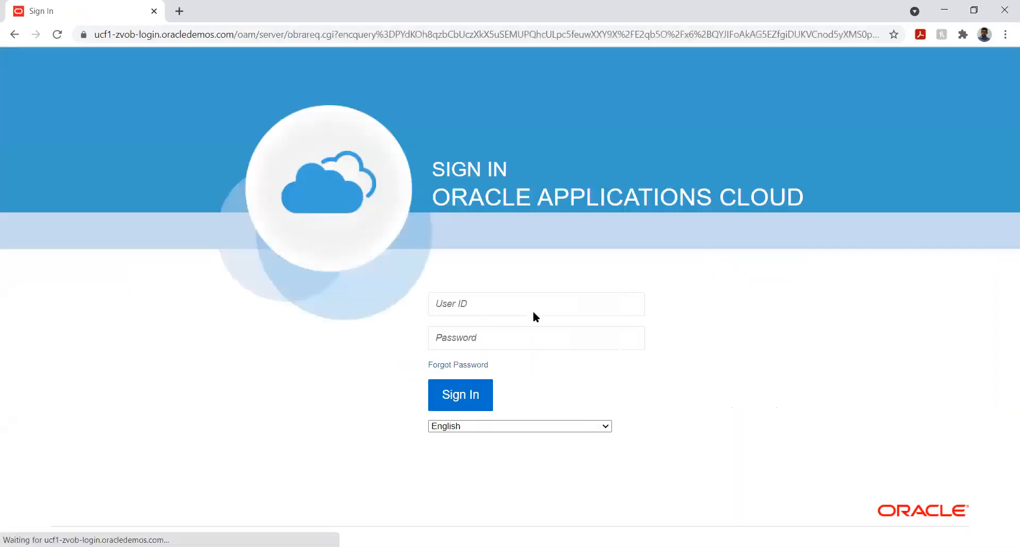
Sign back in with the user ID Metro Express and the account password.
left_click(466, 301)
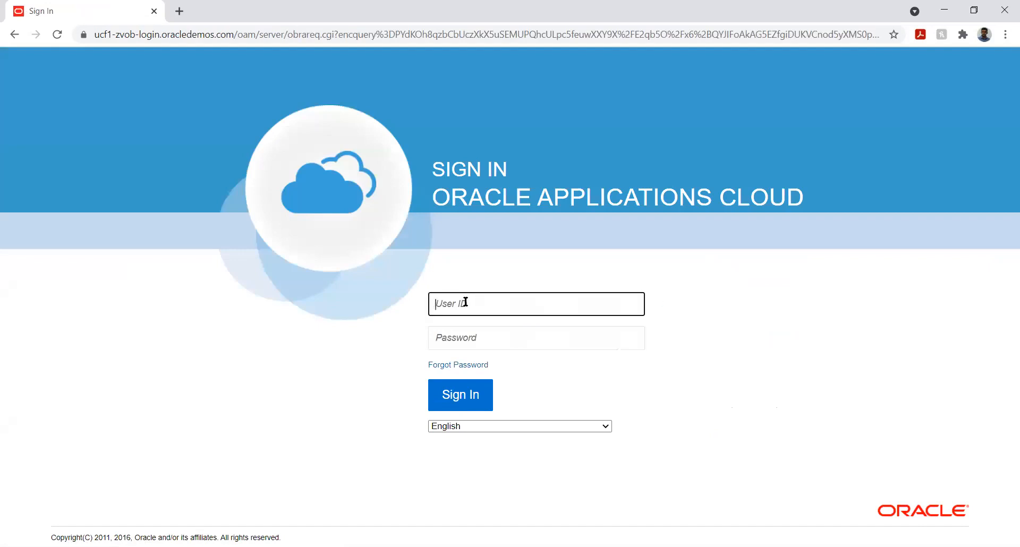
type("Metro Express")
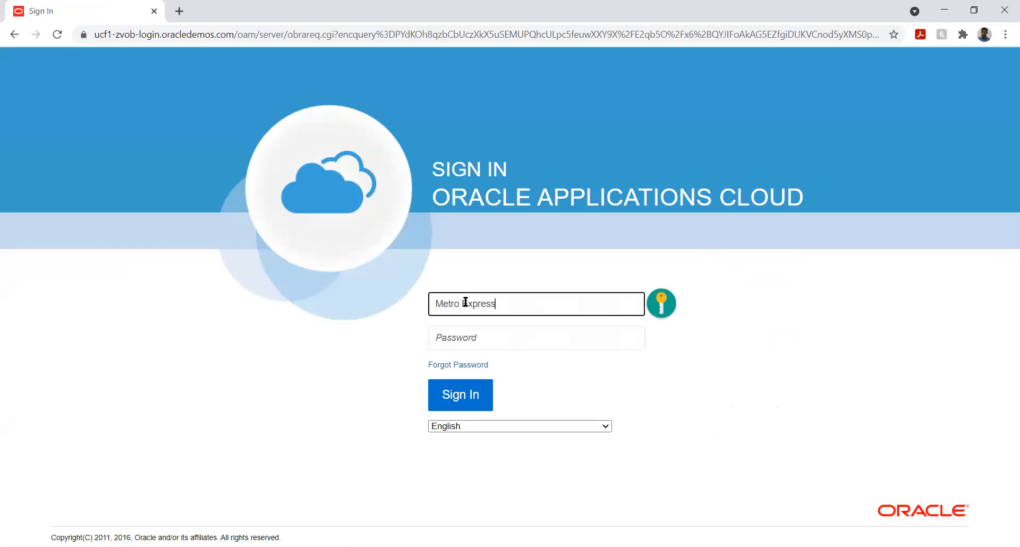
key("Tab")
type("•••••••")
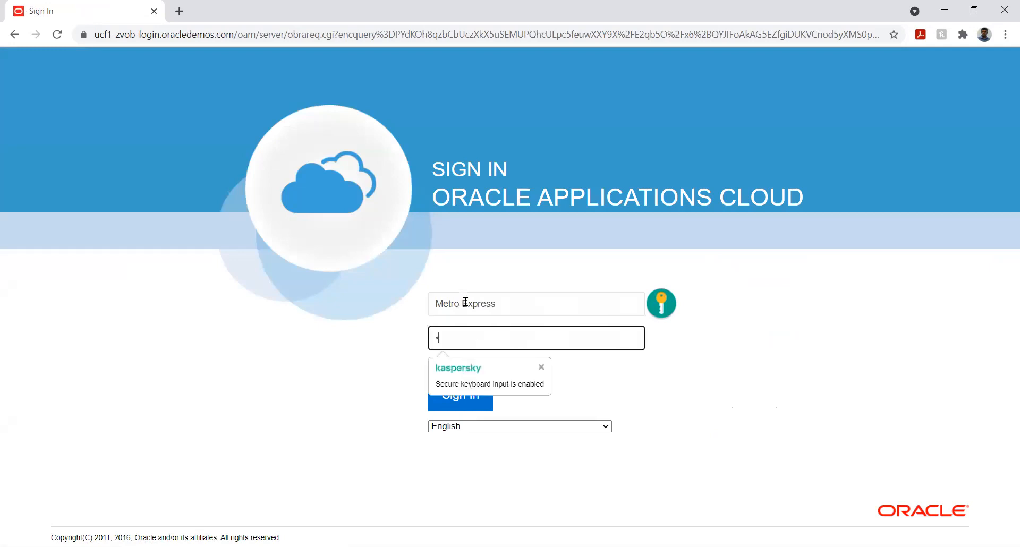
type("•••")
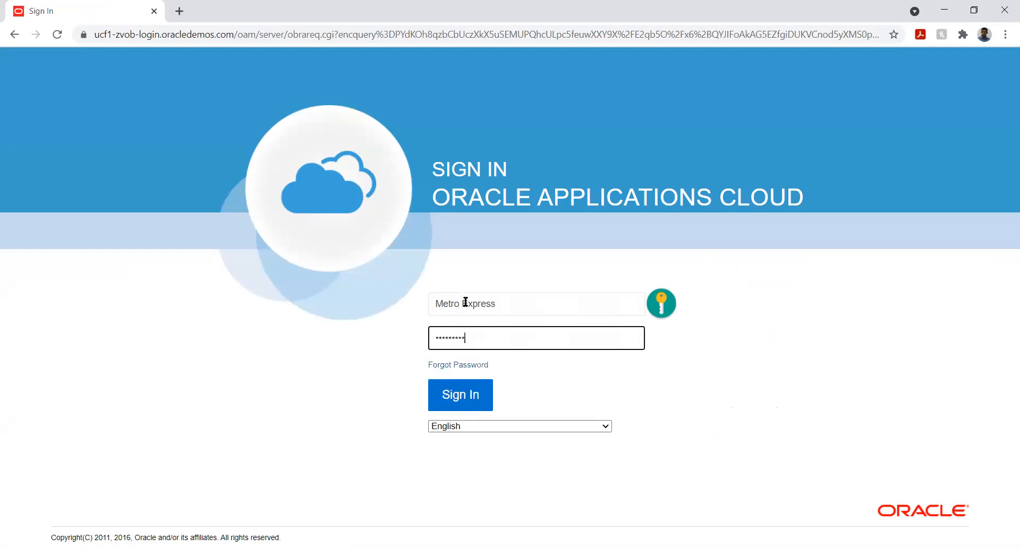
left_click(458, 394)
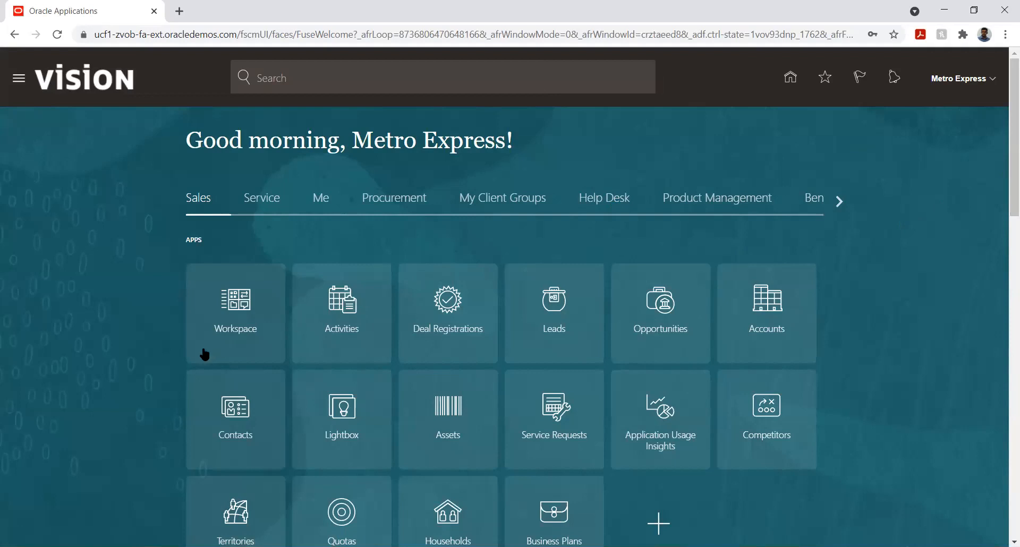
Look through the app groups on the home page, including the apps under General Accounting.
left_click(837, 203)
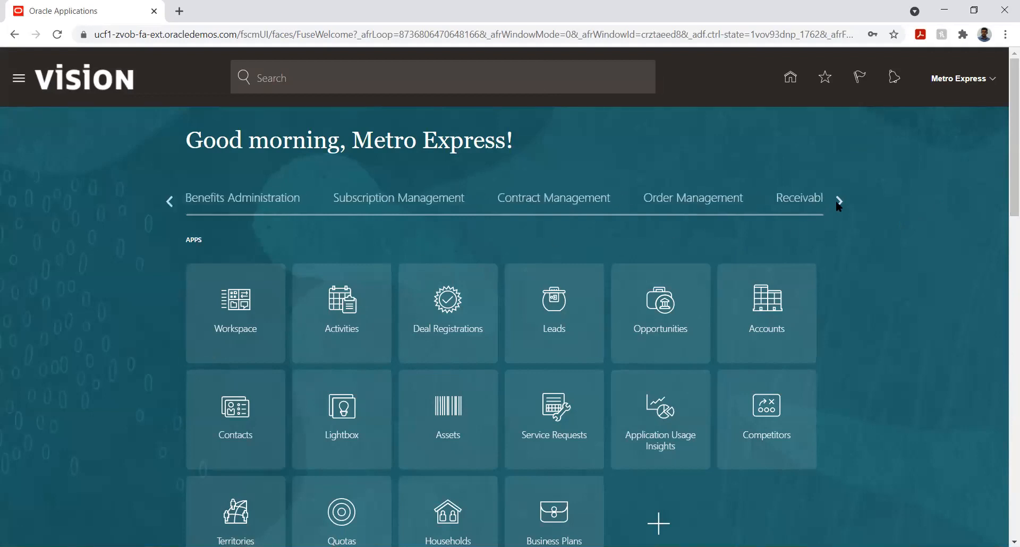
left_click(837, 203)
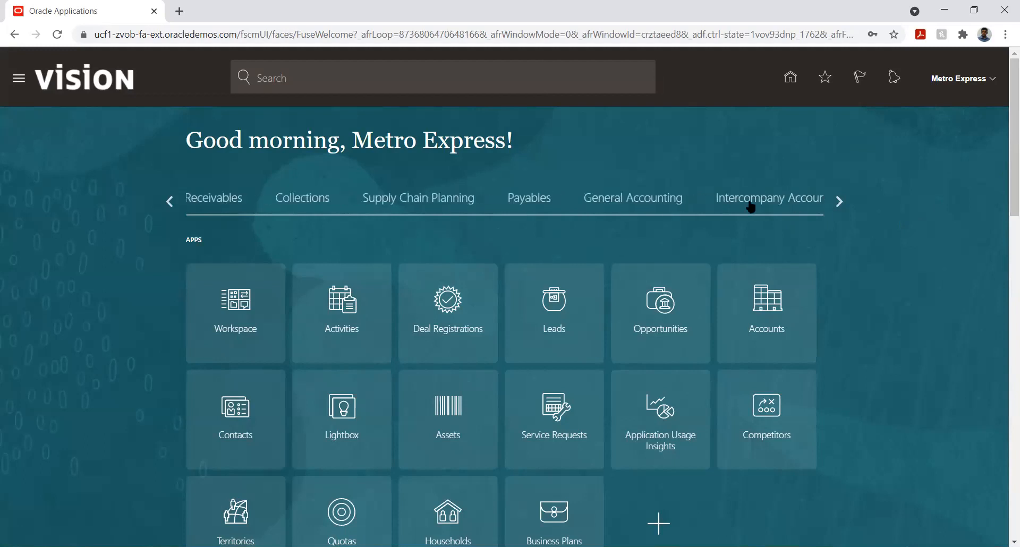
left_click(636, 208)
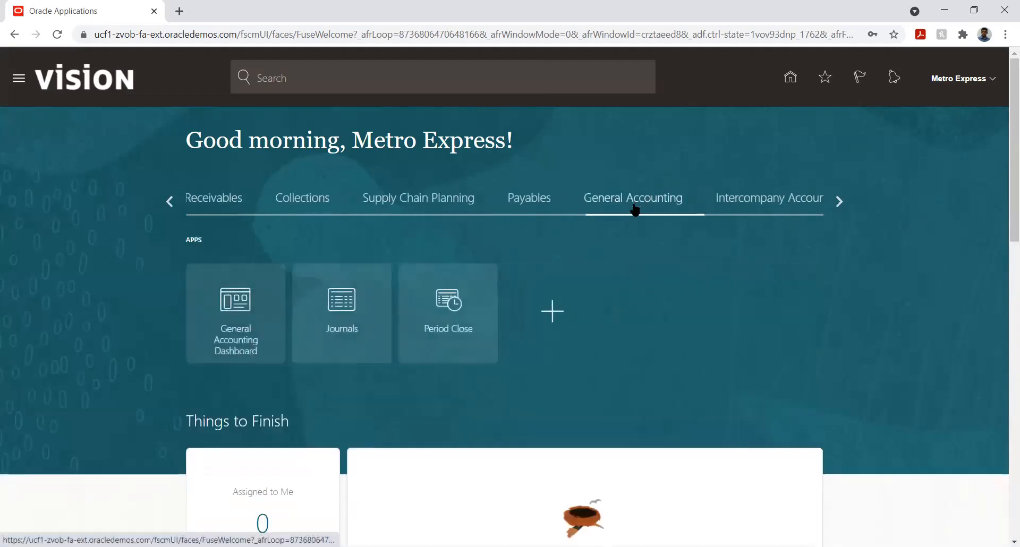
left_click(838, 203)
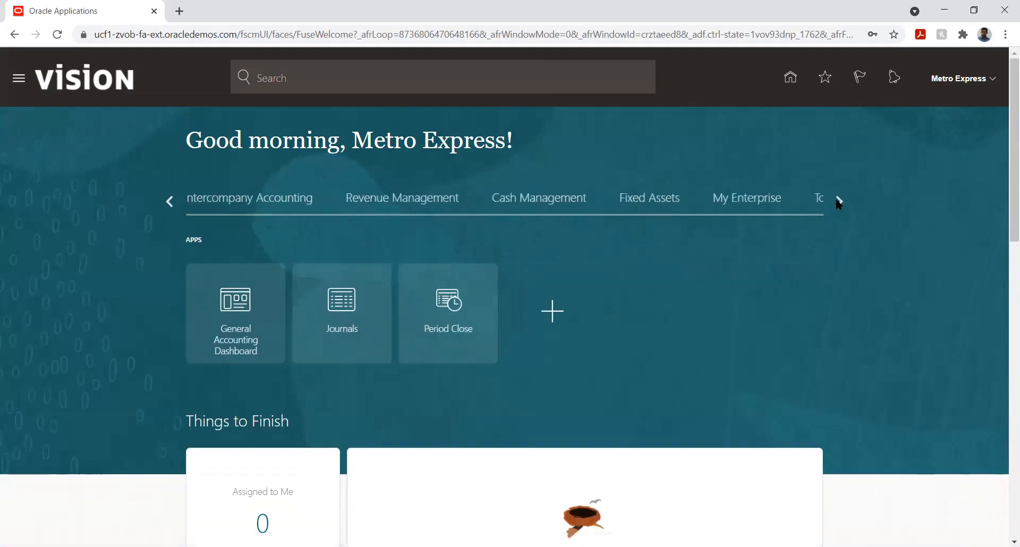
left_click(838, 202)
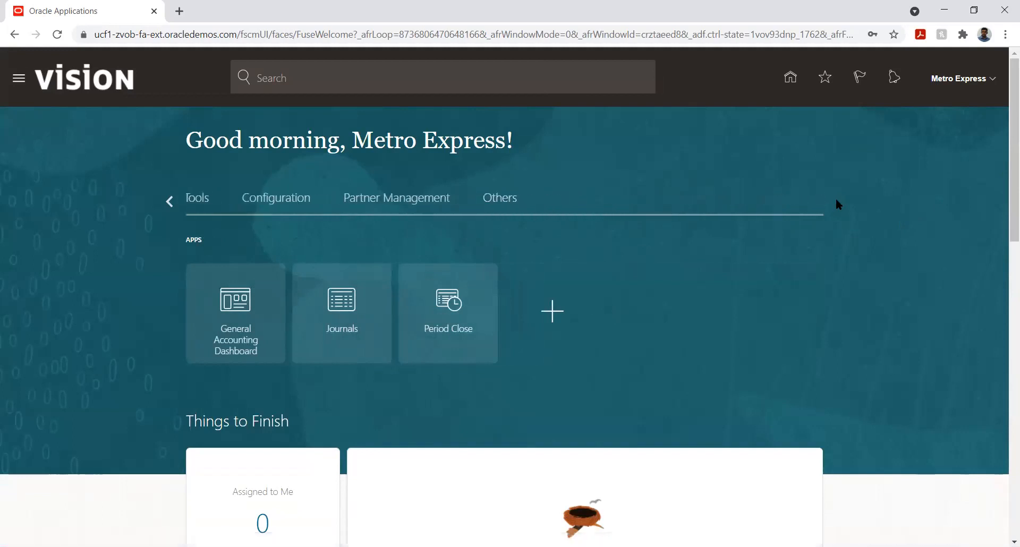
left_click(170, 203)
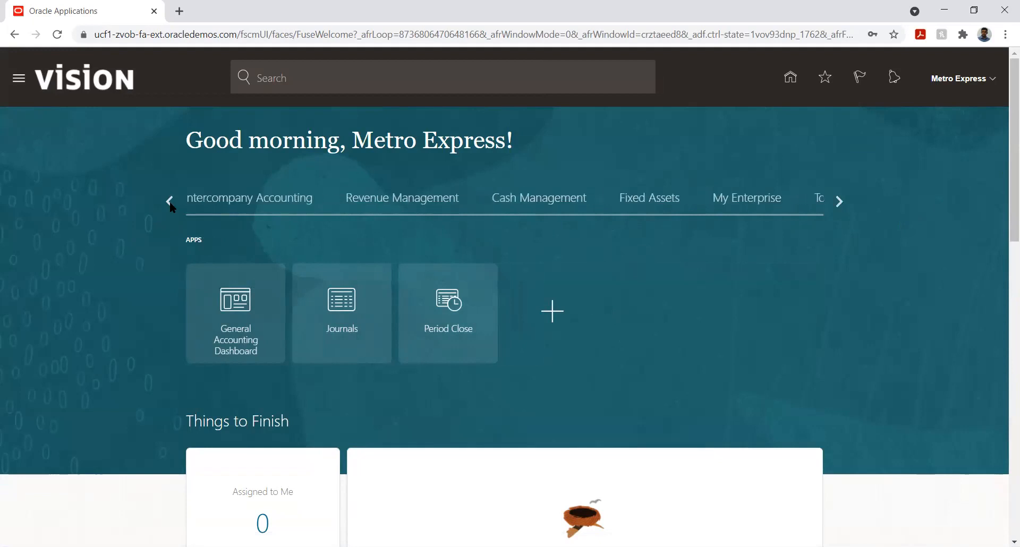
left_click(170, 205)
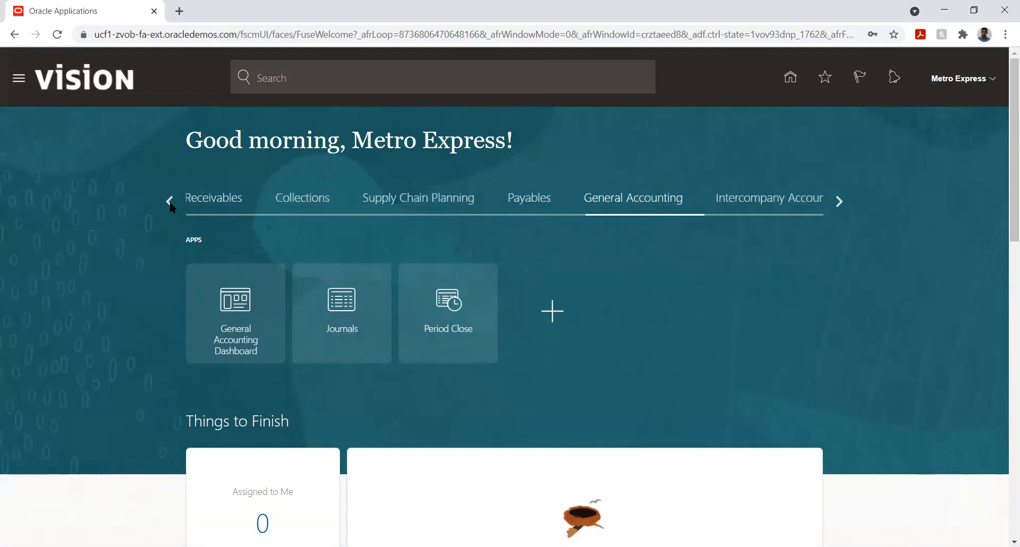
left_click(170, 205)
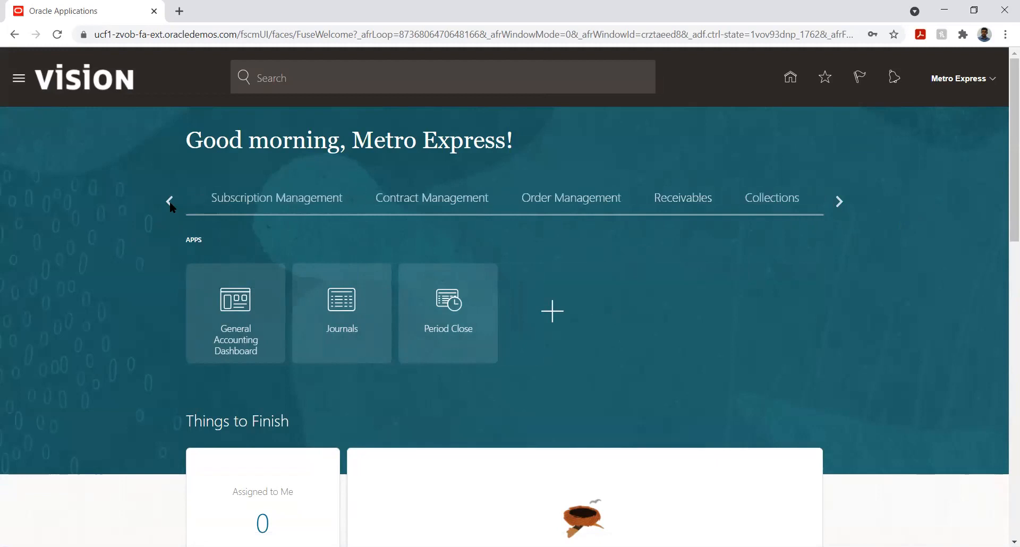
left_click(171, 205)
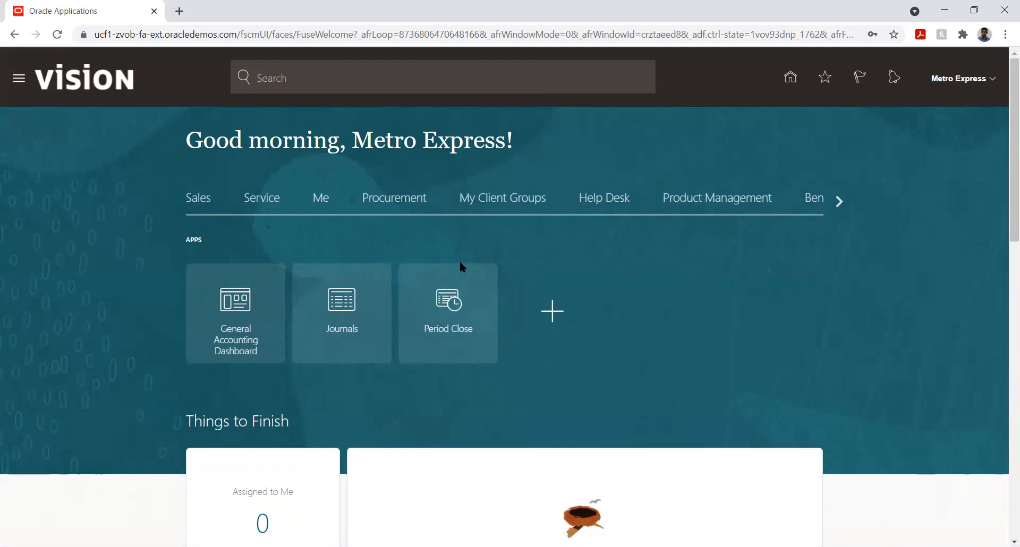
left_click(838, 203)
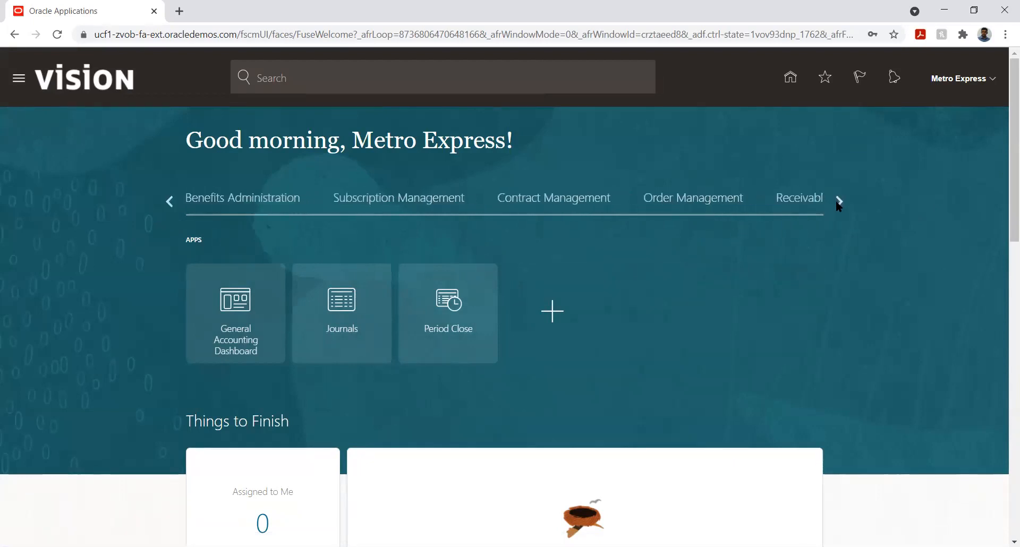
left_click(837, 203)
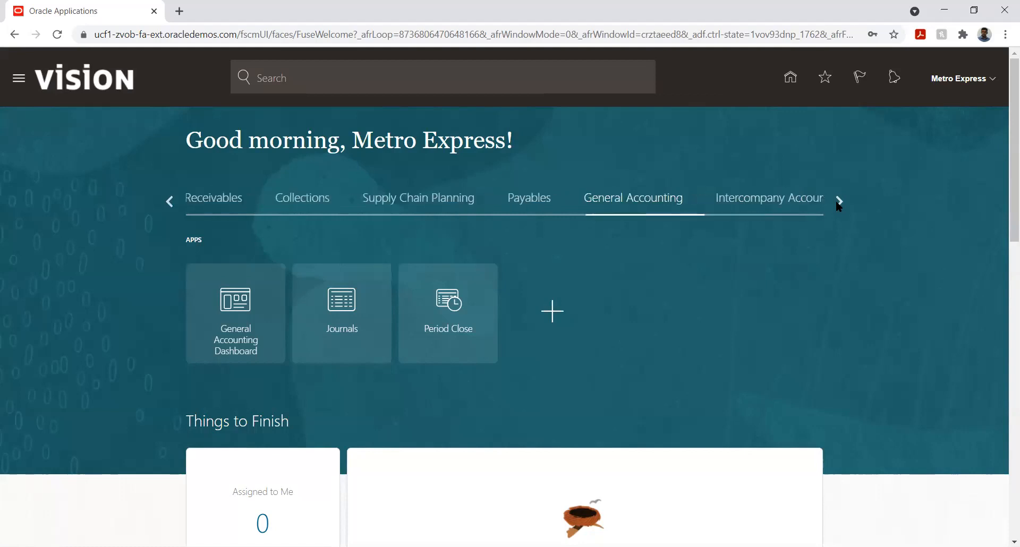
left_click(837, 202)
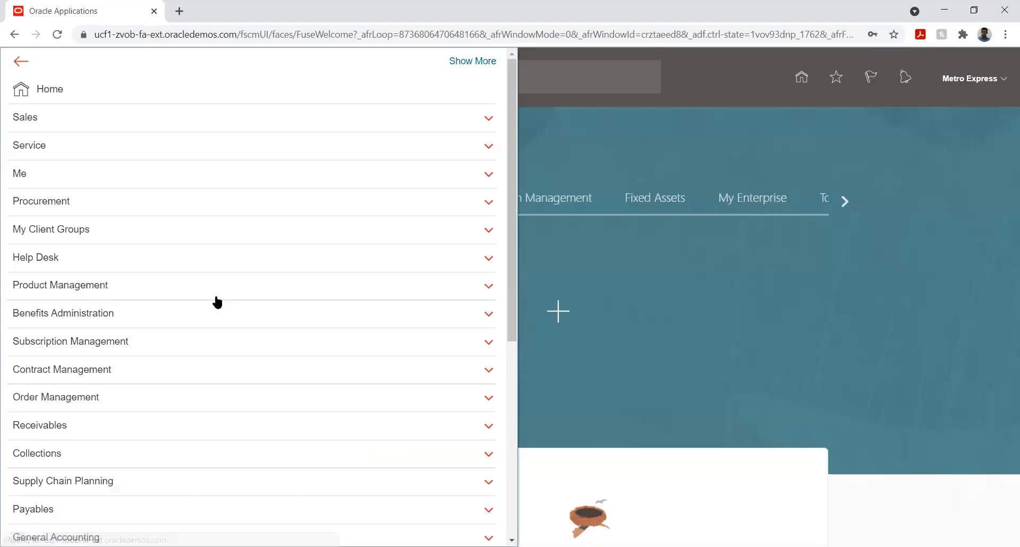
Open the Security Console and go to its user accounts page.
scroll(217, 299, "down", 5)
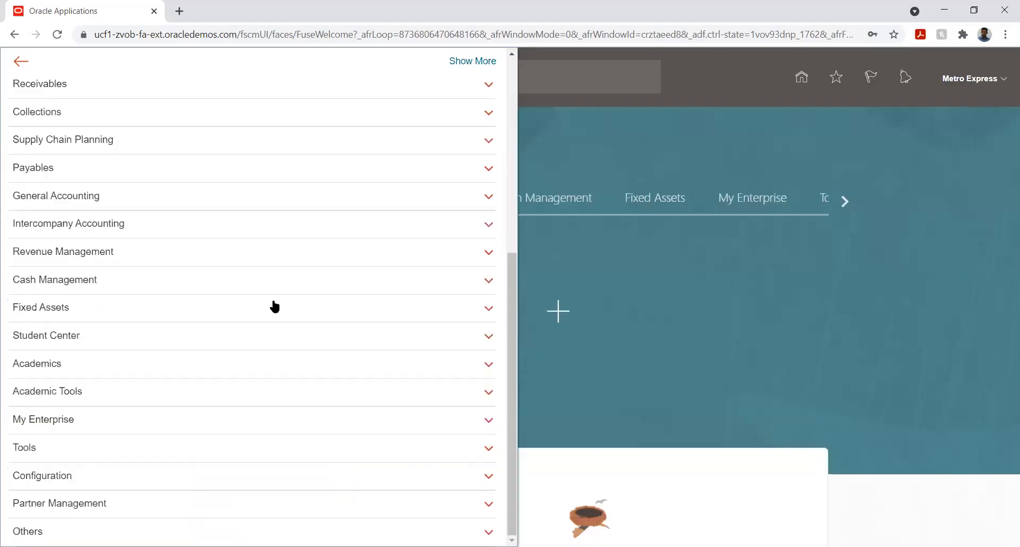
left_click(91, 449)
scroll(214, 348, "down", 2)
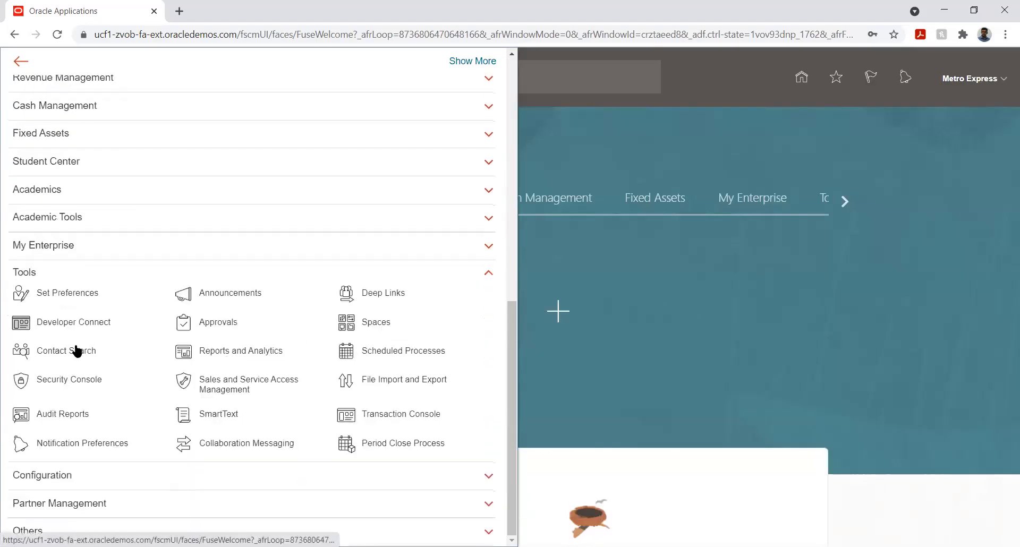
left_click(61, 378)
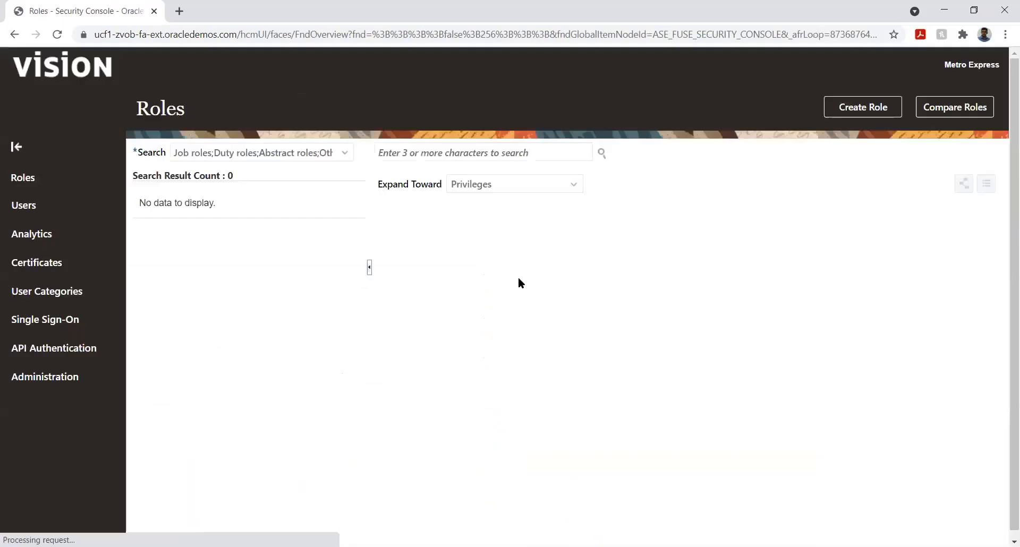
left_click(749, 196)
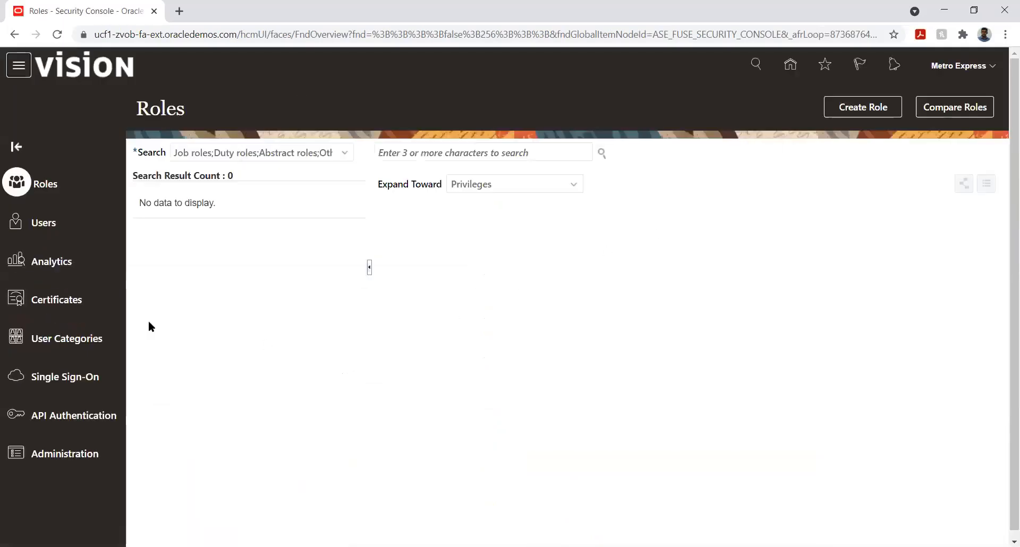
left_click(45, 226)
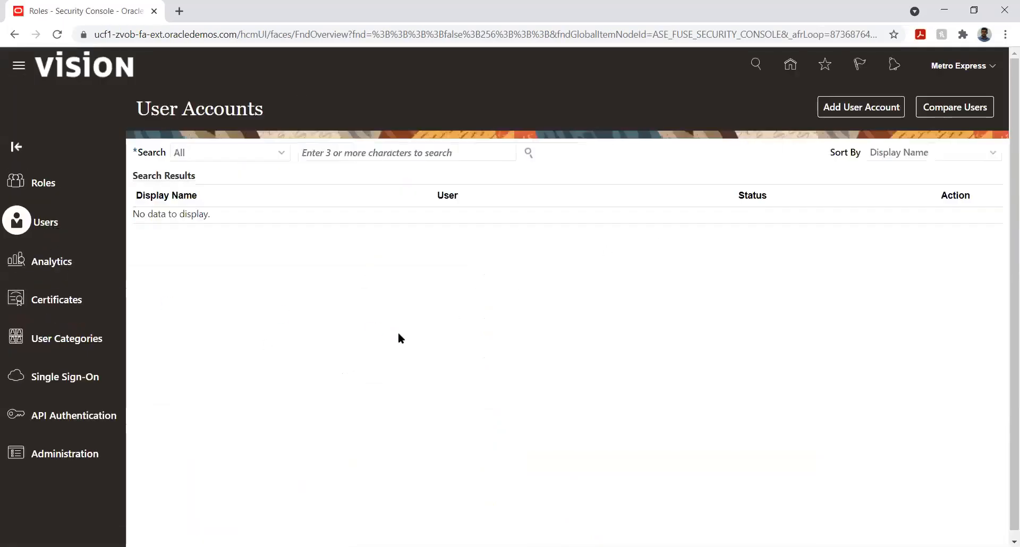
Search the user accounts for Metro and open the Metro Express account details.
left_click(349, 153)
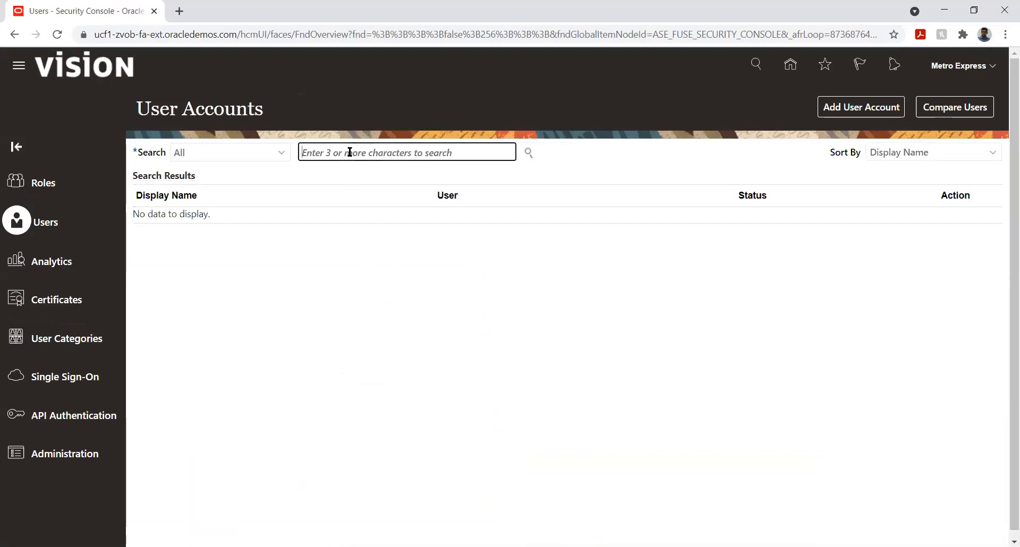
type("Metro")
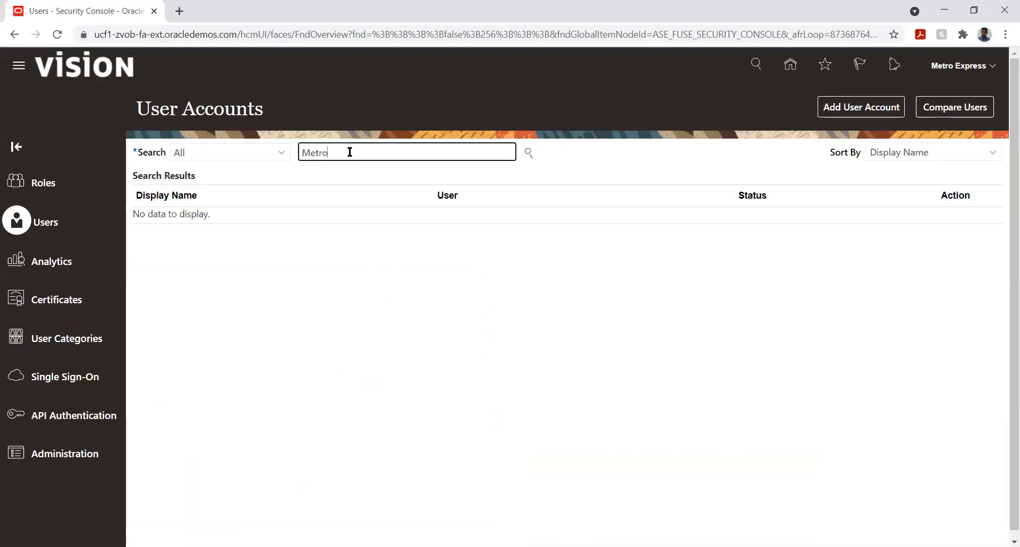
key("Return")
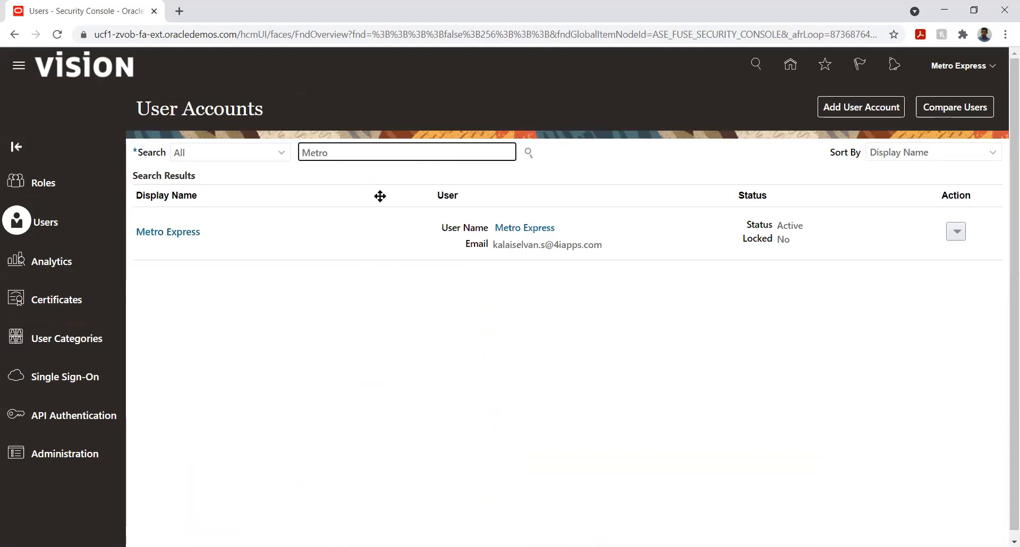
left_click(167, 236)
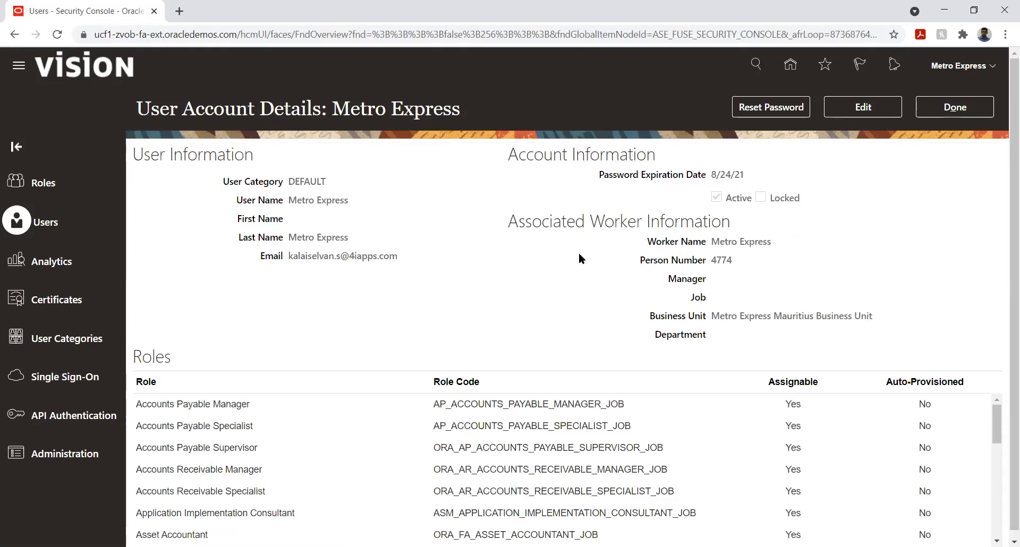
Check the account's role list for the Budget Analyst, Budget Manager and Budget Preparer roles.
scroll(868, 359, "down", 1)
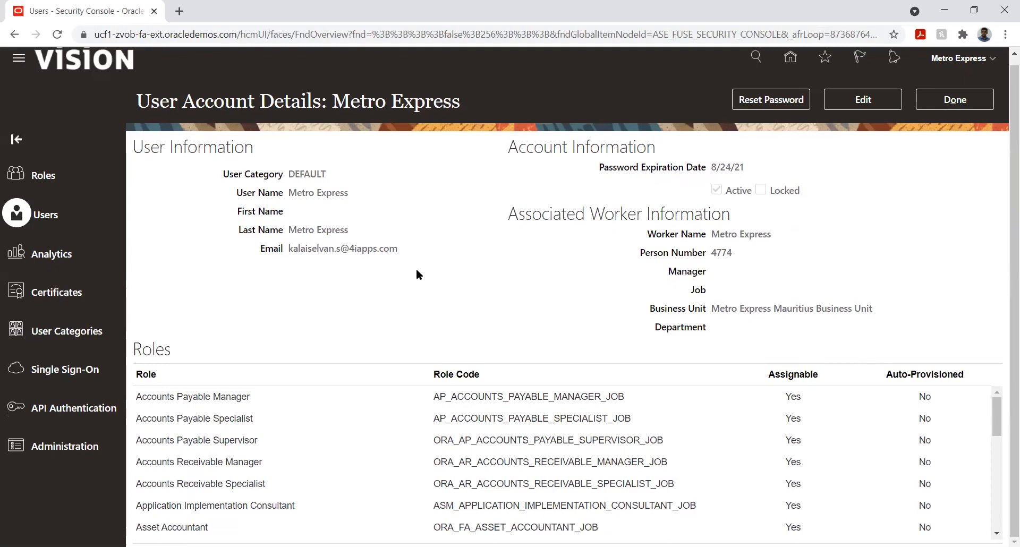
scroll(715, 432, "down", 4)
scroll(715, 432, "up", 2)
scroll(715, 431, "down", 3)
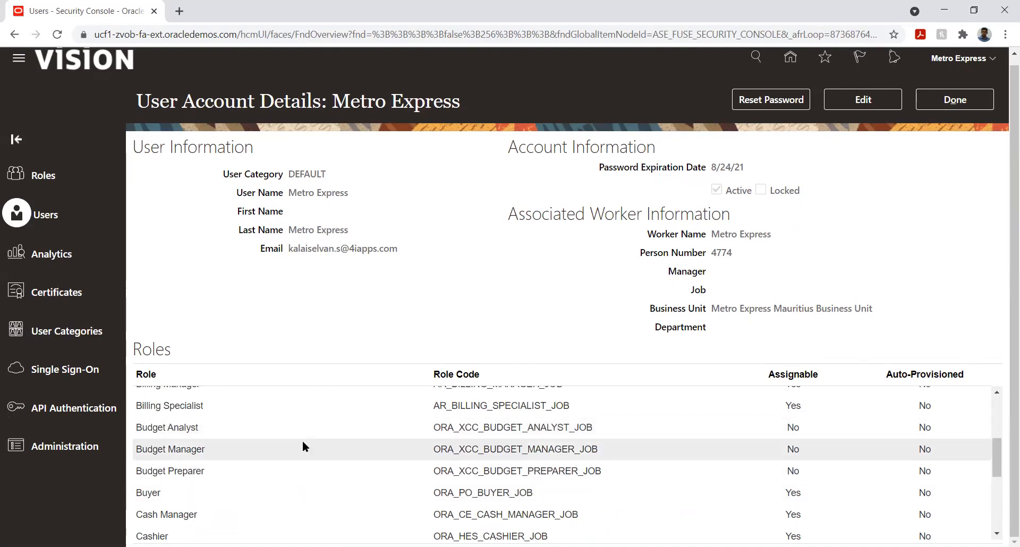
left_click(219, 433)
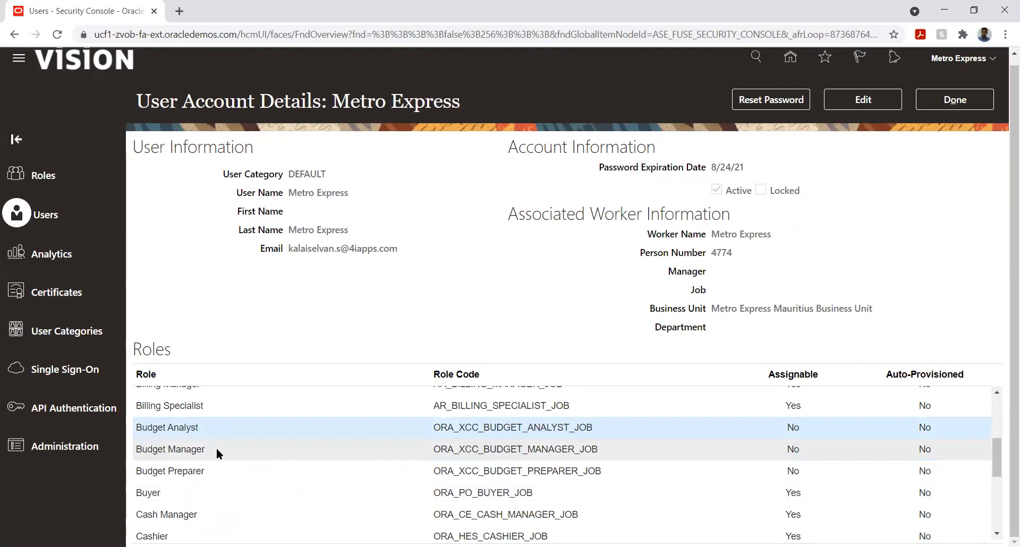
left_click(216, 449)
left_click(205, 469)
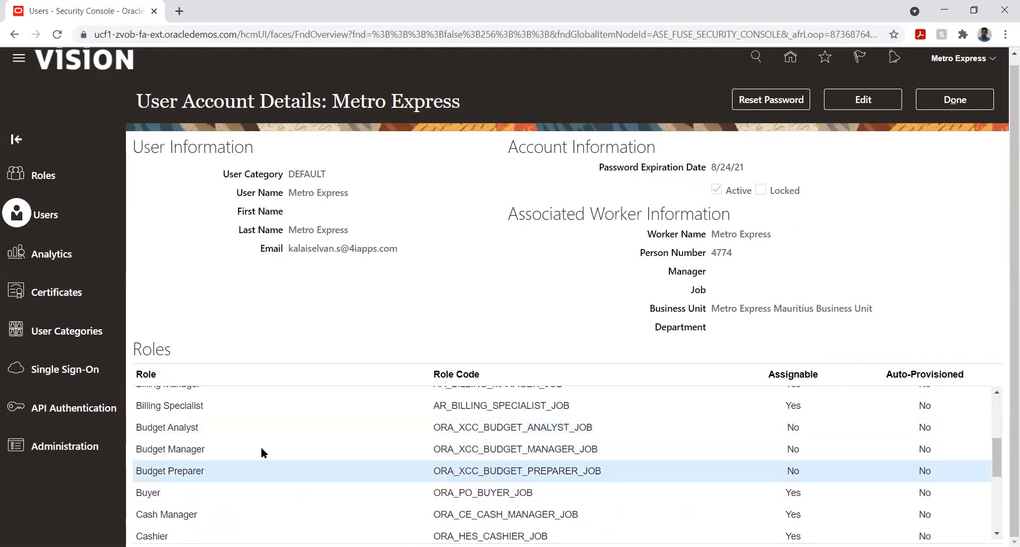
Close the Metro Express account details and sign out of the application, confirming the single sign-off.
left_click(951, 103)
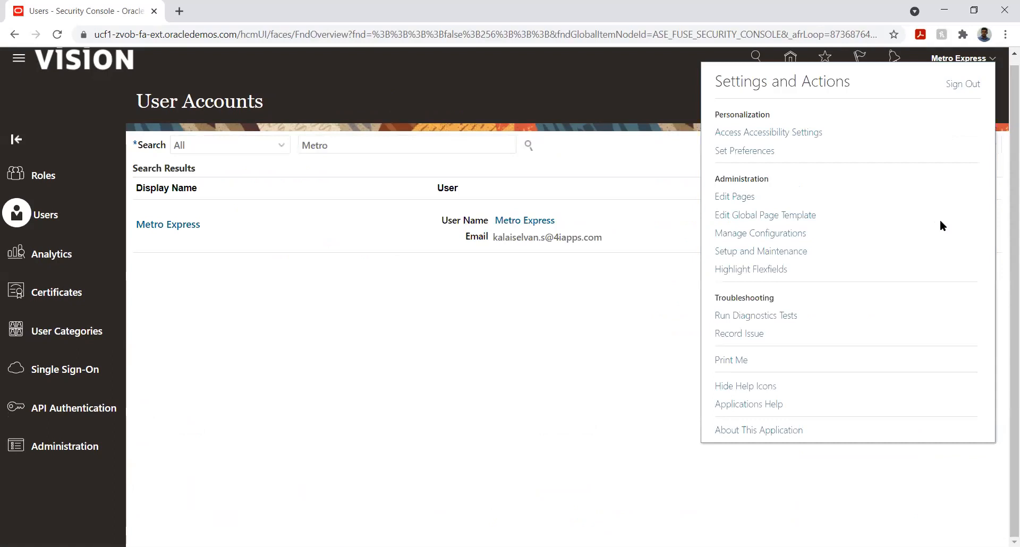
left_click(962, 83)
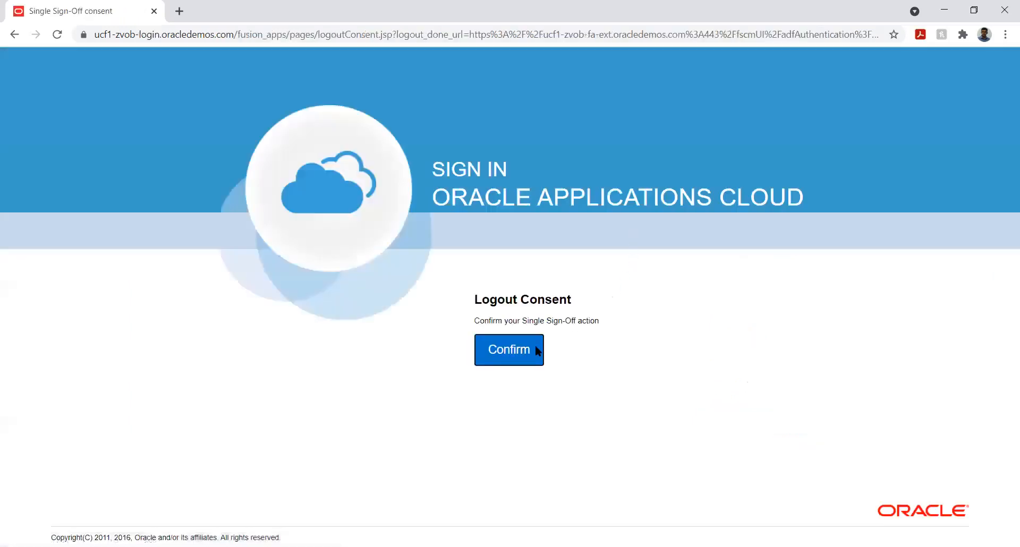
left_click(518, 348)
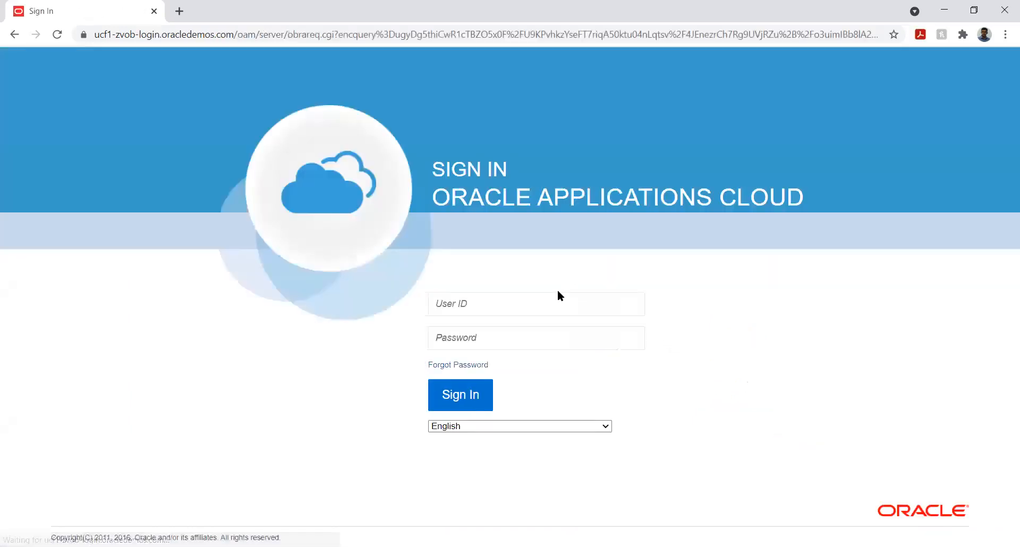
Sign in again with the user ID Metro Express and the account password.
left_click(529, 312)
type("Metro")
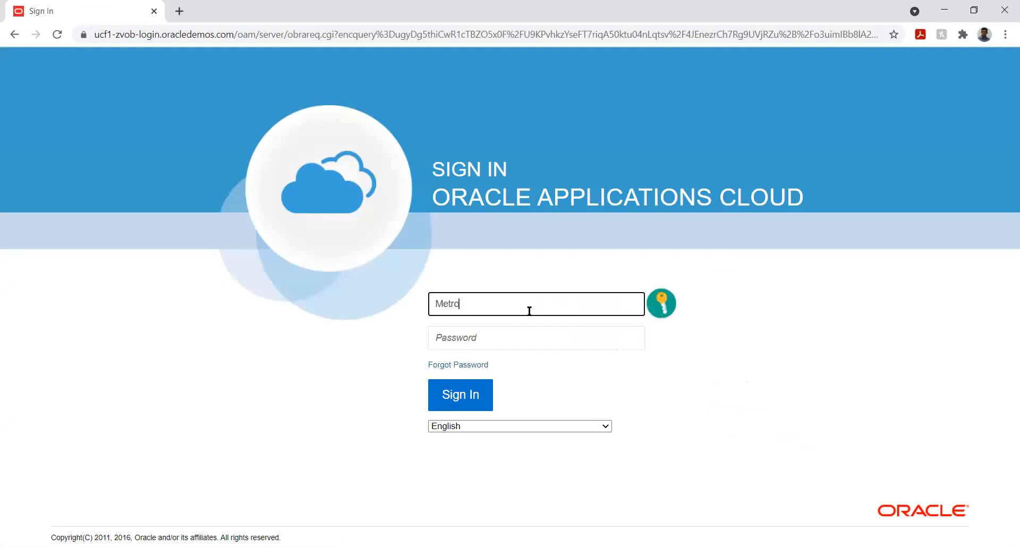
type(" Express")
key("Tab")
type("•••••••••")
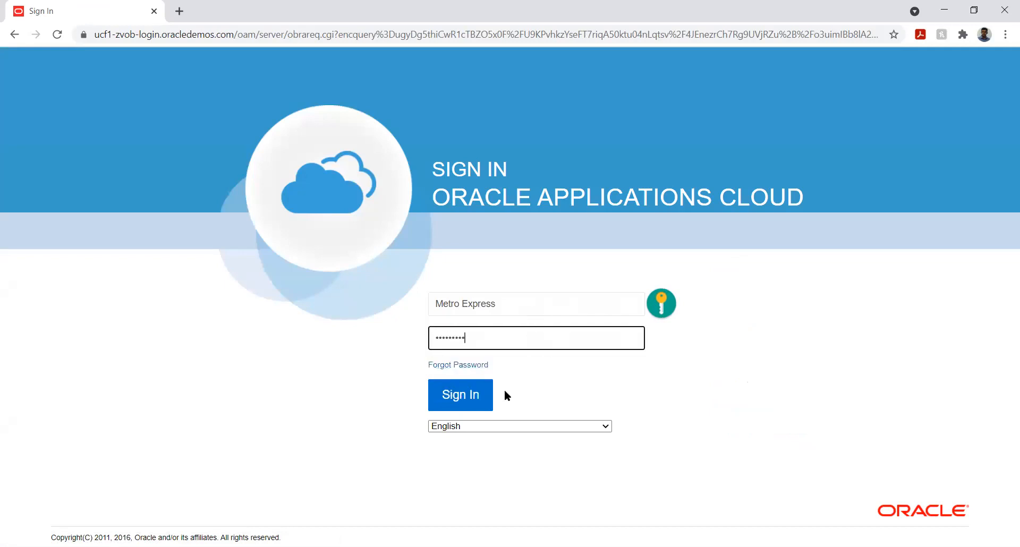
left_click(477, 399)
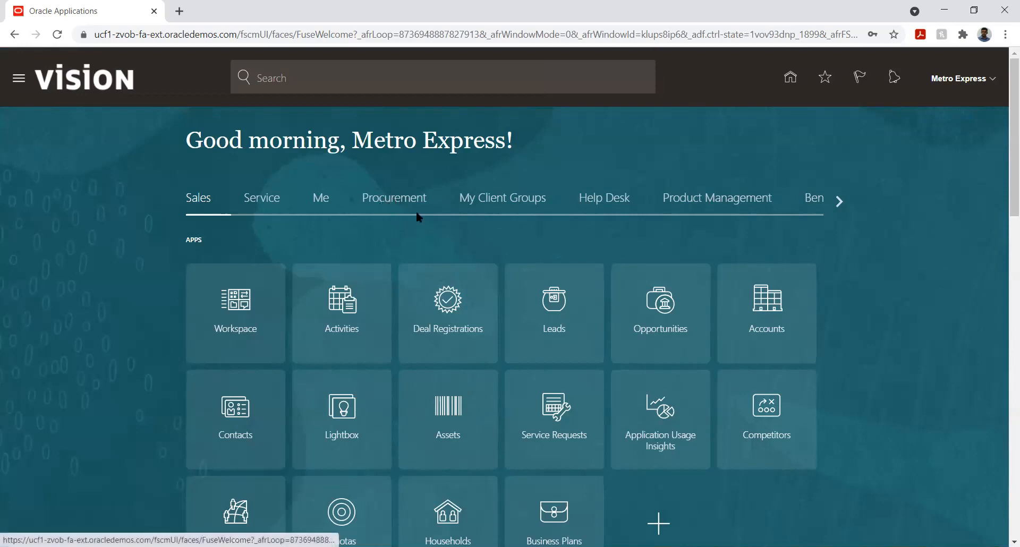
Look through all the app groups on the home page for a budgetary control entry, and return to the first groups.
left_click(837, 202)
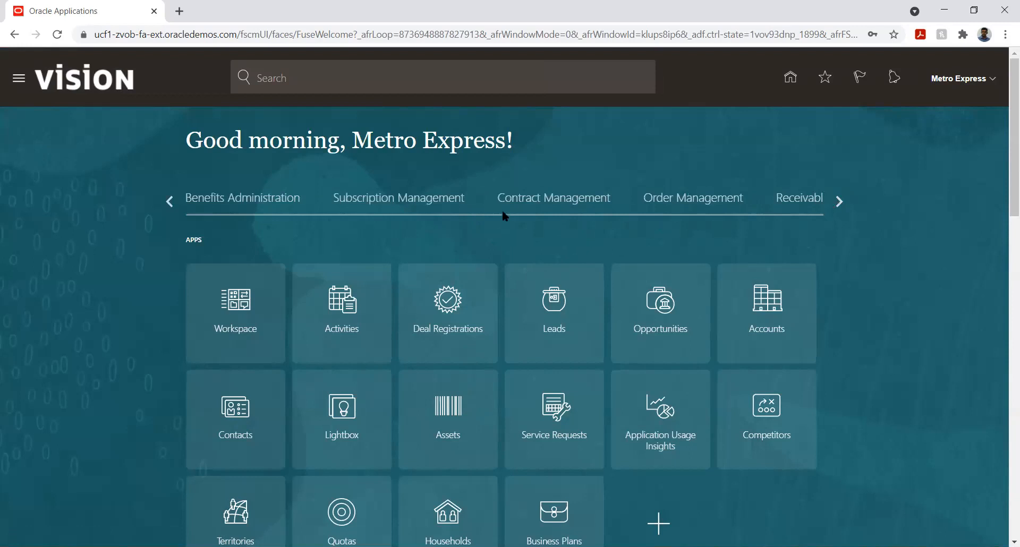
left_click(838, 201)
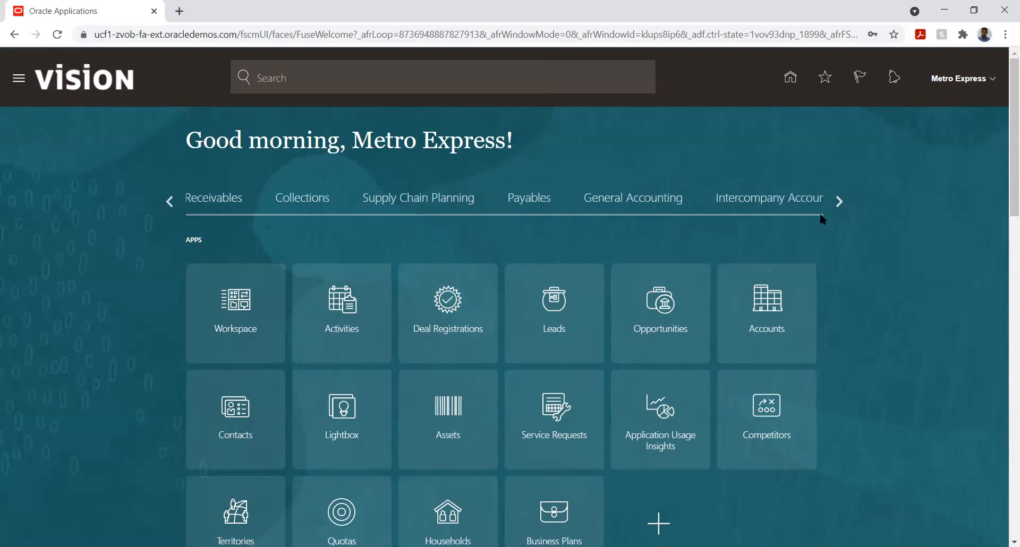
left_click(837, 201)
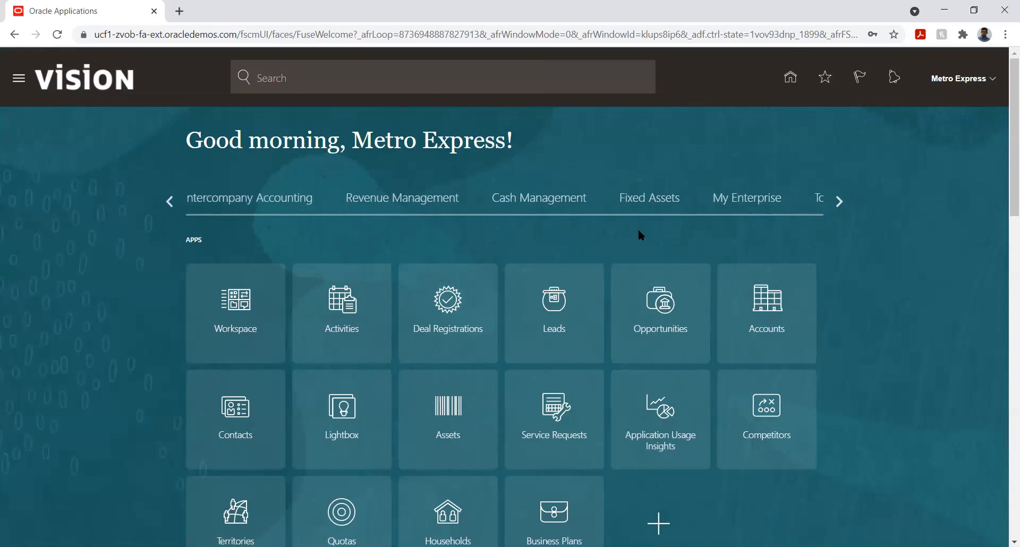
left_click(838, 201)
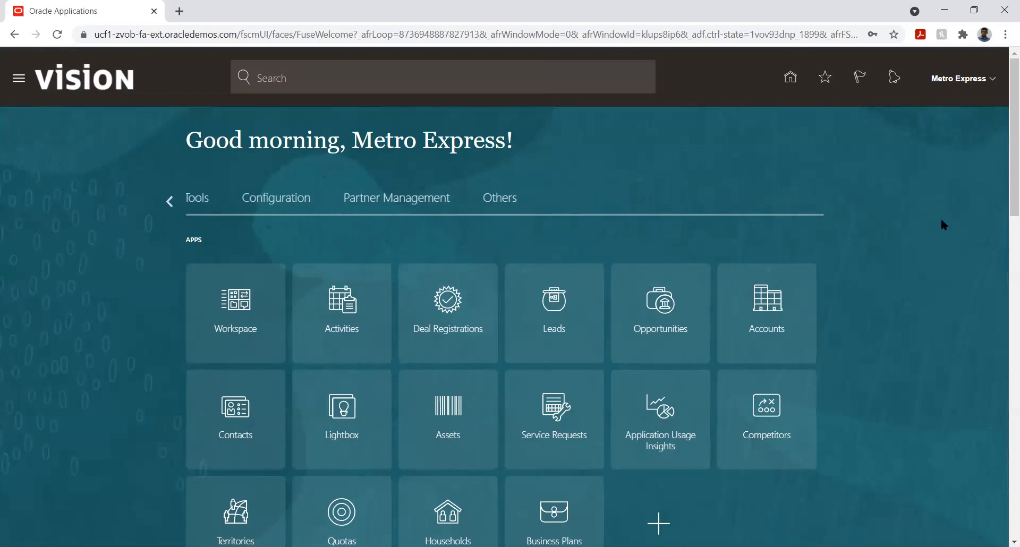
scroll(930, 247, "down", 5)
scroll(930, 247, "up", 5)
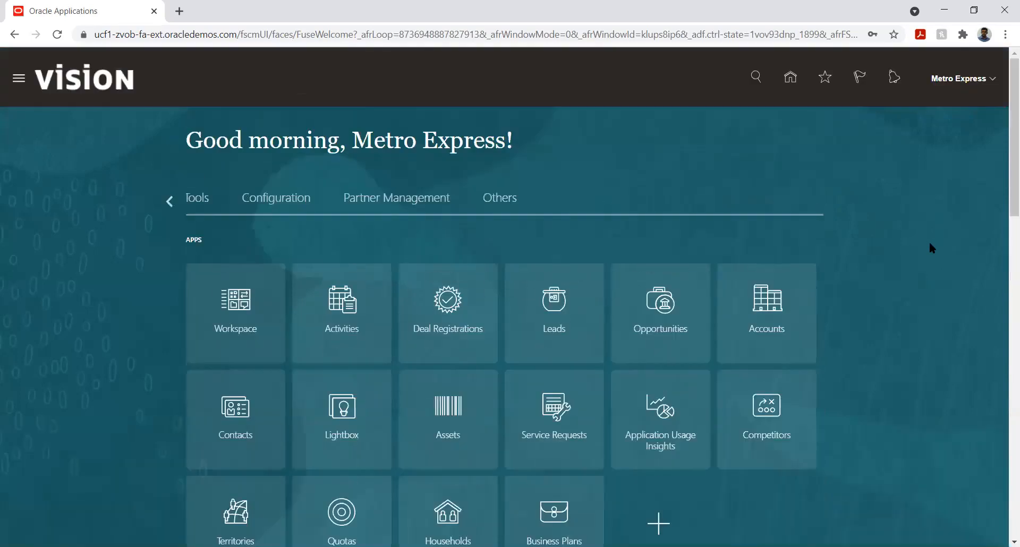
left_click(170, 201)
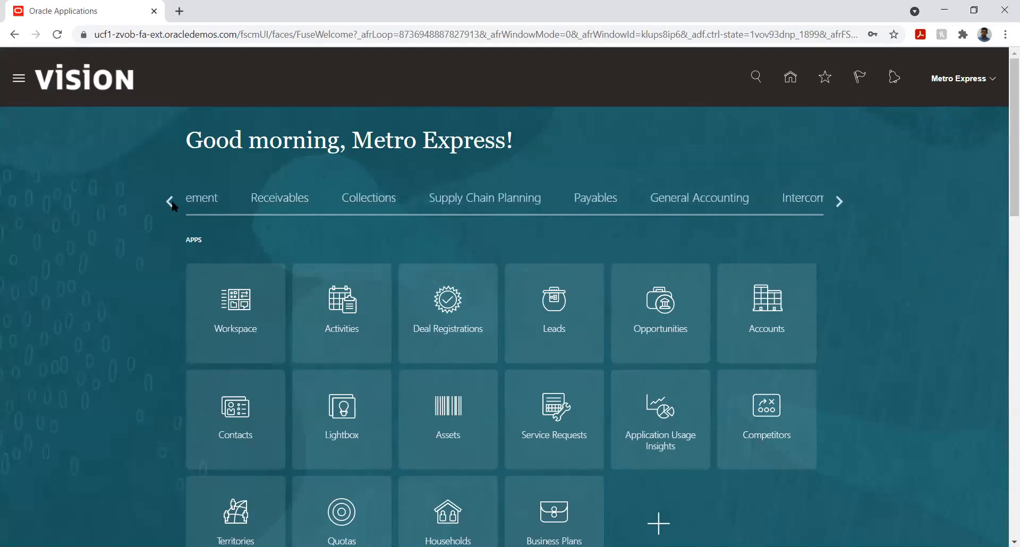
left_click(171, 201)
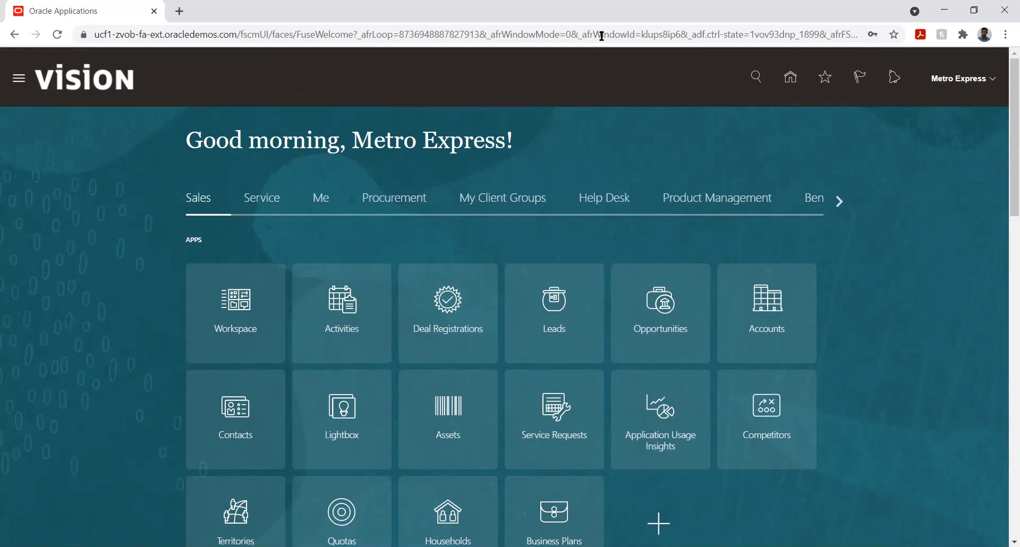
key("alt+Tab")
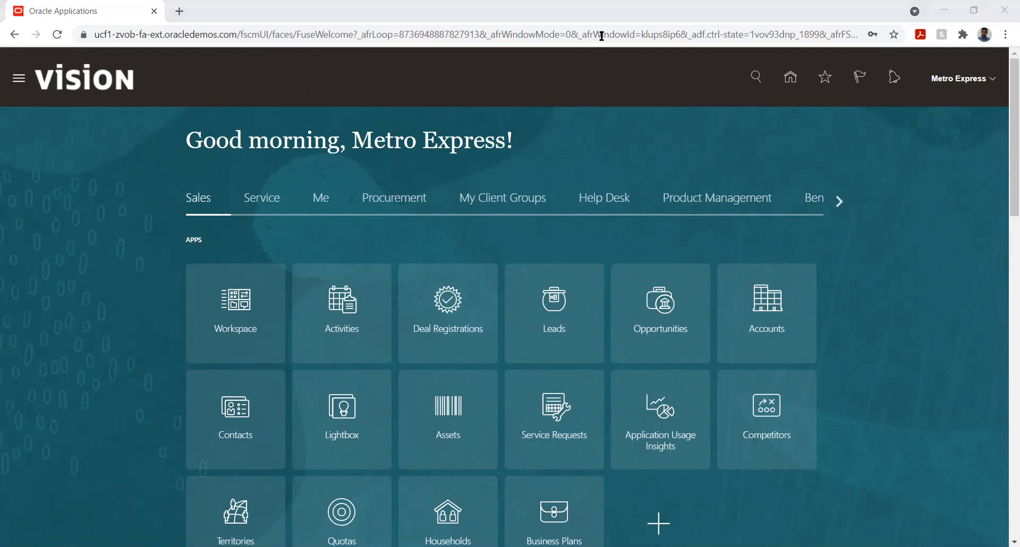